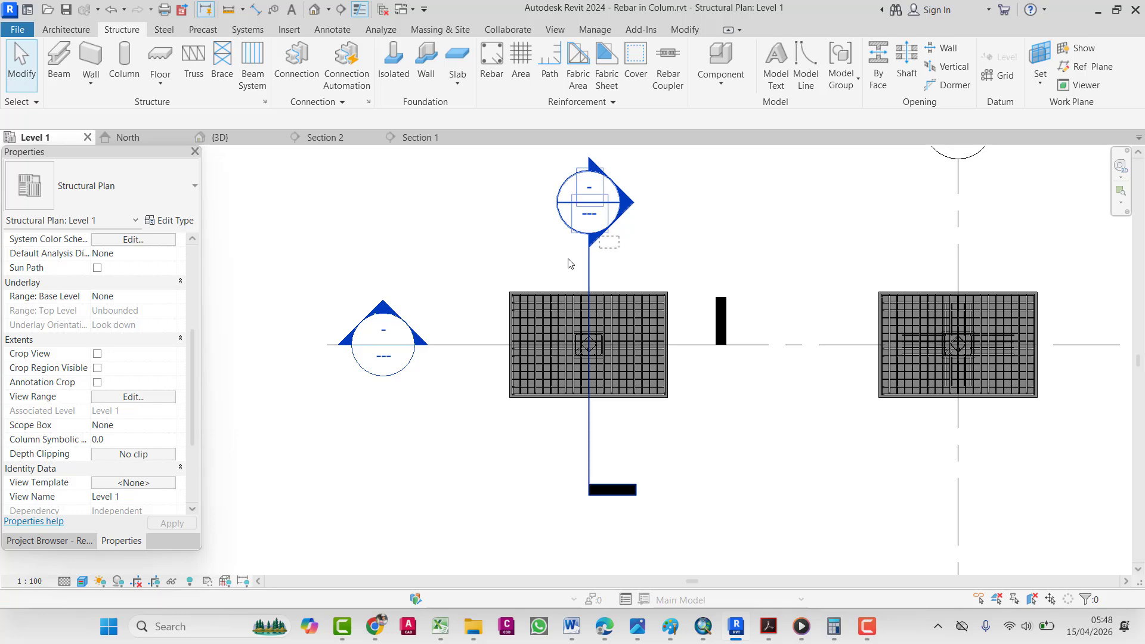
- Delete the Section 1 and Section 2 section views crossing the first footing in the Level 1 plan
click(529, 226)
key(Delete)
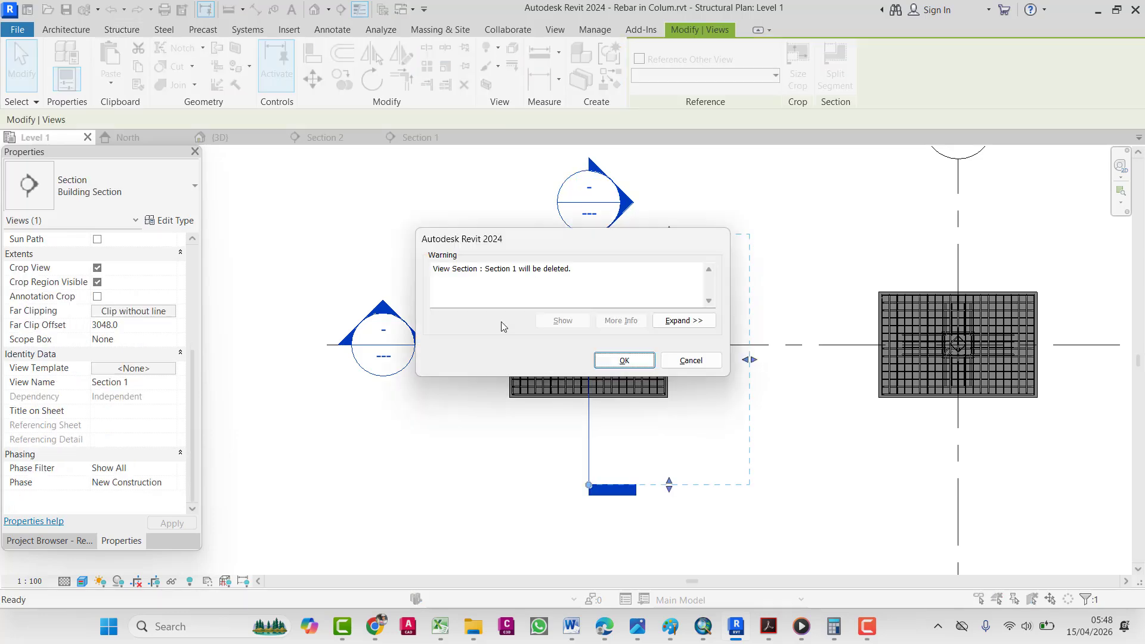
click(624, 367)
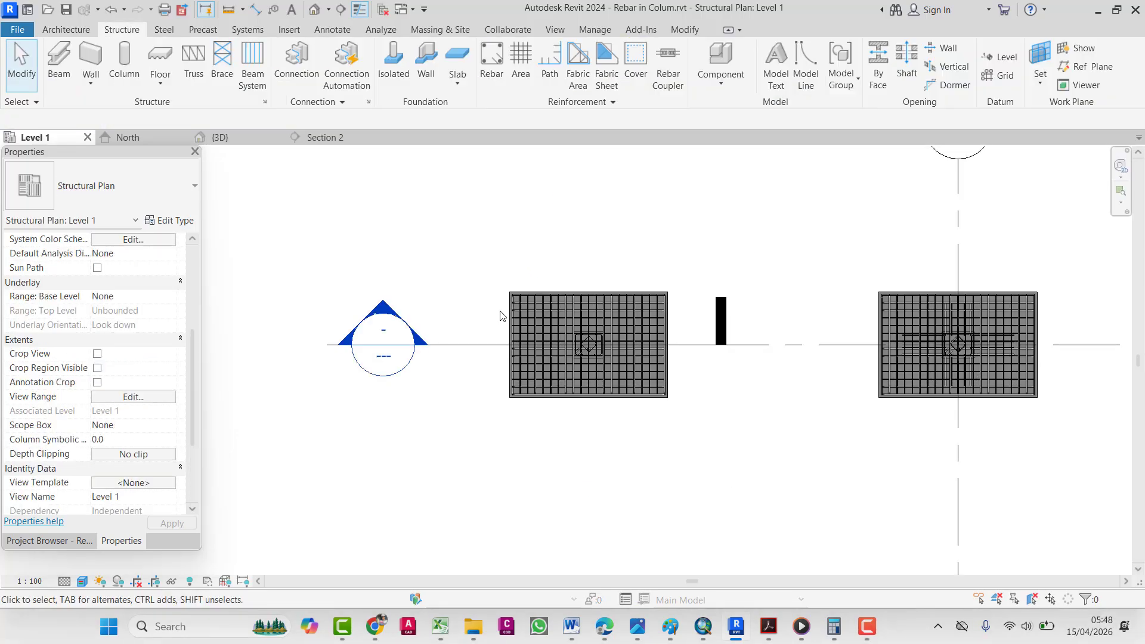
key(Delete)
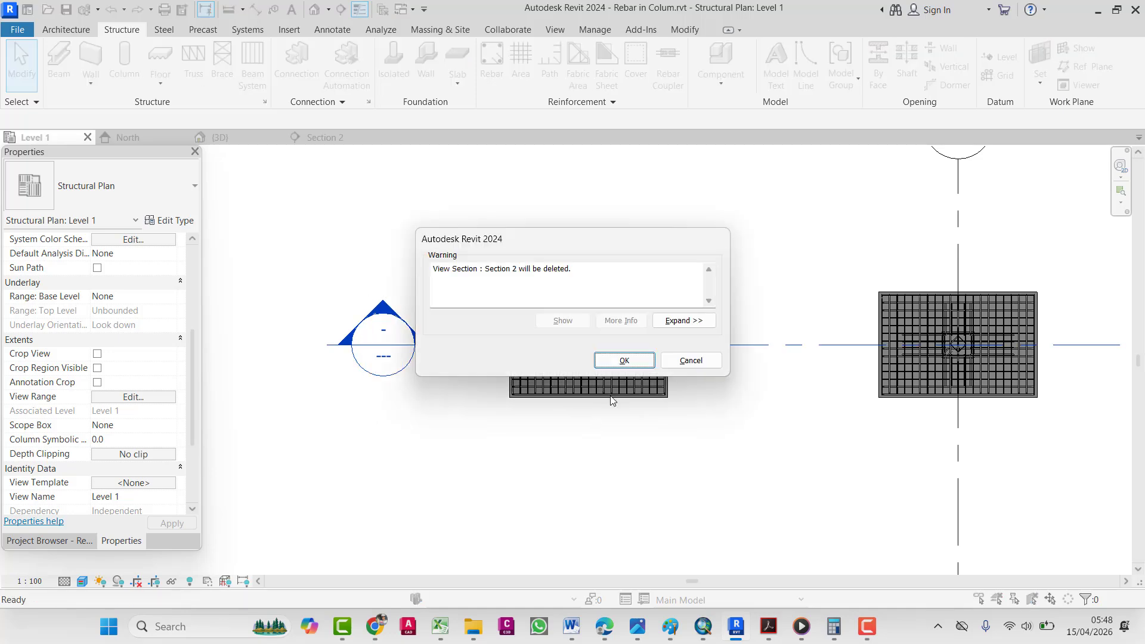
click(623, 361)
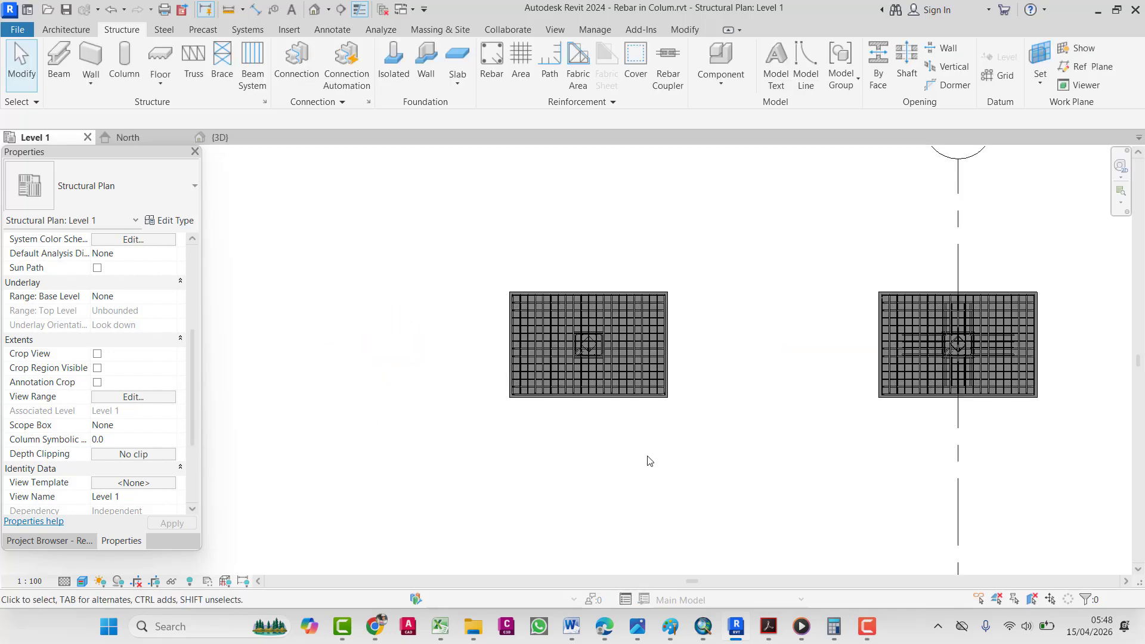
- Examine the reinforced footings and column stubs in the plan and the 3D view, returning to the Level 1 plan
scroll(647, 463, down, 4)
middle_drag(643, 465, 546, 474)
scroll(598, 313, up, 6)
scroll(484, 345, down, 2)
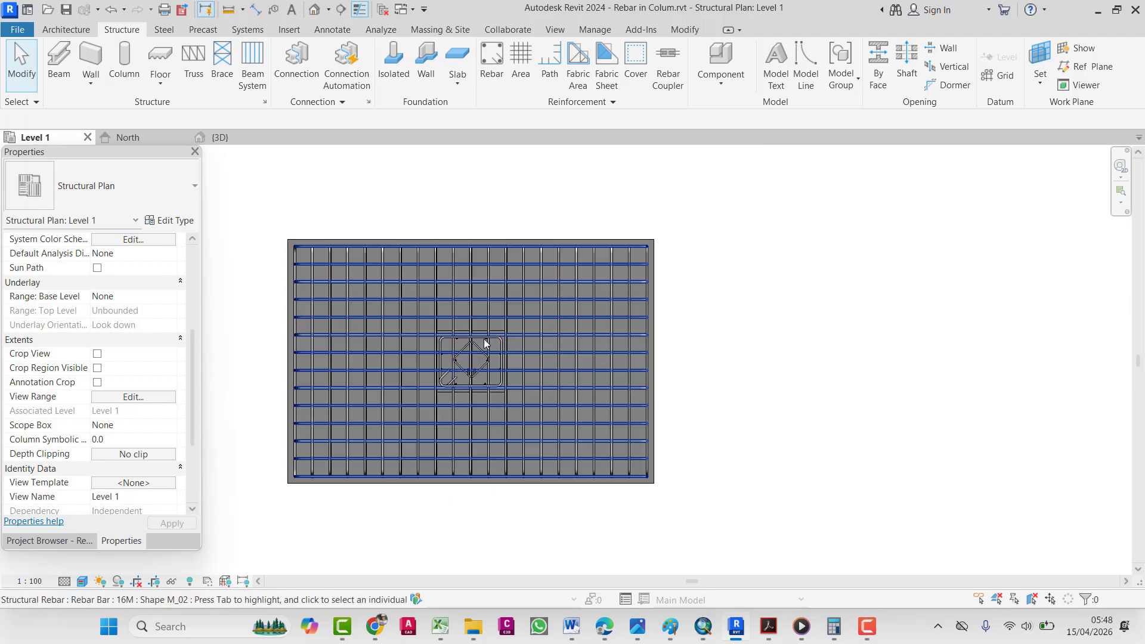
click(250, 135)
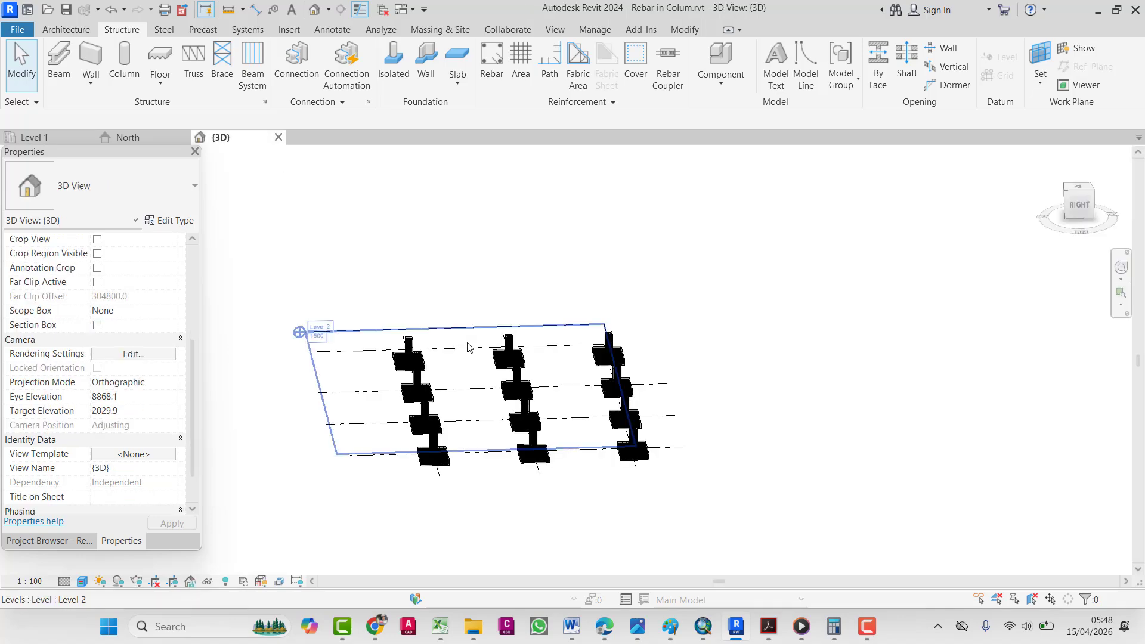
shift+middle_drag(468, 347, 187, 149)
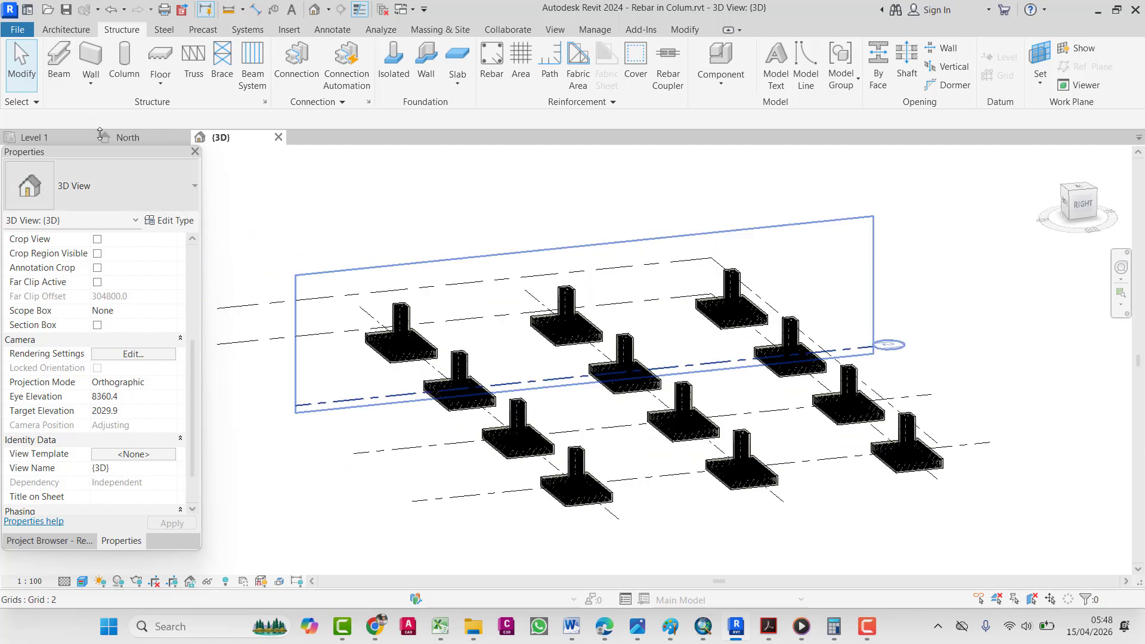
click(59, 138)
scroll(417, 334, down, 5)
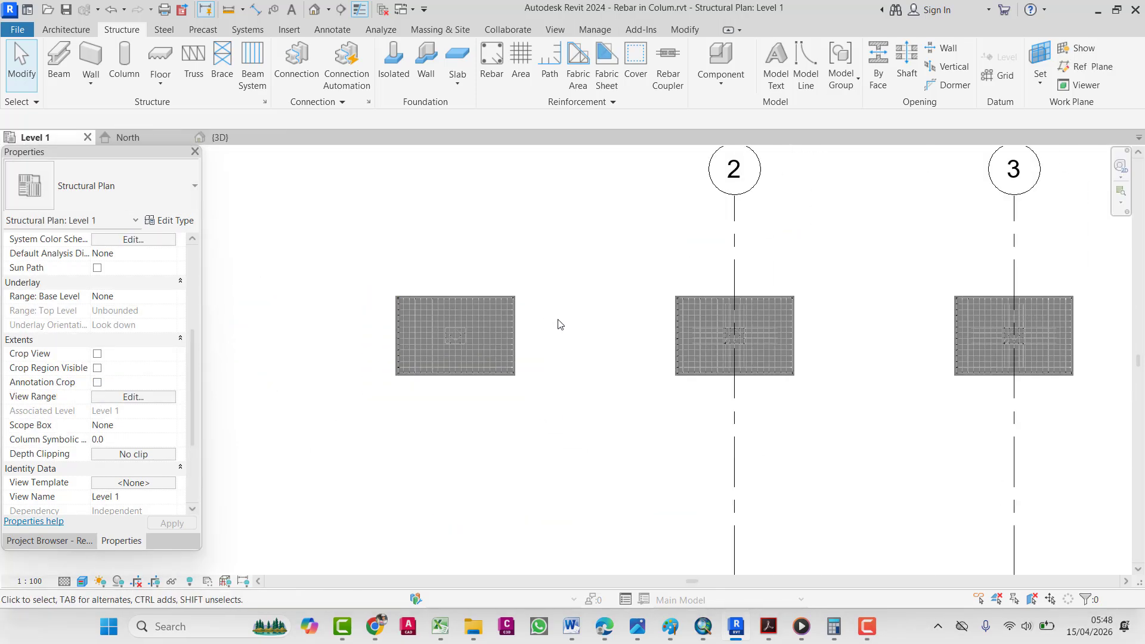
scroll(559, 323, down, 4)
scroll(590, 308, up, 3)
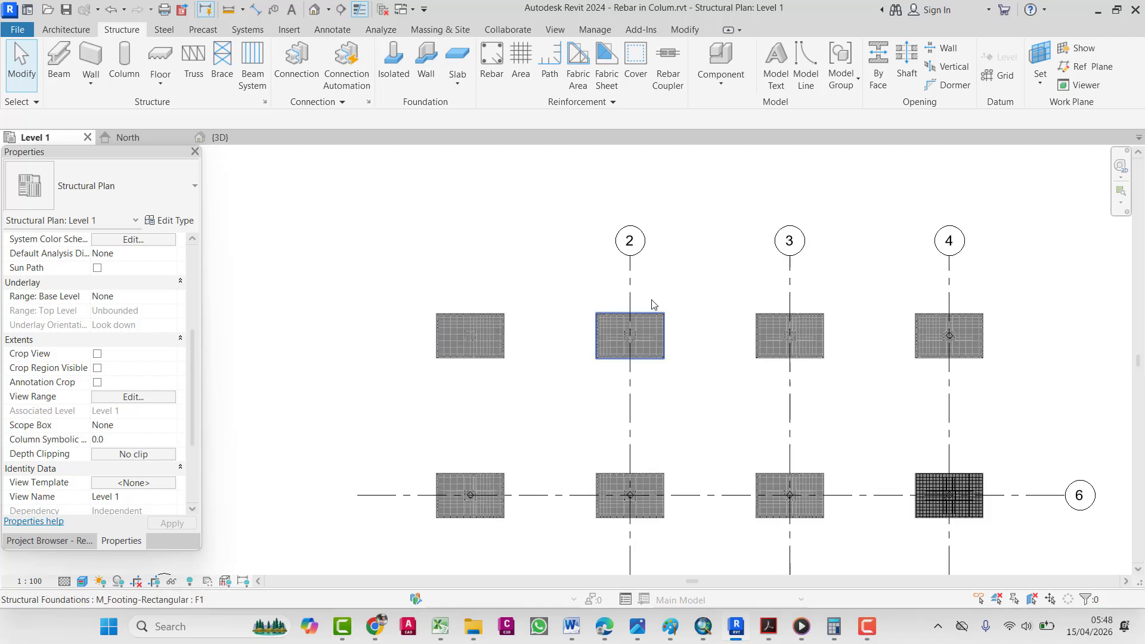
- Add a vertical grid line offset 7000 mm from grid 2 through the leftmost line of footings
click(630, 263)
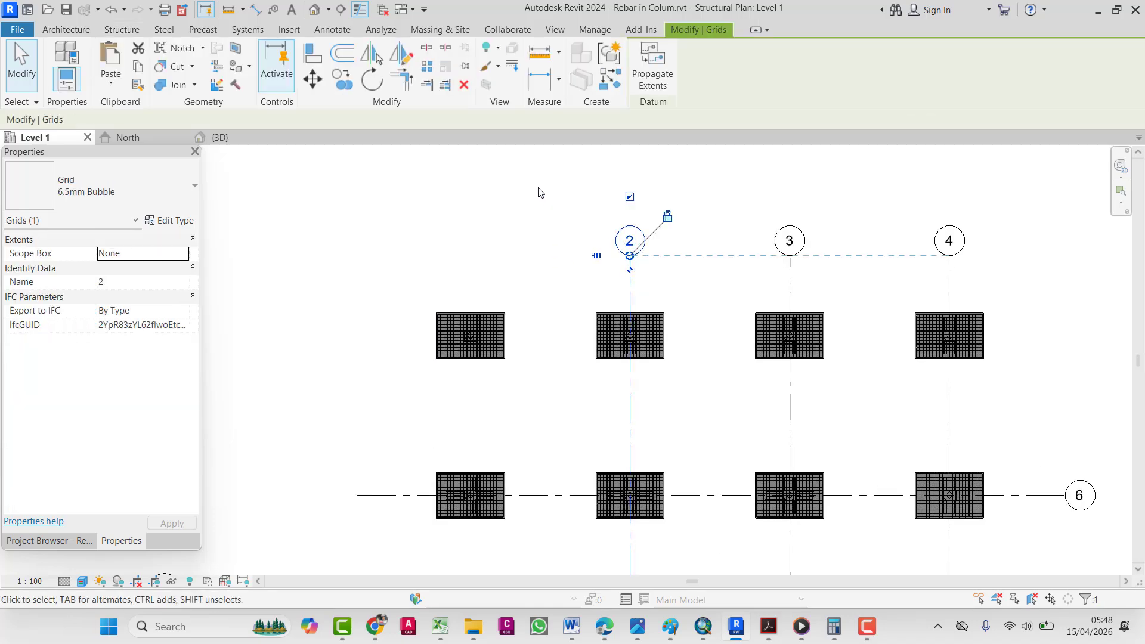
key(Escape)
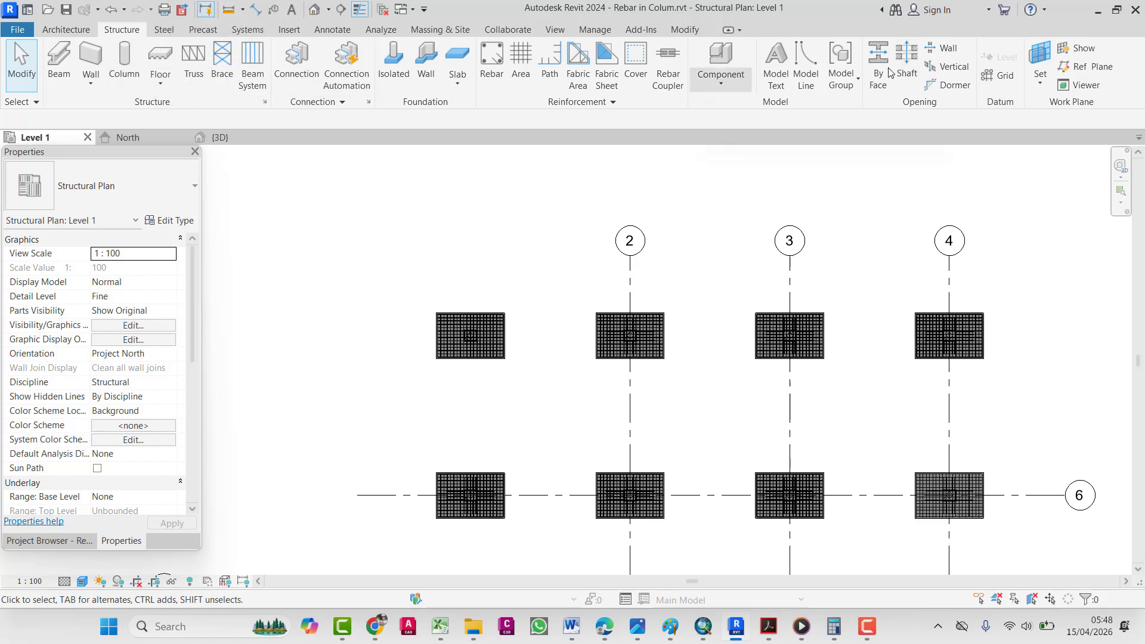
click(64, 30)
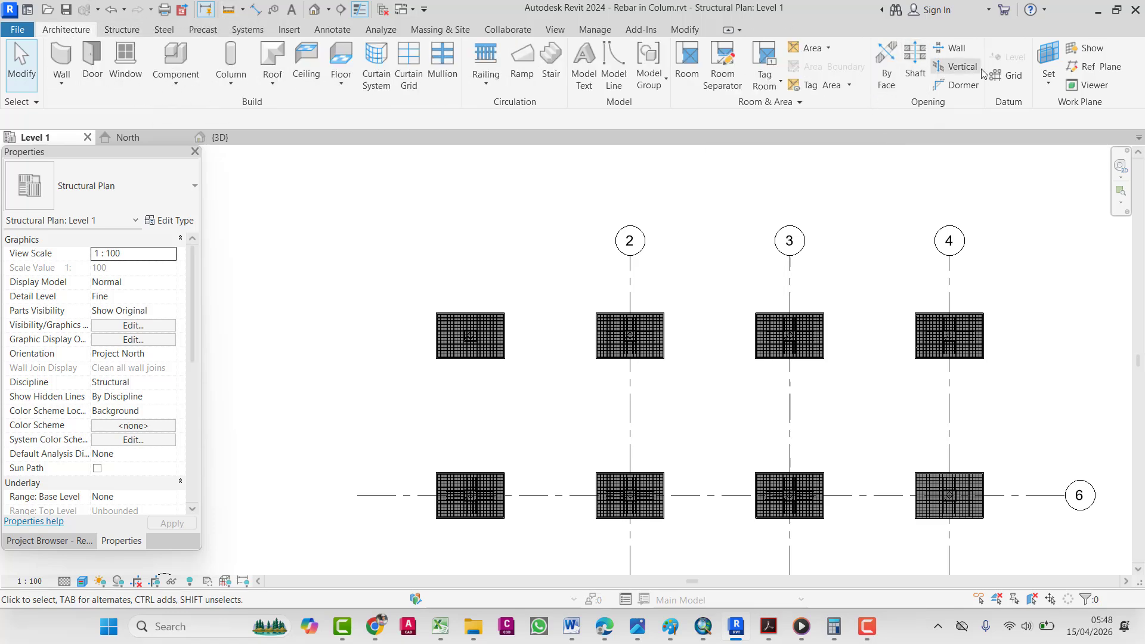
click(1008, 75)
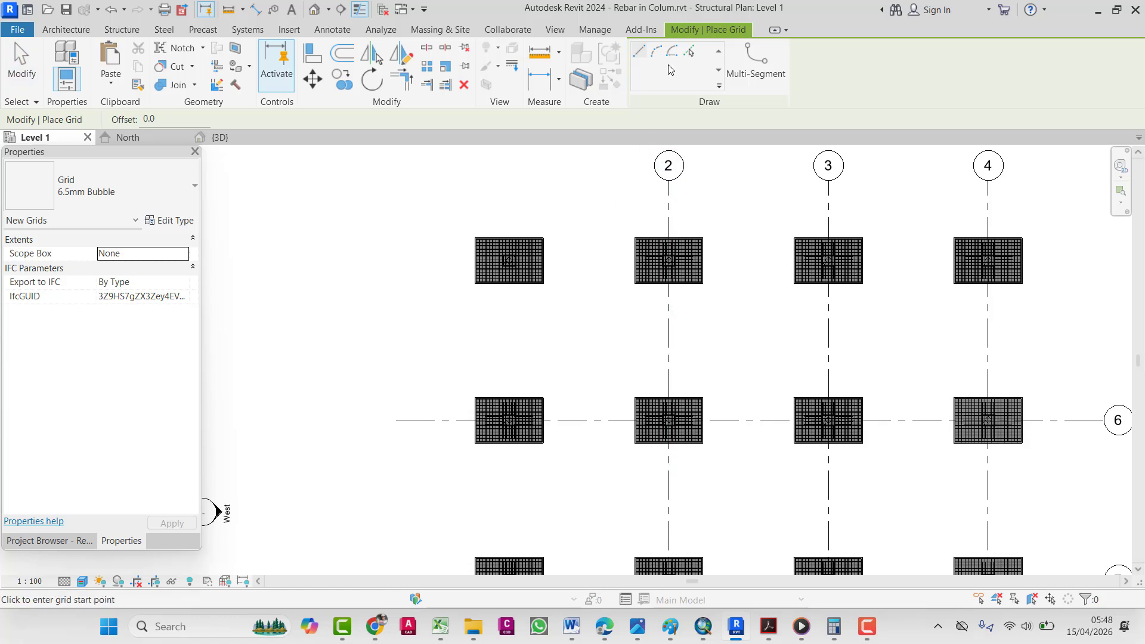
click(690, 52)
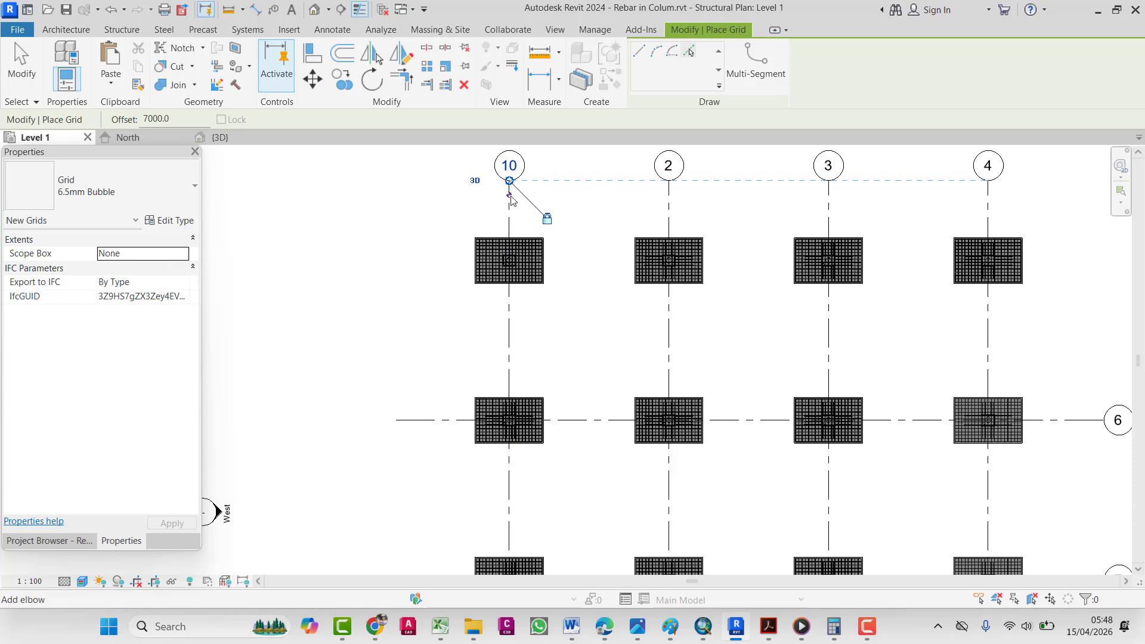
key(Escape)
key(Escape)
- Rename the new vertical grid line as 1
double_click(507, 166)
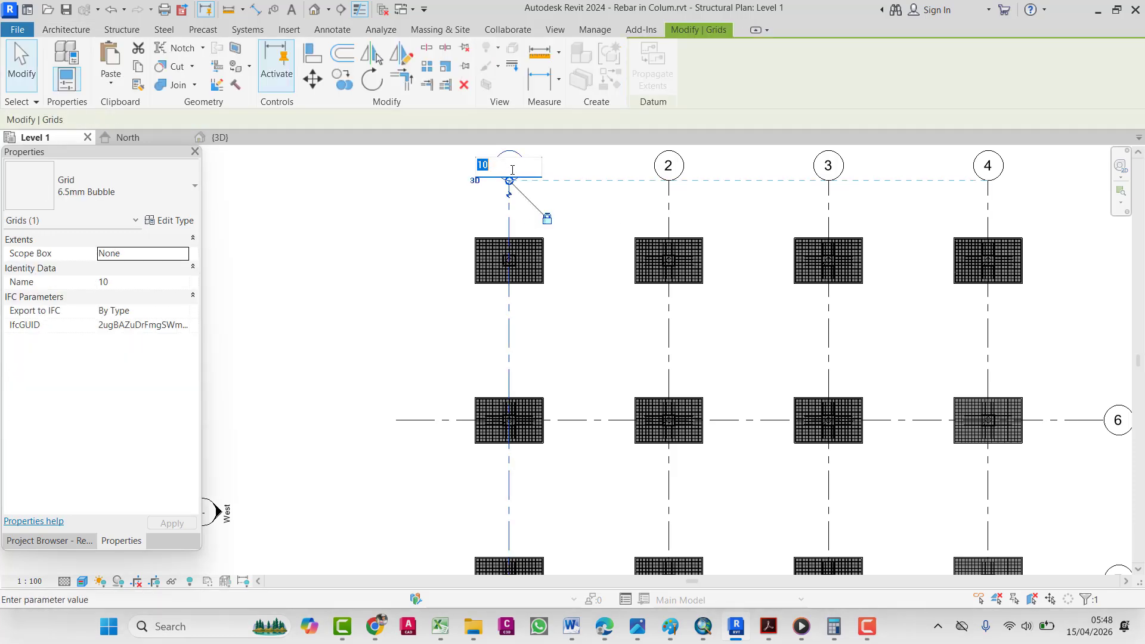
key(Return)
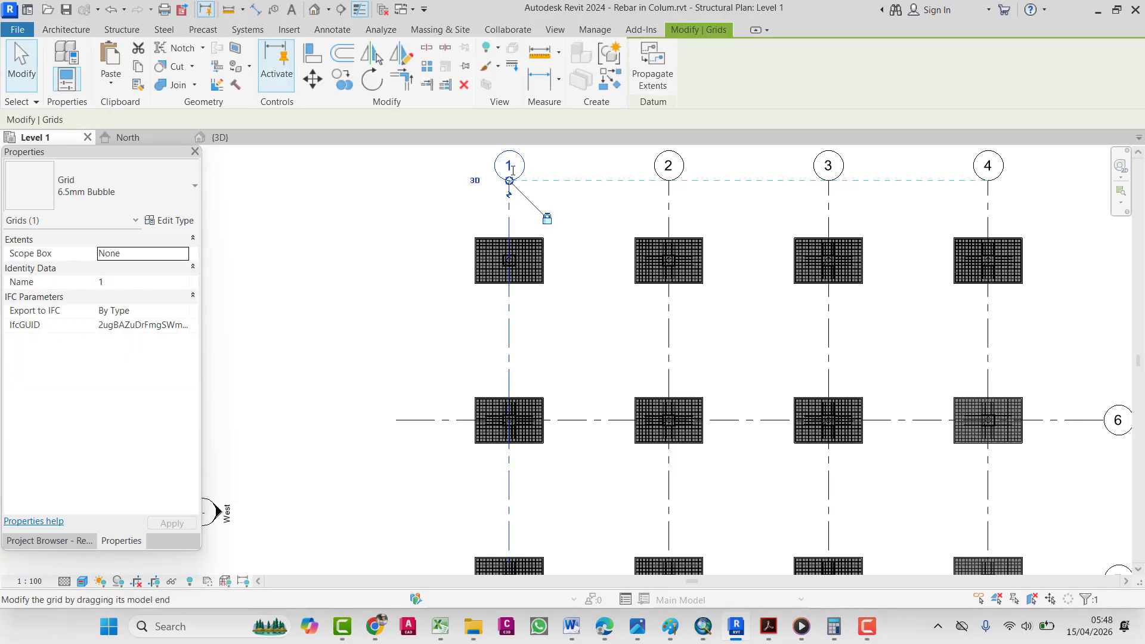
click(425, 244)
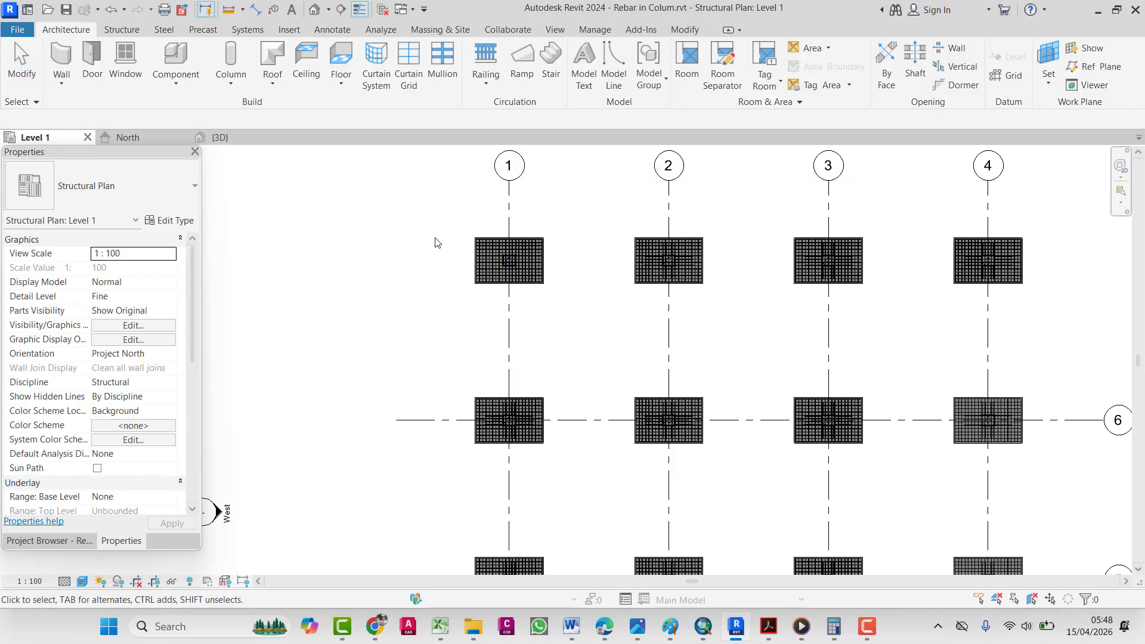
- Add a horizontal grid line offset 7000 mm above grid 6 through the uppermost row of footings
scroll(494, 298, down, 4)
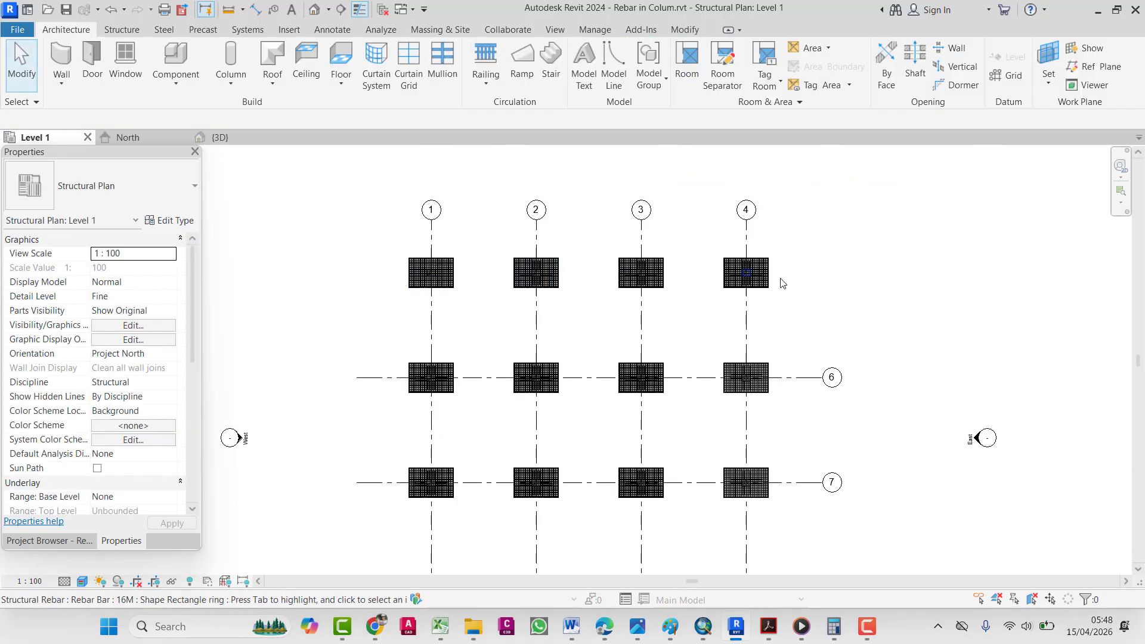
click(1008, 75)
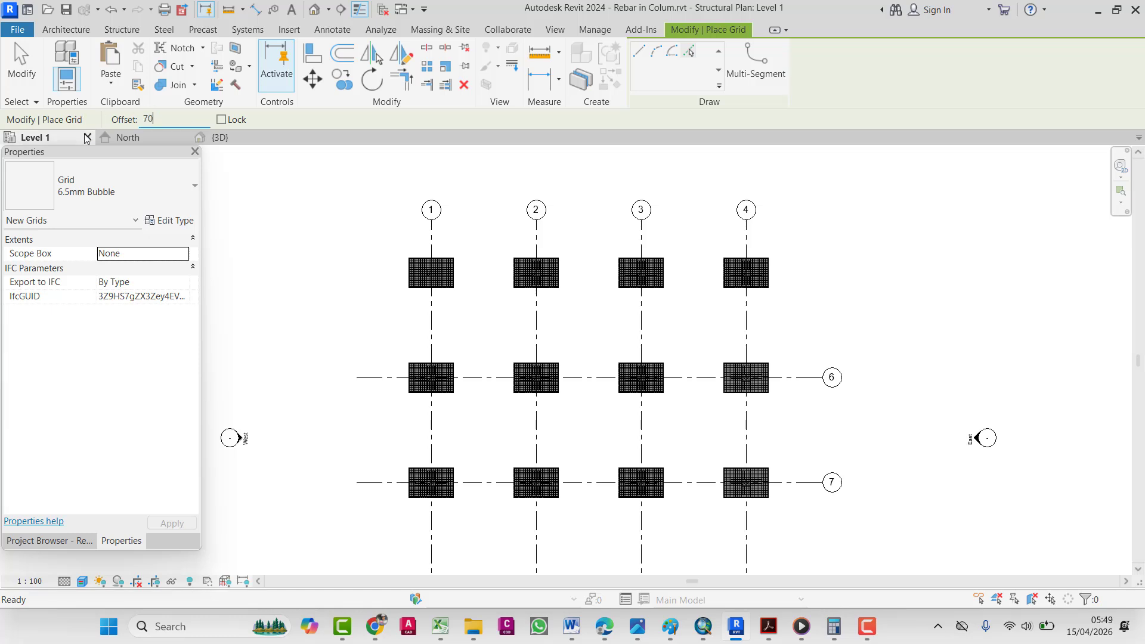
click(584, 379)
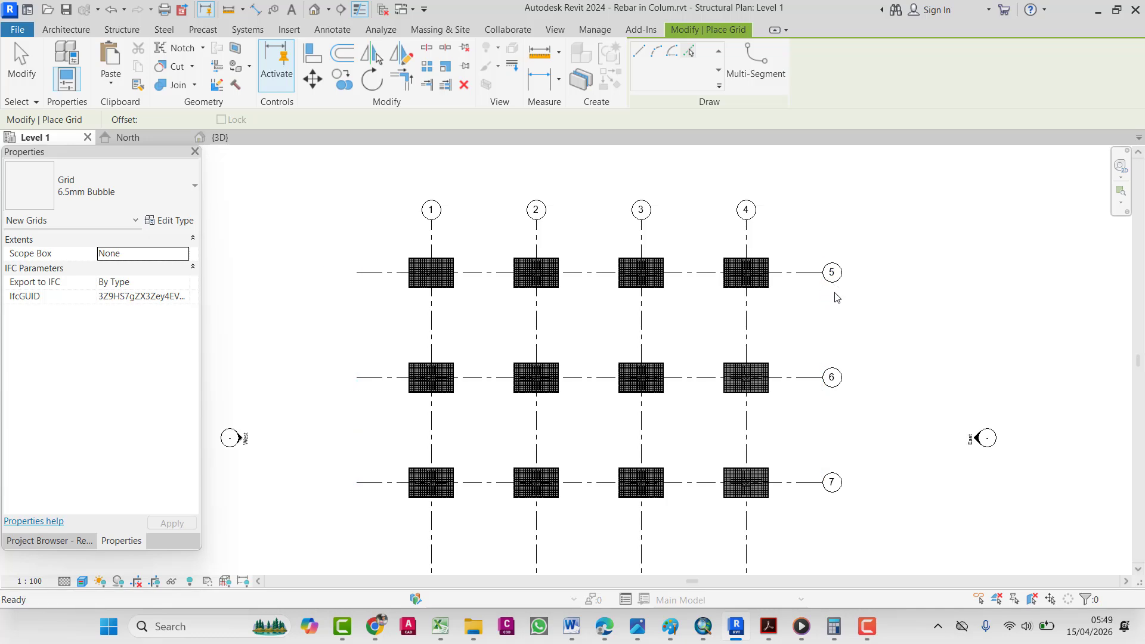
key(Escape)
key(Escape)
- Start a structural beam using the M_Concrete-Rectangular Beam 300 x 600mm type
scroll(813, 299, up, 2)
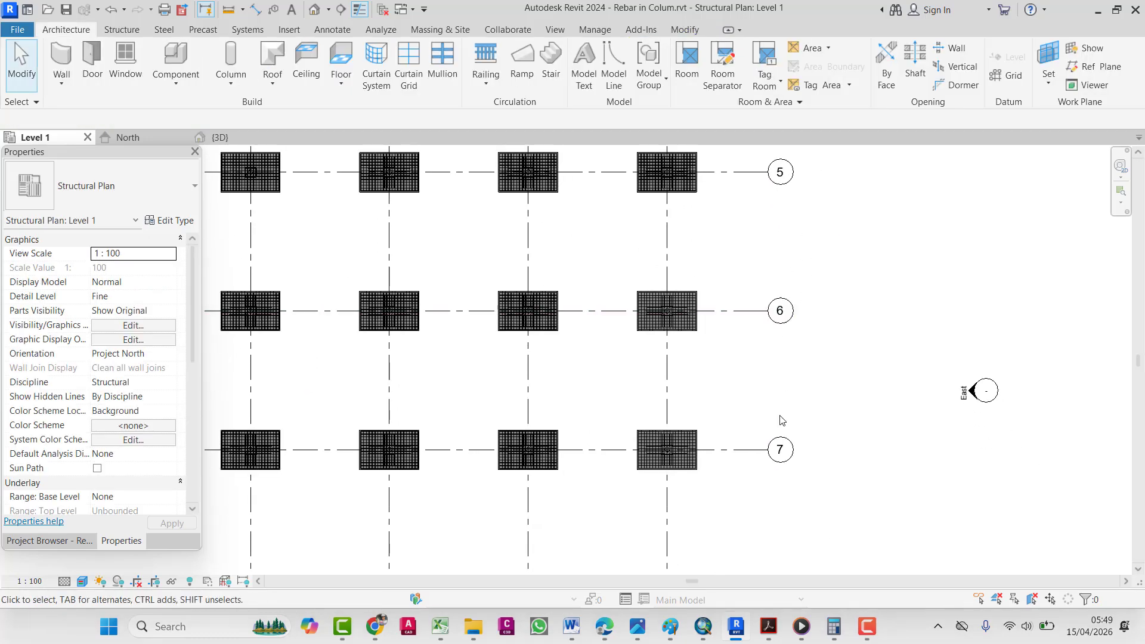
scroll(780, 422, down, 2)
middle_drag(754, 411, 725, 327)
scroll(680, 327, down, 1)
middle_drag(769, 369, 806, 414)
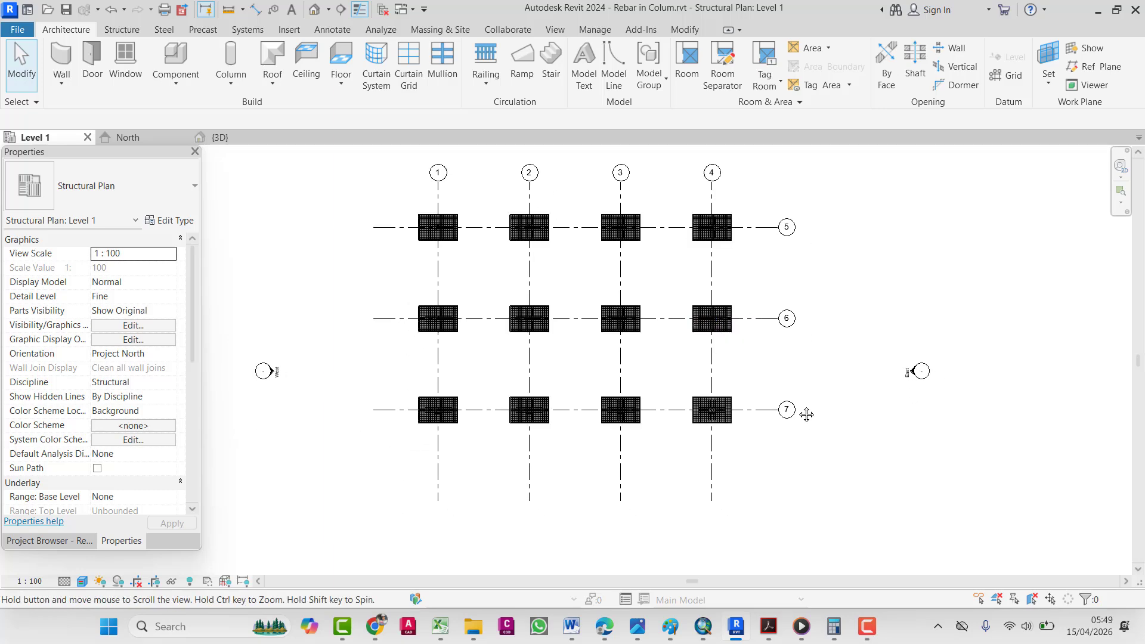
scroll(511, 332, up, 5)
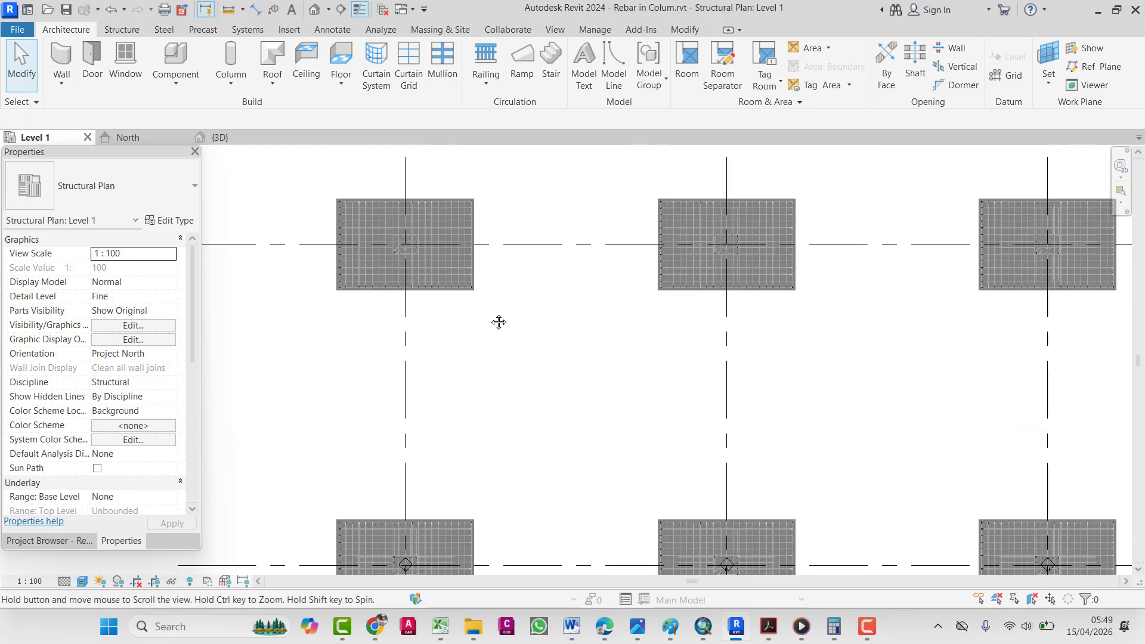
middle_drag(498, 322, 419, 310)
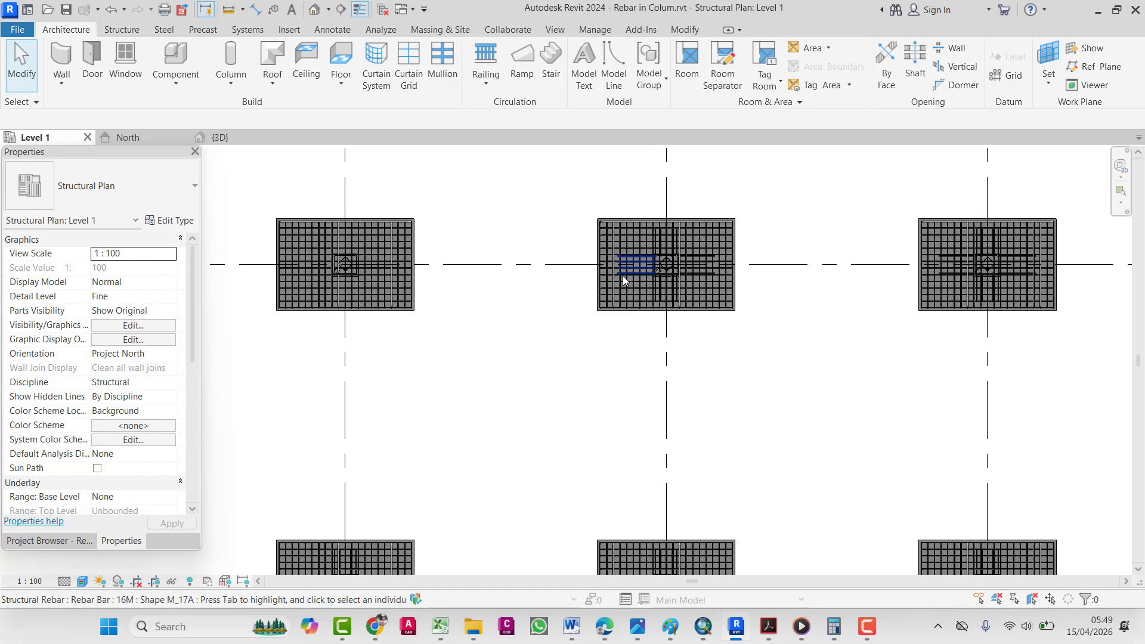
click(122, 30)
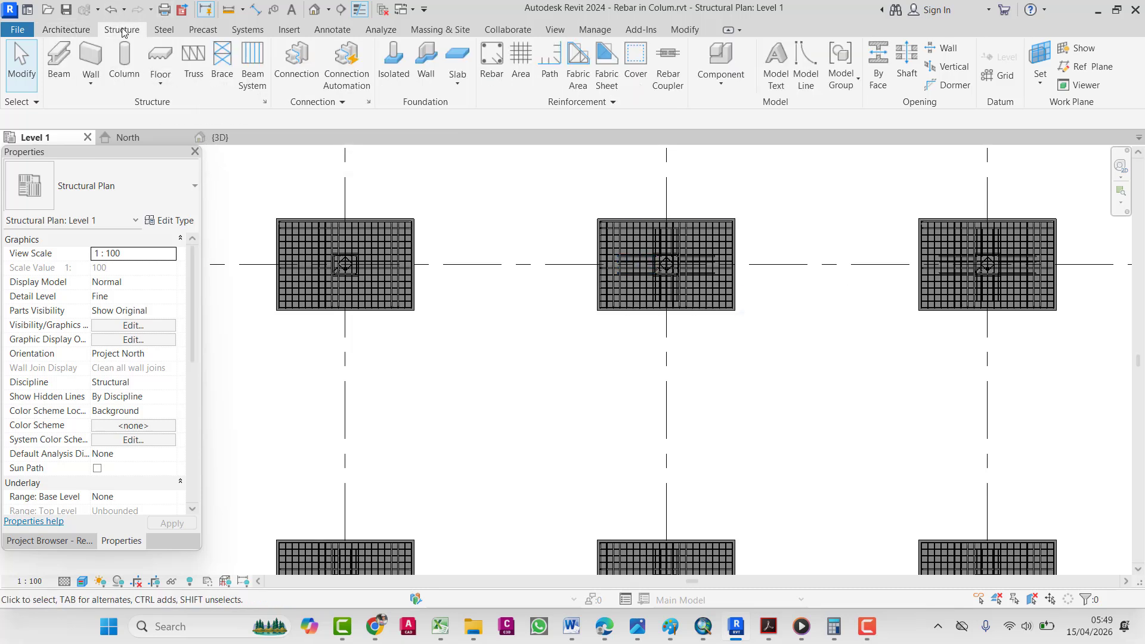
click(60, 78)
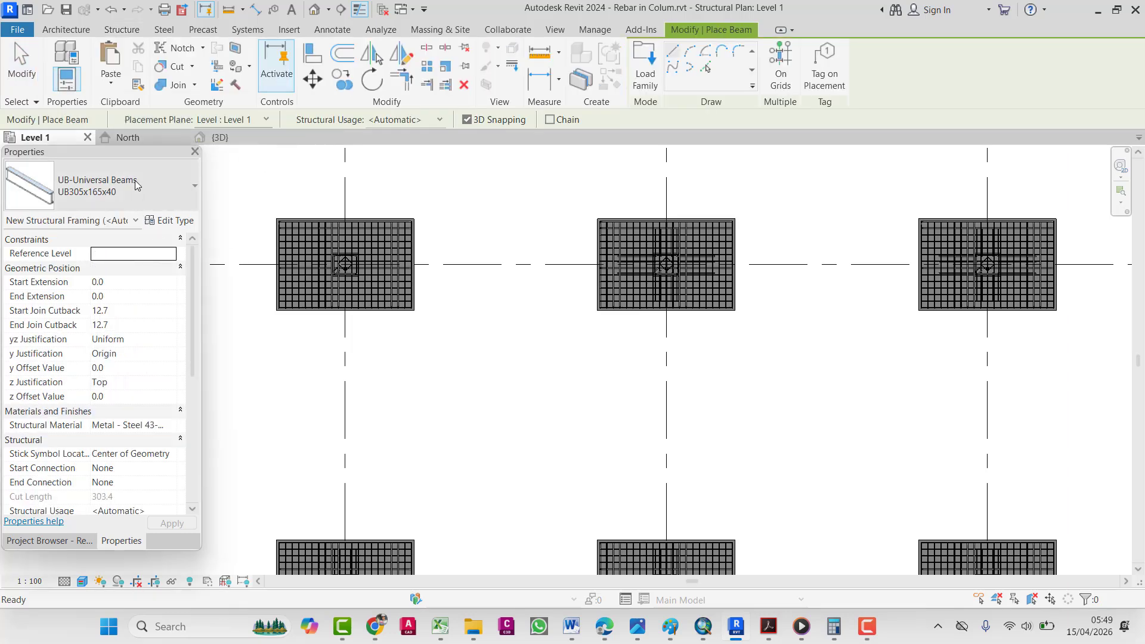
click(134, 180)
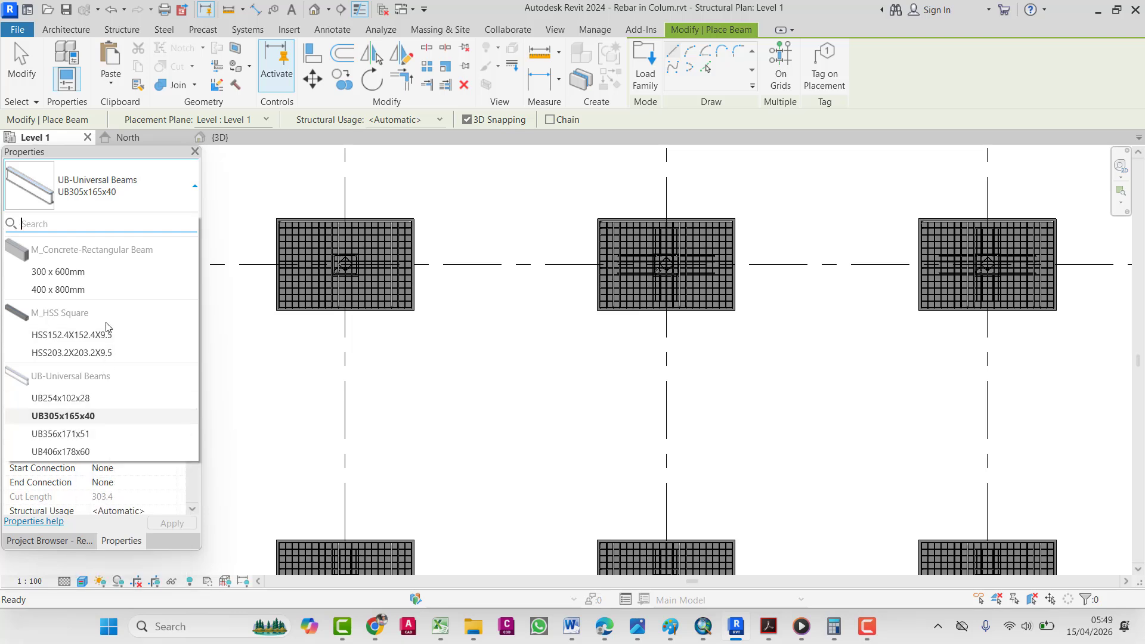
click(72, 272)
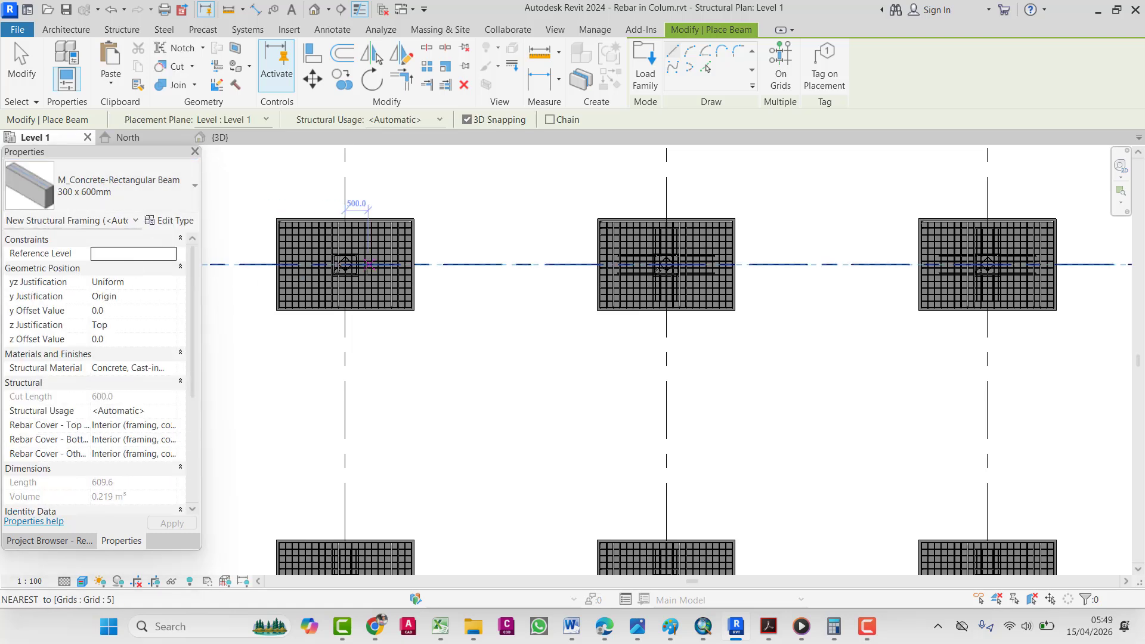
scroll(345, 264, up, 3)
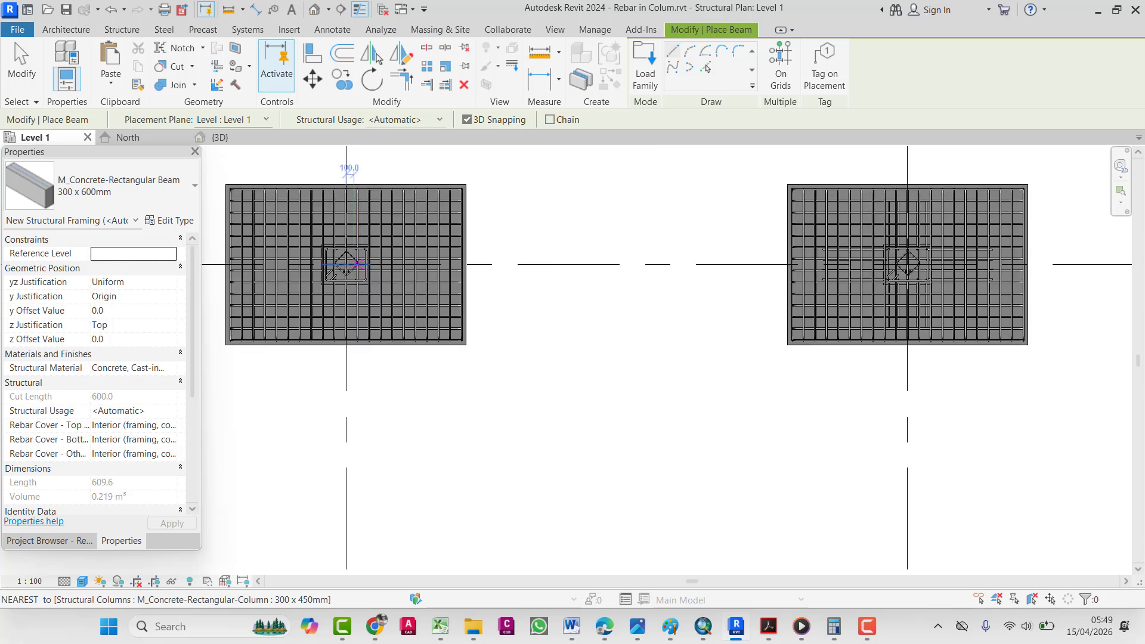
scroll(346, 263, up, 5)
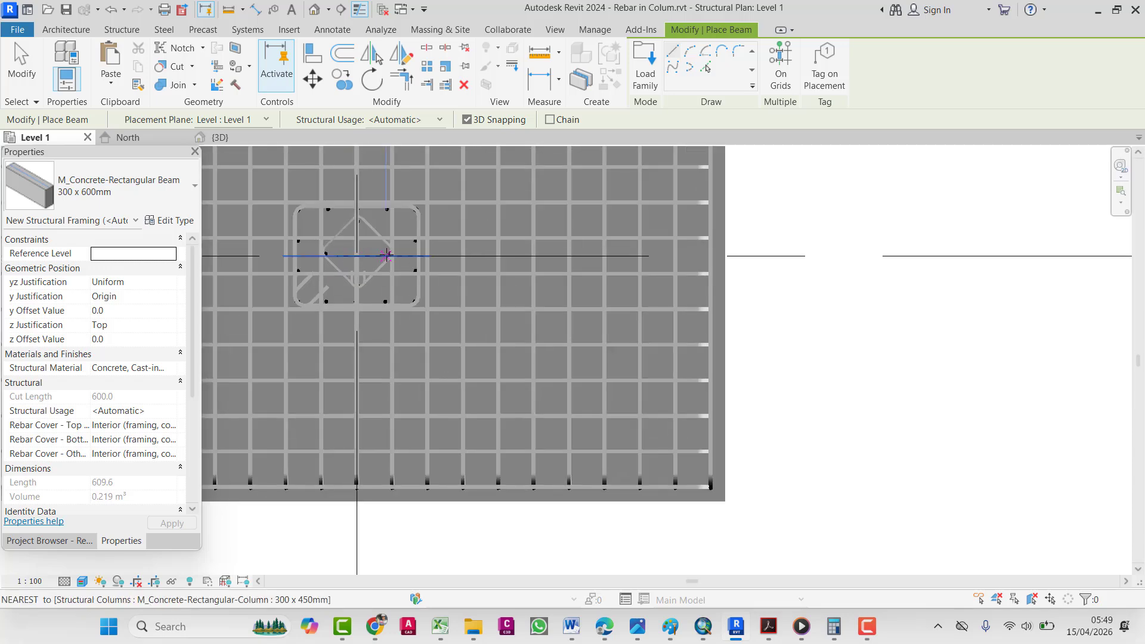
click(357, 255)
scroll(356, 256, down, 6)
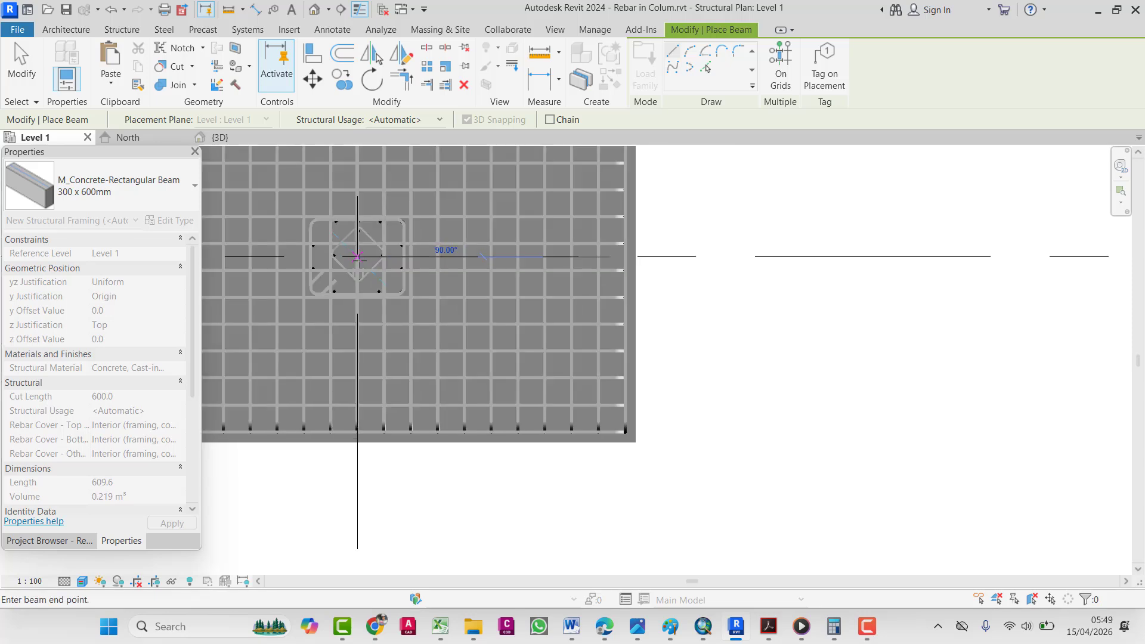
middle_drag(585, 266, 393, 271)
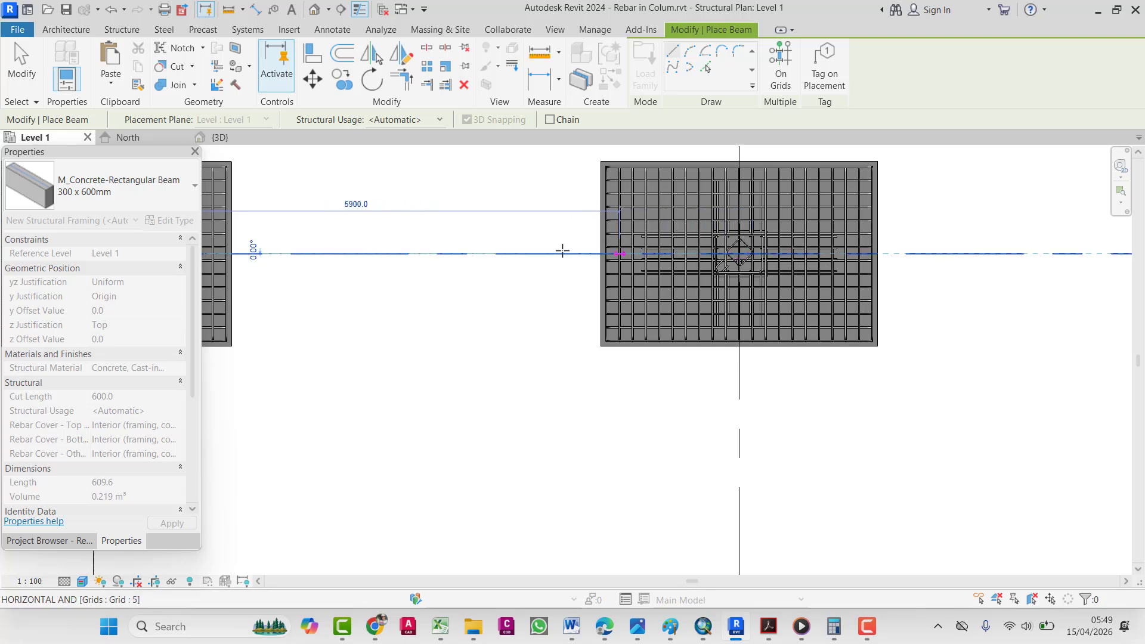
middle_drag(511, 269, 685, 256)
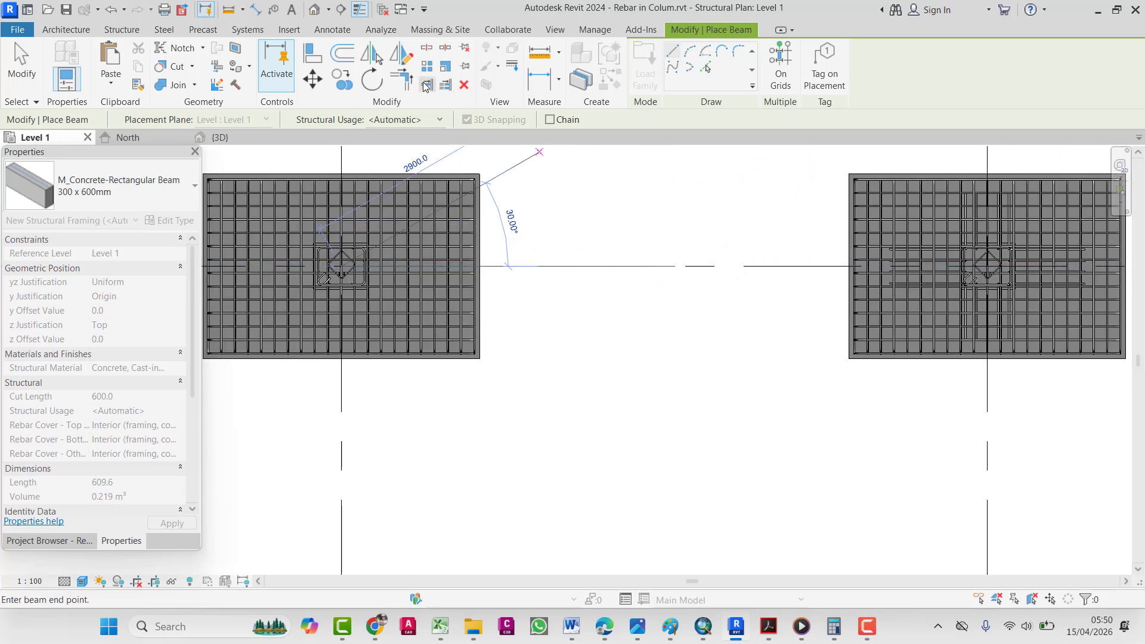
click(441, 120)
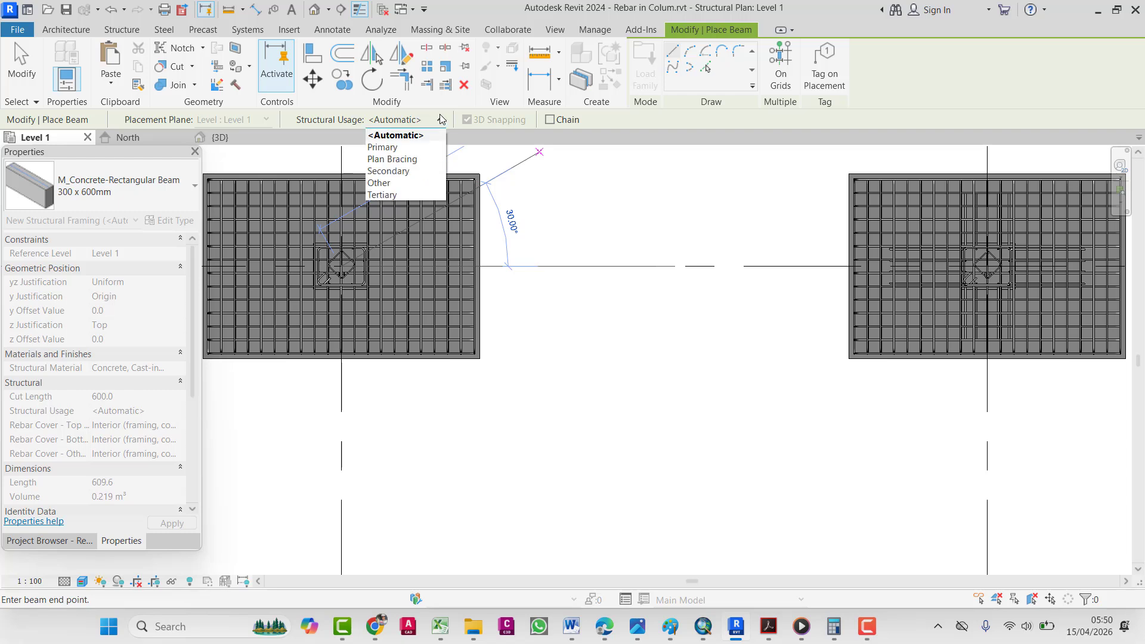
click(442, 119)
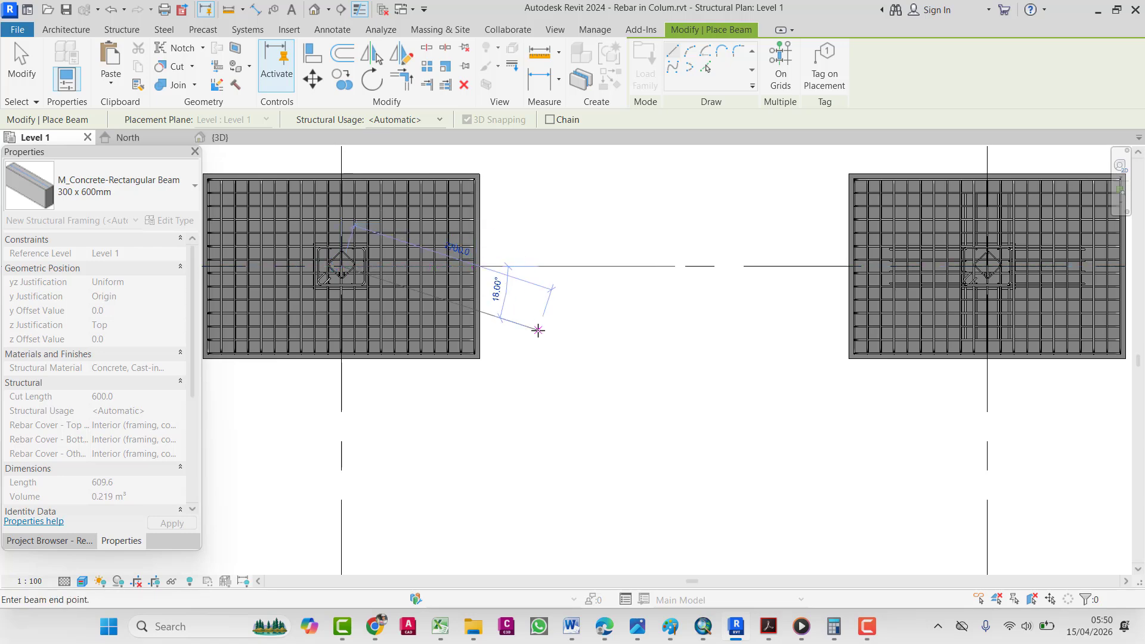
middle_drag(537, 329, 637, 256)
key(Escape)
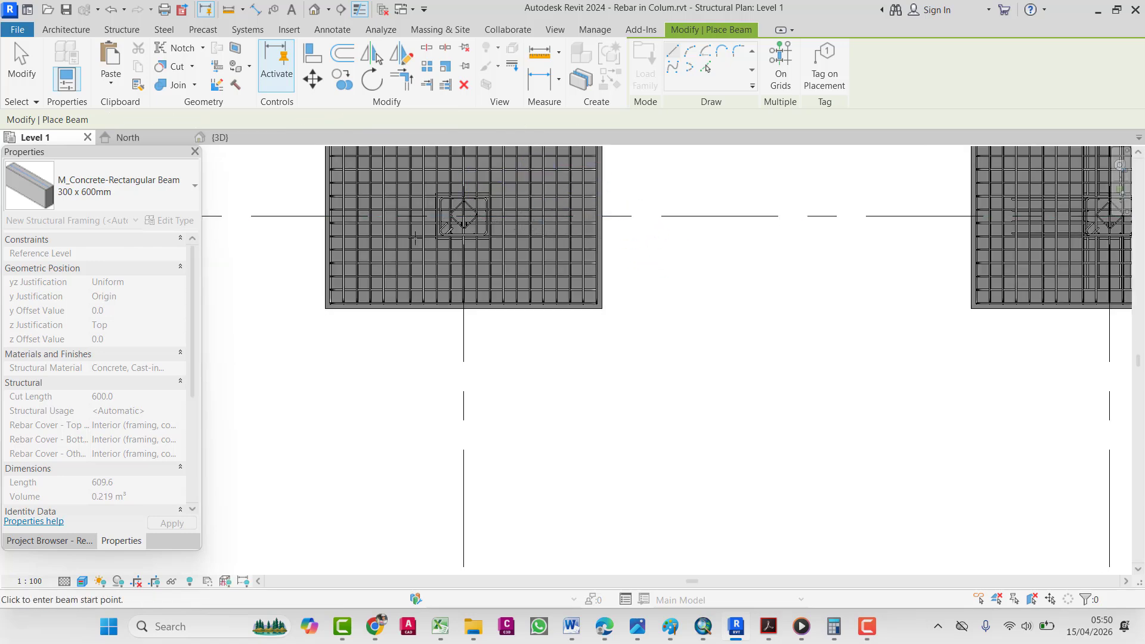
- Place a 300 x 600 mm concrete beam between the uppermost row's columns on grids 1 and 2 in the Level 1 plan
middle_drag(483, 241, 355, 259)
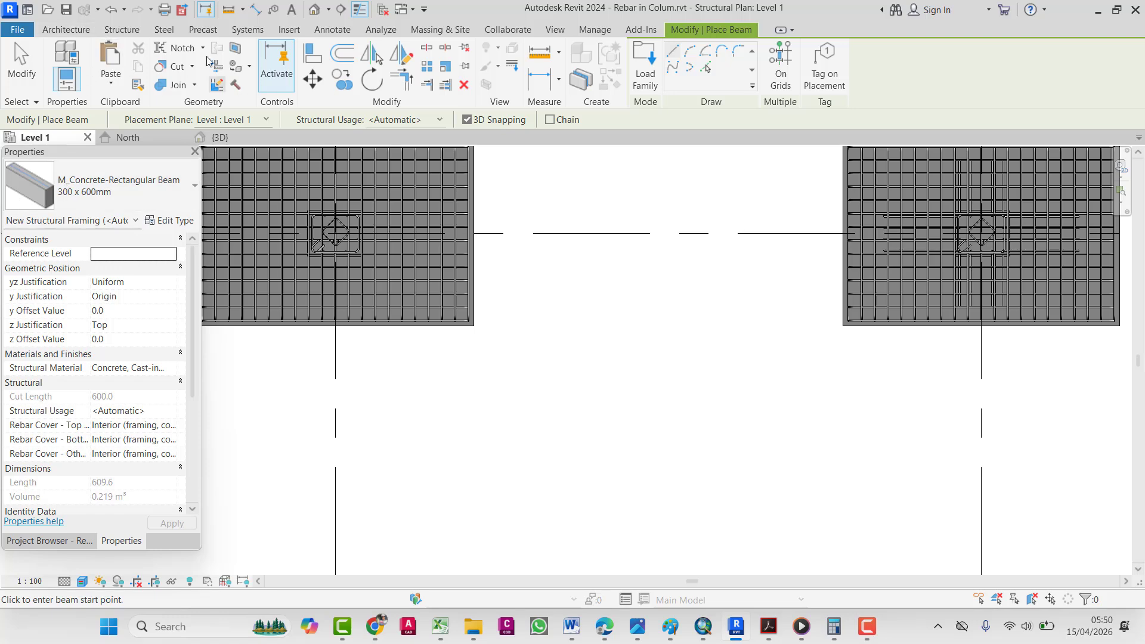
scroll(356, 233, up, 6)
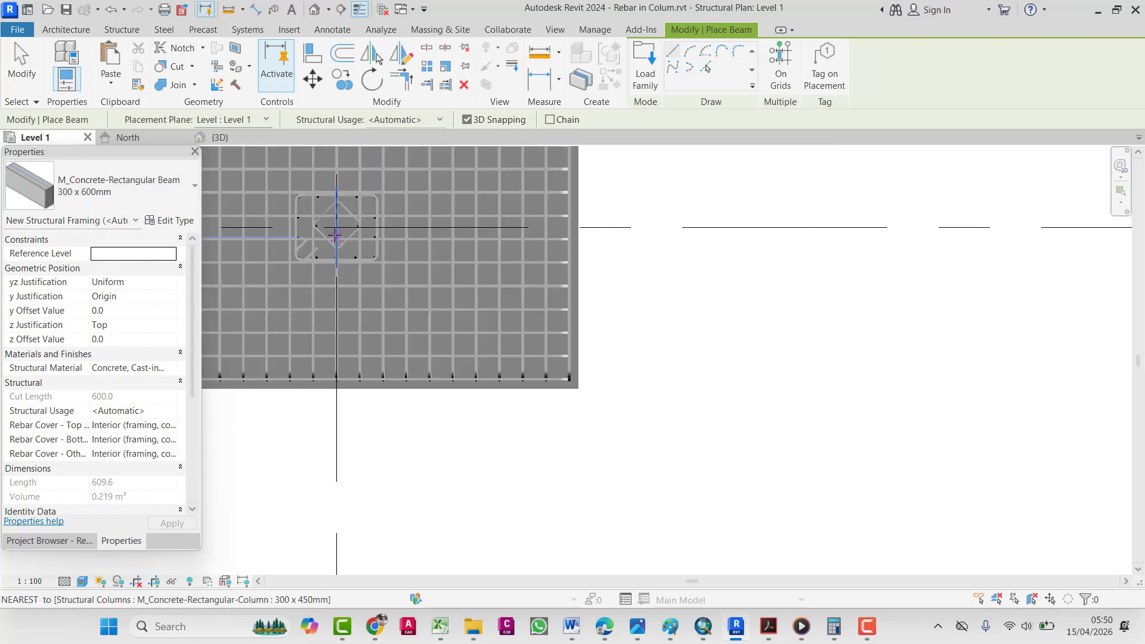
scroll(320, 270, down, 5)
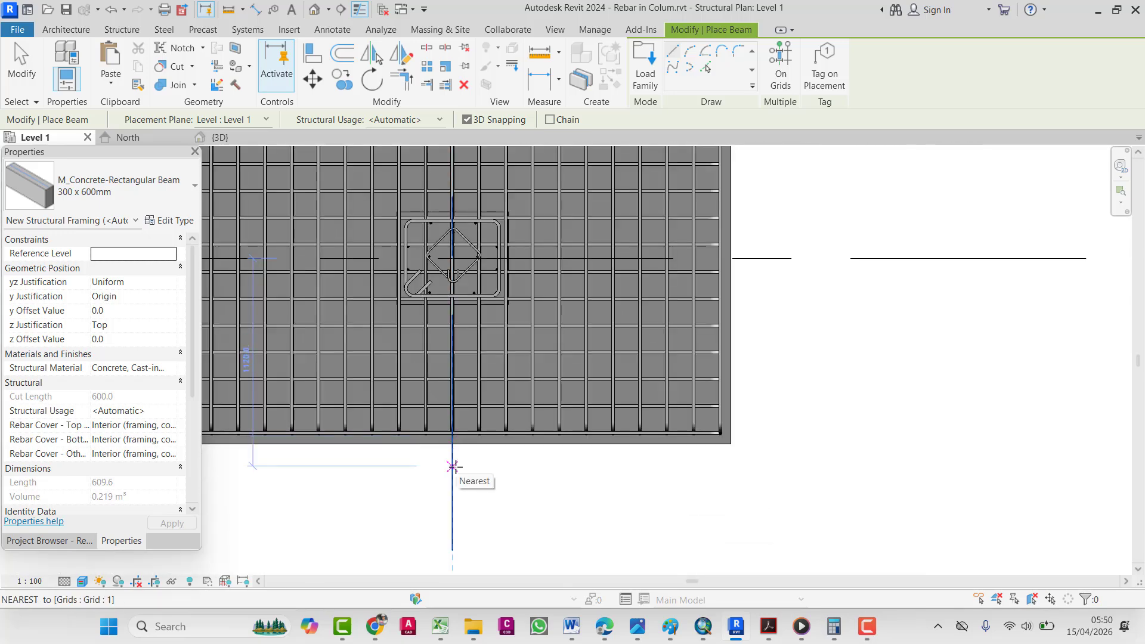
scroll(456, 260, up, 5)
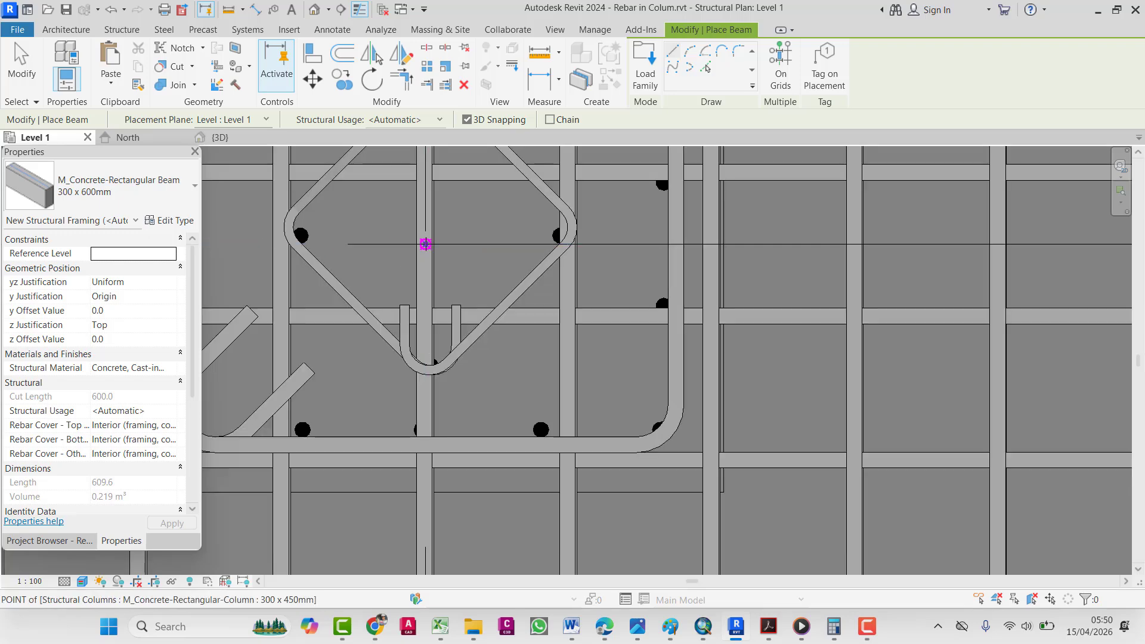
click(425, 244)
scroll(516, 256, down, 5)
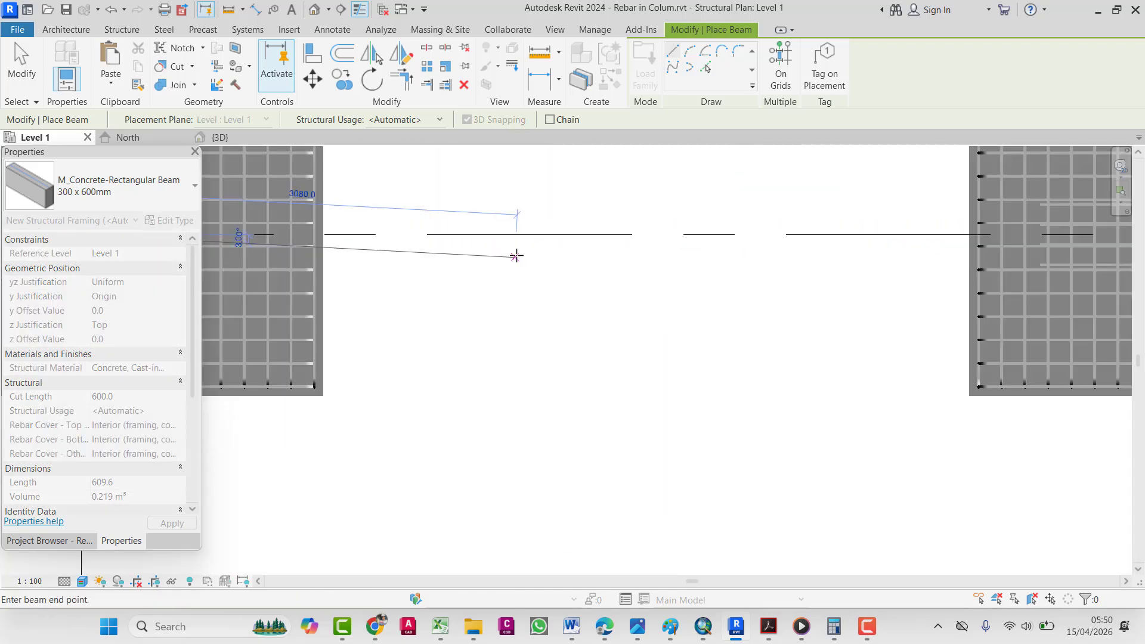
middle_drag(529, 246, 227, 227)
scroll(551, 224, down, 1)
middle_drag(554, 225, 371, 240)
middle_drag(496, 230, 390, 242)
scroll(507, 237, up, 3)
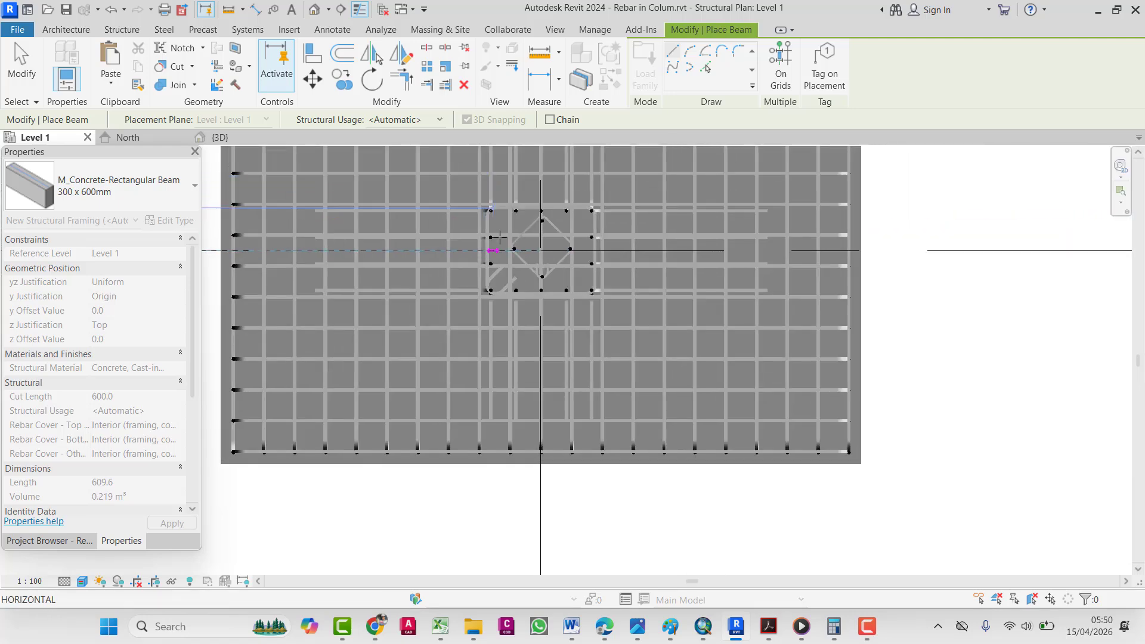
click(541, 251)
scroll(541, 250, down, 3)
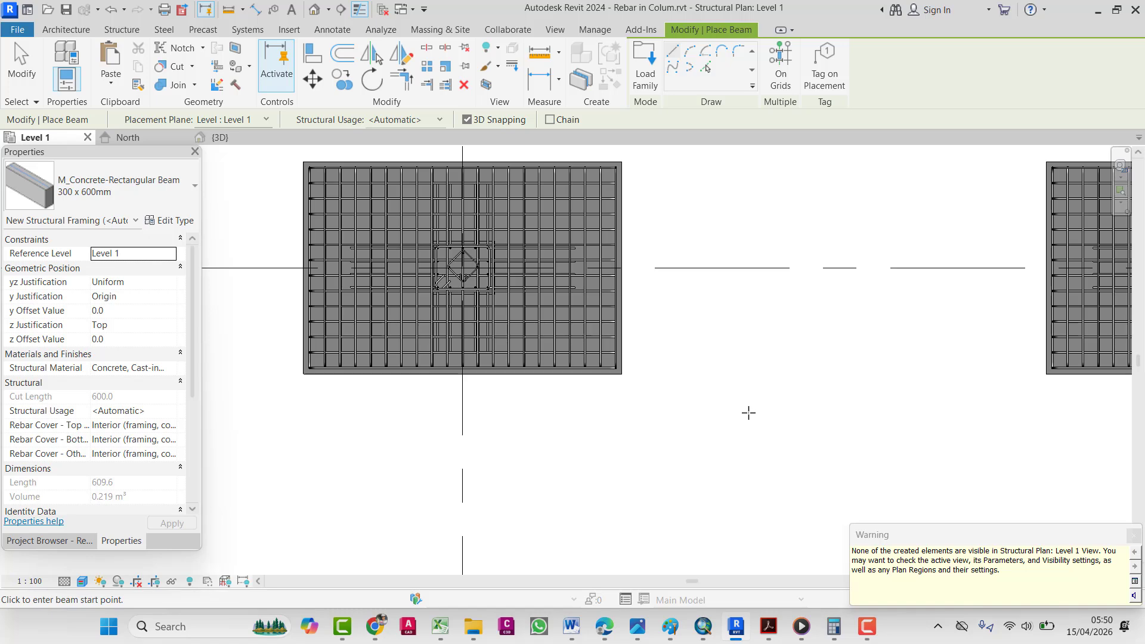
key(Escape)
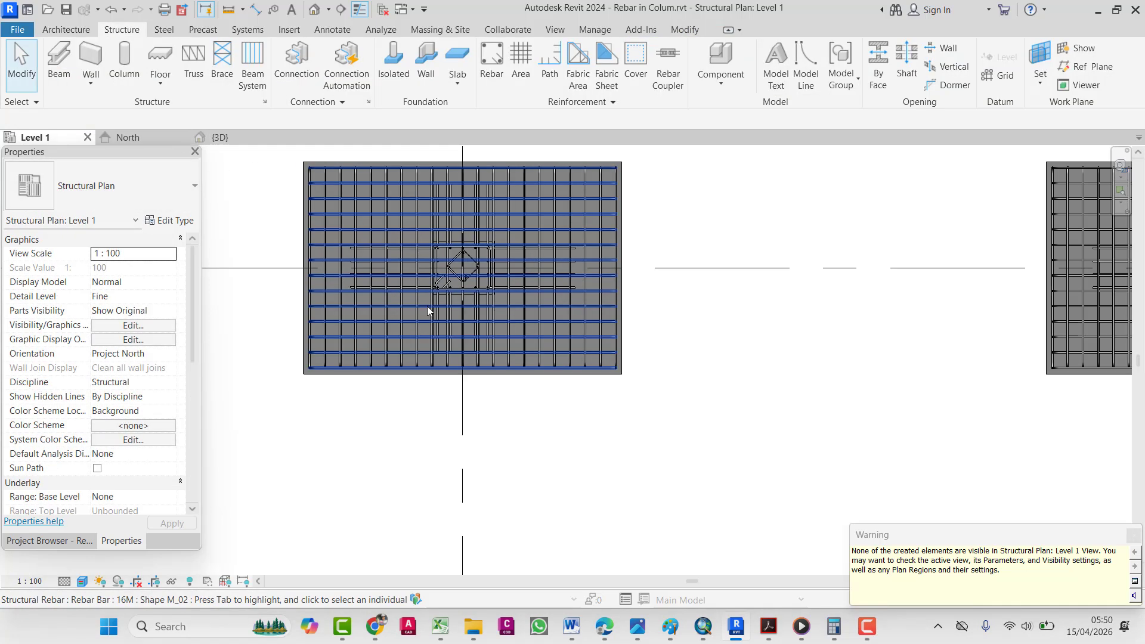
- Open the Level 2 structural plan, check the levels against the columns in the North elevation, and return to the Level 2 plan
scroll(388, 285, up, 3)
scroll(427, 306, down, 5)
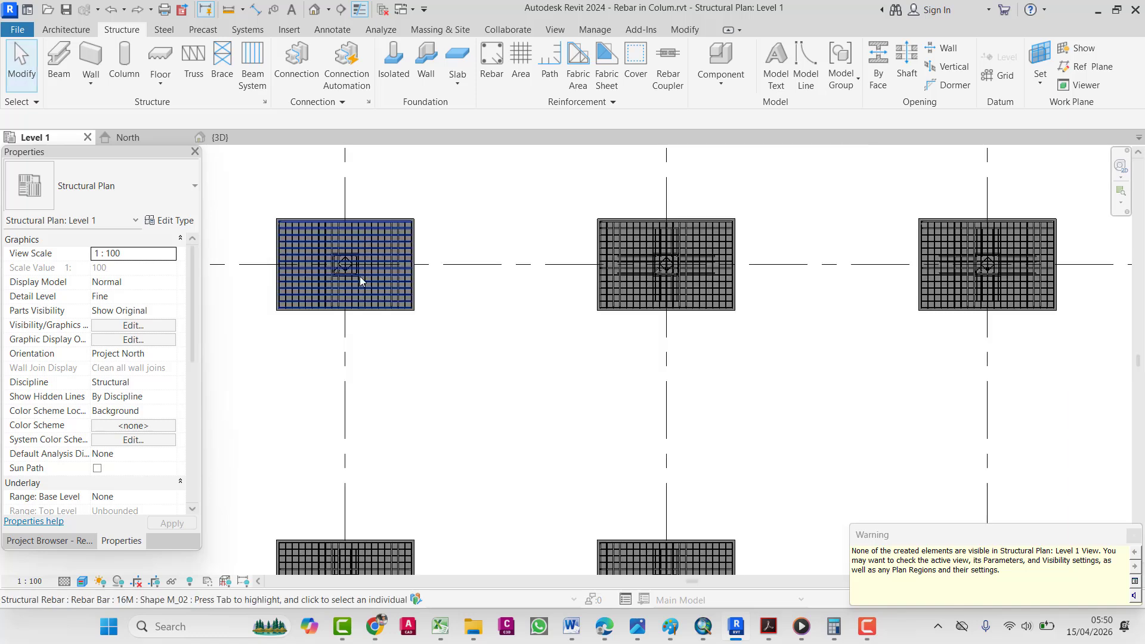
middle_drag(248, 309, 353, 310)
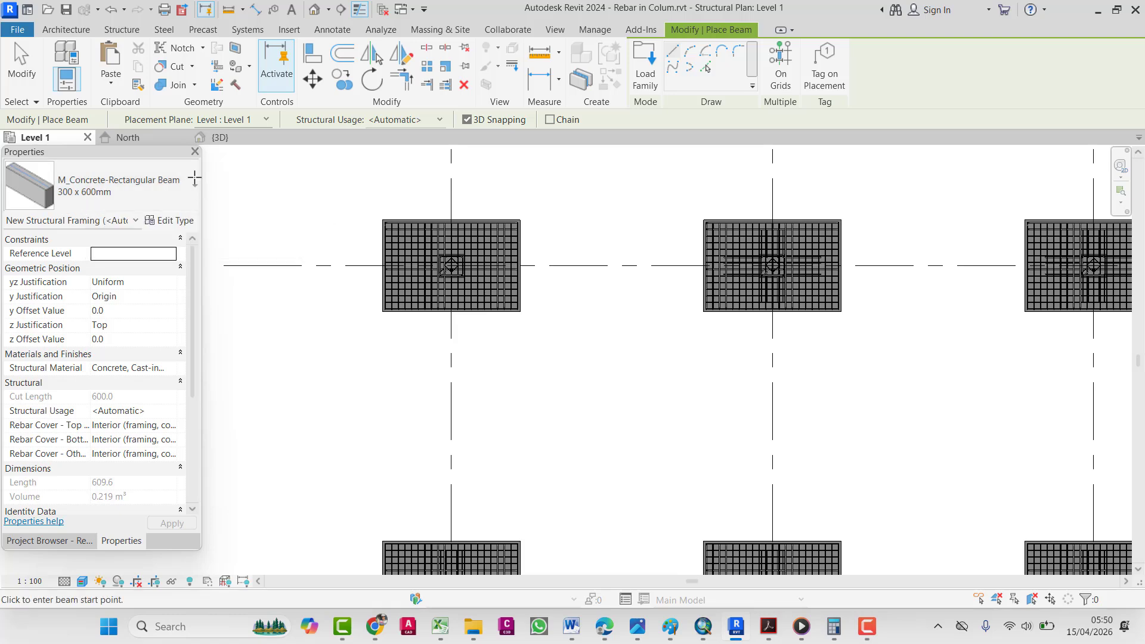
key(Escape)
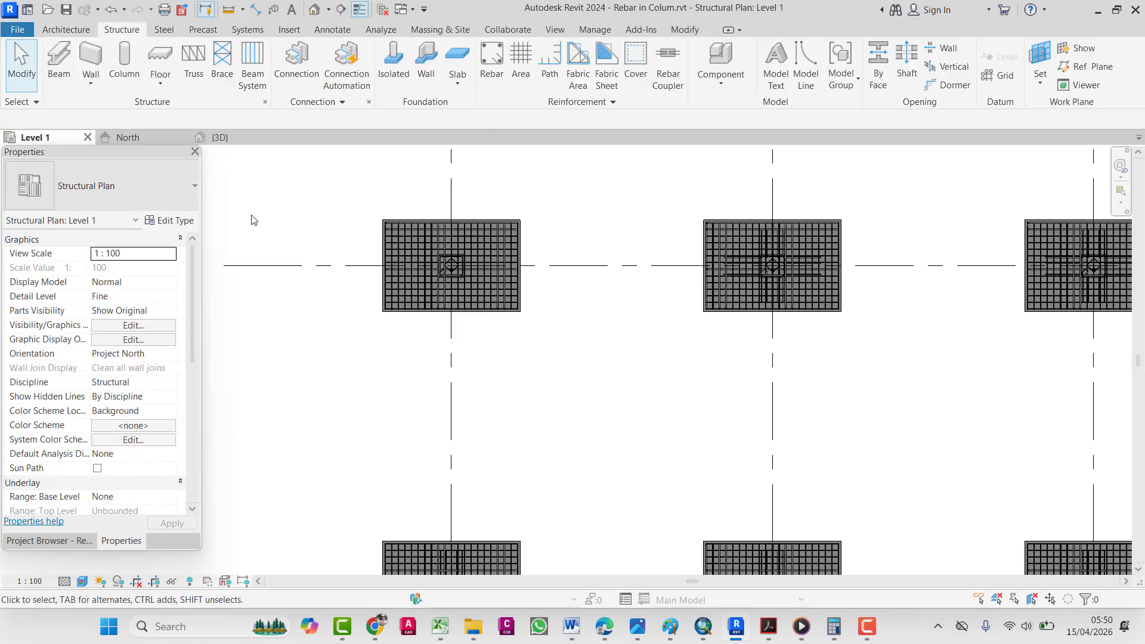
click(40, 541)
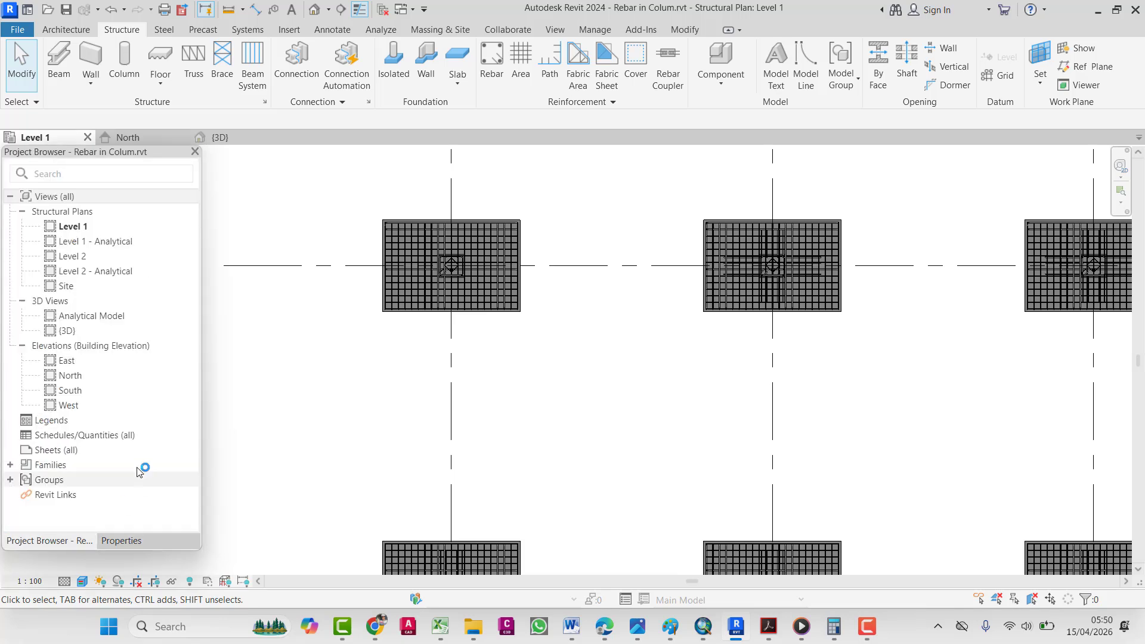
double_click(66, 256)
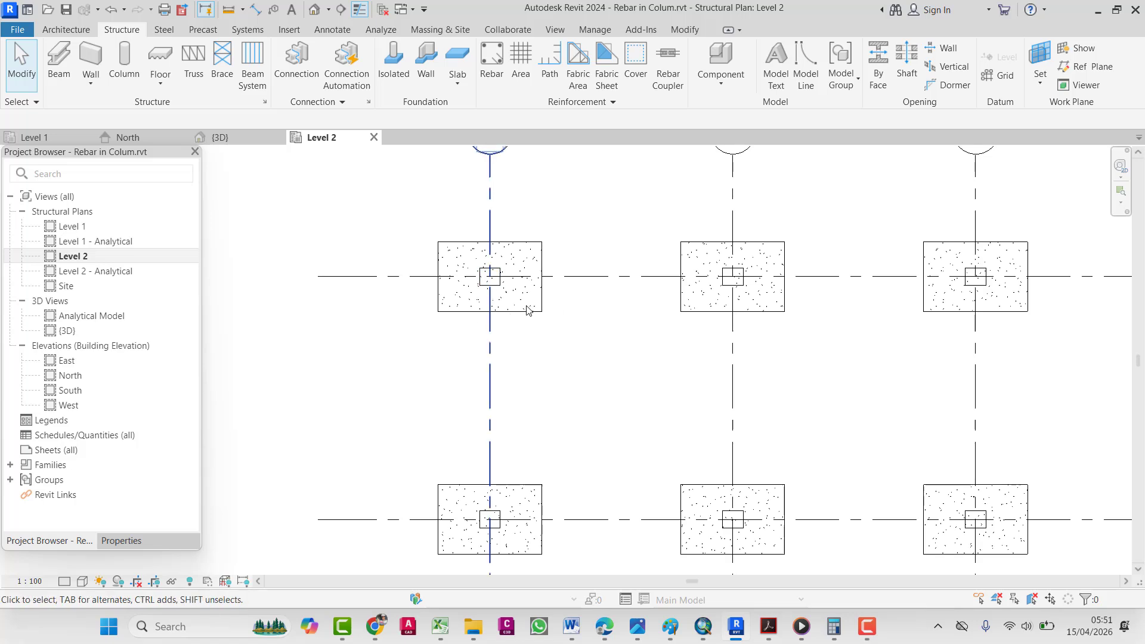
scroll(477, 319, up, 3)
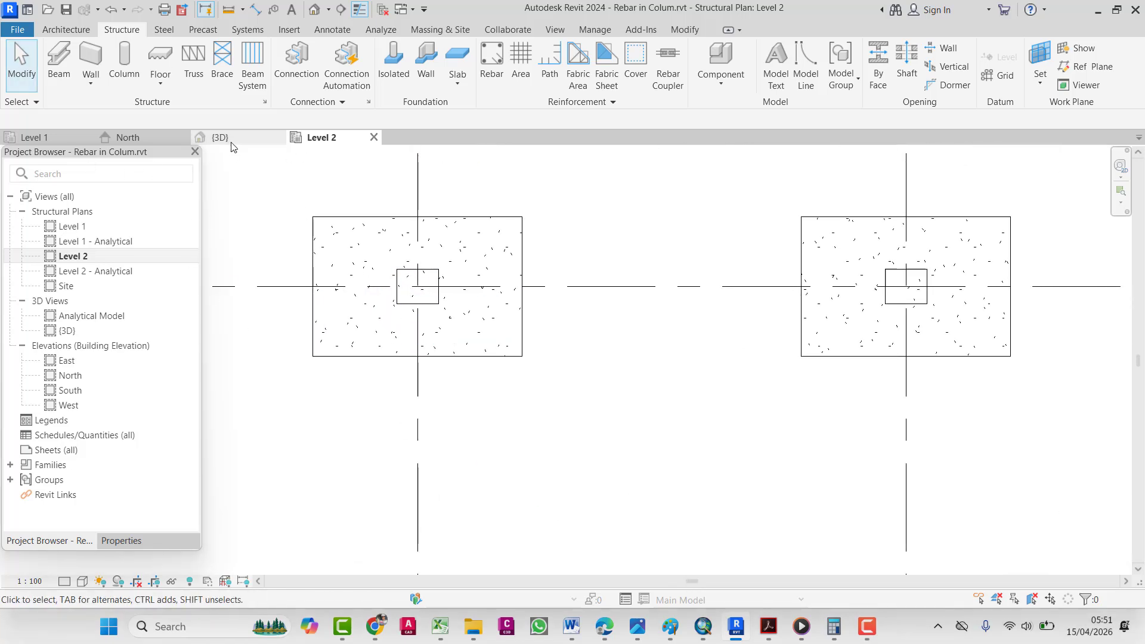
click(130, 139)
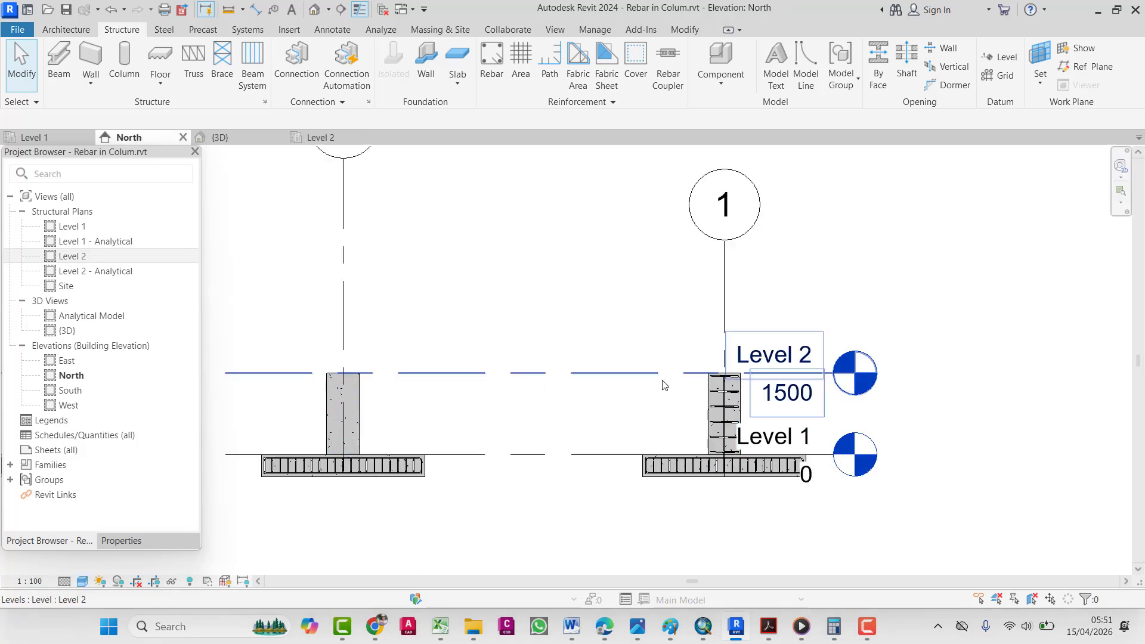
click(320, 137)
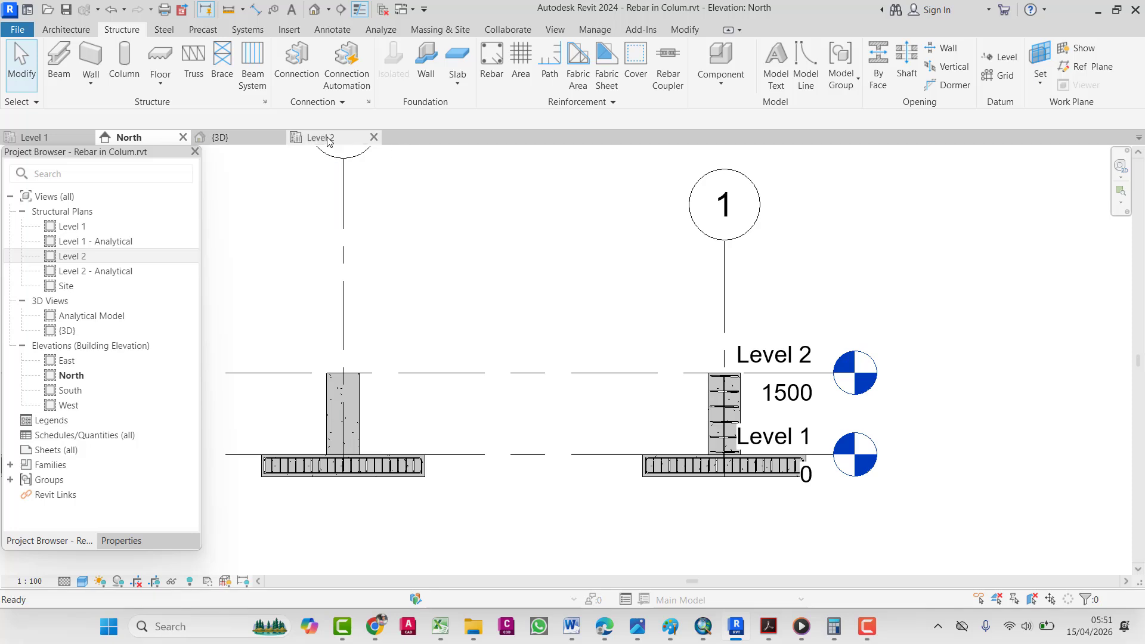
- Start a structural beam with the M_Concrete-Rectangular Beam 300 x 600mm type, placement plane Level 2 and 3D snapping off
click(59, 60)
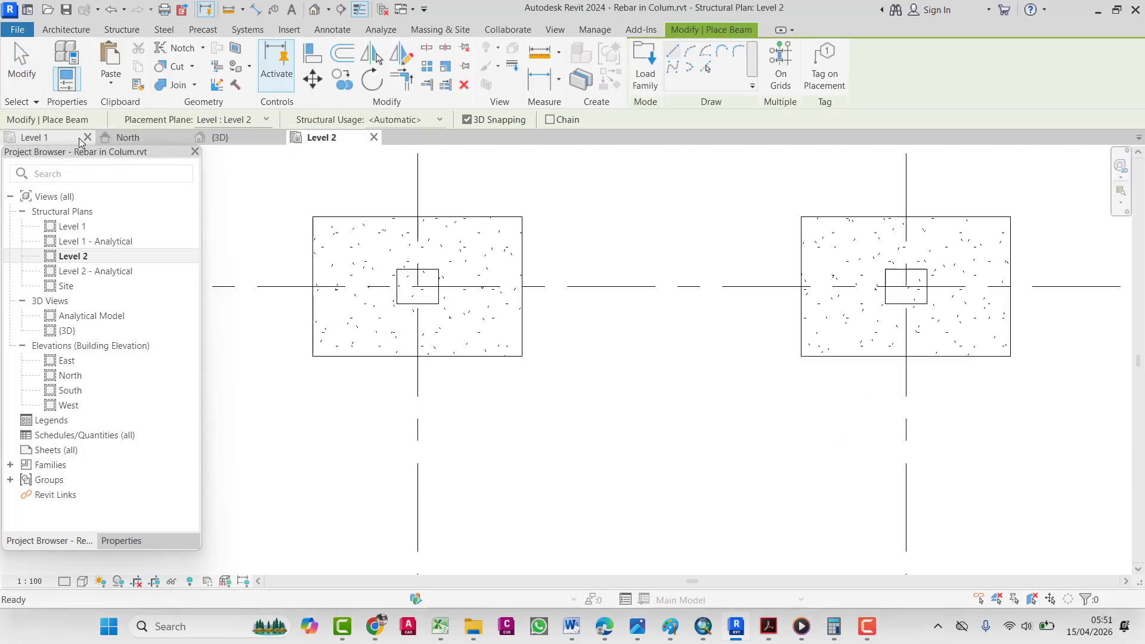
click(121, 540)
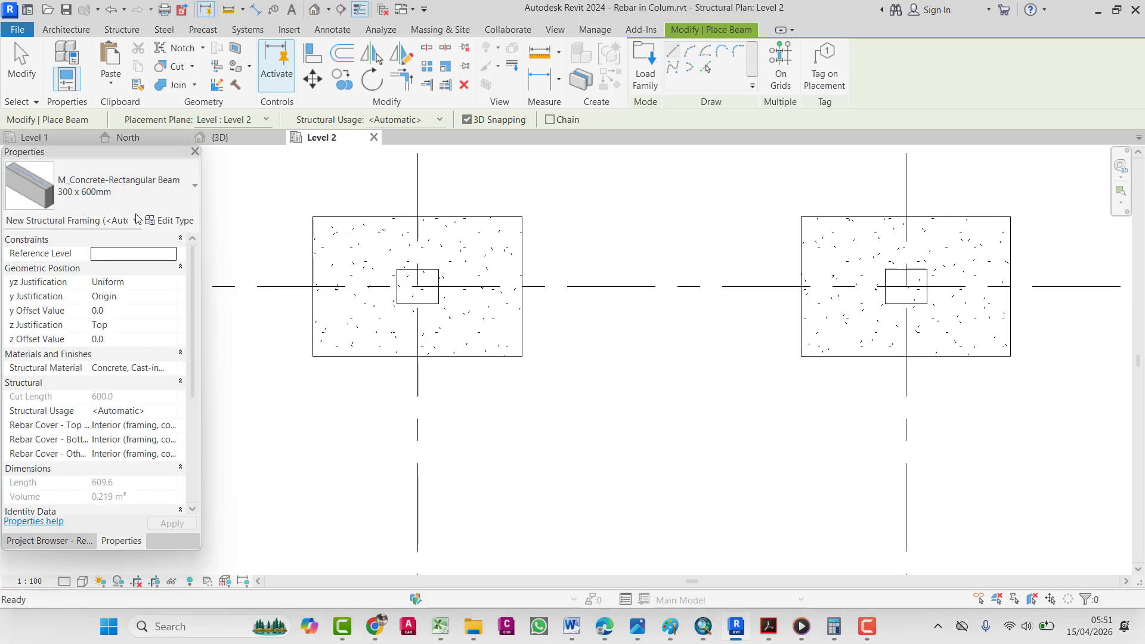
click(131, 197)
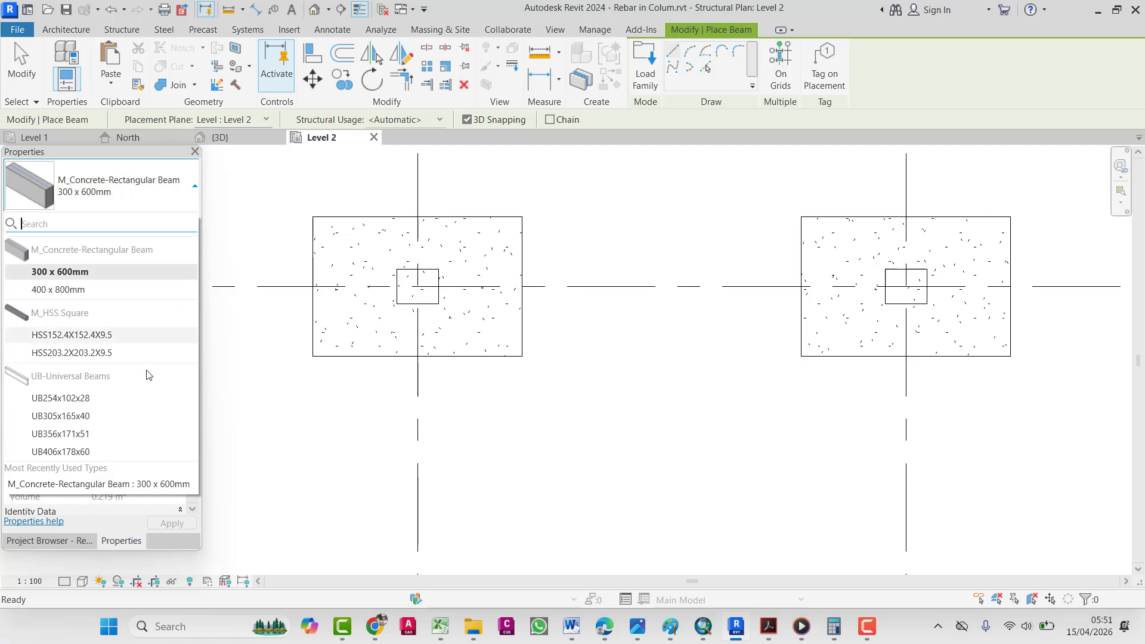
click(102, 271)
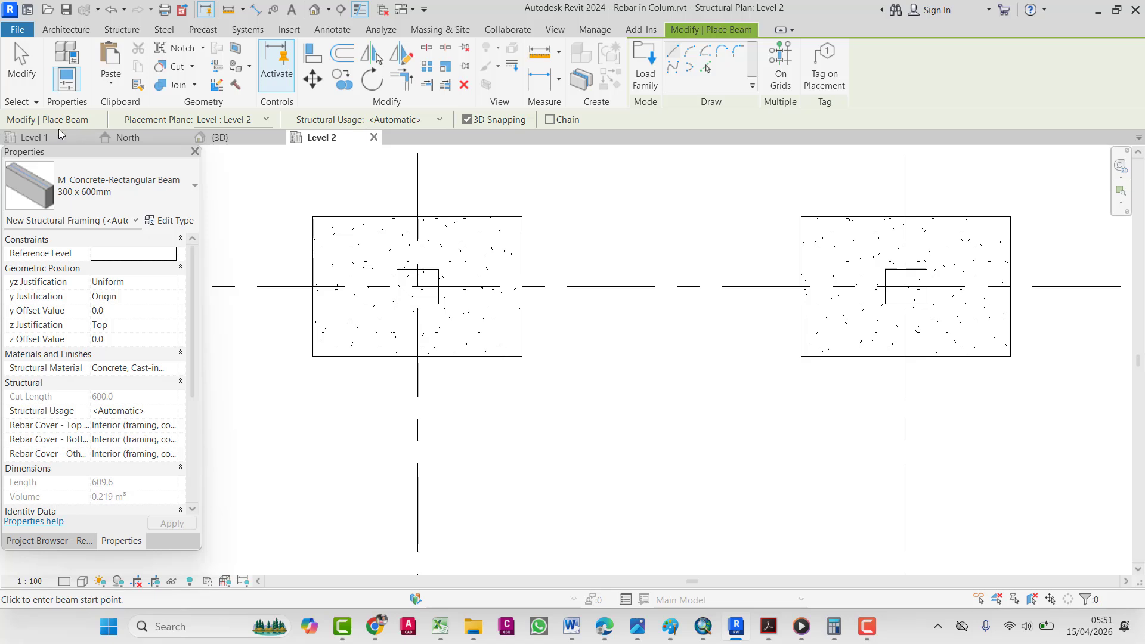
click(265, 121)
click(244, 147)
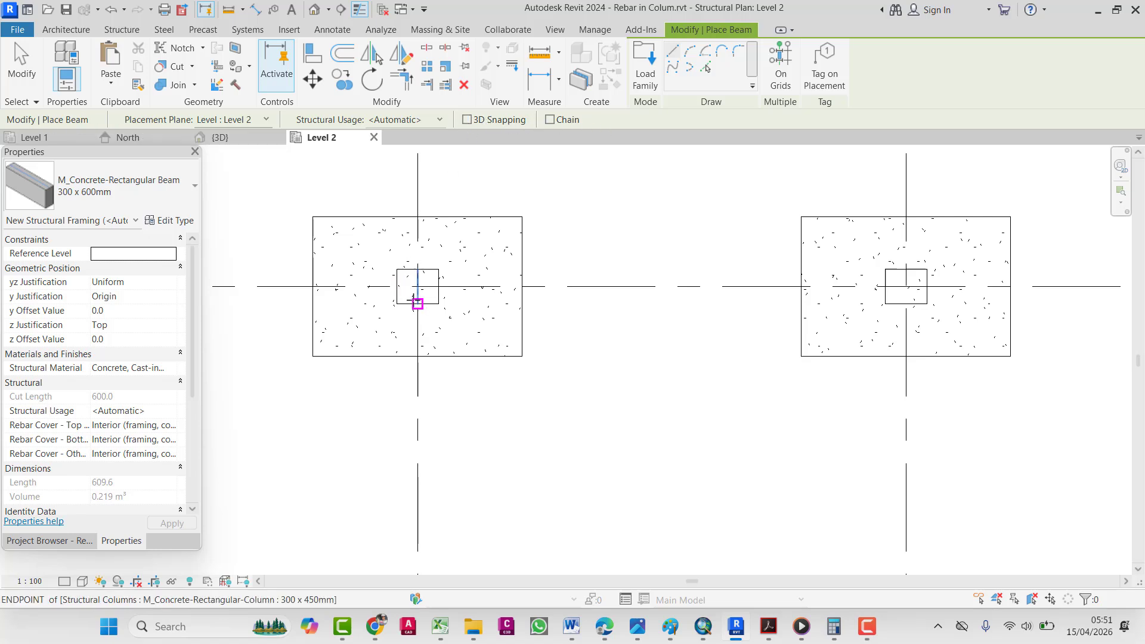
- Draw a beam between the uppermost row's columns on grids 1 and 2 in the Level 2 plan
click(417, 287)
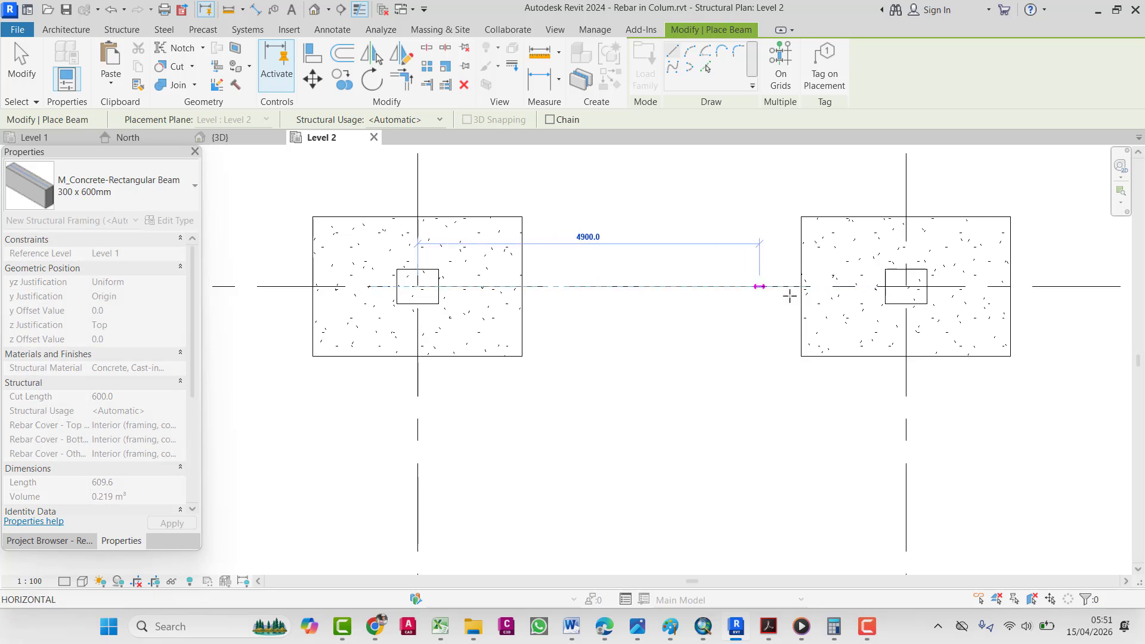
middle_drag(790, 294, 626, 271)
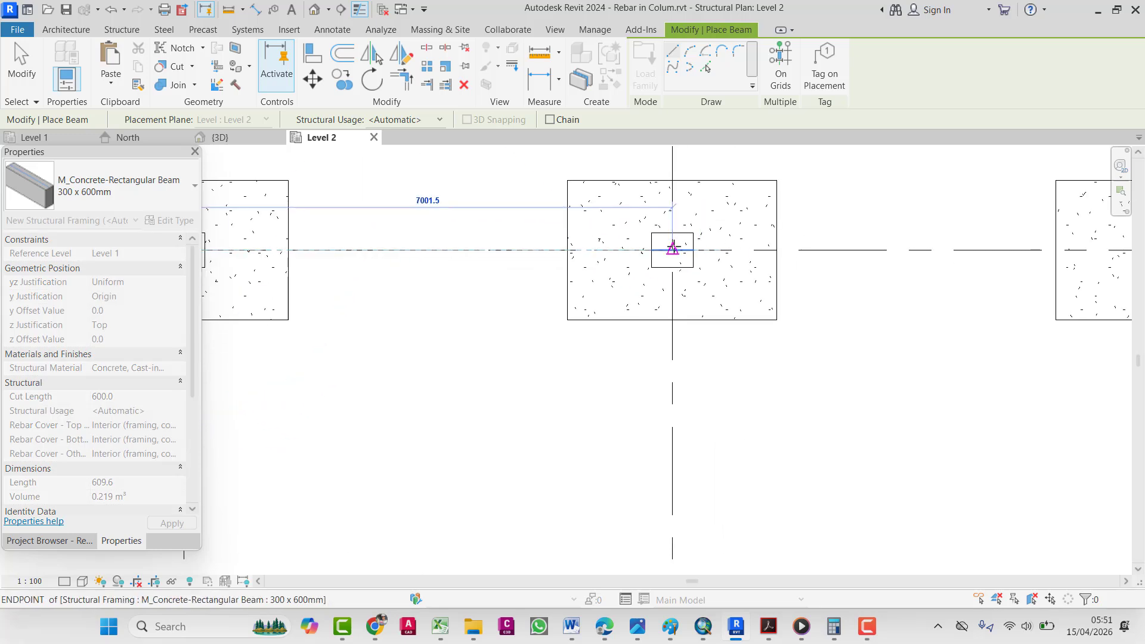
click(673, 248)
middle_drag(675, 290, 811, 281)
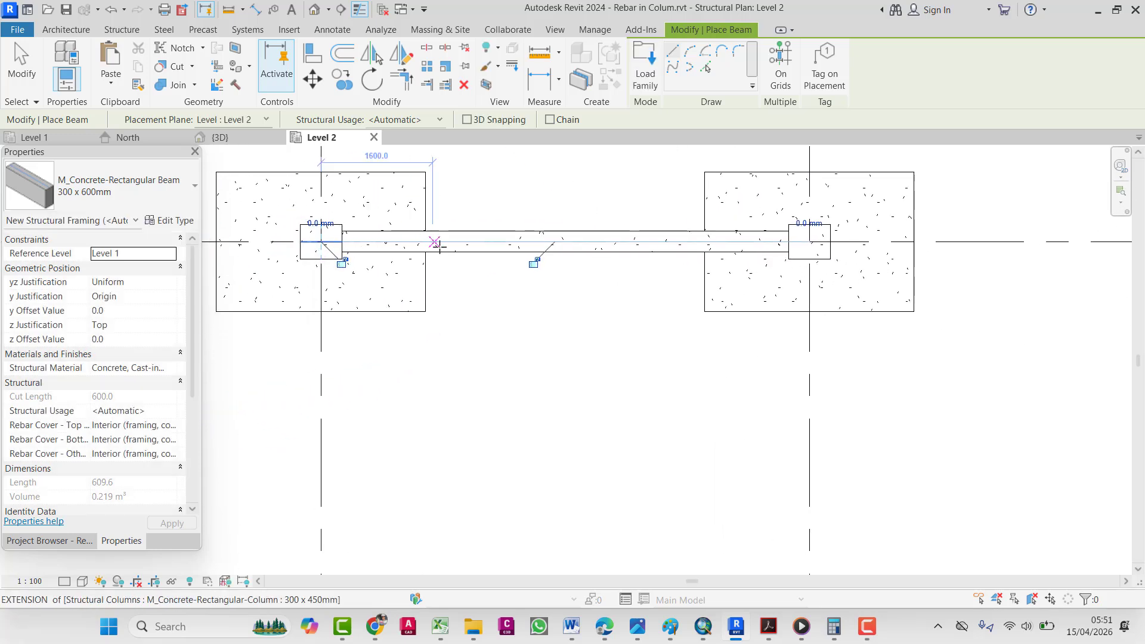
middle_drag(584, 259, 322, 260)
scroll(537, 251, down, 1)
click(544, 244)
click(968, 244)
middle_drag(946, 276, 854, 277)
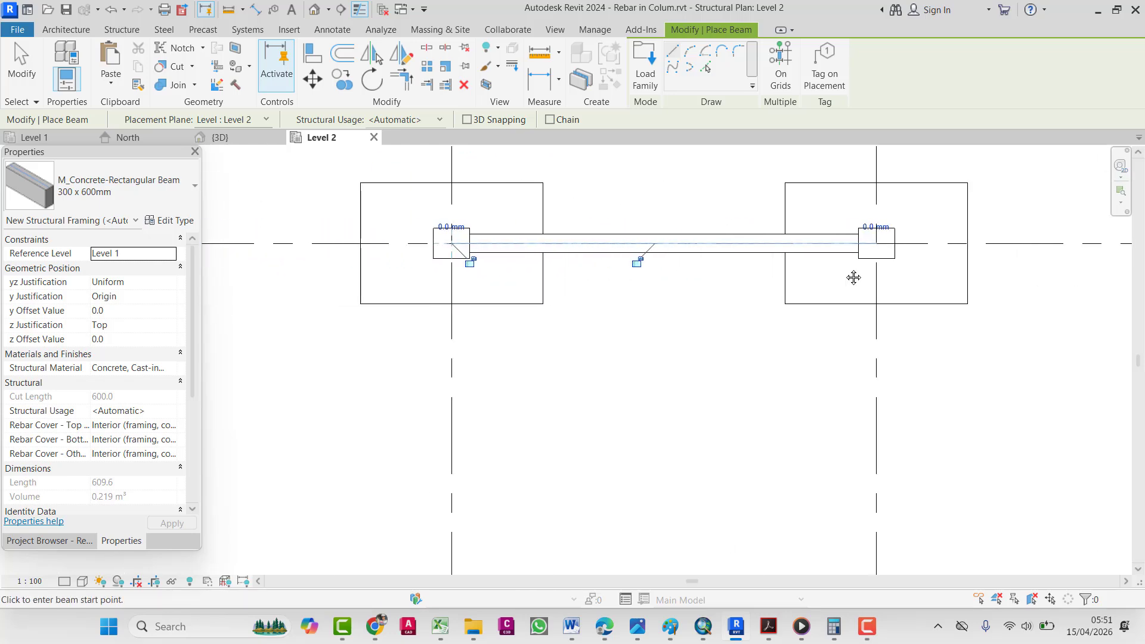
key(Escape)
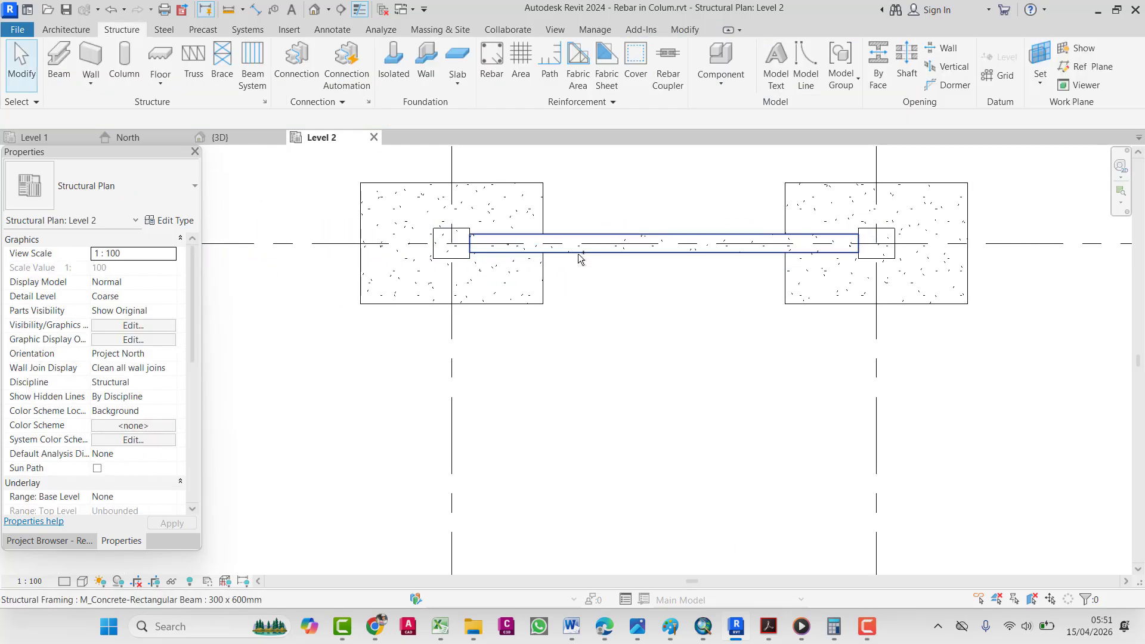
- Undo the beam placement in the Level 2 plan
key(ctrl+z)
middle_drag(608, 204, 713, 204)
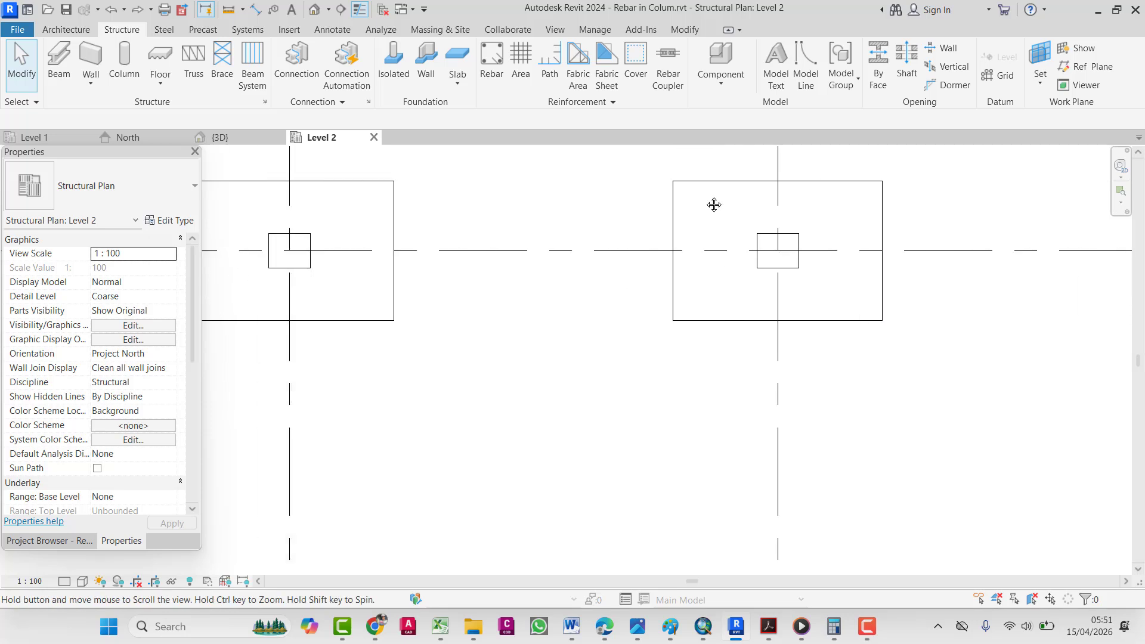
- Redo the undone beam placement between the uppermost row's columns on grids 1 and 2 in the Level 2 plan
middle_drag(244, 225, 336, 227)
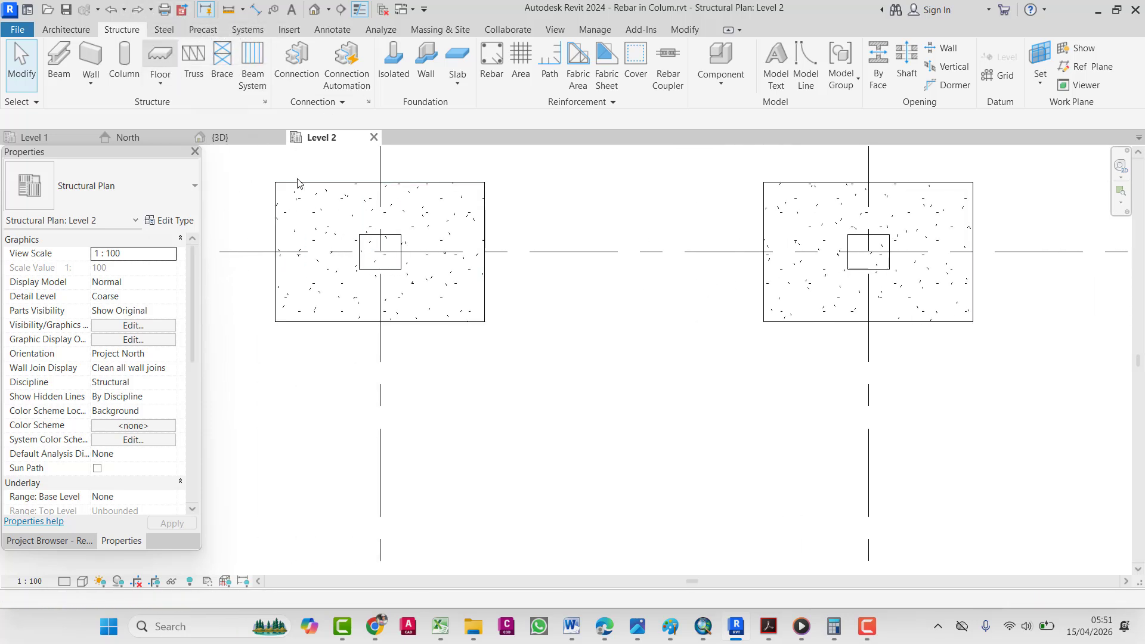
click(137, 9)
middle_drag(582, 280, 698, 283)
scroll(574, 276, down, 1)
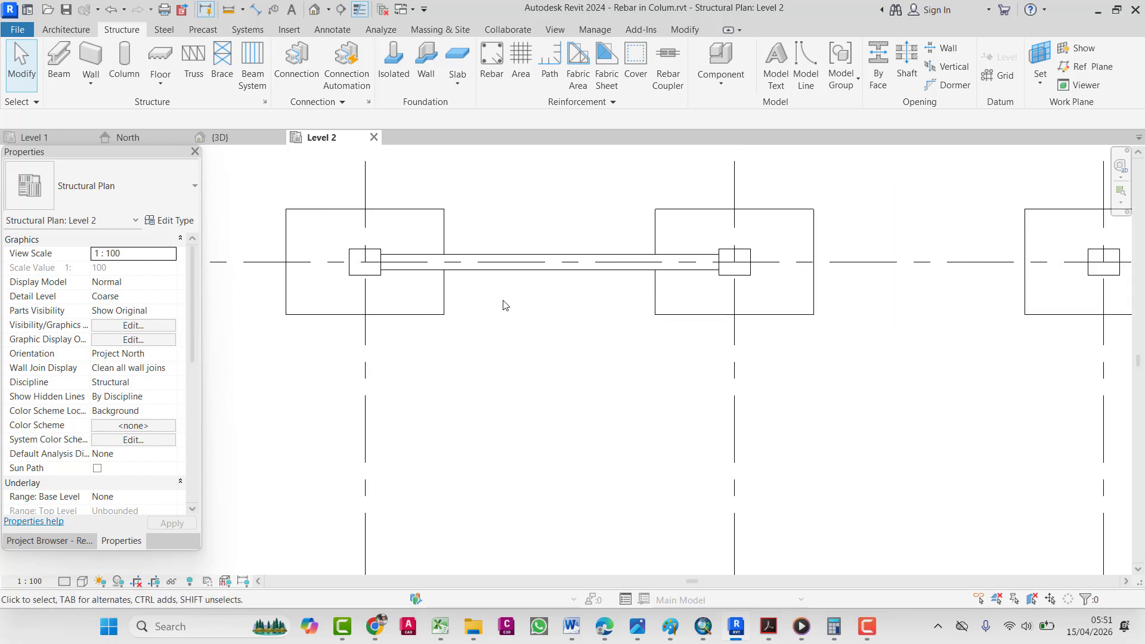
middle_drag(370, 314, 476, 328)
middle_drag(545, 328, 532, 333)
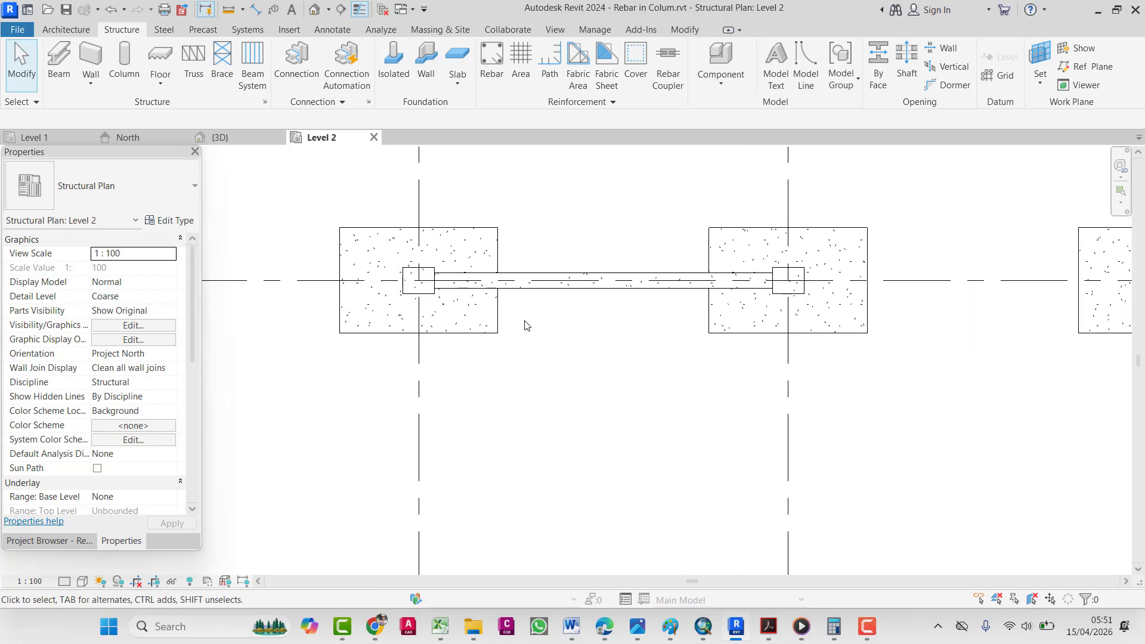
scroll(450, 337, down, 3)
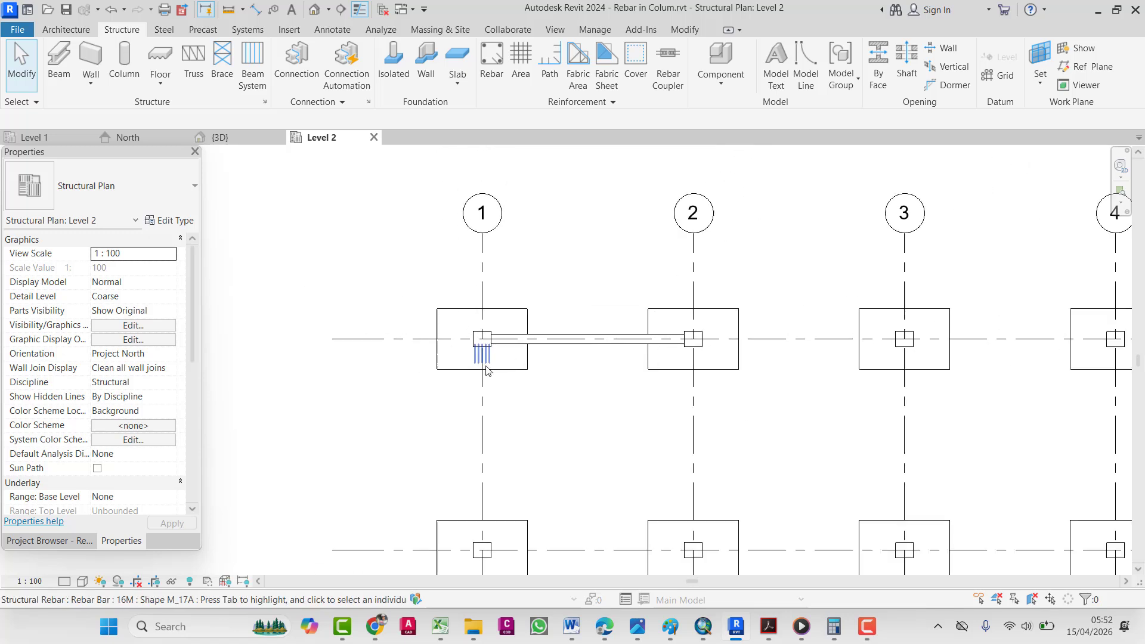
- Draw a building section lengthwise along the uppermost row's beam, from outside the grid 1 footing to just past the grid 2 footing
middle_drag(464, 382, 250, 287)
scroll(510, 368, up, 1)
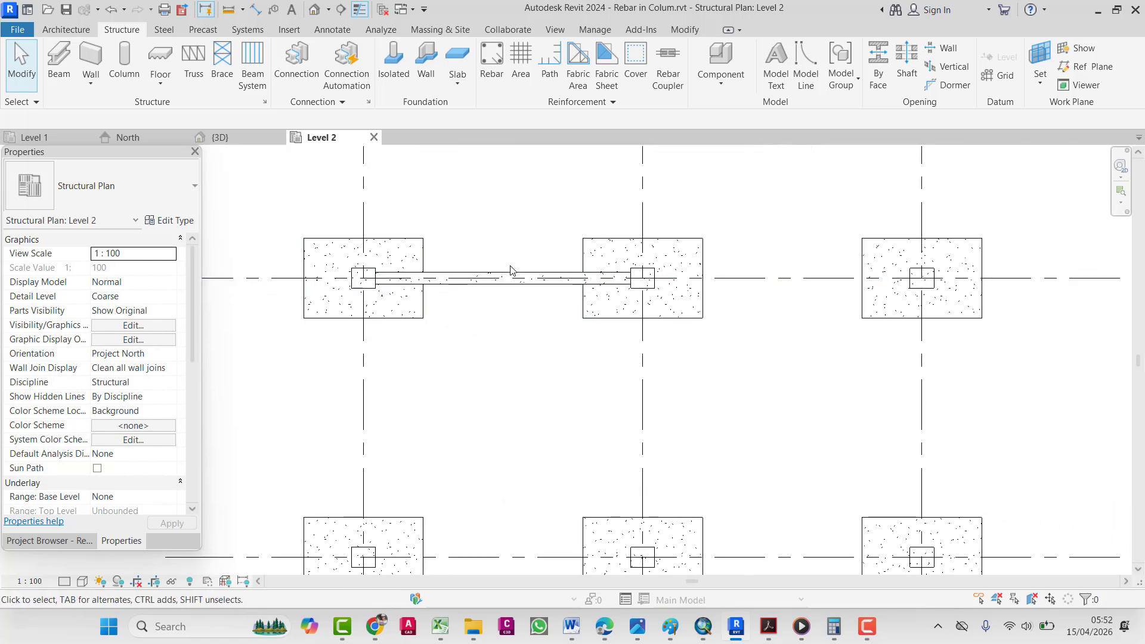
scroll(484, 335, down, 1)
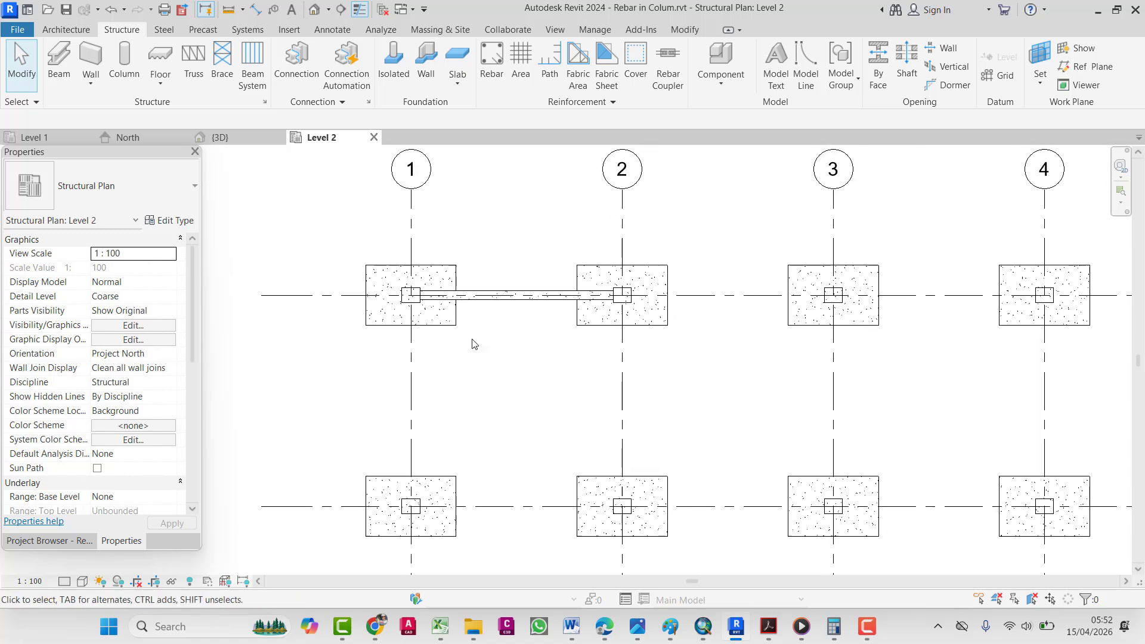
click(340, 10)
click(337, 296)
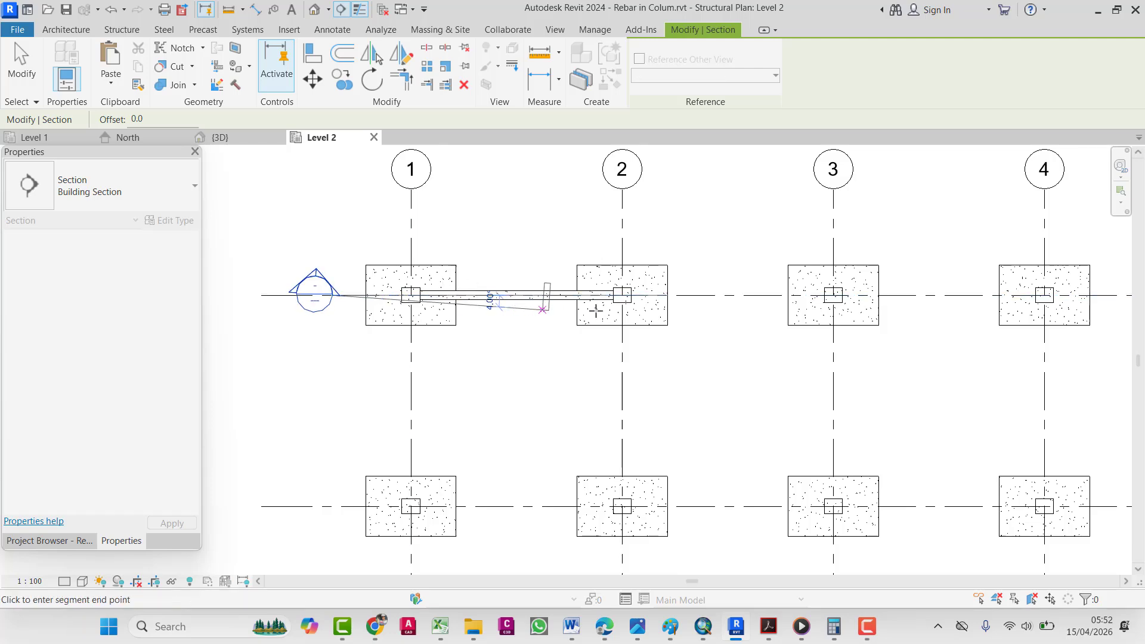
click(682, 295)
key(Escape)
key(Escape)
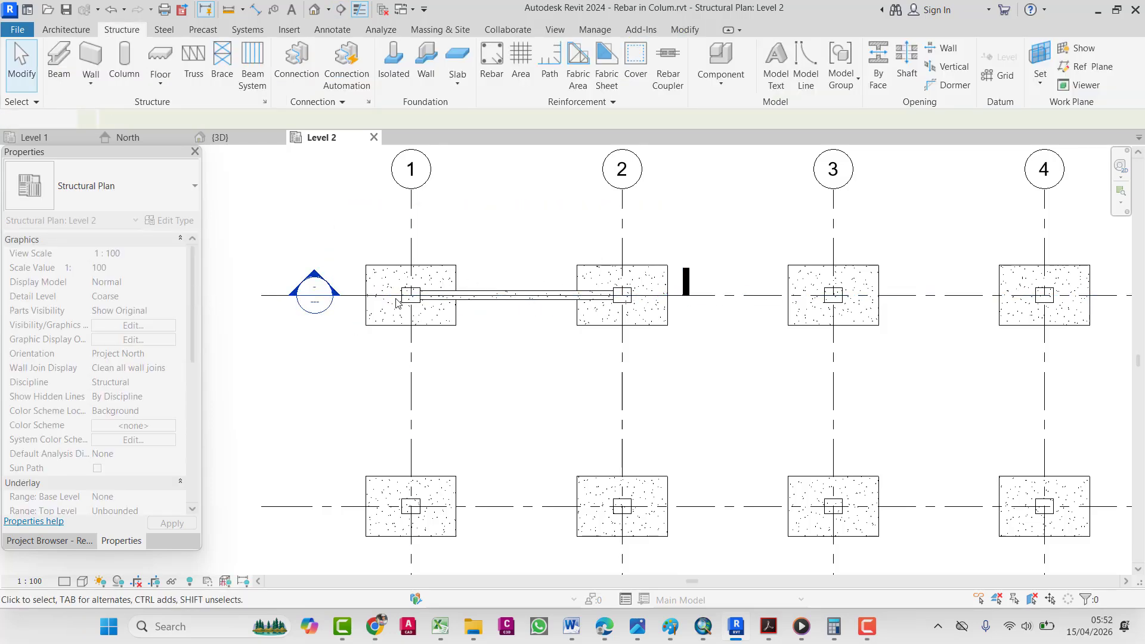
- Draw a second building section perpendicular to the beam, crossing it between grids 1 and 2
click(339, 10)
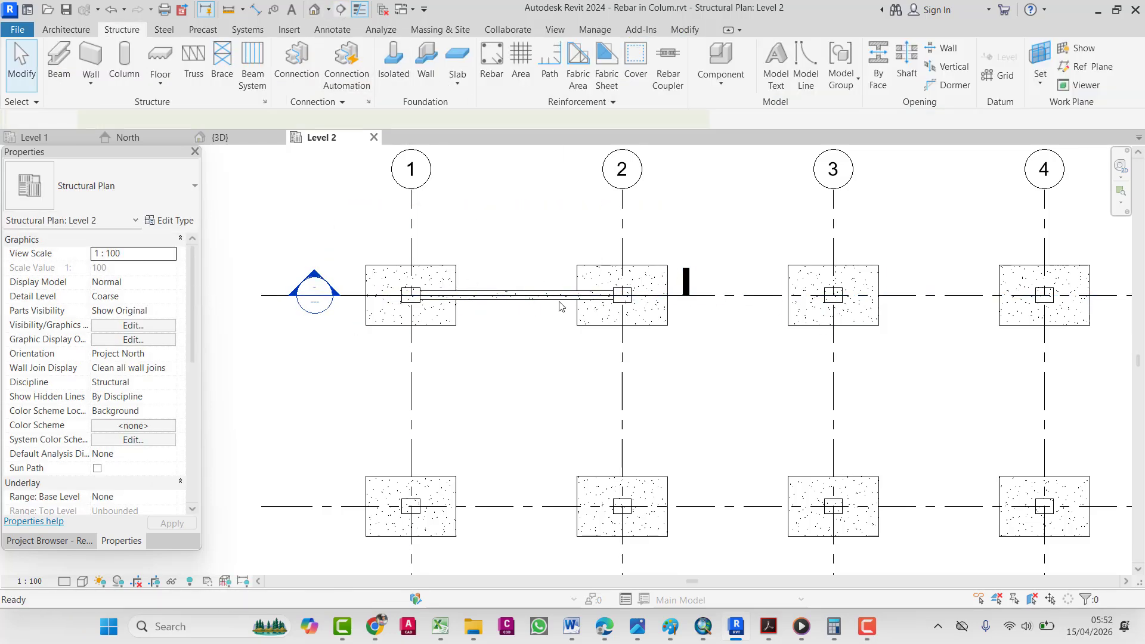
click(507, 212)
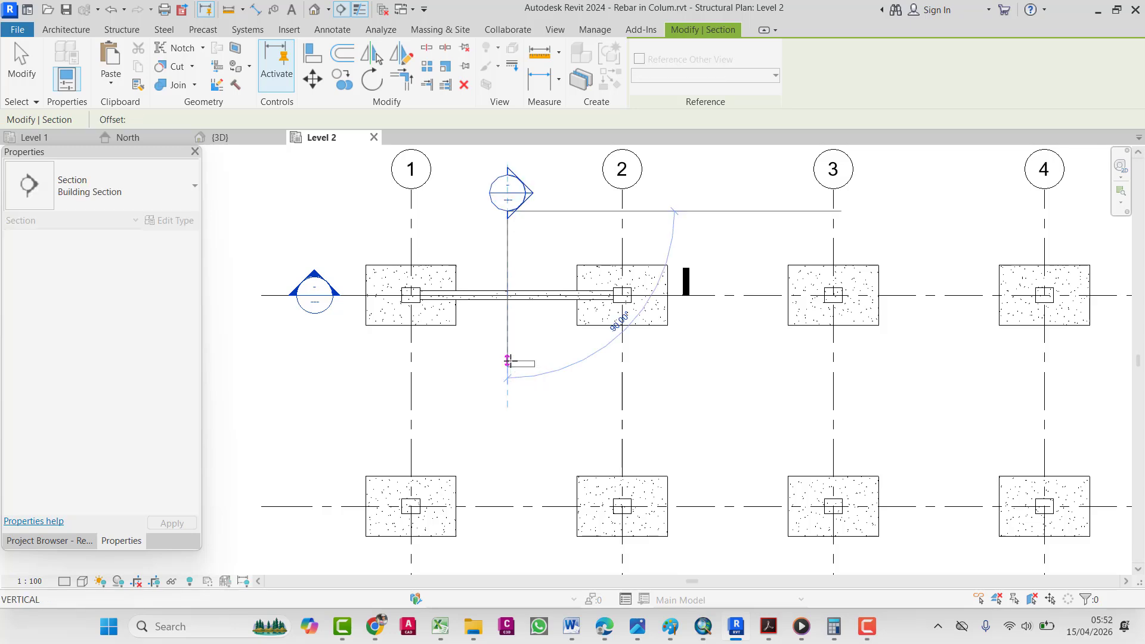
click(507, 361)
key(Escape)
key(Escape)
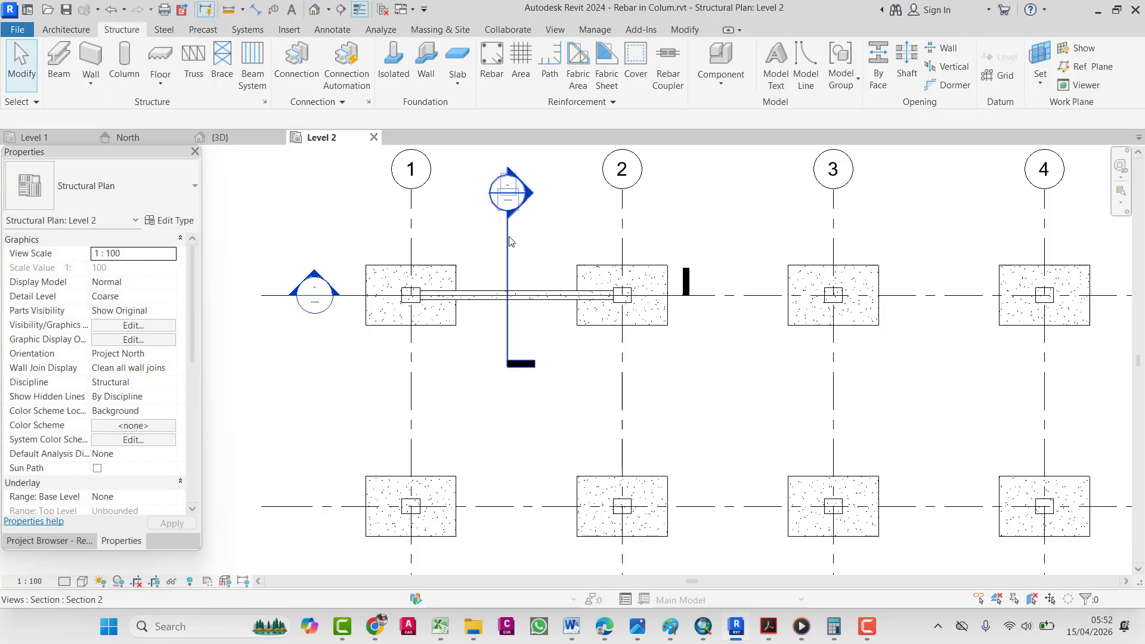
- Open the view of the section cutting across the beam and frame the beam's rectangular cross-section
click(508, 255)
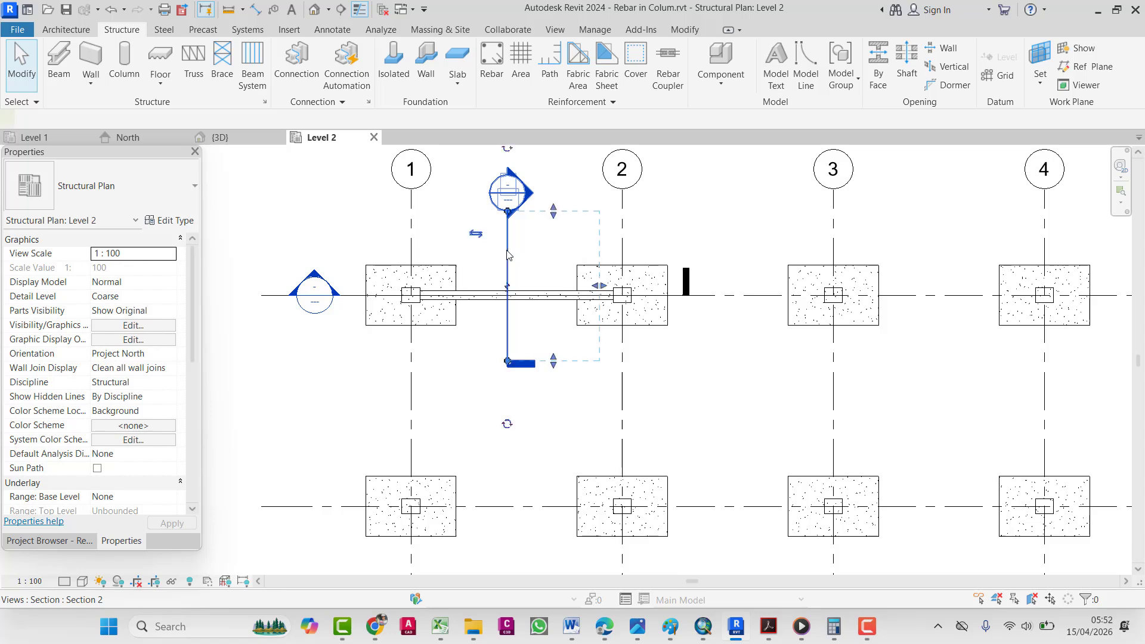
right_click(508, 255)
click(565, 269)
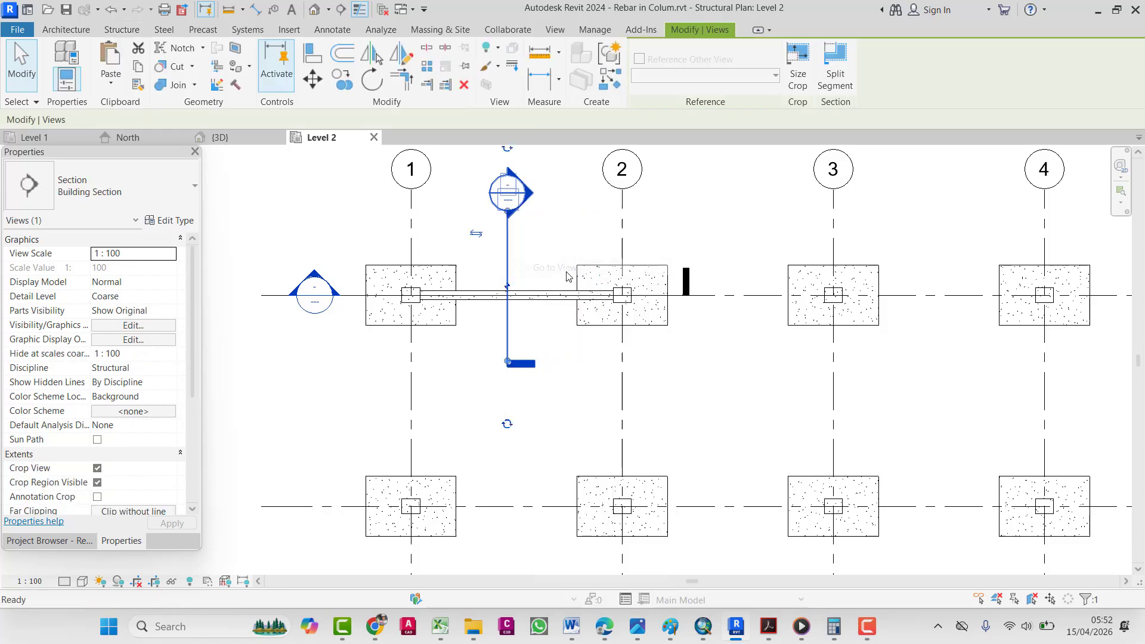
scroll(537, 332, up, 5)
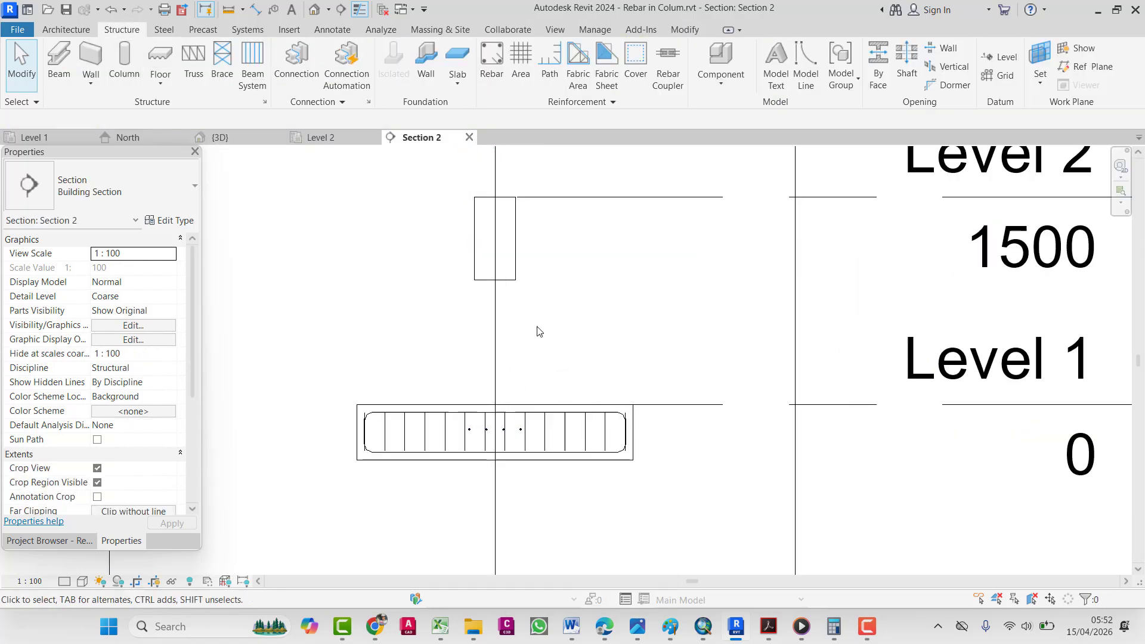
middle_drag(514, 300, 466, 368)
scroll(470, 298, up, 2)
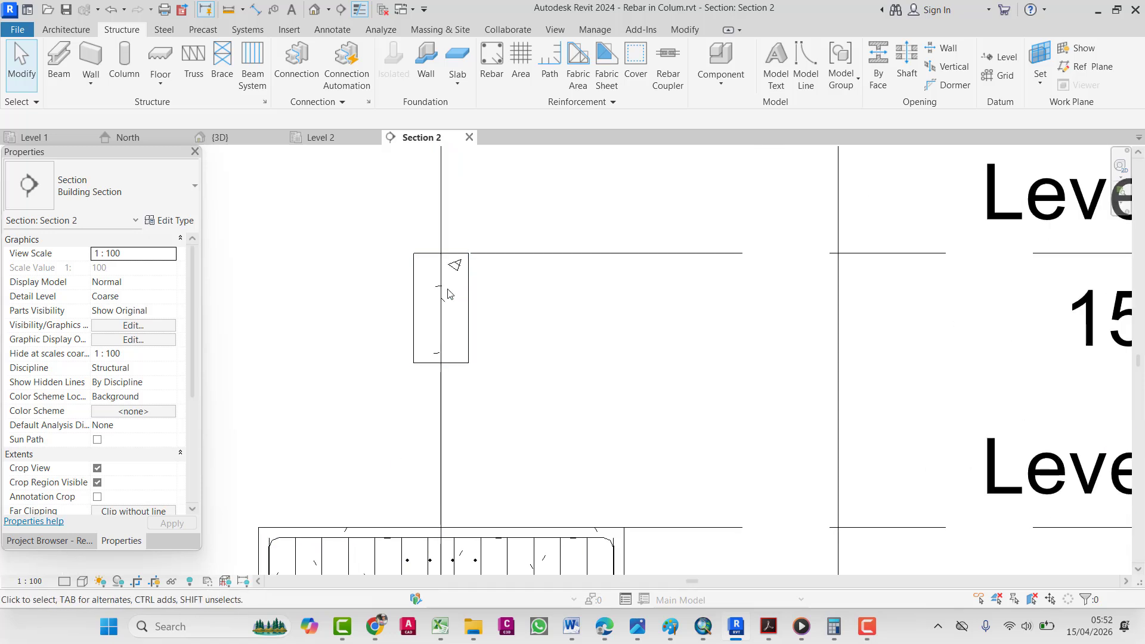
scroll(448, 294, up, 4)
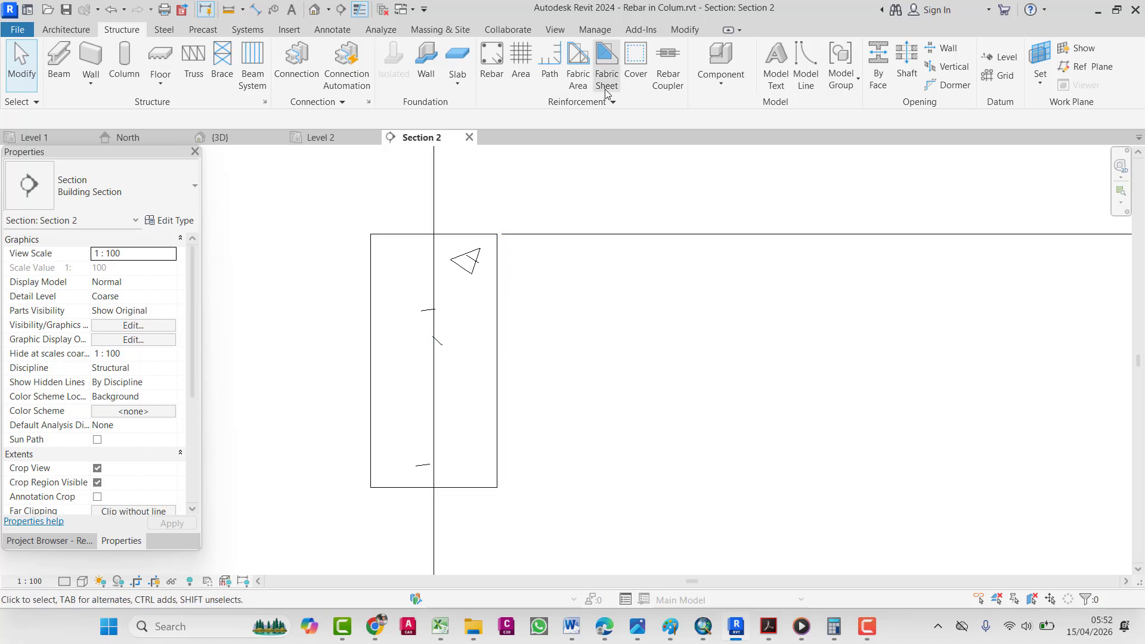
- Place a 10M rebar stirrup with the Rectangle ring shape in the beam's cross-section, with its hooks at the upper-right corner
click(493, 57)
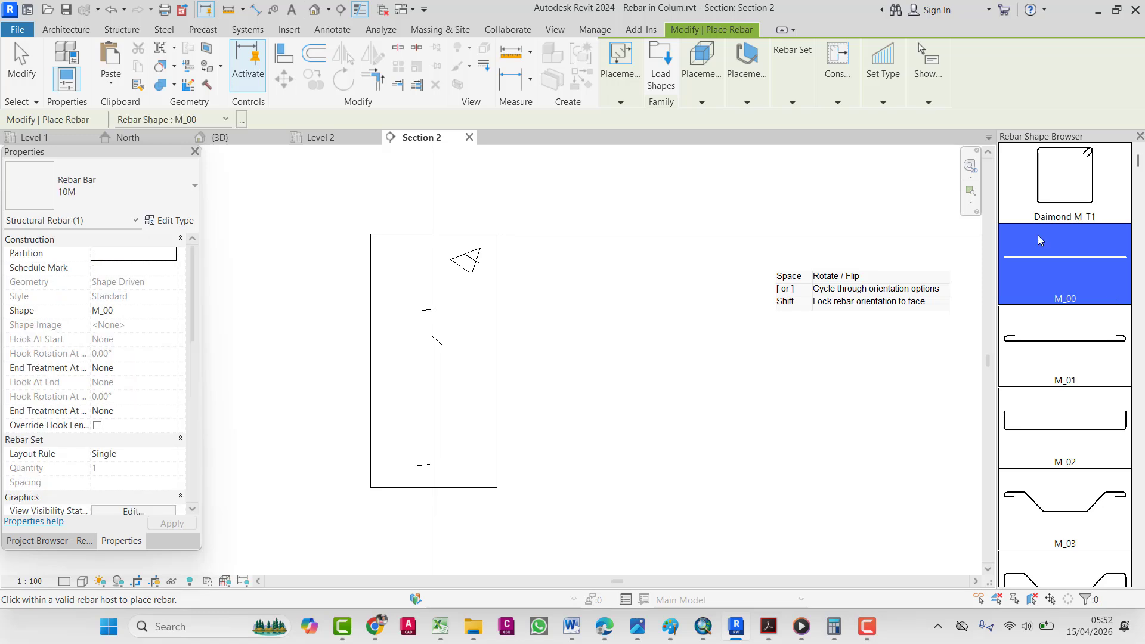
scroll(1114, 401, down, 5)
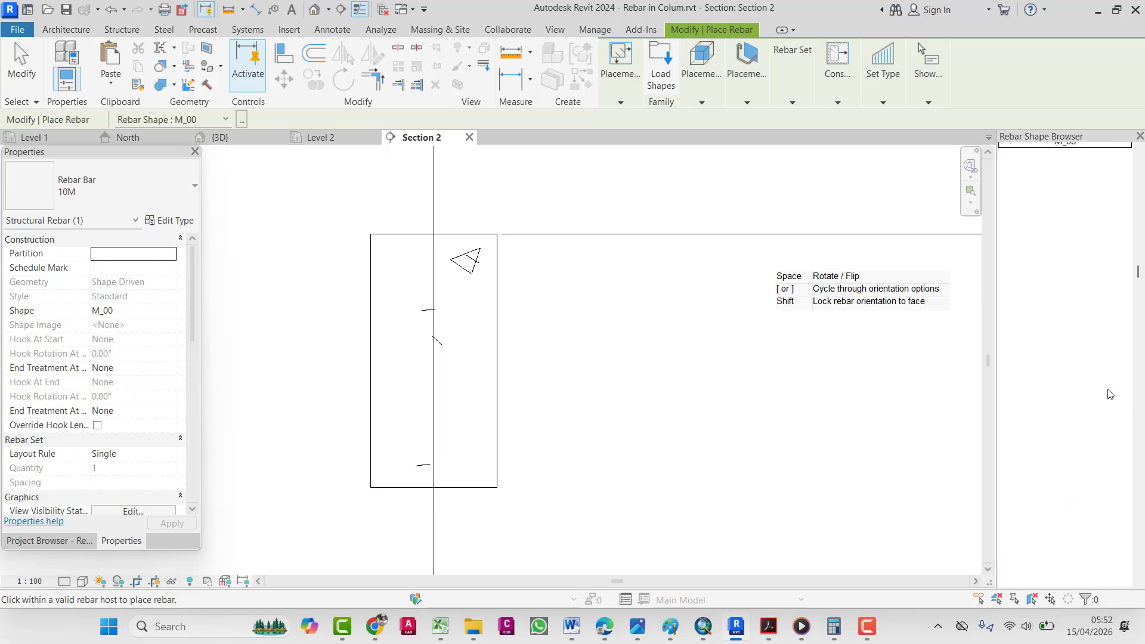
scroll(1108, 393, down, 5)
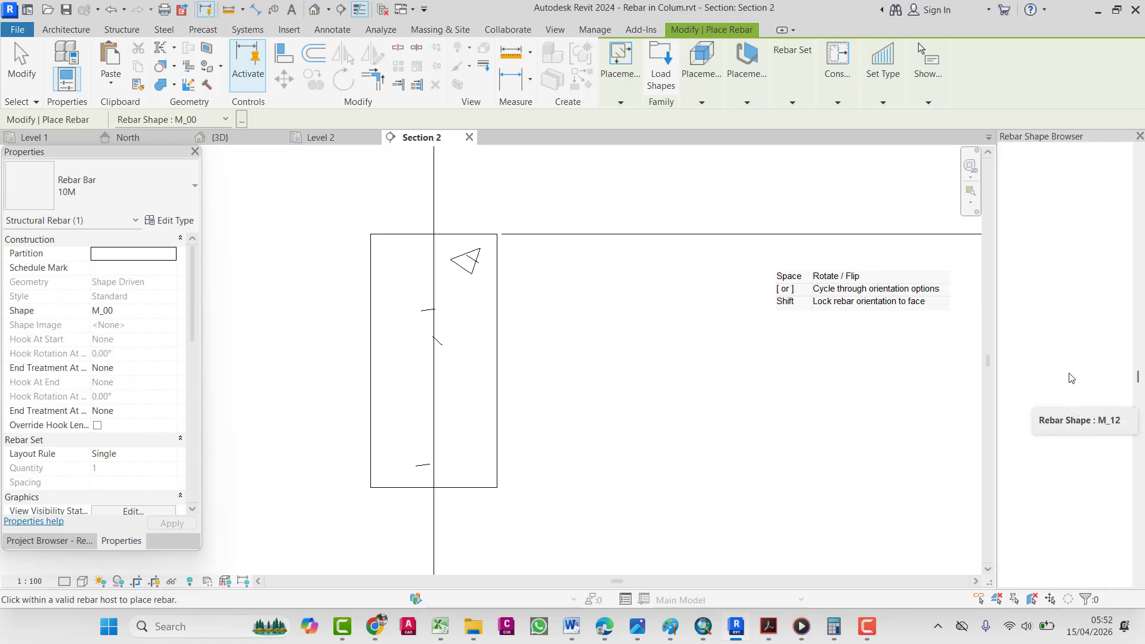
scroll(1071, 378, down, 5)
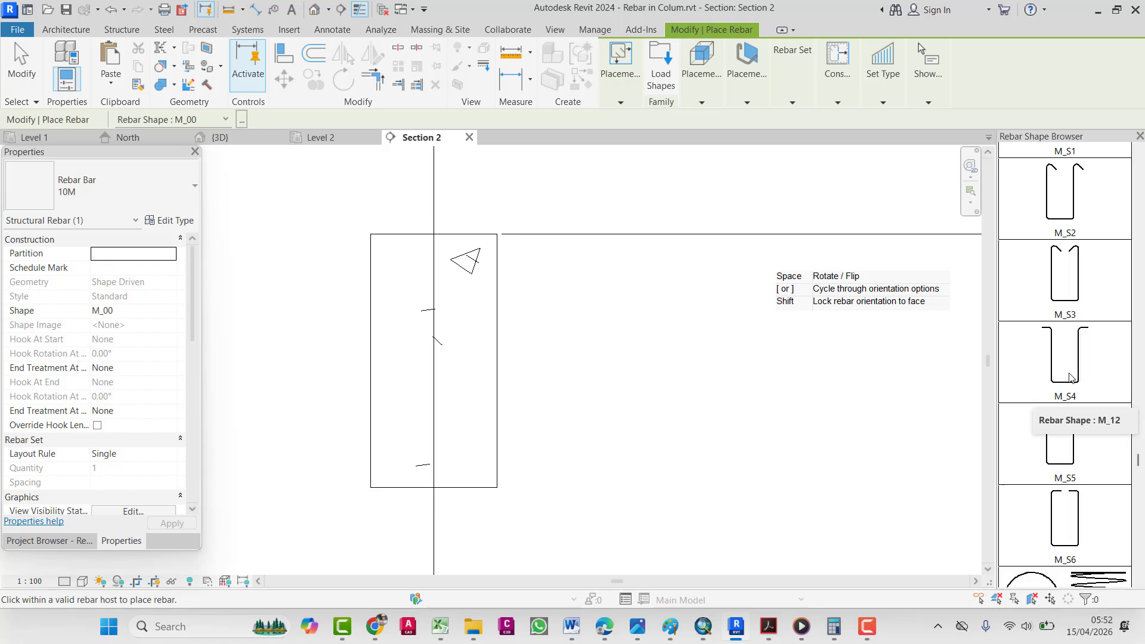
scroll(1071, 378, down, 5)
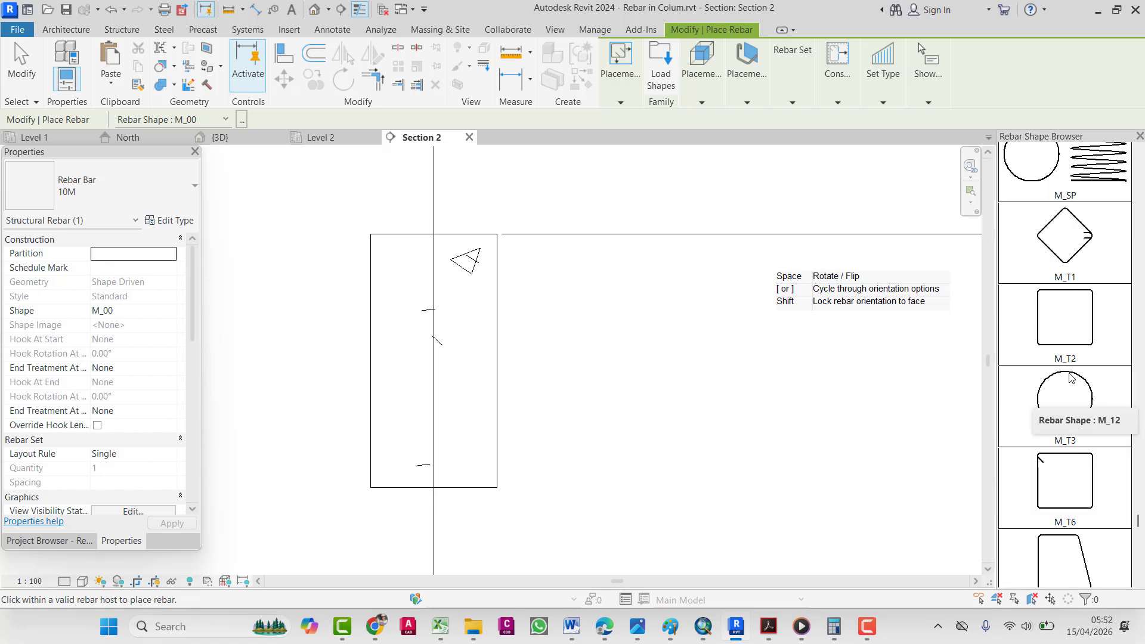
scroll(1067, 370, up, 5)
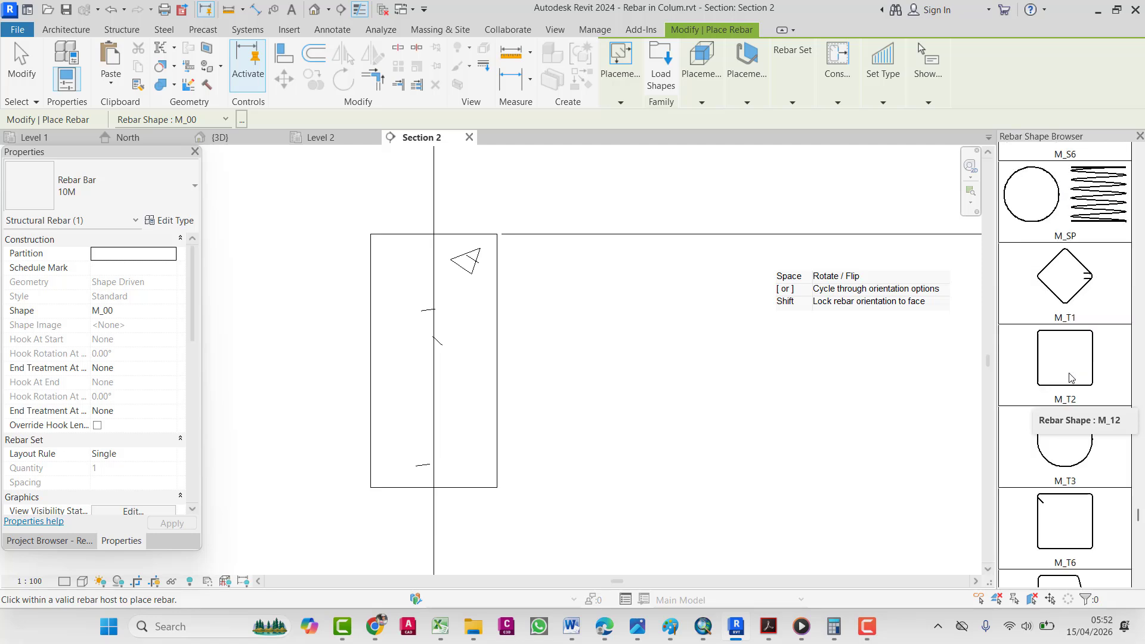
scroll(1062, 307, down, 5)
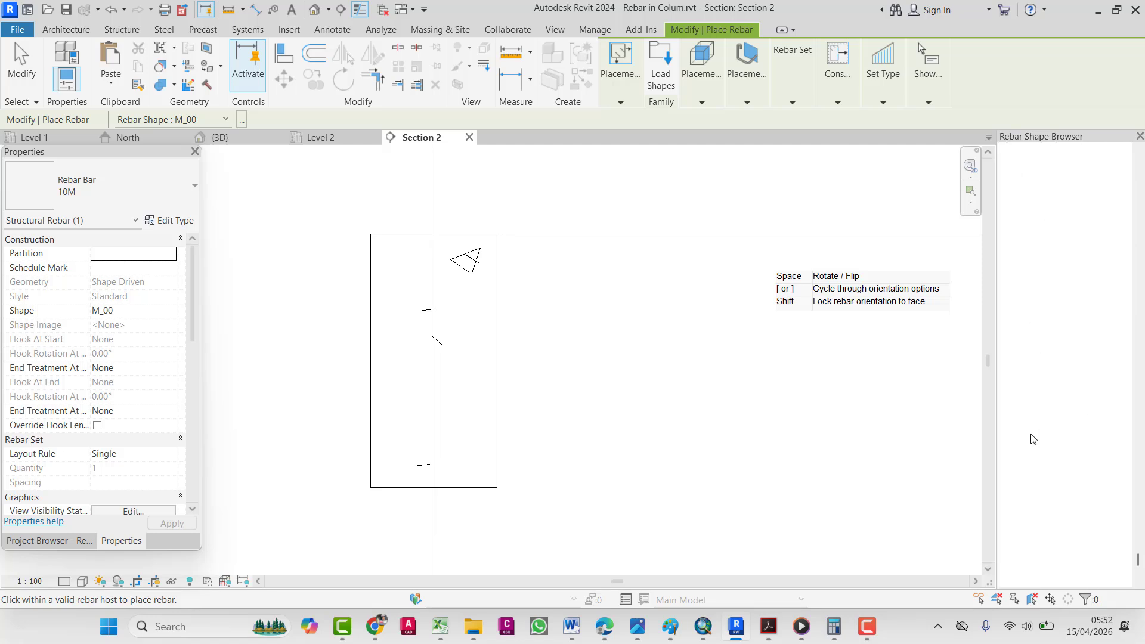
click(1079, 455)
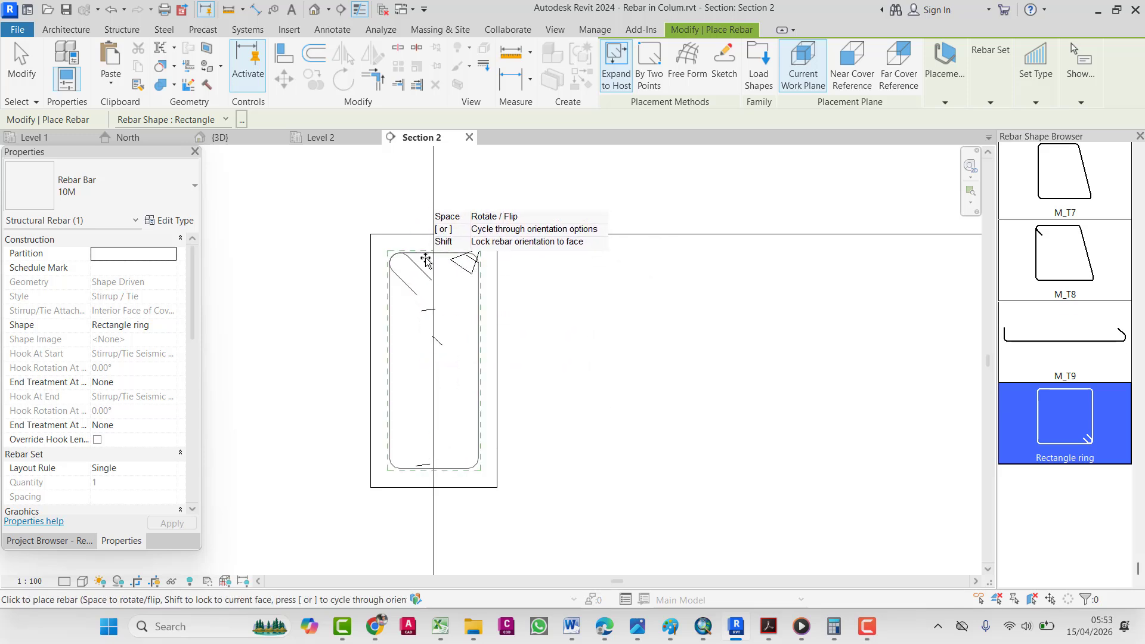
click(442, 320)
key(Escape)
key(Escape)
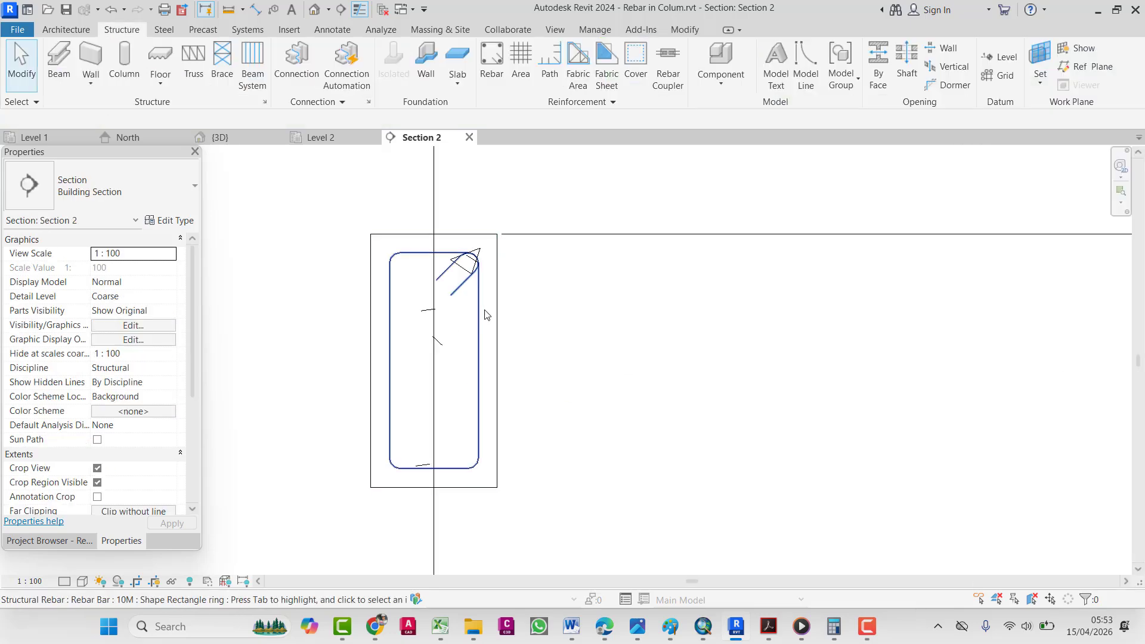
click(482, 313)
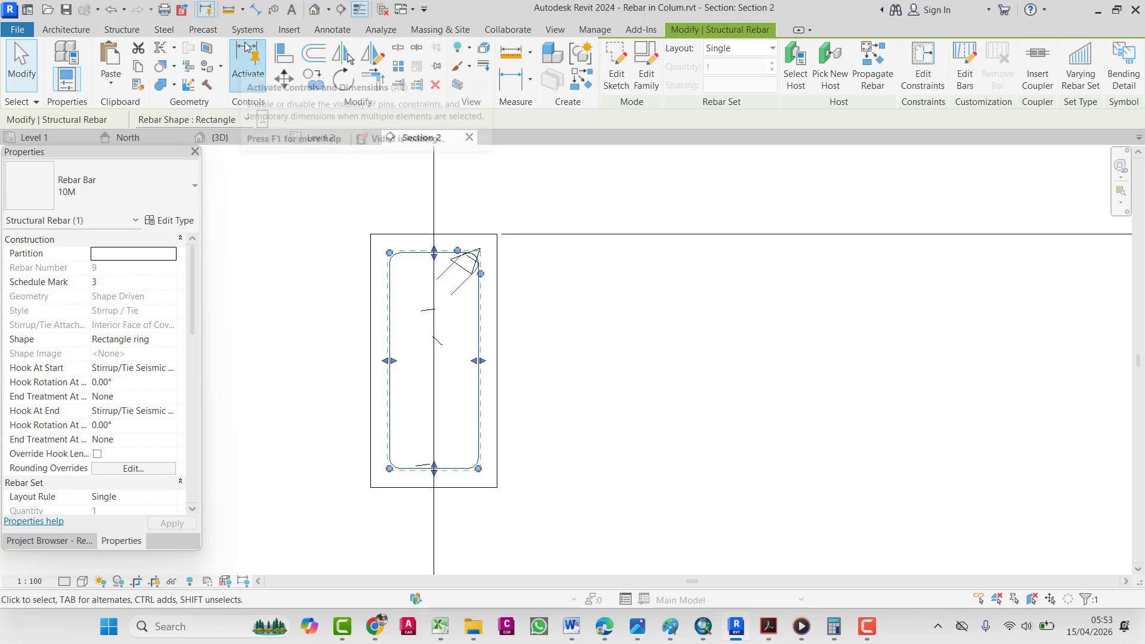
key(Escape)
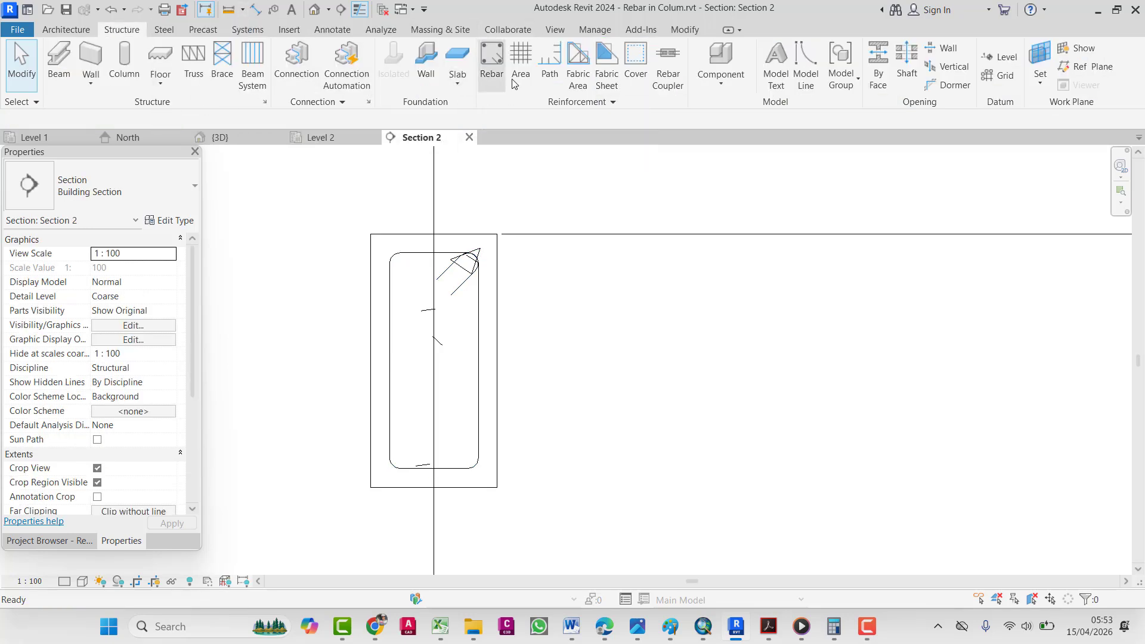
click(494, 66)
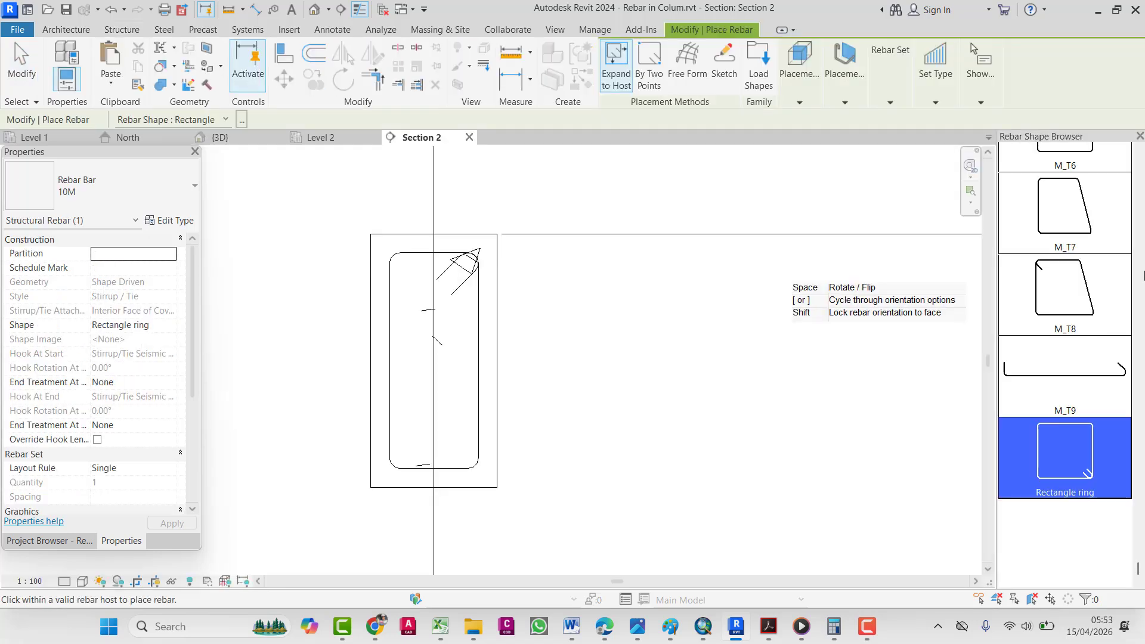
scroll(1071, 409, up, 5)
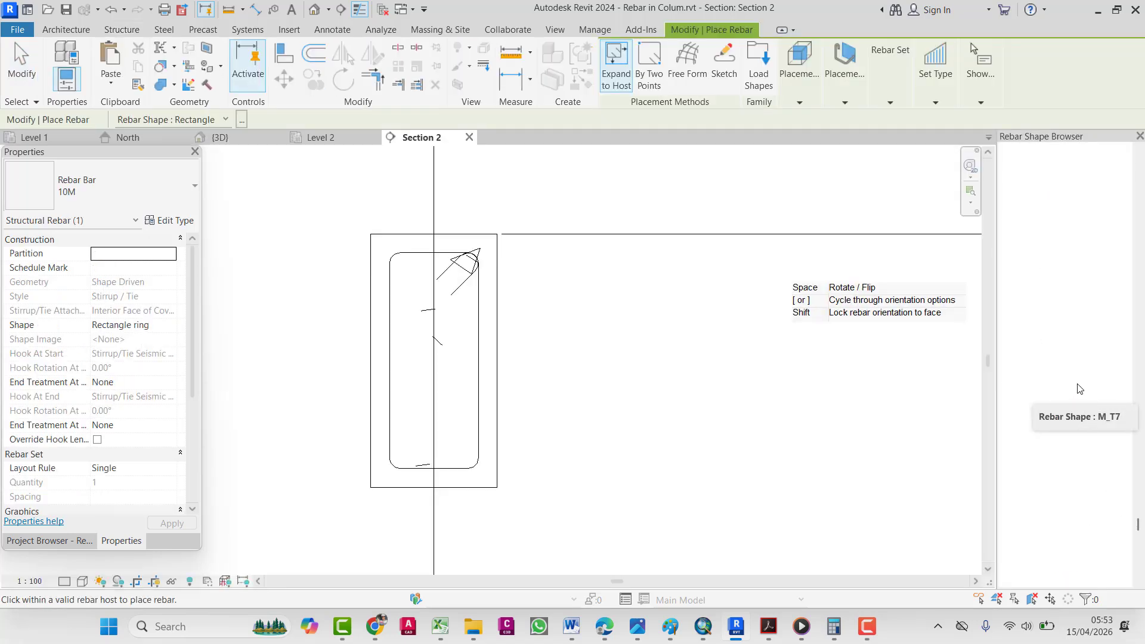
click(1080, 388)
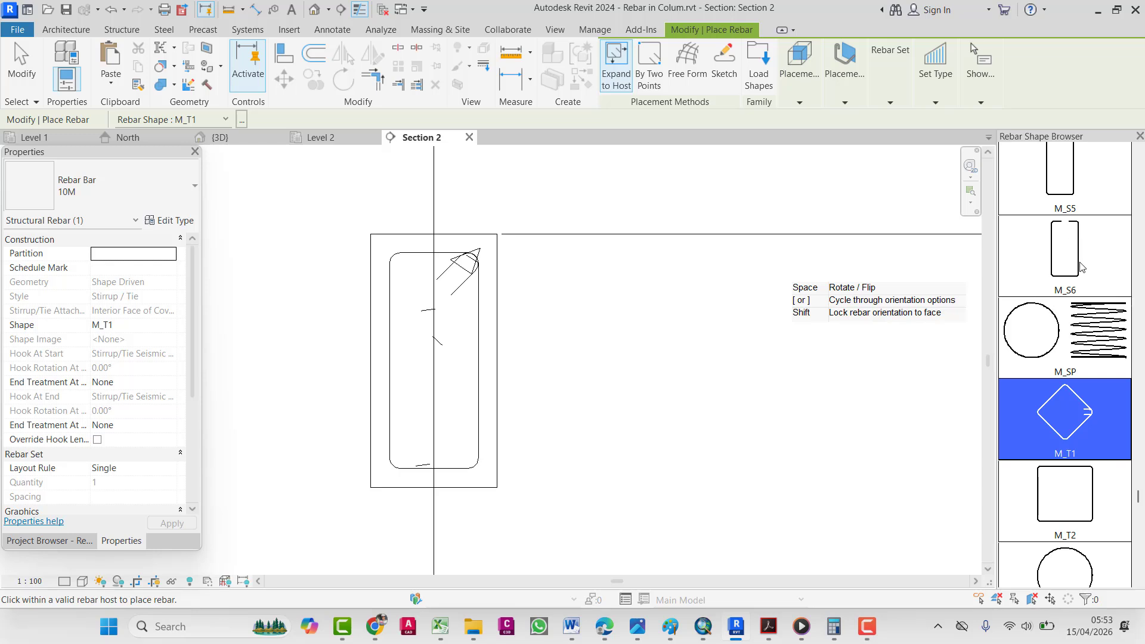
scroll(1079, 275, up, 4)
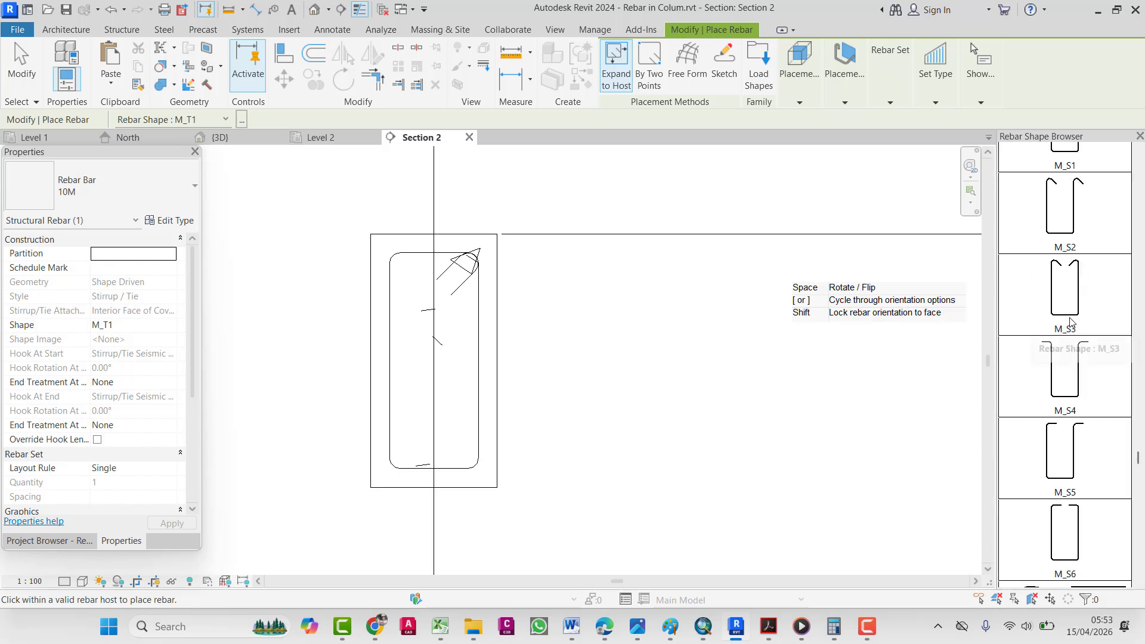
scroll(1070, 322, up, 5)
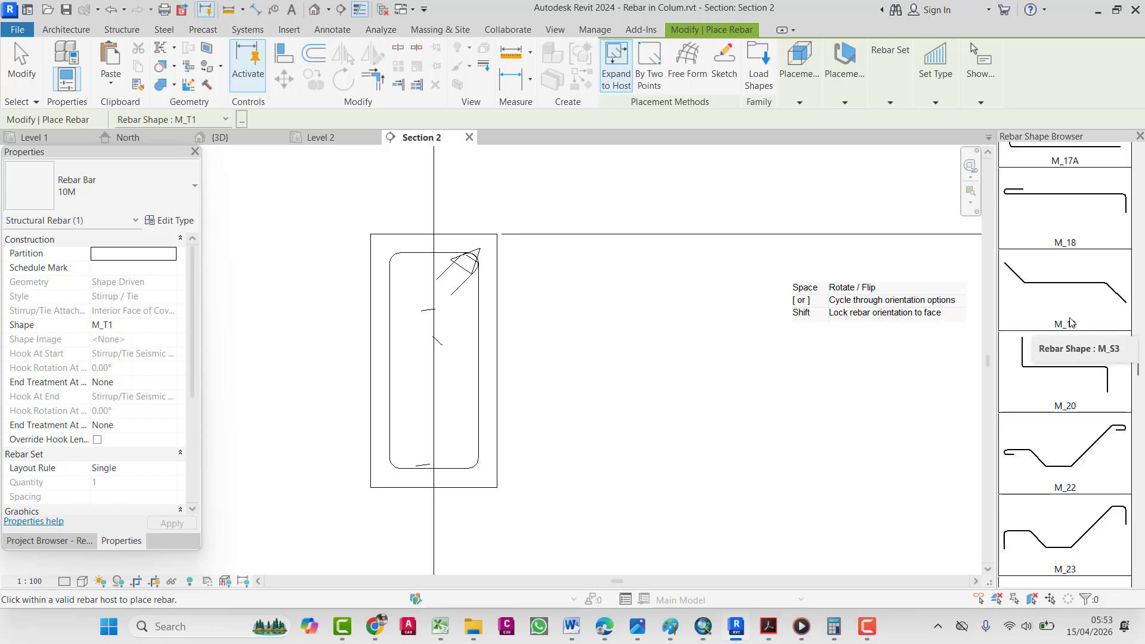
scroll(1070, 322, up, 10)
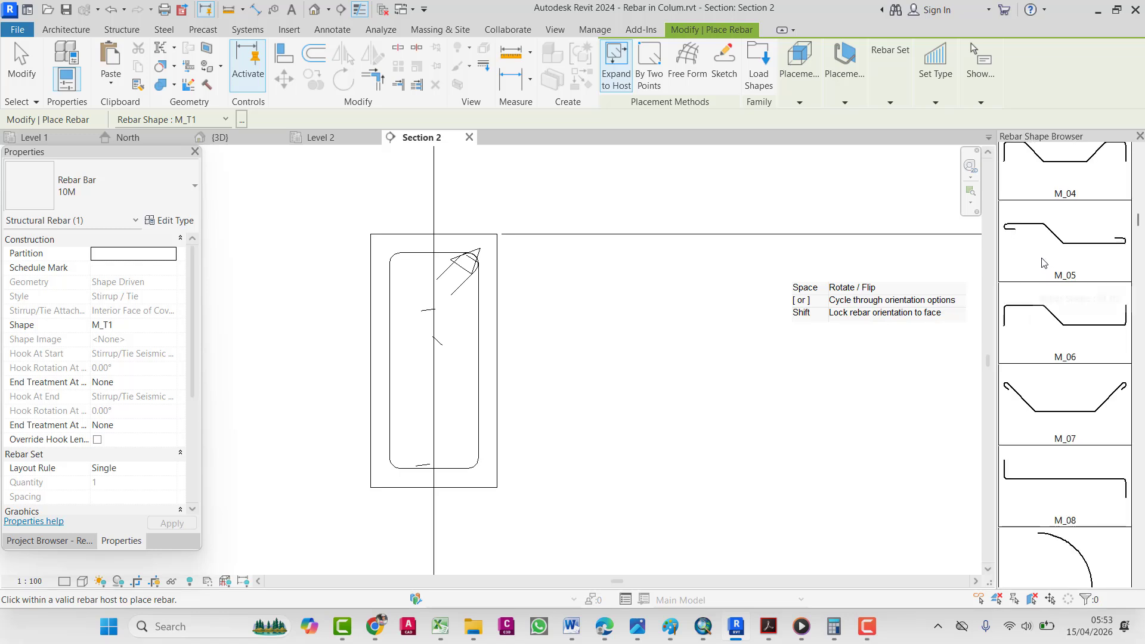
scroll(1046, 260, up, 5)
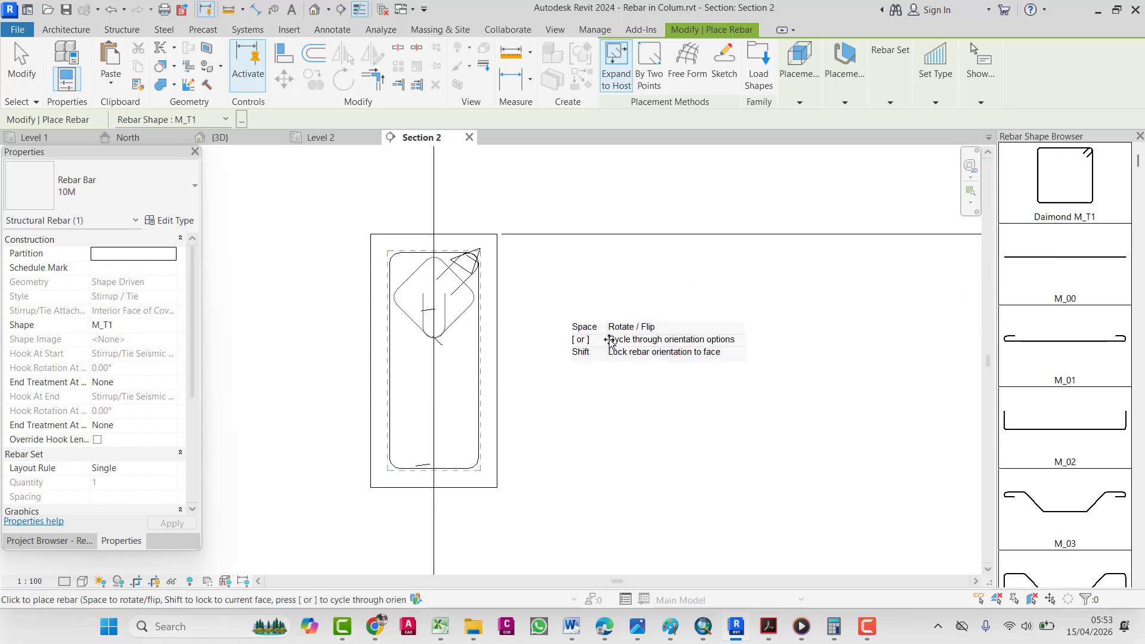
key(Escape)
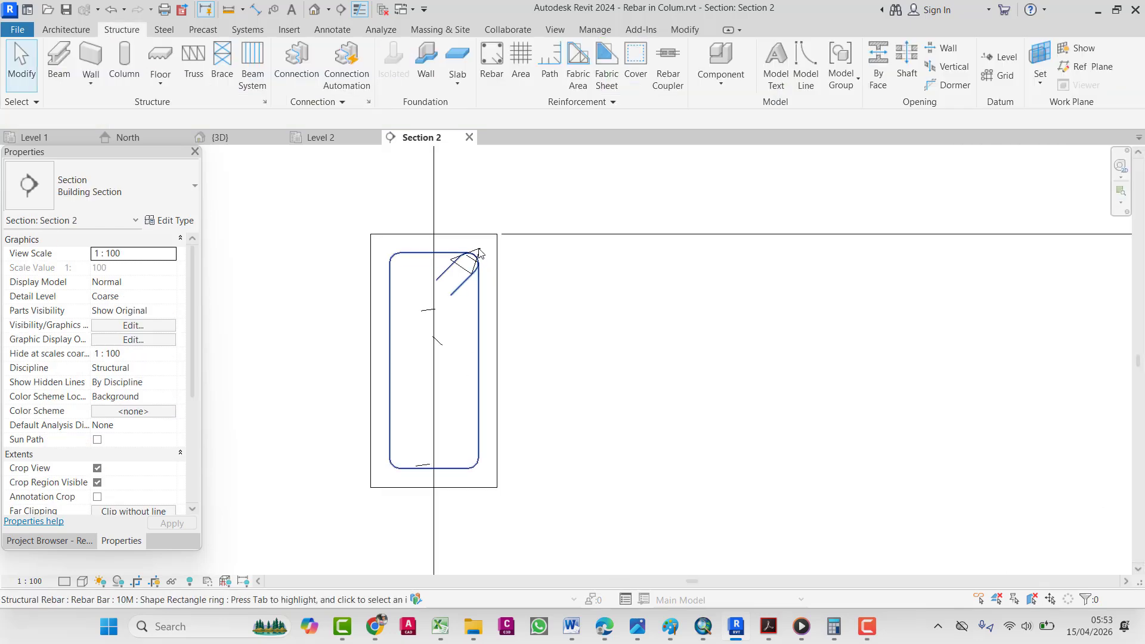
- Try moving the stirrup toward the beam's lower-left corner and undo the move
drag(480, 253, 459, 281)
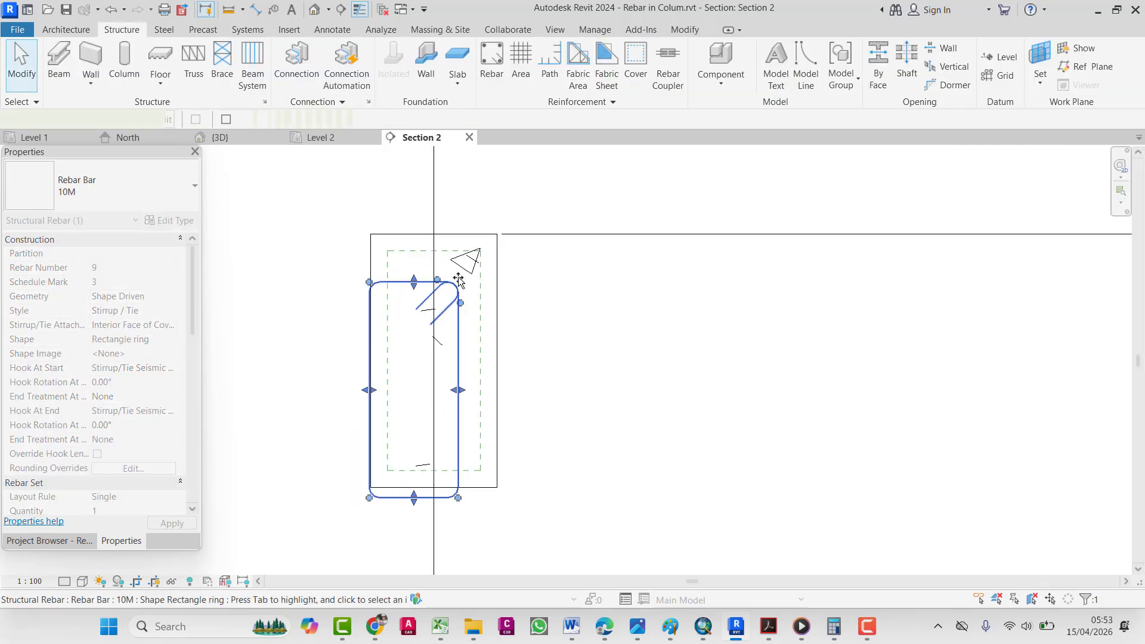
key(ctrl+z)
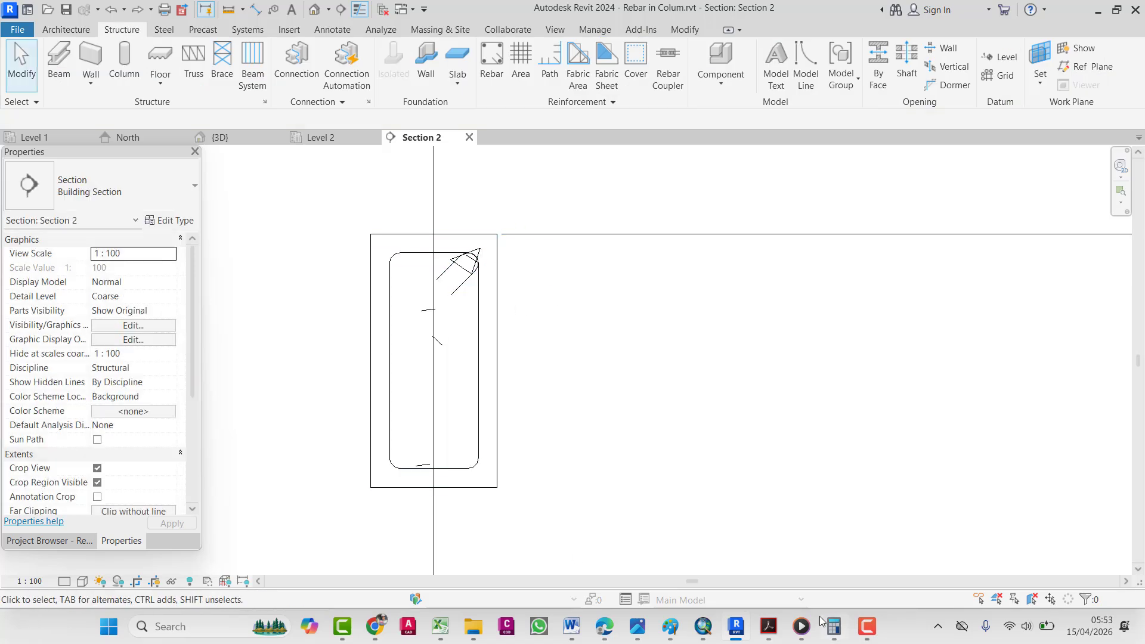
- Capture the beam's cross-section as a screenshot, switch to Paint, shrink the canvas and paste the capture
mouse_move(664, 625)
key(super+shift+s)
drag(280, 194, 599, 573)
mouse_move(658, 628)
click(654, 547)
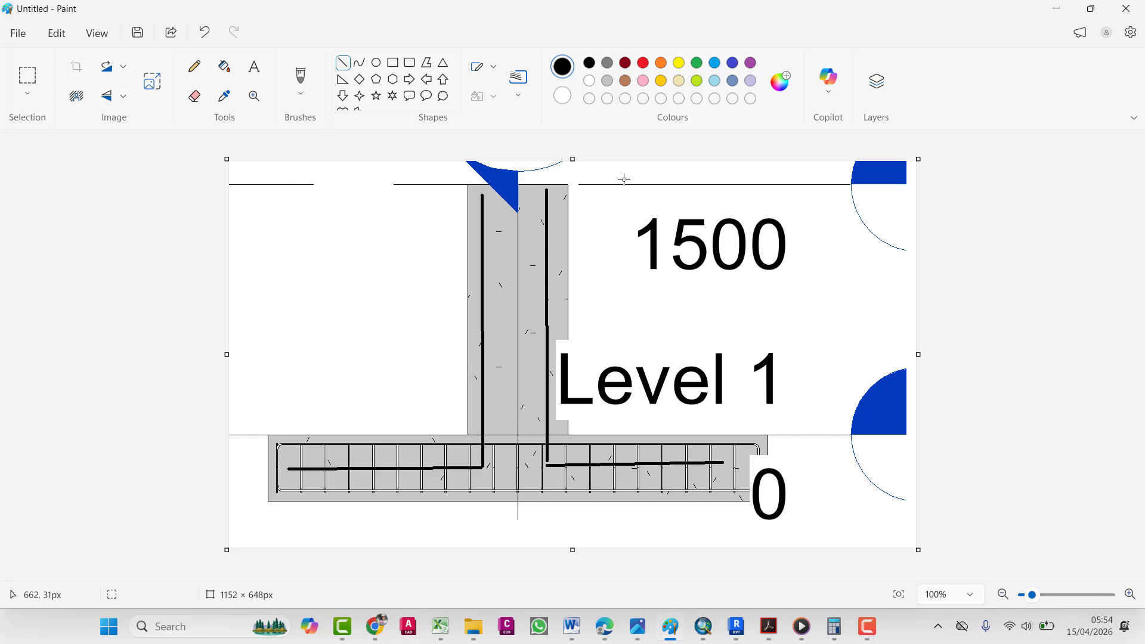
drag(229, 548, 647, 354)
key(ctrl+shift+x)
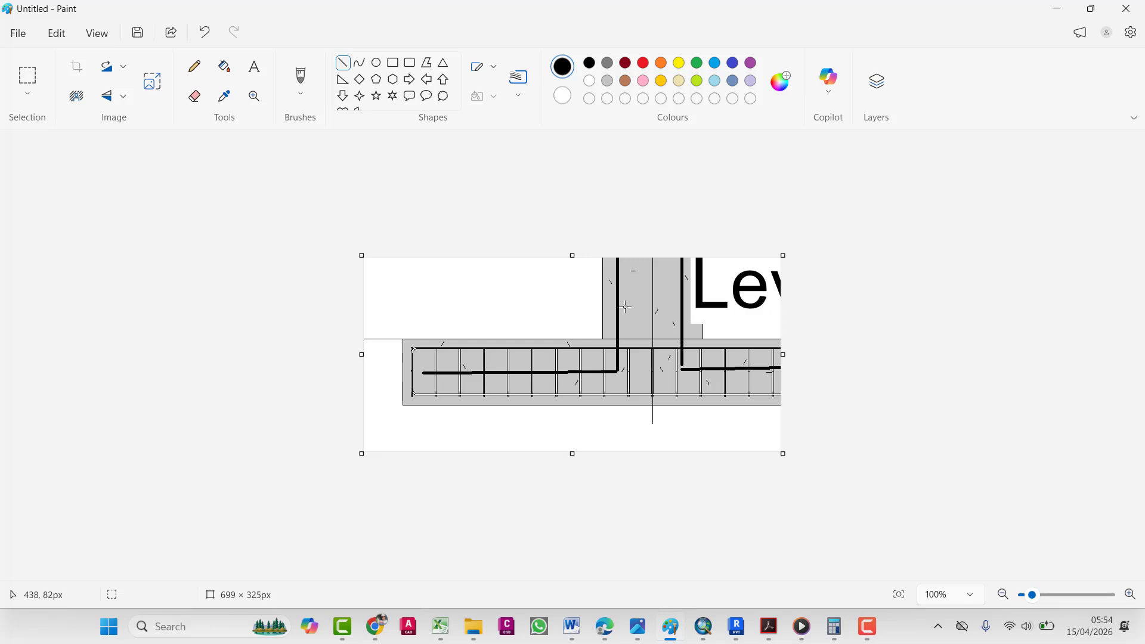
key(ctrl+v)
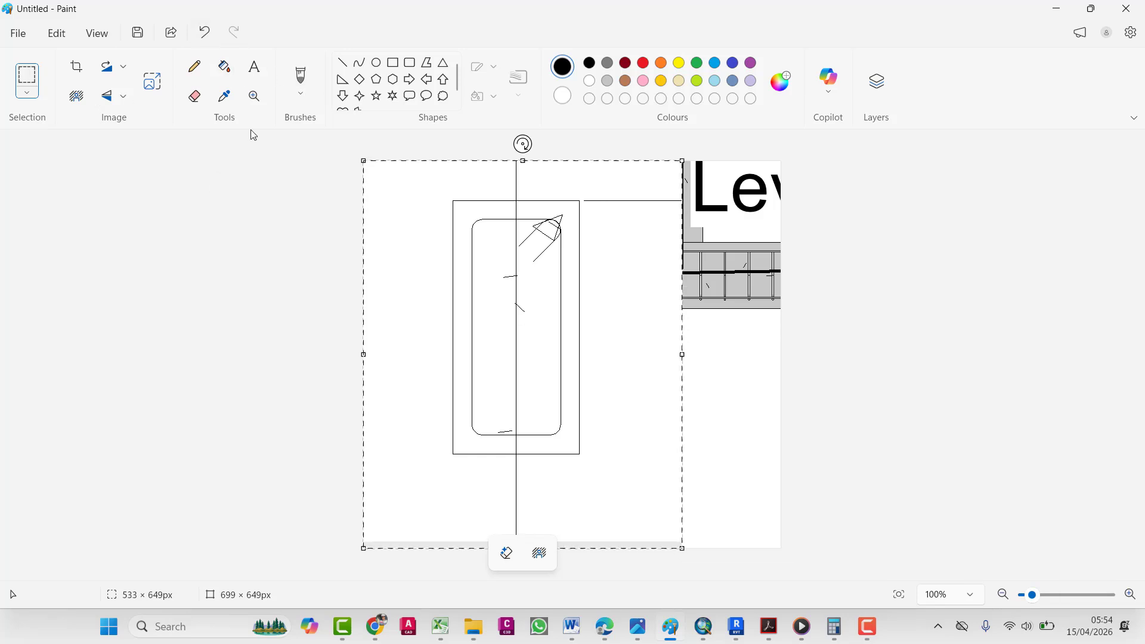
- Sketch a smaller inner ring and bar marks freehand with the Pencil inside the pasted stirrup, and return to Revit
click(365, 65)
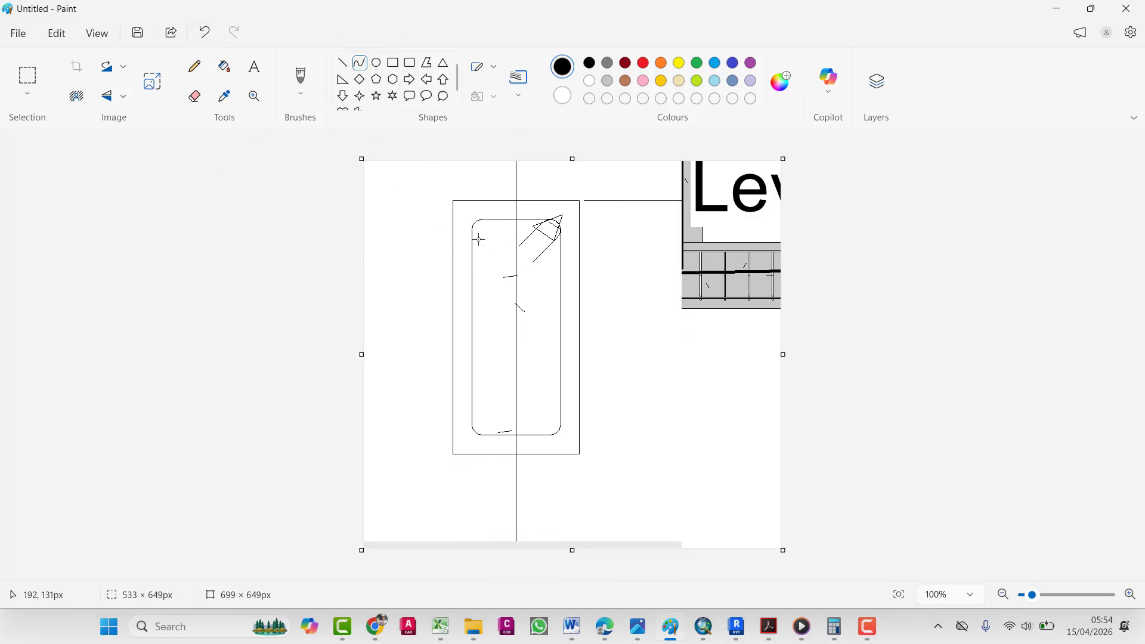
click(194, 66)
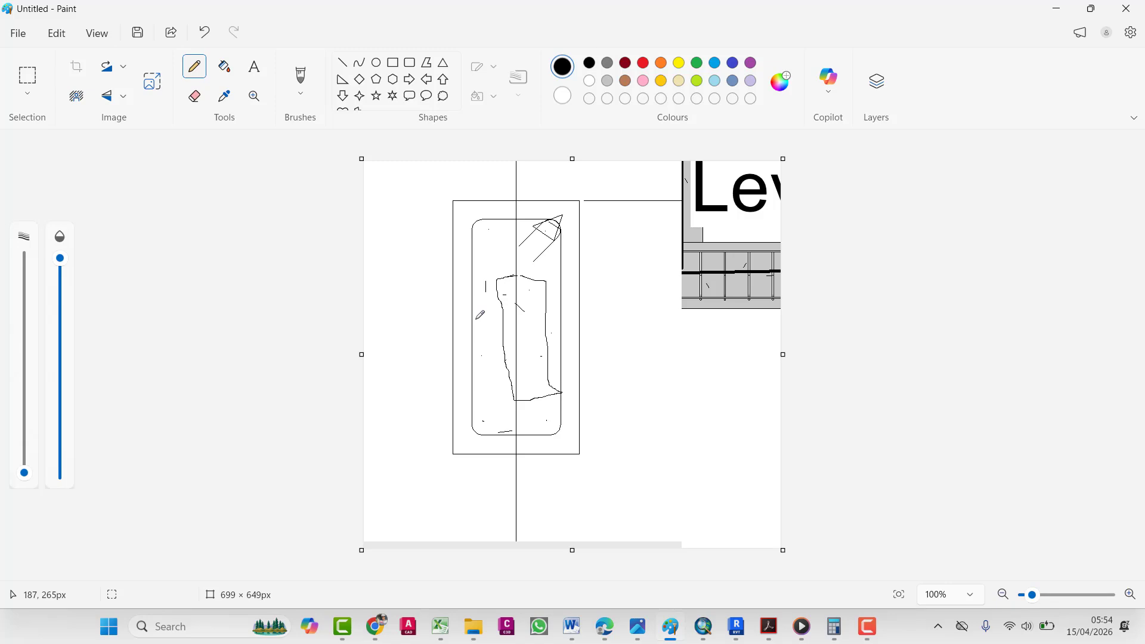
click(1068, 8)
- Edit the stirrup's sketch, scale all four lines numerically by 0.5 about the beam's centre, and finish the sketch
middle_drag(546, 307, 516, 290)
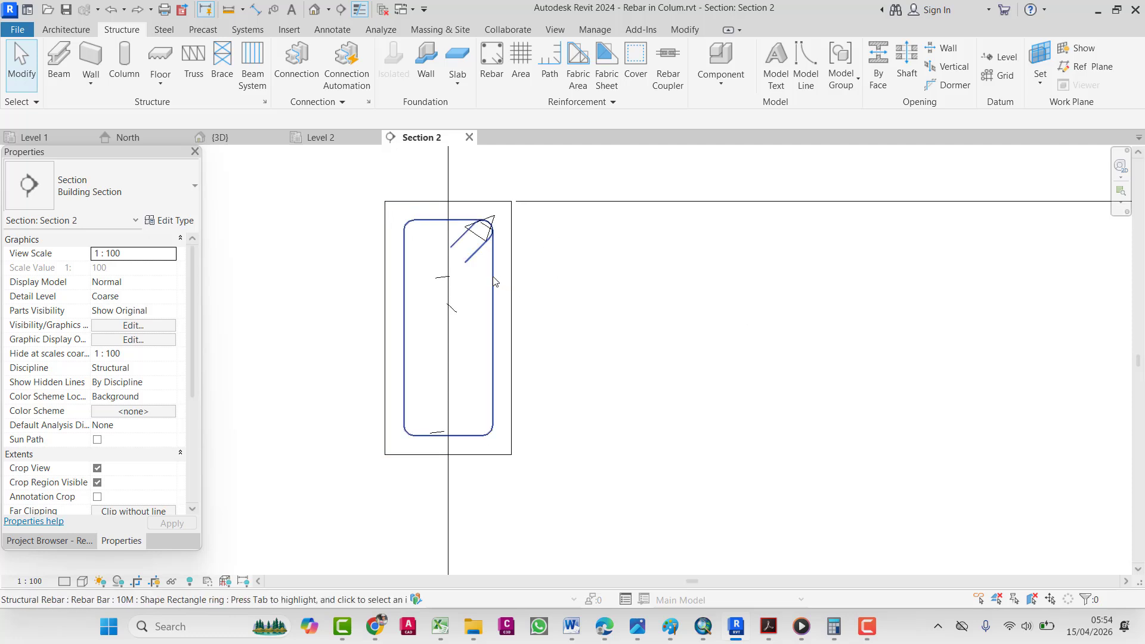
click(503, 277)
click(503, 277)
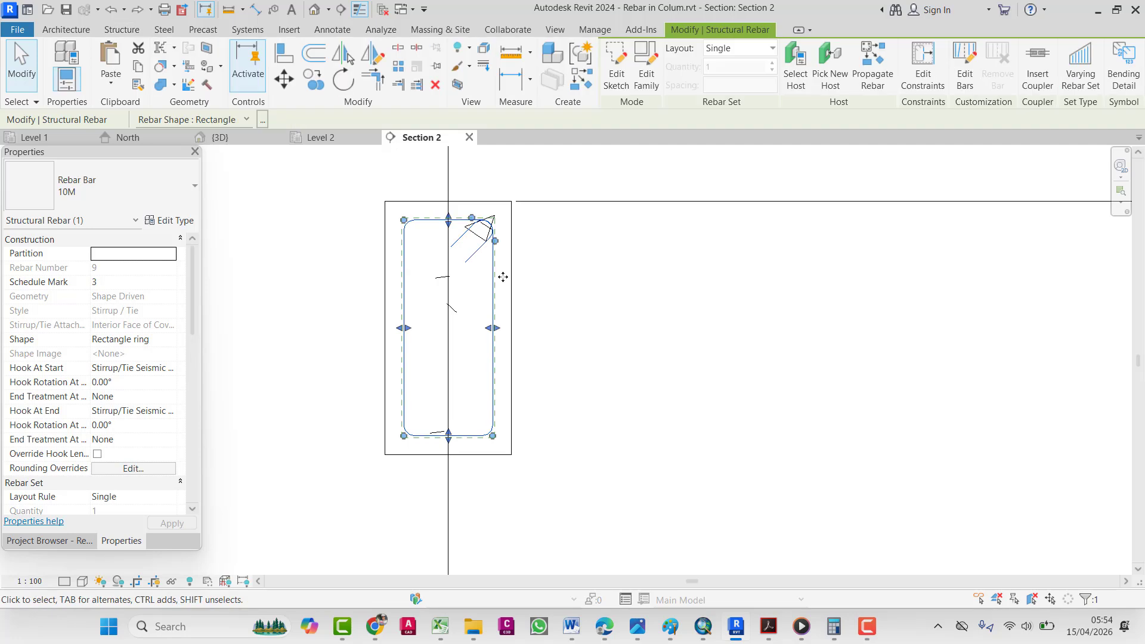
click(618, 74)
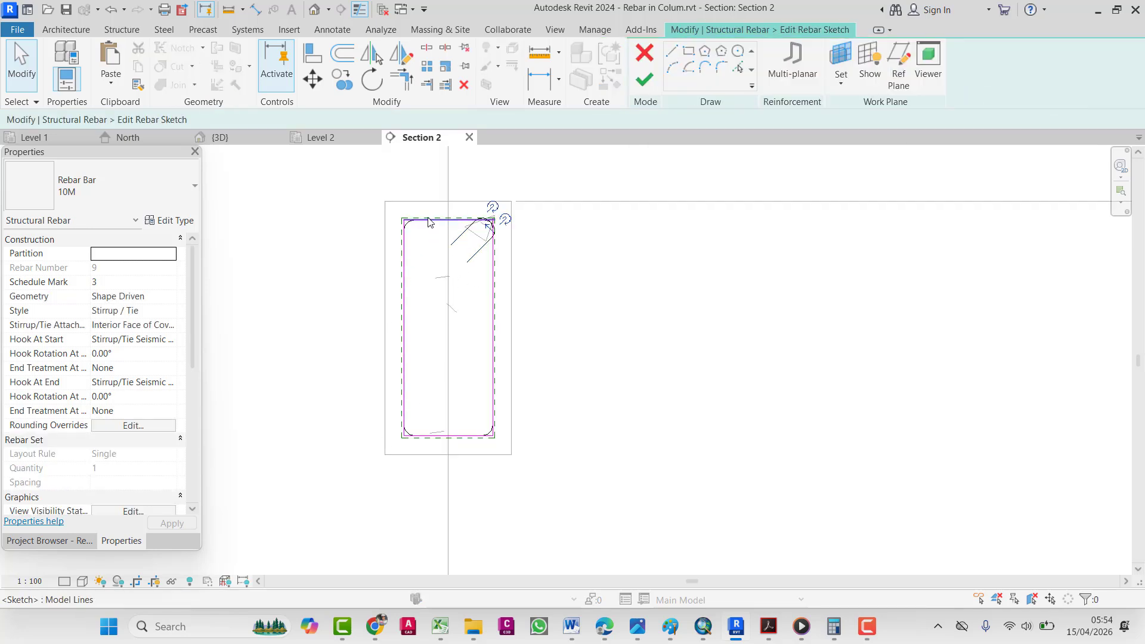
click(402, 269)
ctrl+click(431, 438)
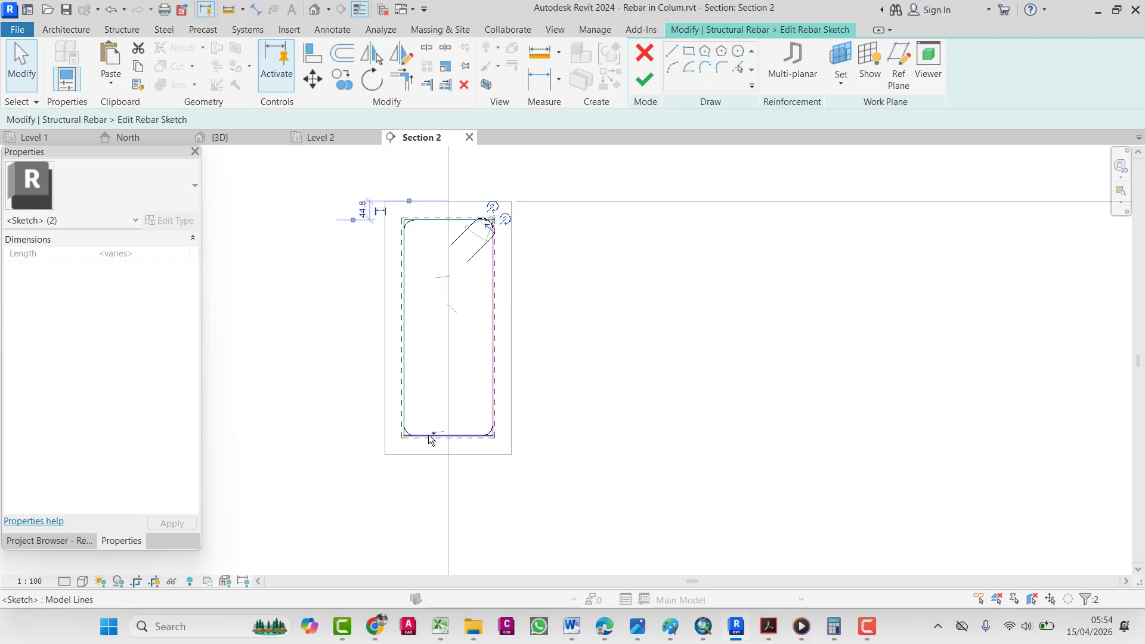
ctrl+click(429, 435)
ctrl+click(494, 377)
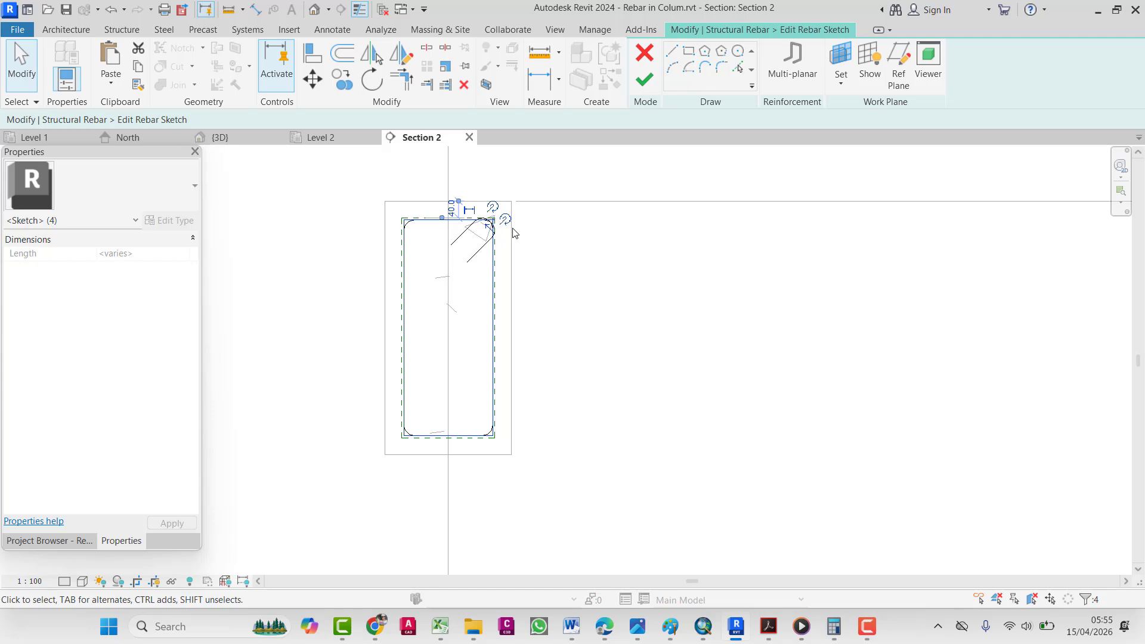
click(447, 64)
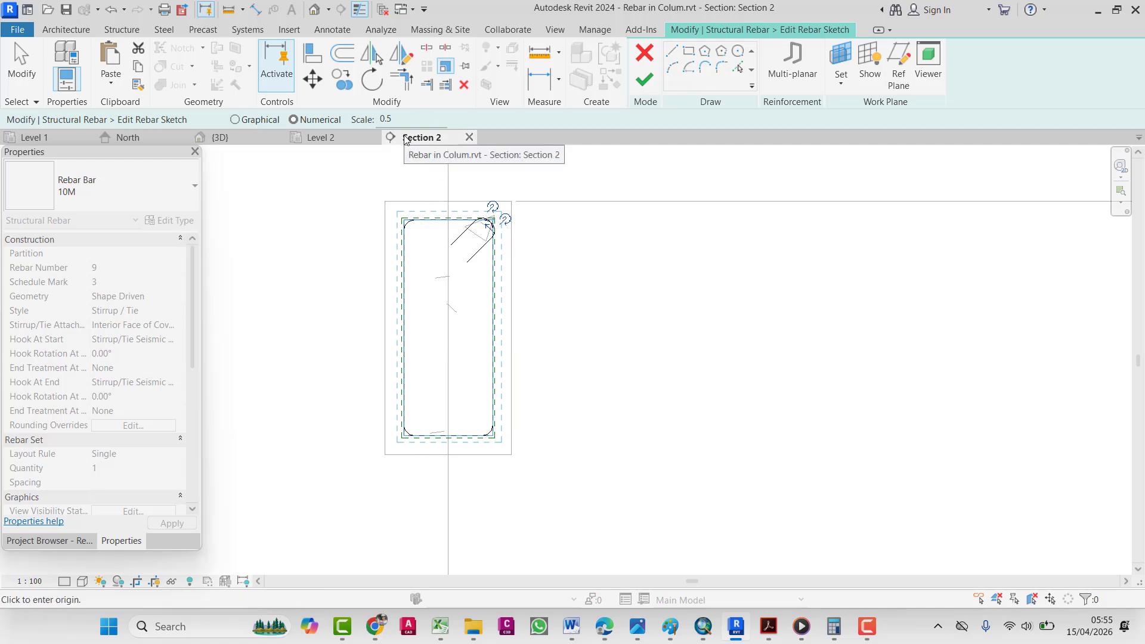
click(448, 332)
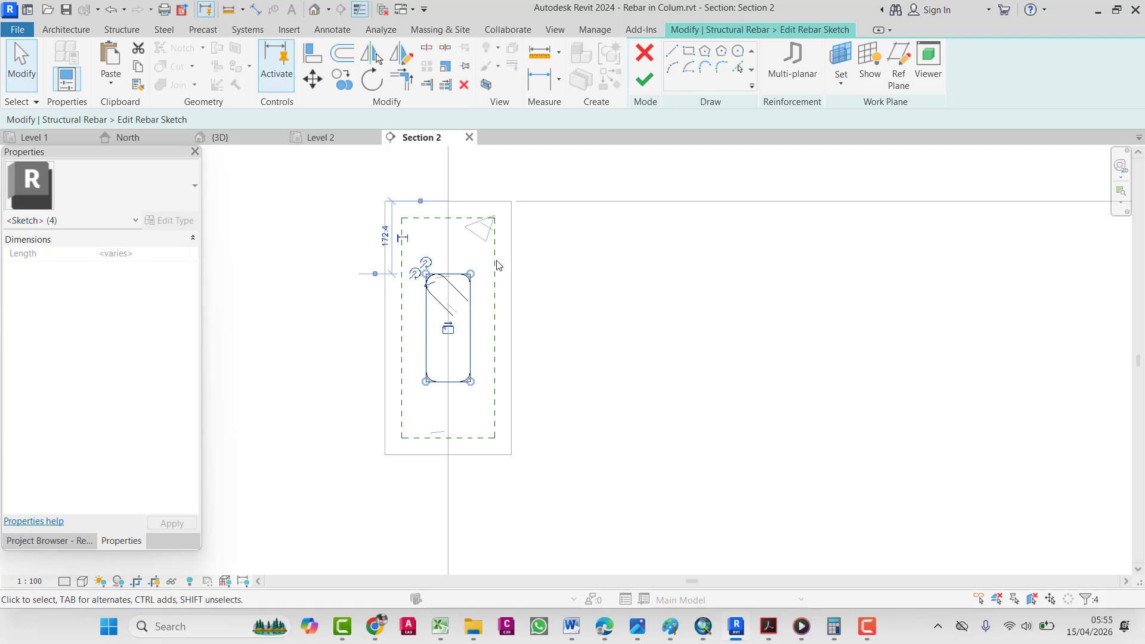
click(644, 79)
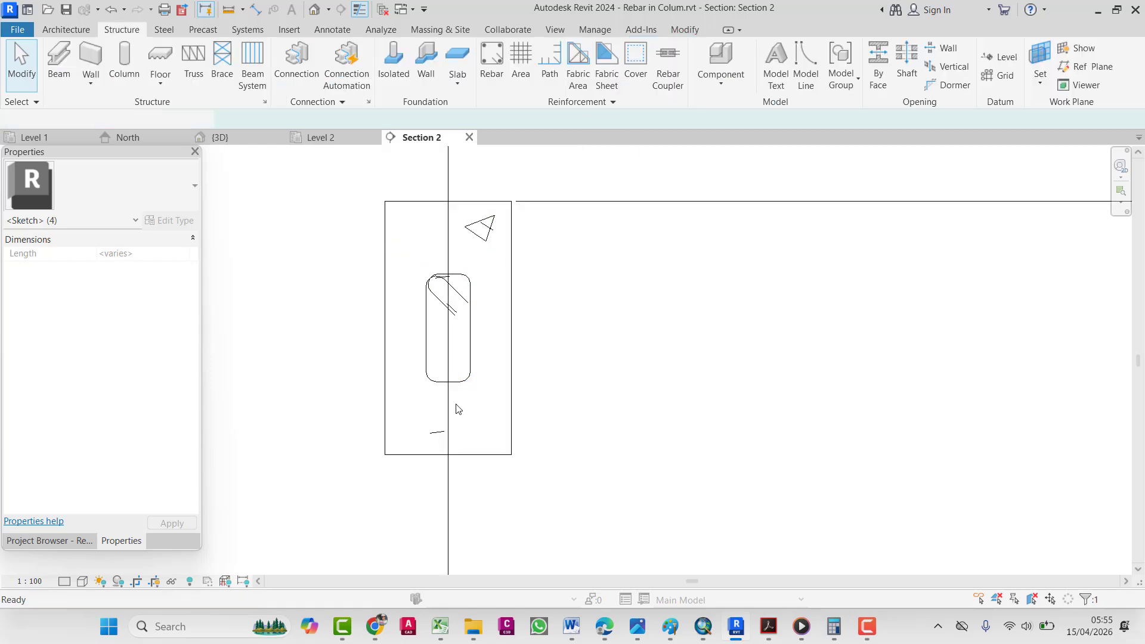
key(Escape)
- Place a second 10M stirrup with the Rectangle ring shape around the reduced one, dismissing the save reminder without saving
scroll(477, 284, up, 1)
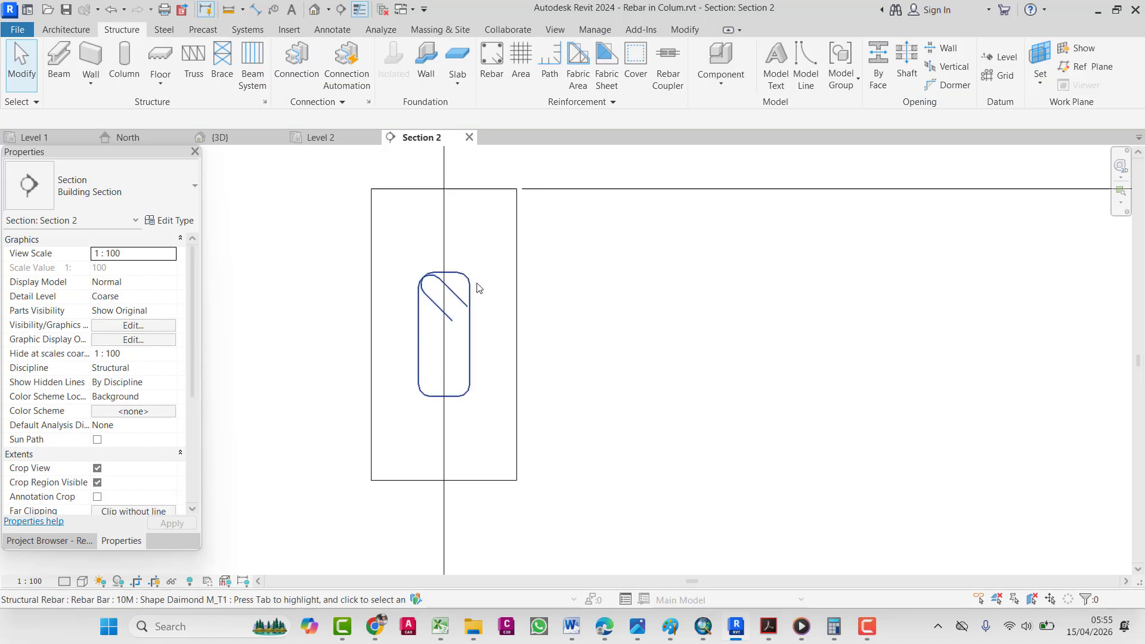
scroll(476, 283, up, 1)
scroll(436, 311, up, 5)
scroll(432, 318, down, 6)
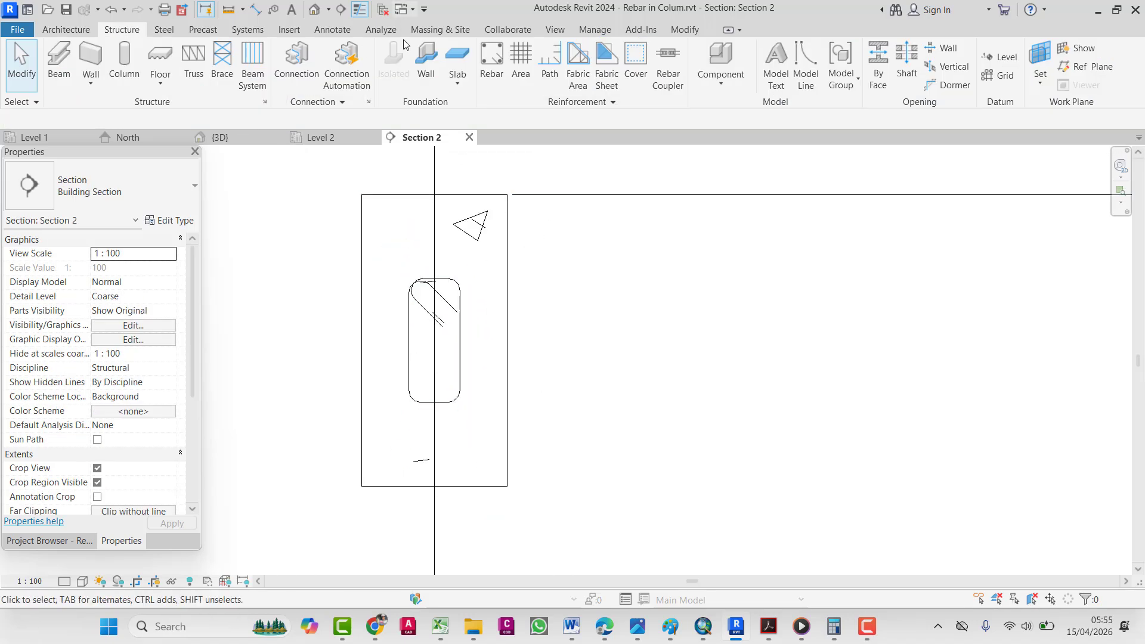
click(490, 55)
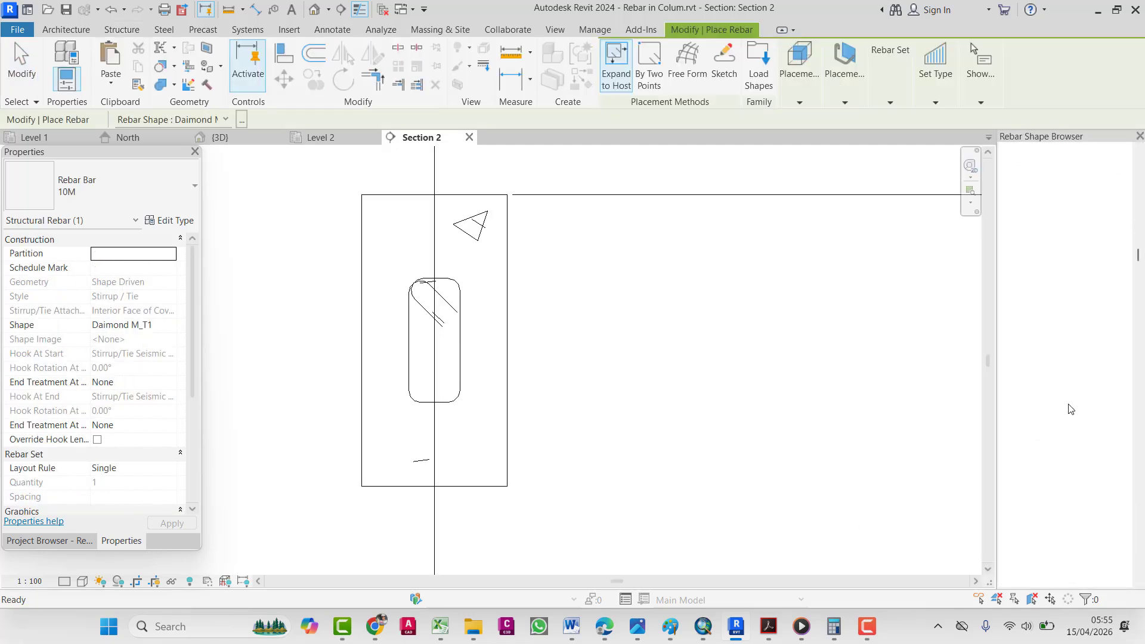
scroll(1071, 410, down, 5)
scroll(1071, 410, down, 15)
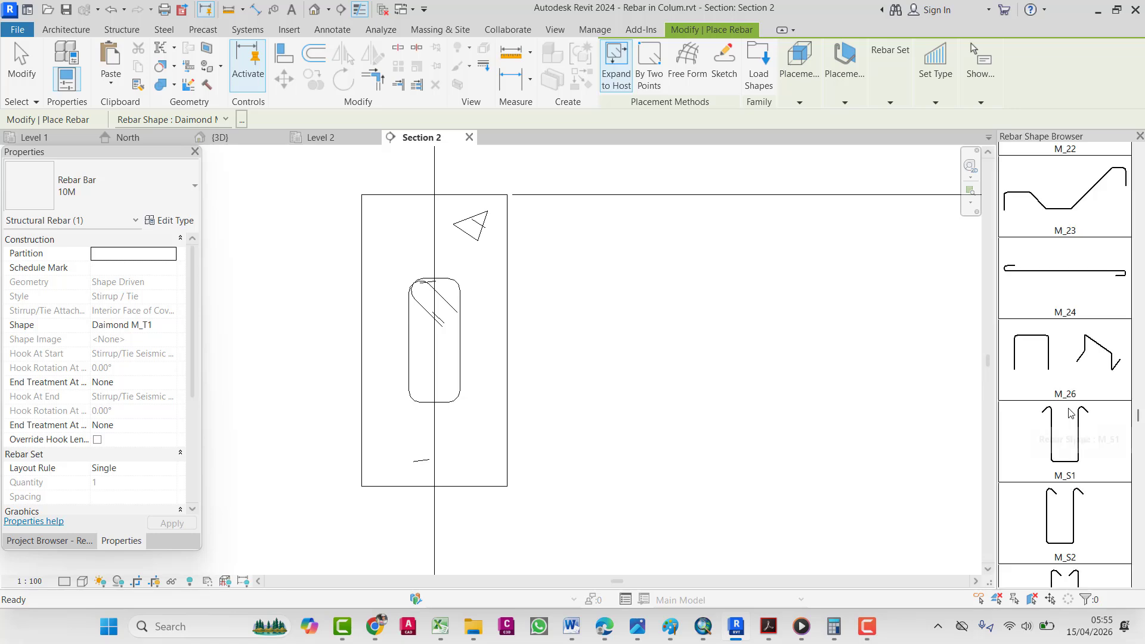
scroll(1087, 490, down, 3)
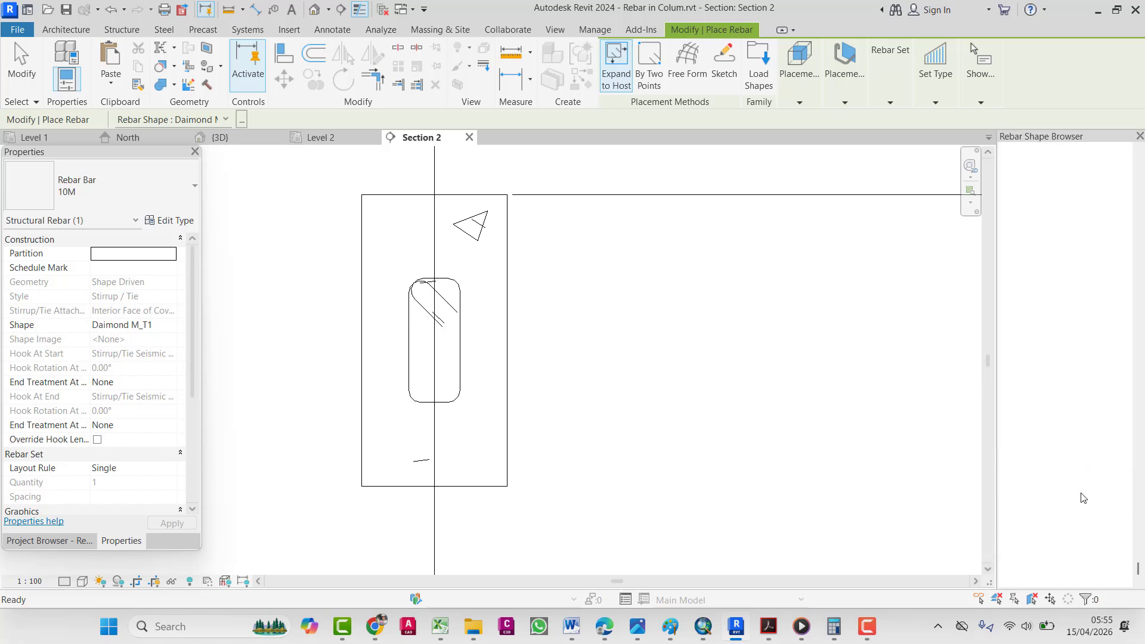
click(1065, 420)
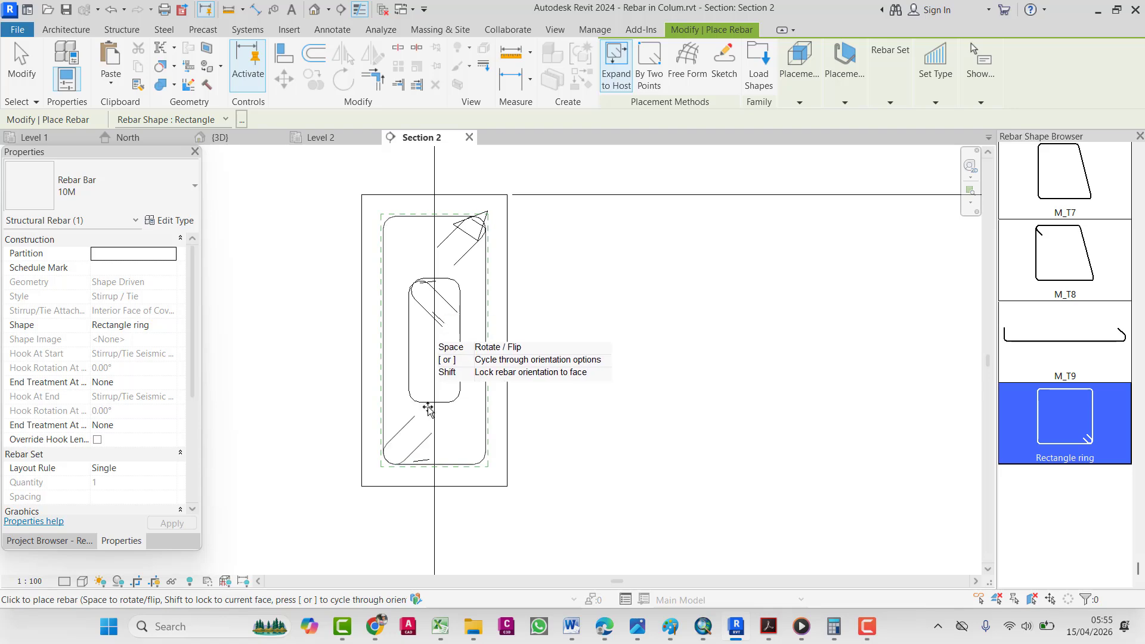
click(435, 365)
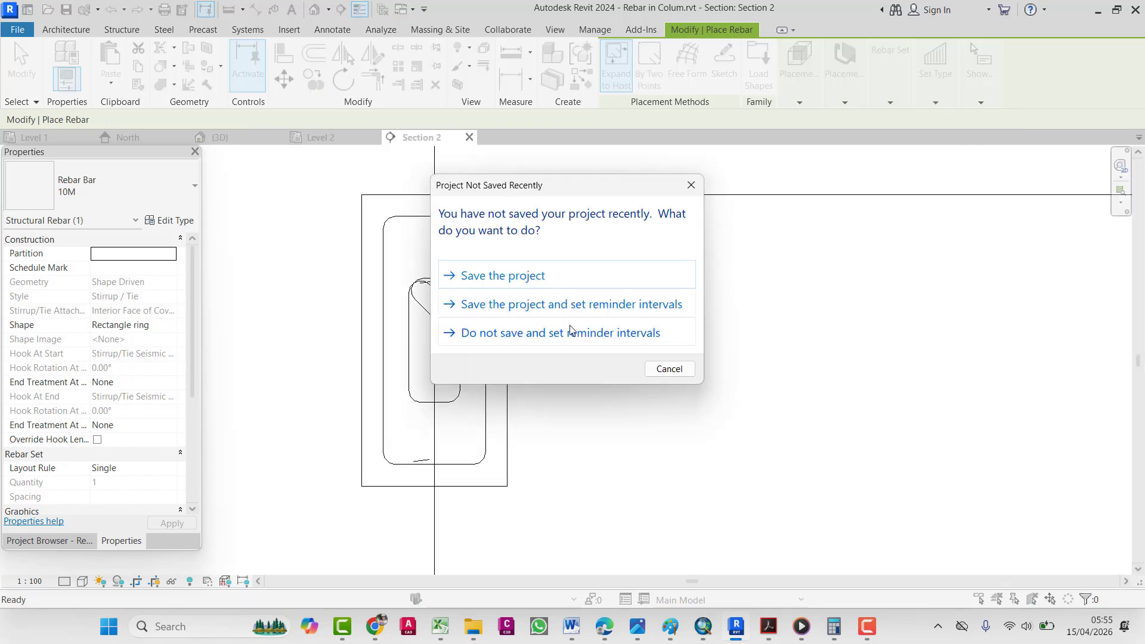
click(669, 369)
key(Escape)
- Examine the rebar properties of the inner and outer stirrups in turn
scroll(440, 316, up, 2)
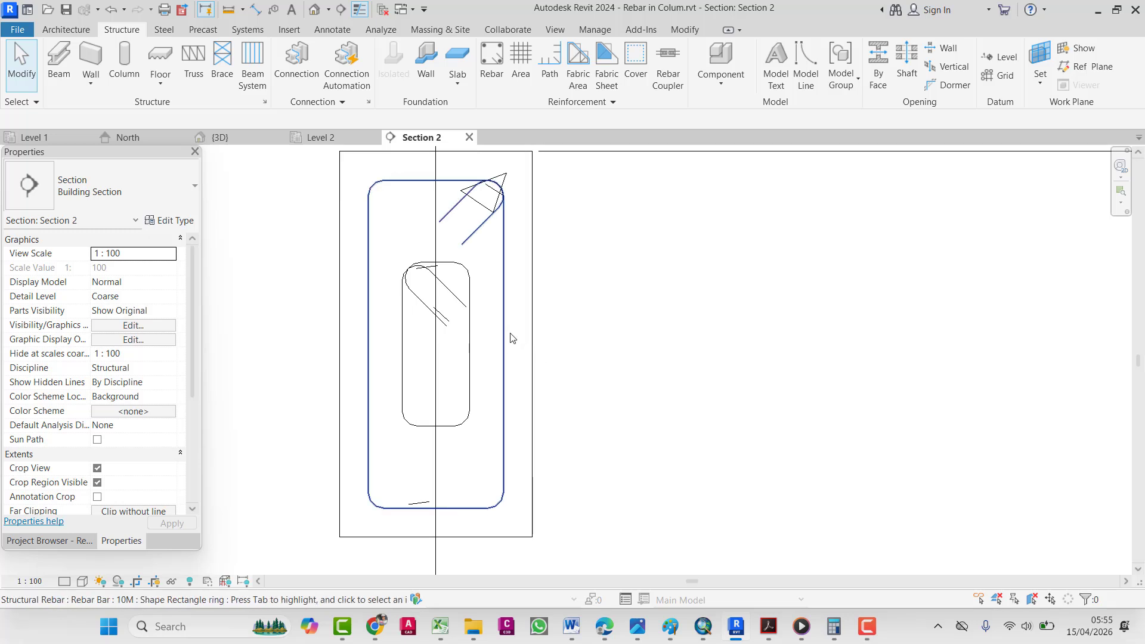
click(418, 279)
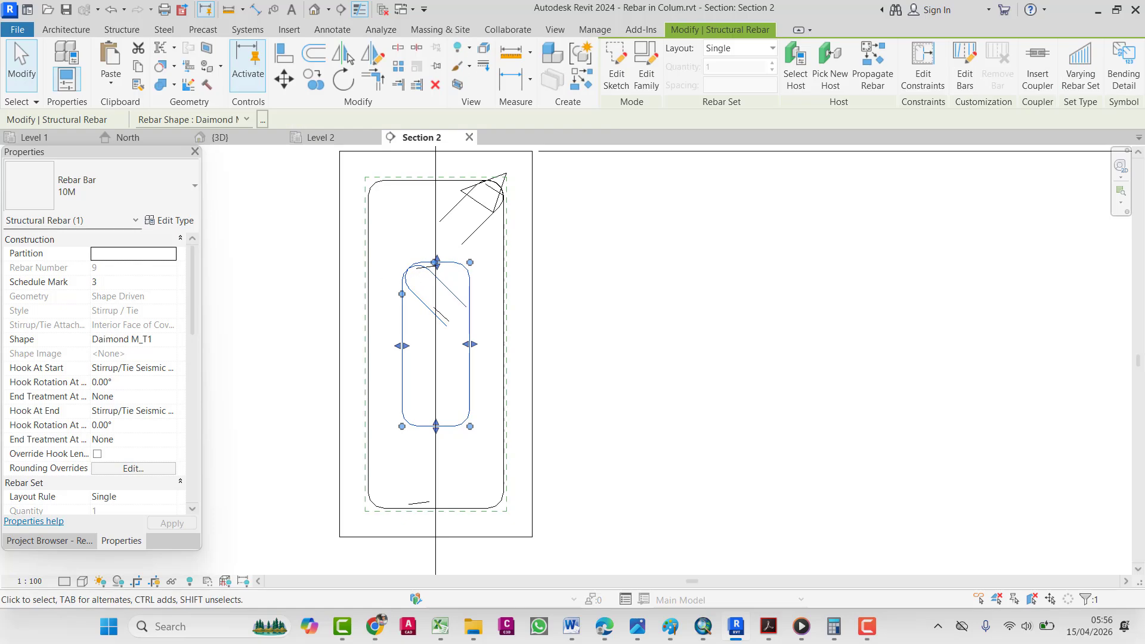
click(318, 205)
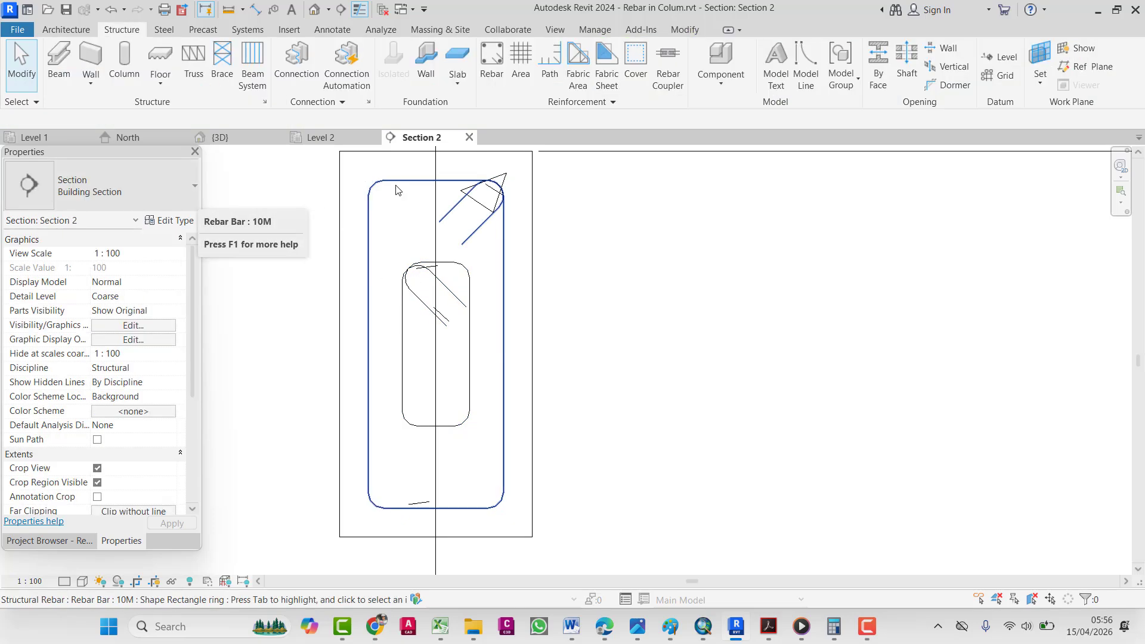
click(395, 183)
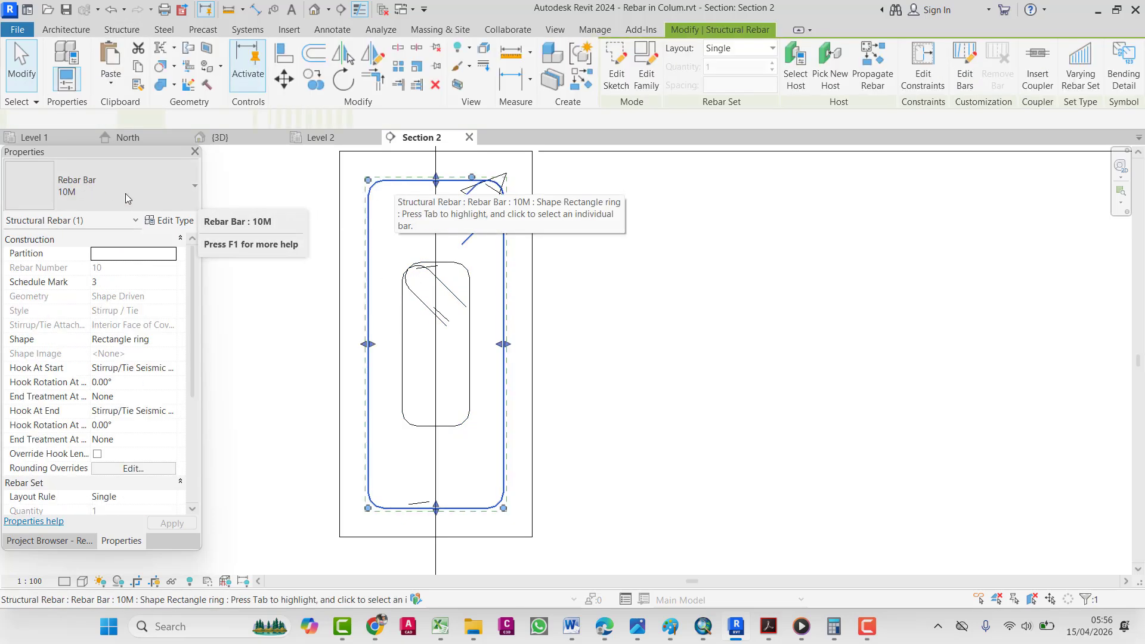
click(281, 266)
- Set the 10M rebar type's Stirrup/Tie - 135 deg. hook length to 70 mm
click(413, 304)
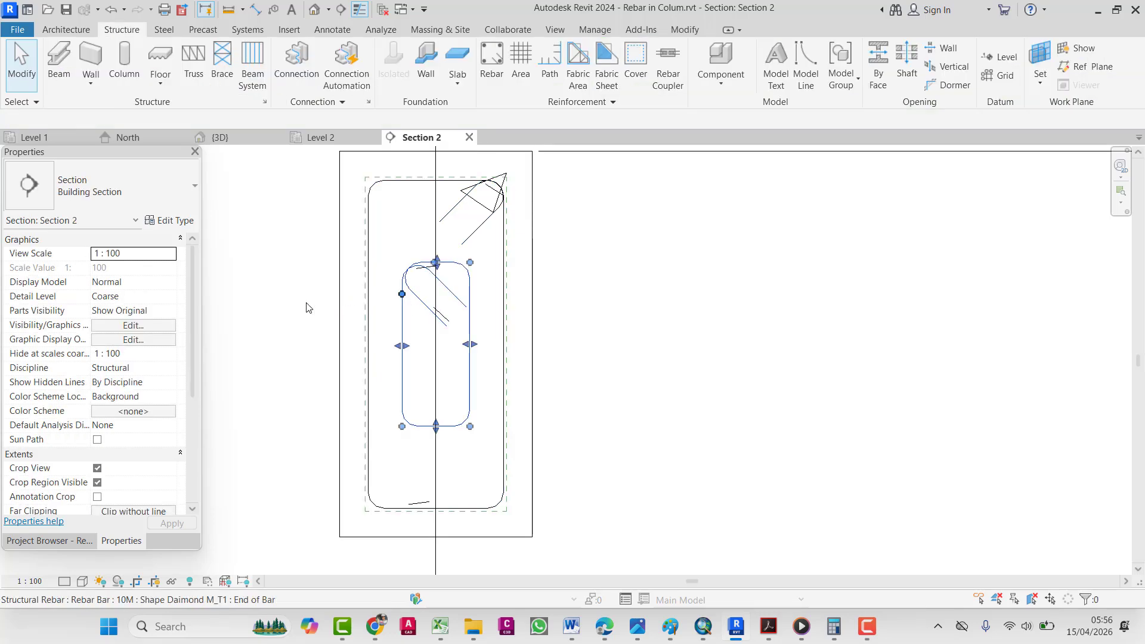
click(197, 221)
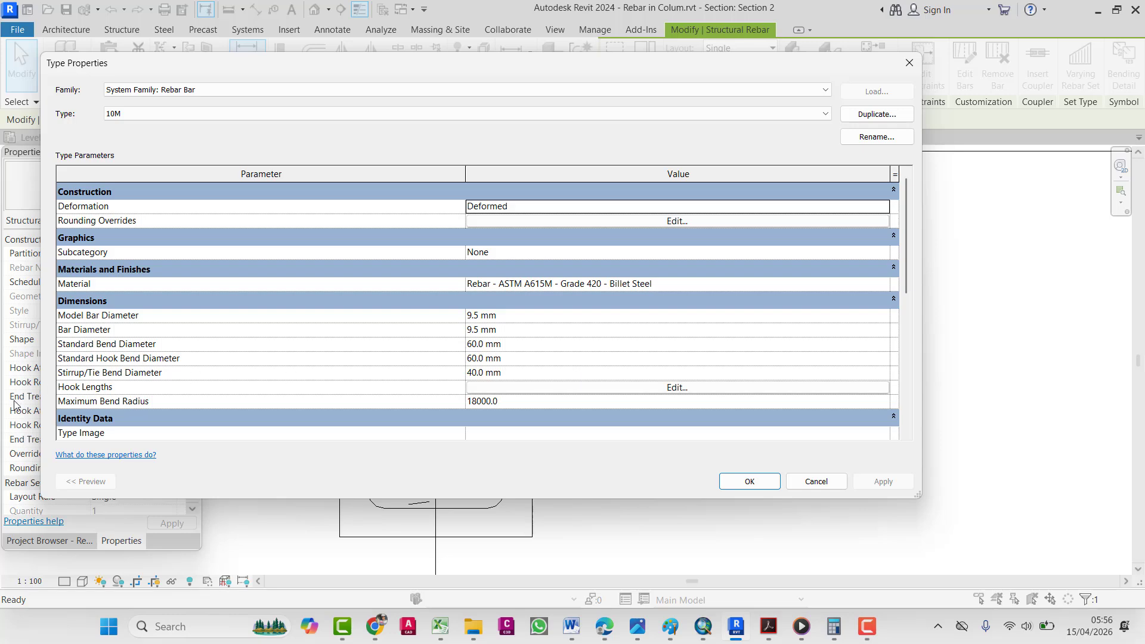
click(678, 387)
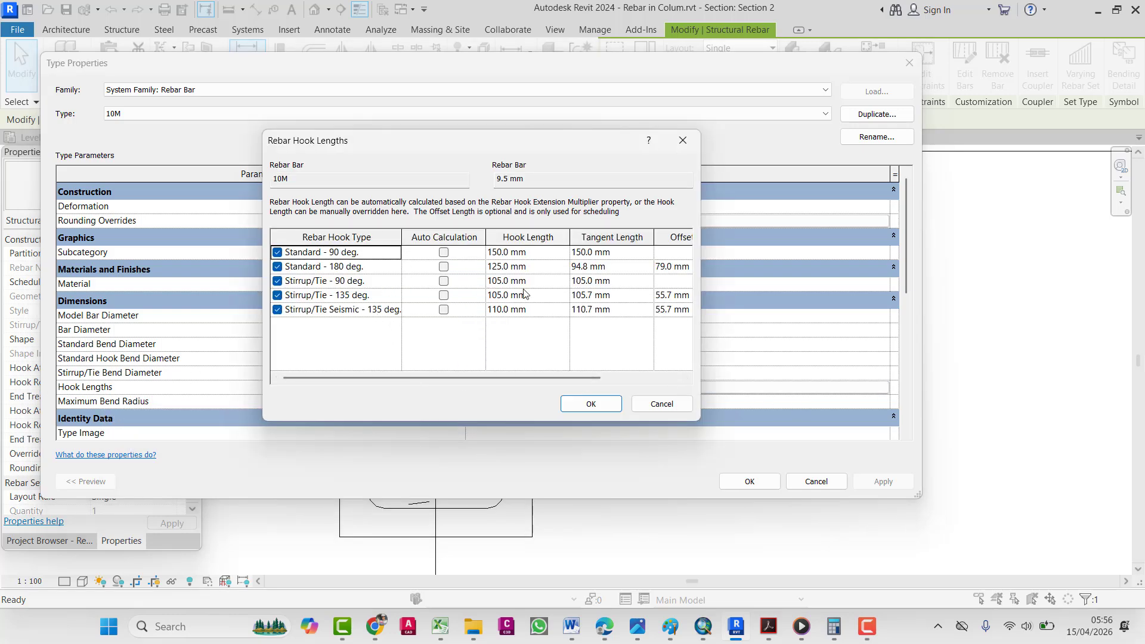
click(523, 293)
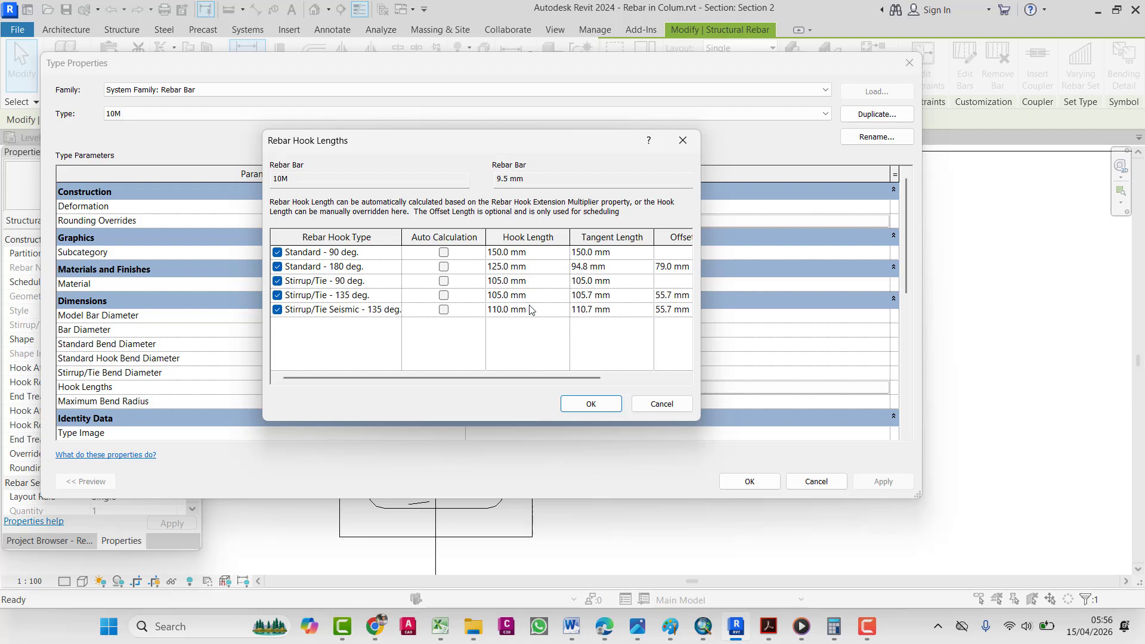
key(ctrl+a)
text(70)
- Set the 10M type's Stirrup/Tie Seismic - 135 deg. hook length to 70 mm and apply the type changes
click(534, 310)
drag(527, 310, 500, 311)
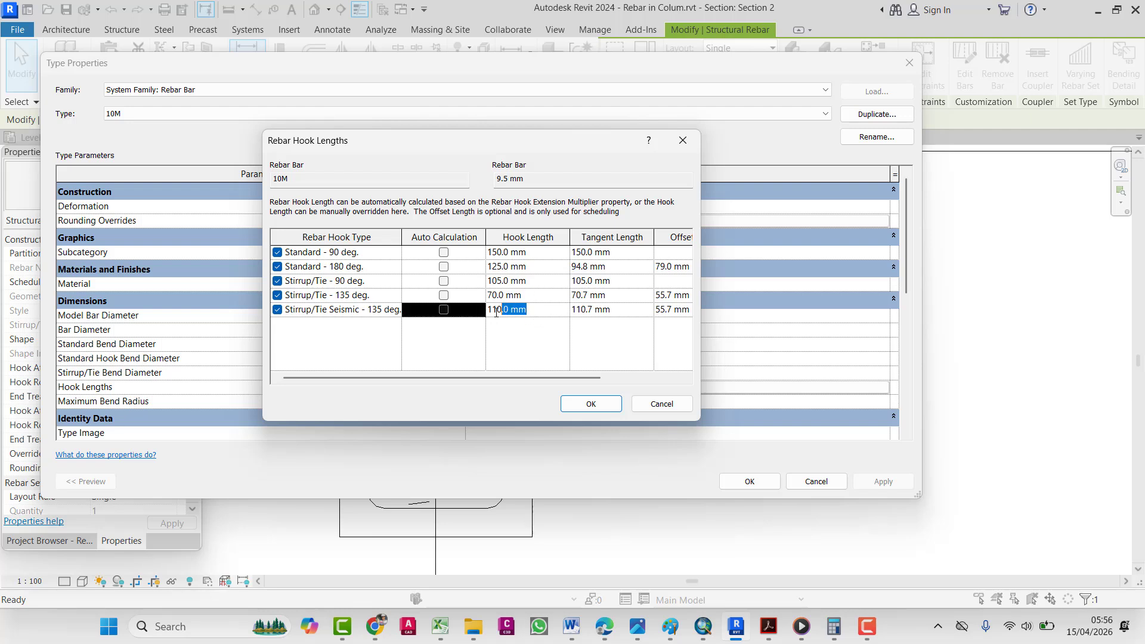
text(70)
click(590, 404)
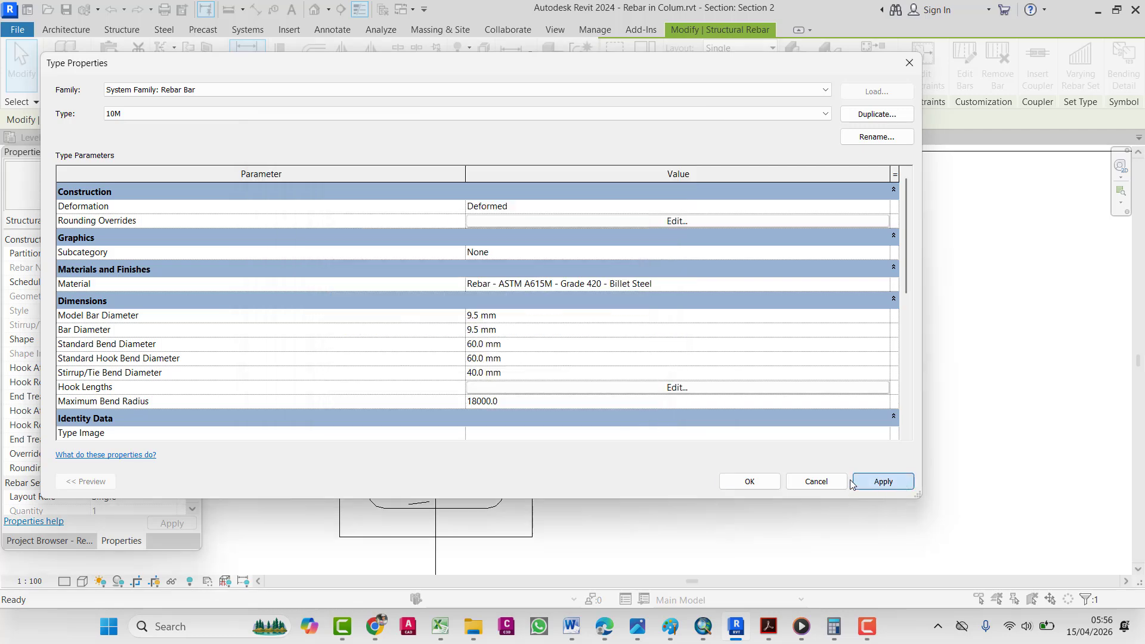
click(745, 480)
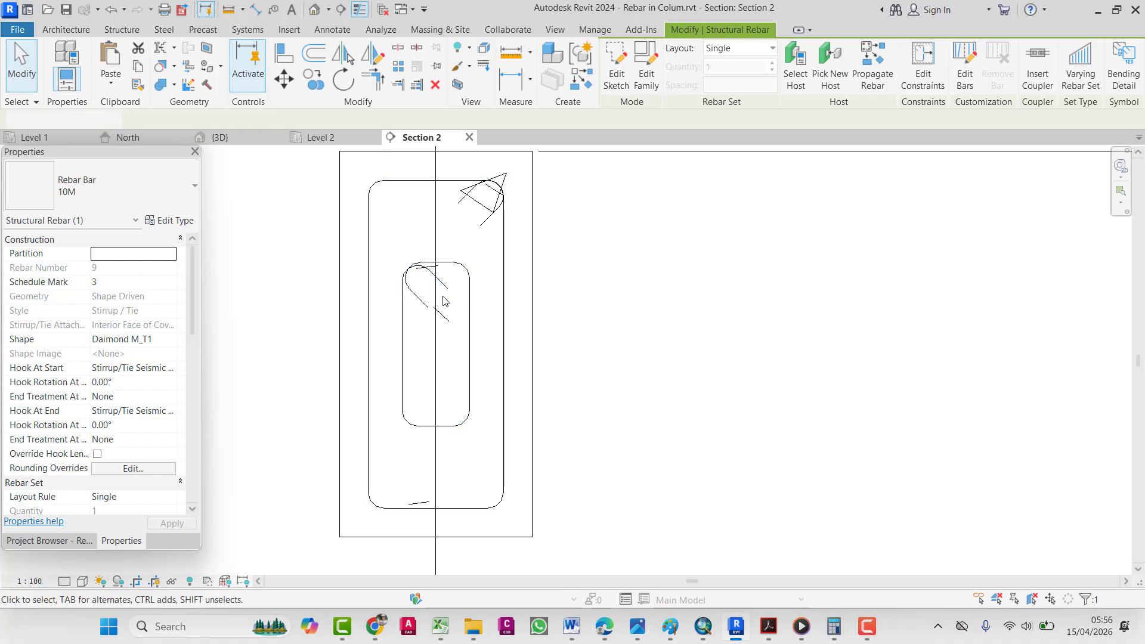
key(Escape)
scroll(443, 301, up, 2)
scroll(442, 299, down, 3)
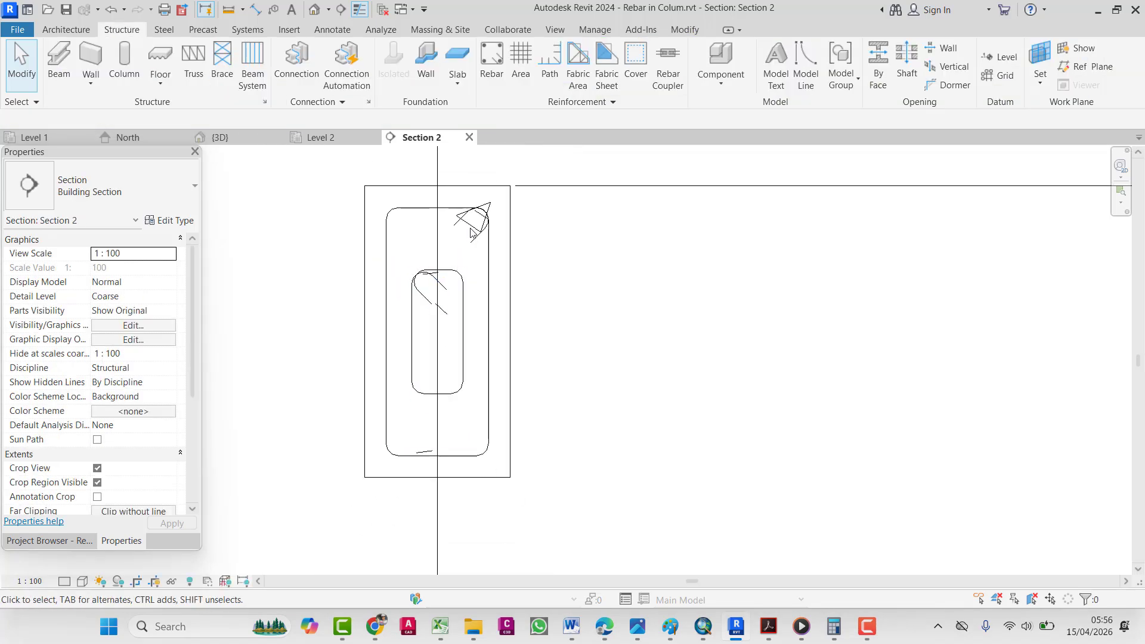
scroll(442, 292, up, 1)
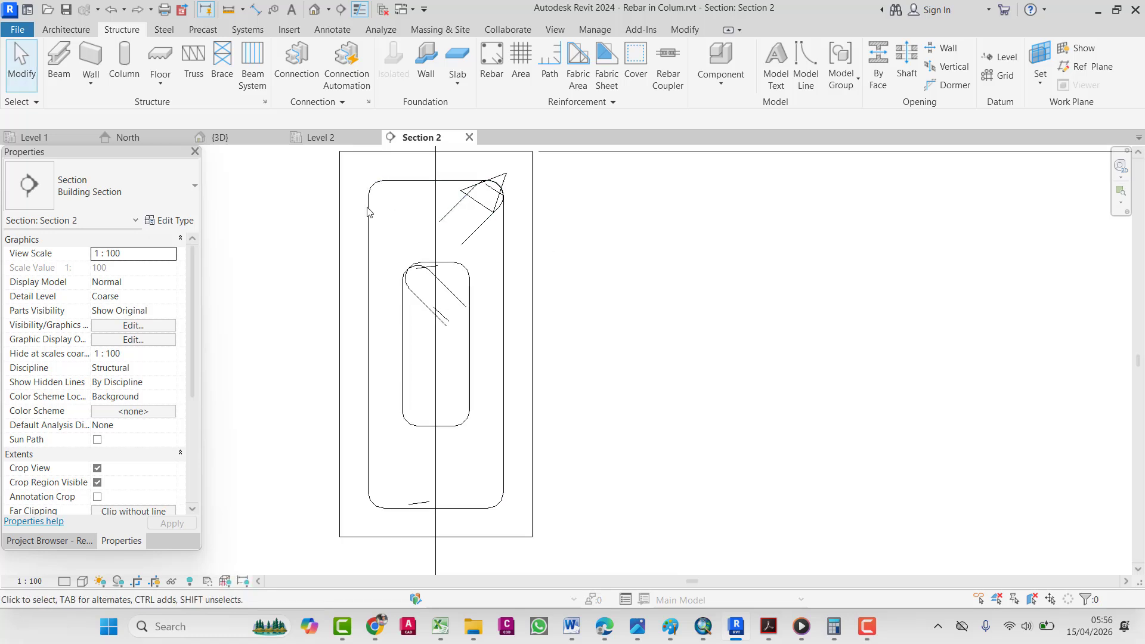
- Duplicate the inner stirrup's 10M rebar type under the name "10M .05 scale stirup"
click(409, 262)
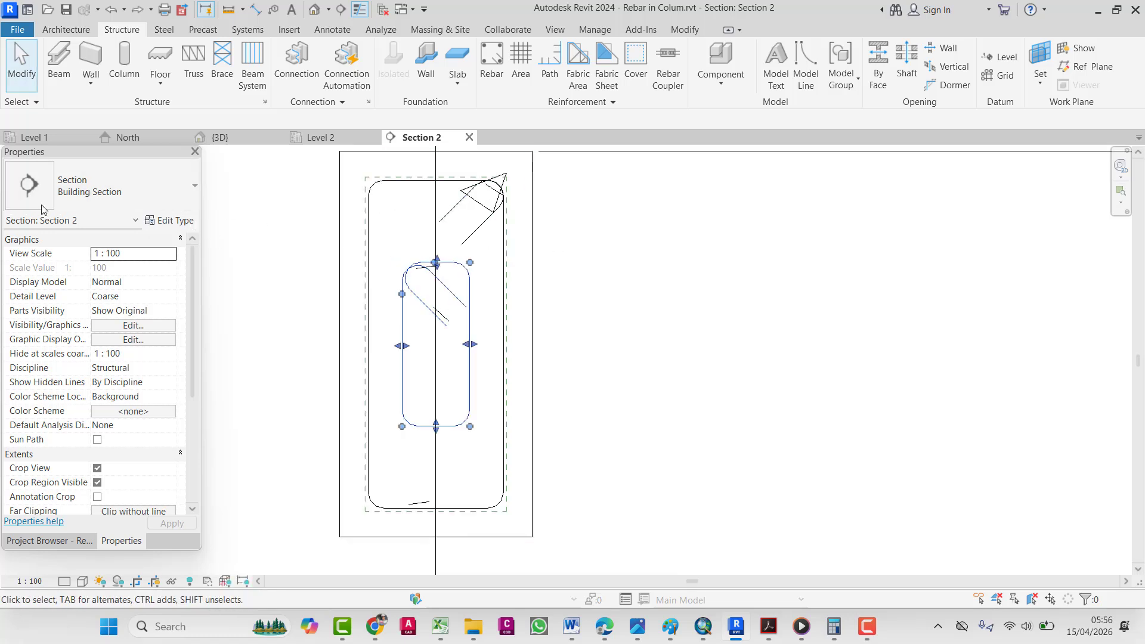
click(170, 220)
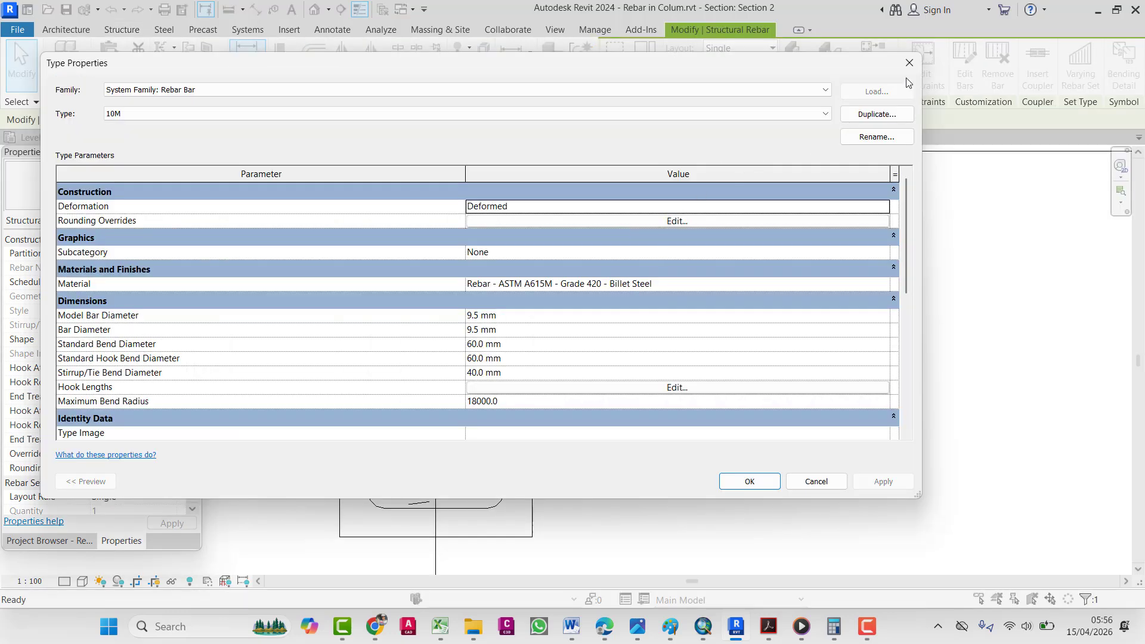
click(896, 114)
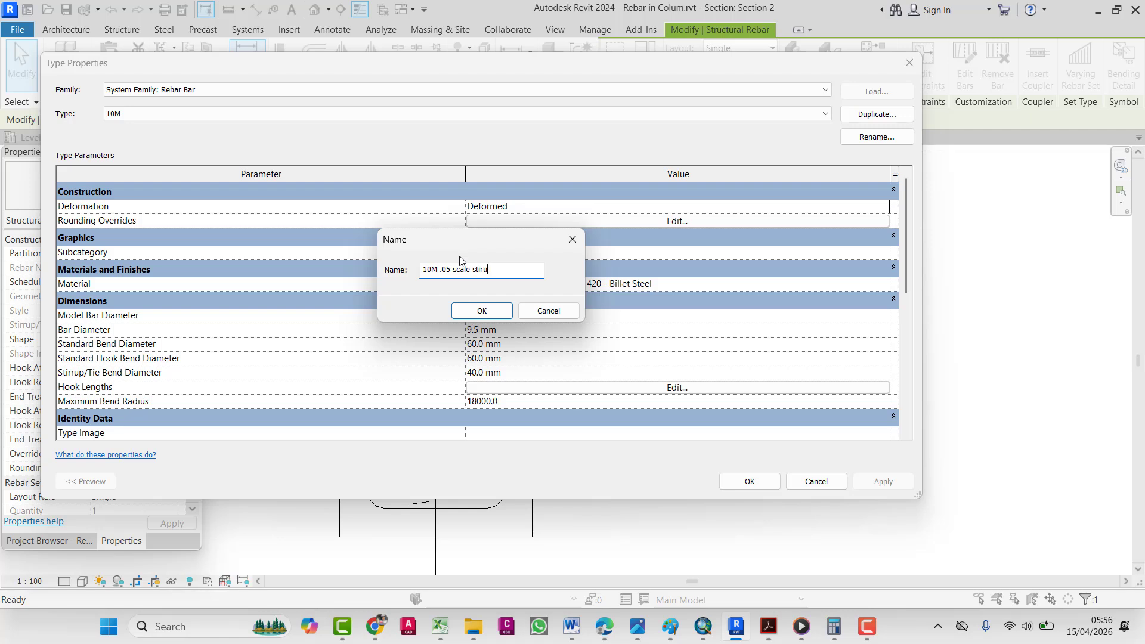
click(482, 311)
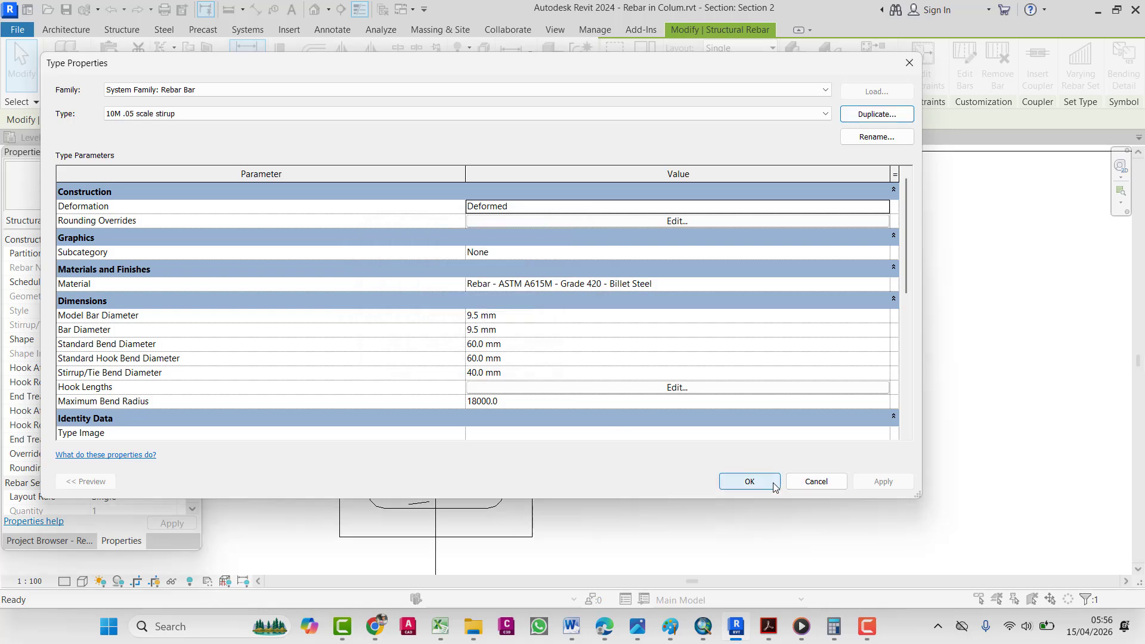
click(752, 481)
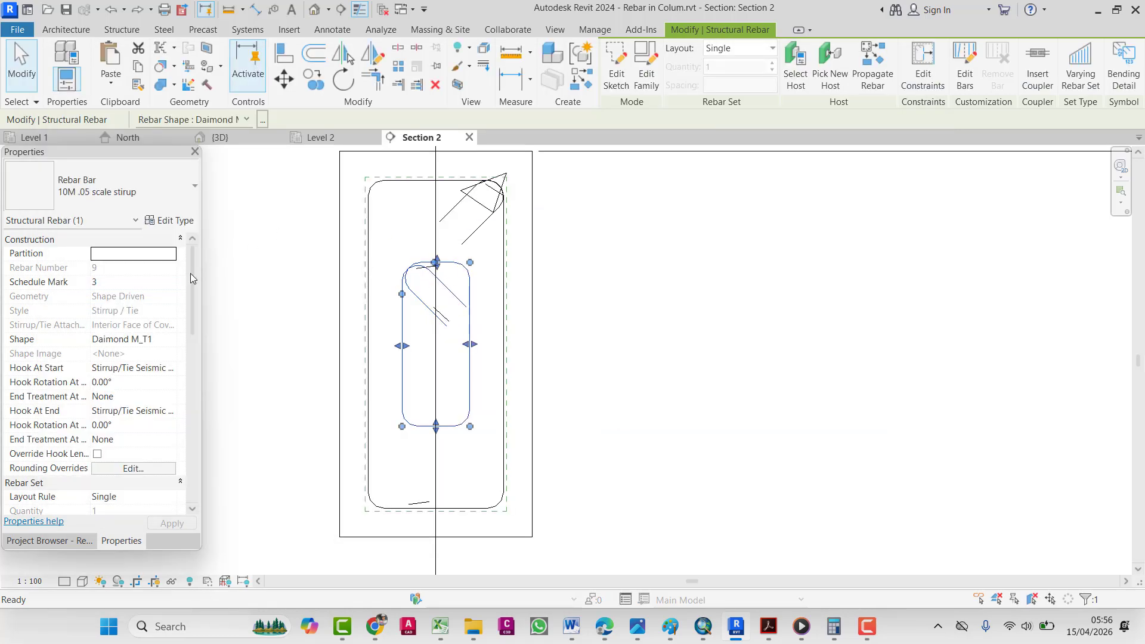
- Set the inner stirrup type's Stirrup/Tie - 135 deg. and Stirrup/Tie Seismic - 135 deg. hook lengths to 60 mm
click(170, 220)
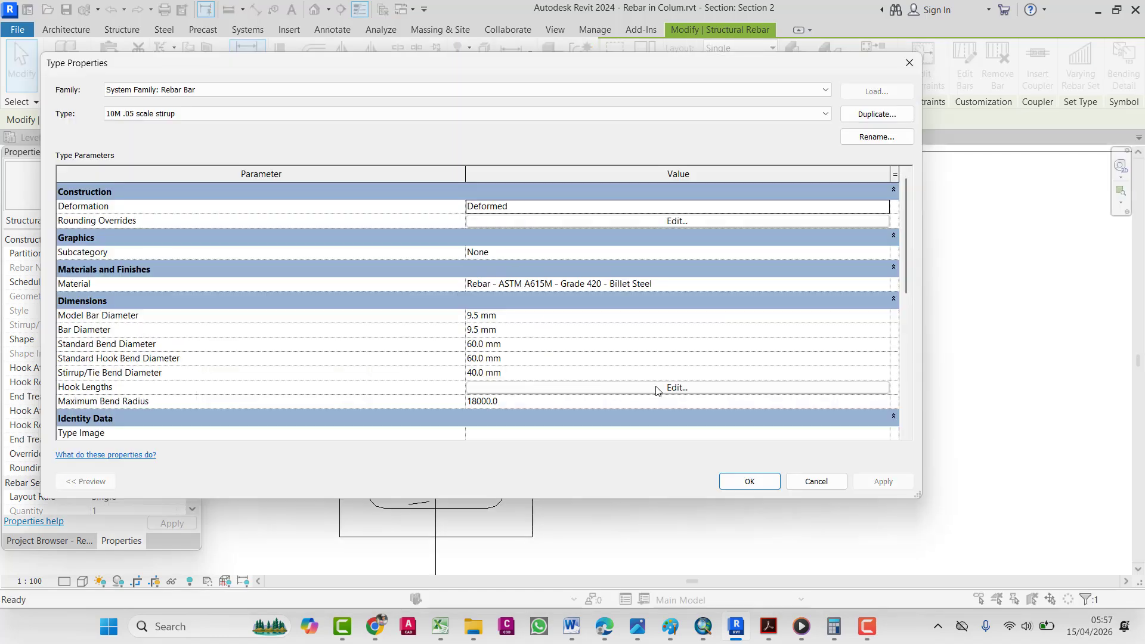
click(656, 389)
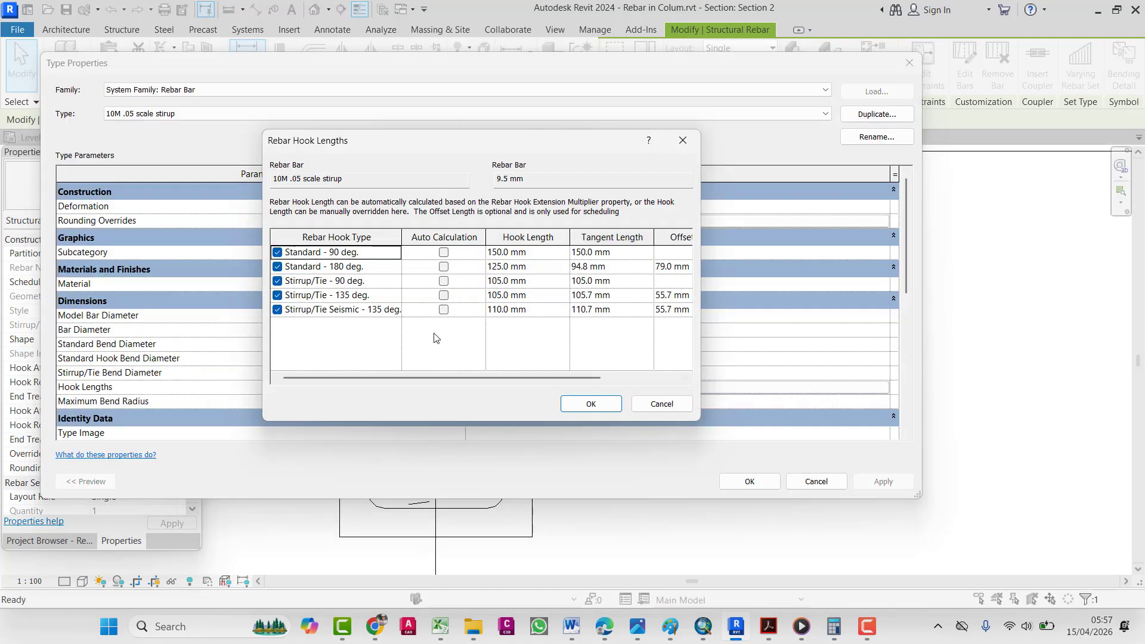
click(541, 296)
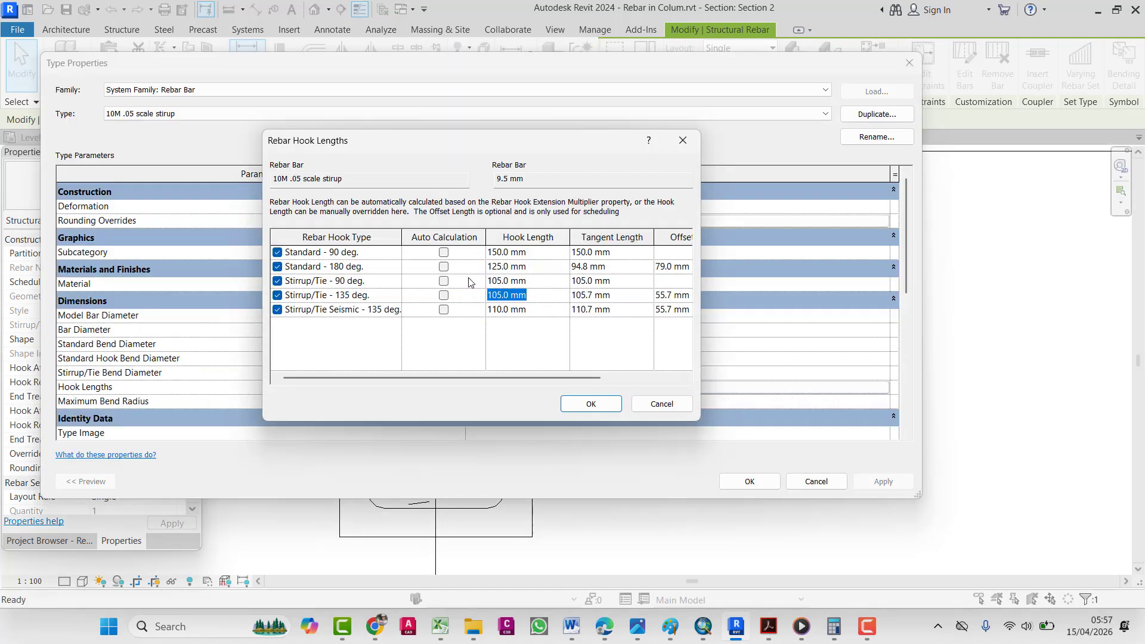
text(6)
click(538, 312)
text(6)
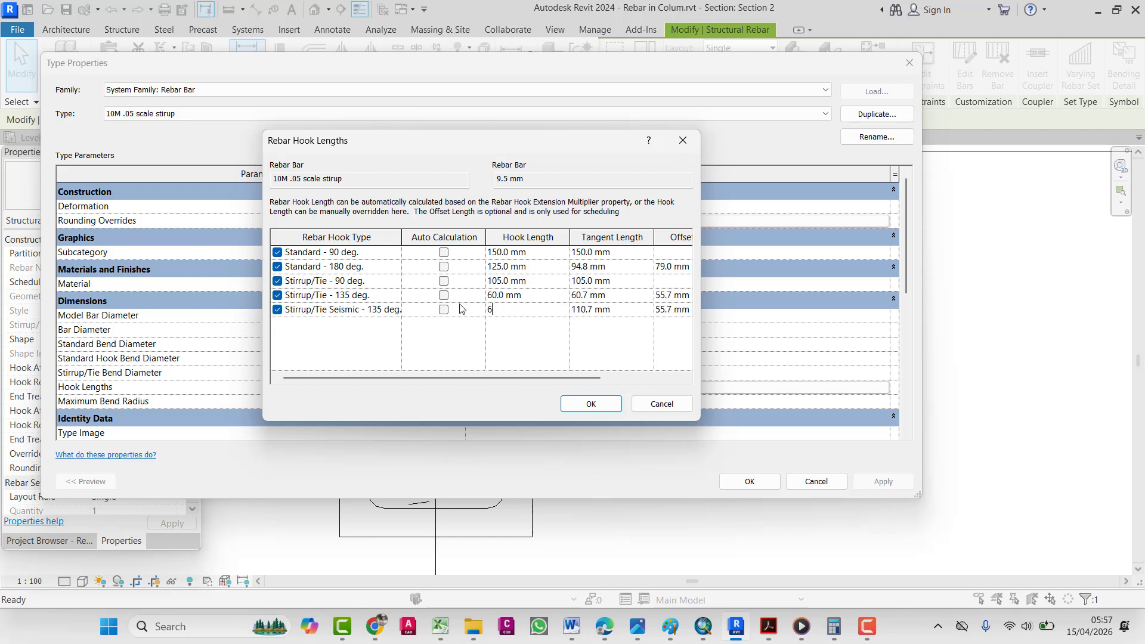
text(0)
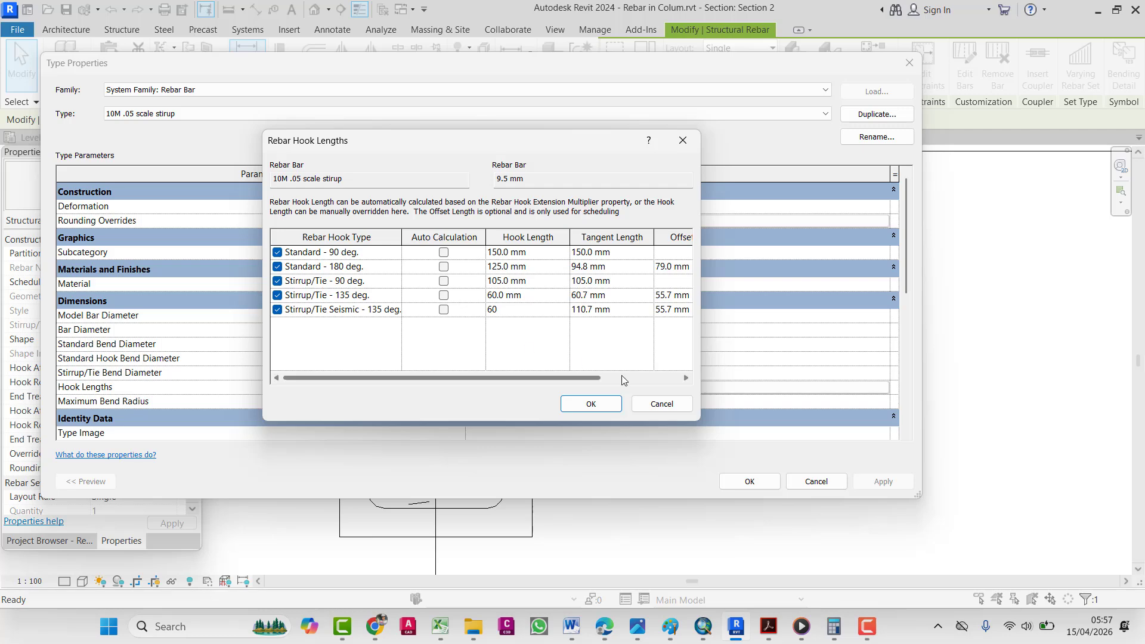
click(616, 408)
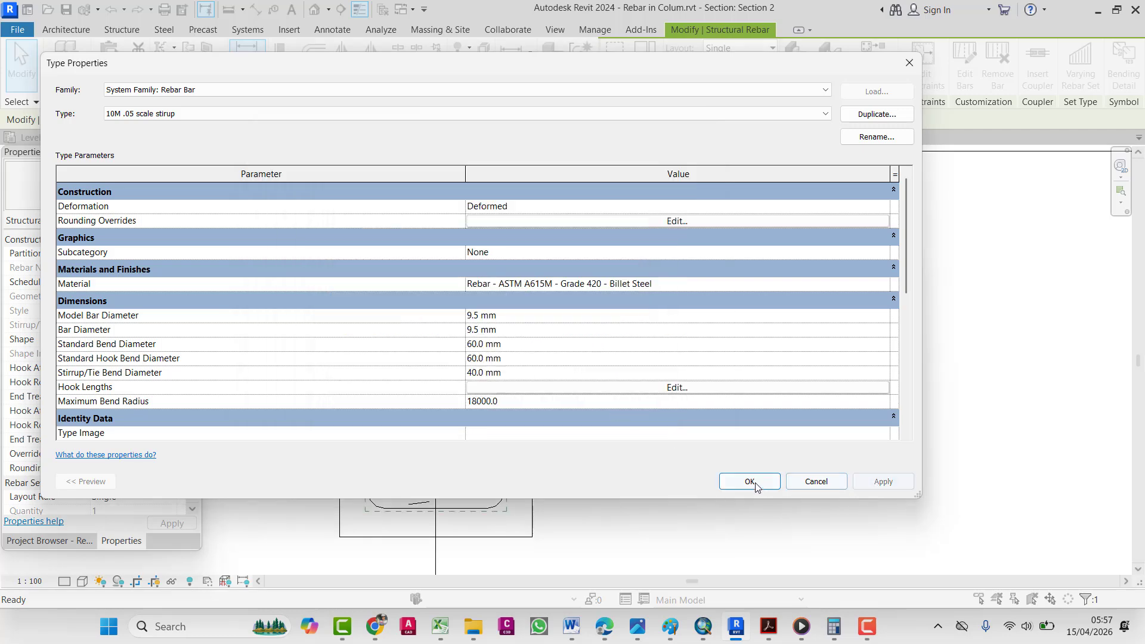
click(749, 481)
key(Escape)
- Select the beam's rebar in the section and set its view visibility to unobscured in the {3D} view
scroll(446, 258, up, 2)
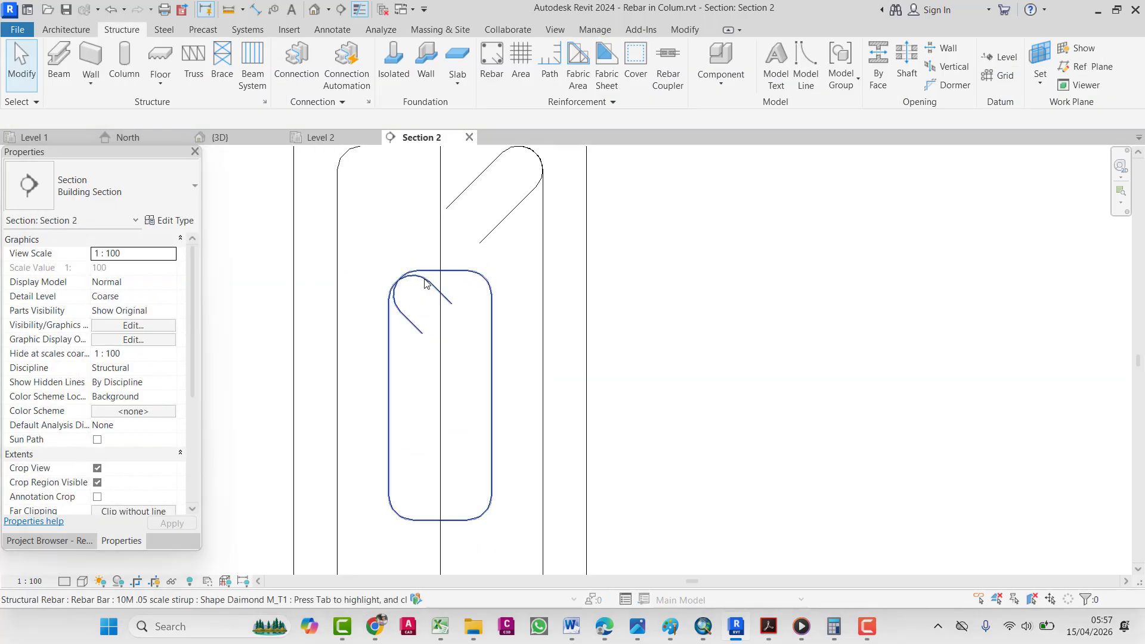
scroll(492, 235, down, 3)
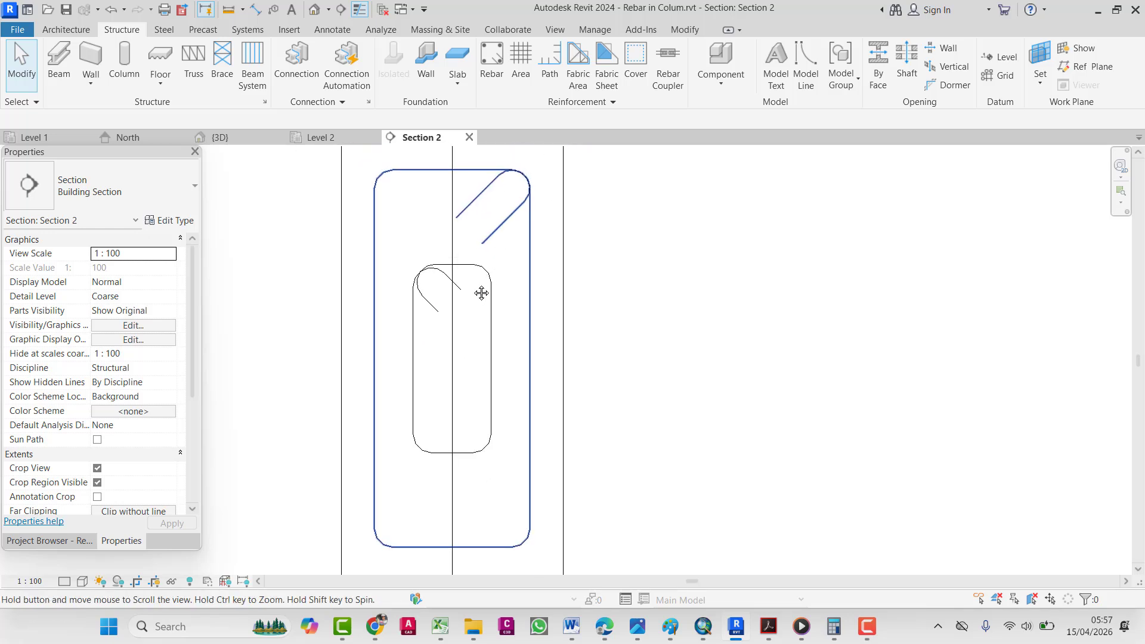
scroll(475, 243, down, 2)
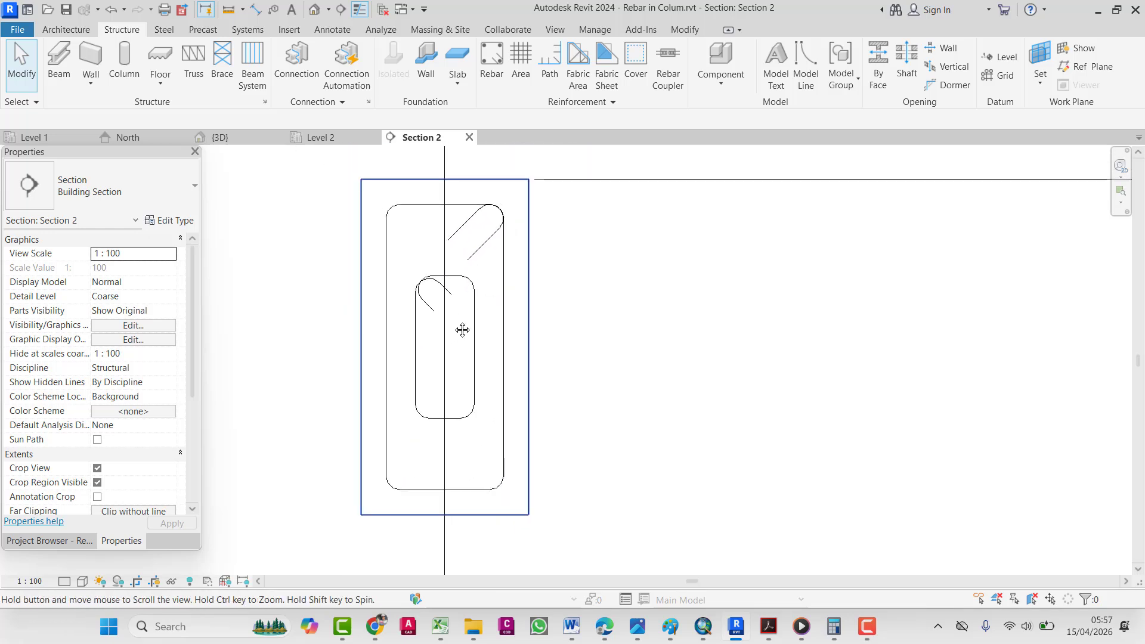
middle_drag(463, 329, 484, 305)
scroll(480, 268, down, 2)
scroll(500, 210, up, 2)
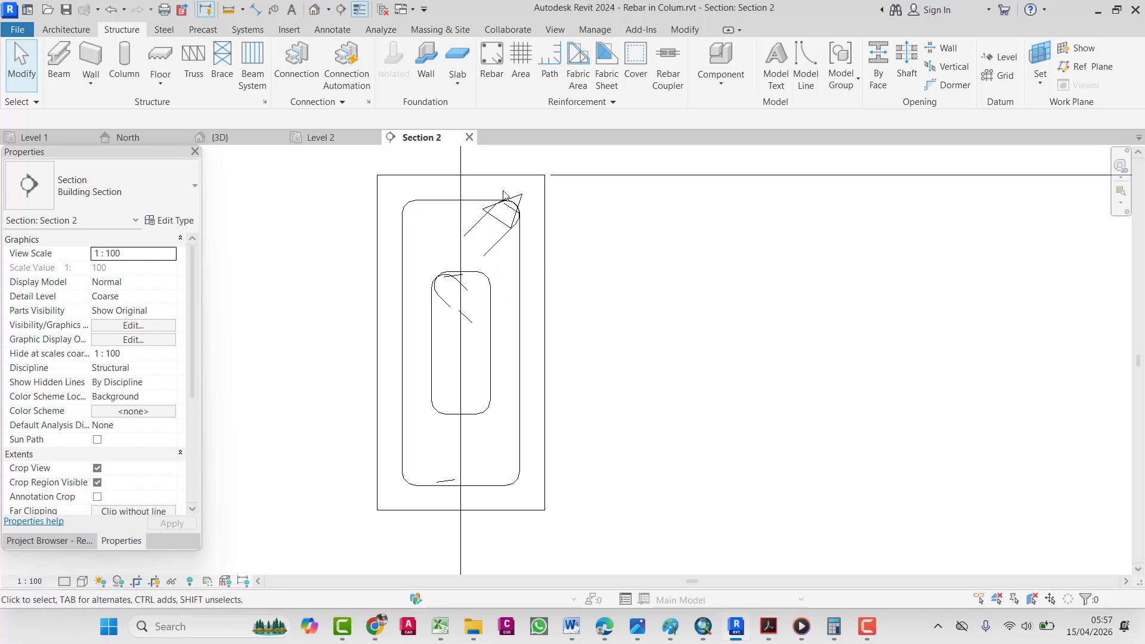
drag(533, 252, 383, 324)
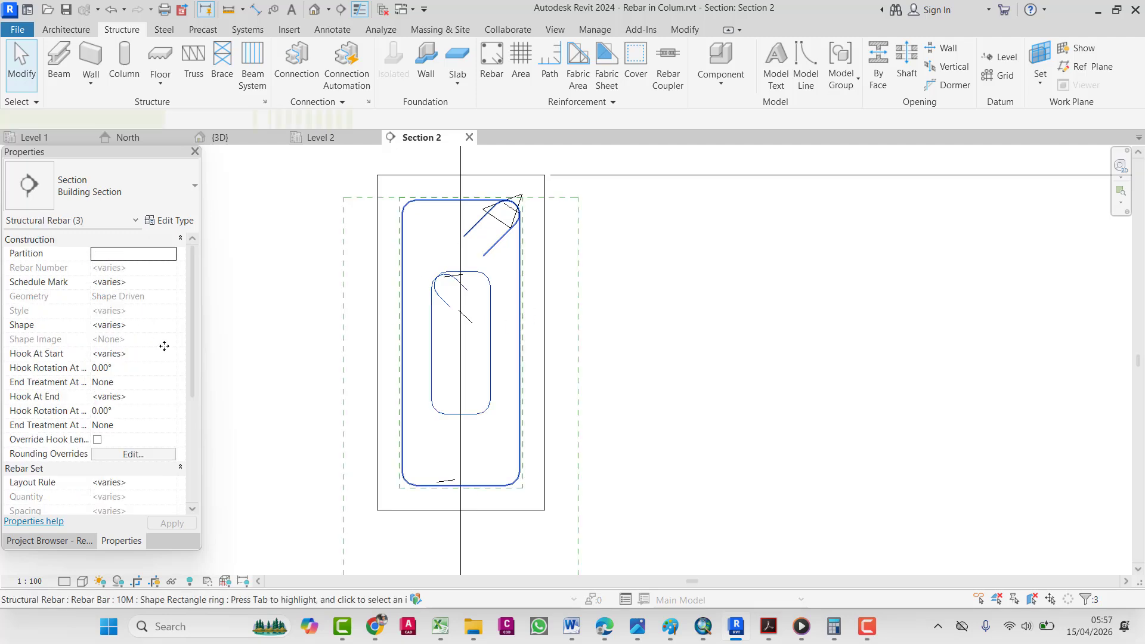
scroll(136, 441, down, 1)
scroll(134, 445, down, 2)
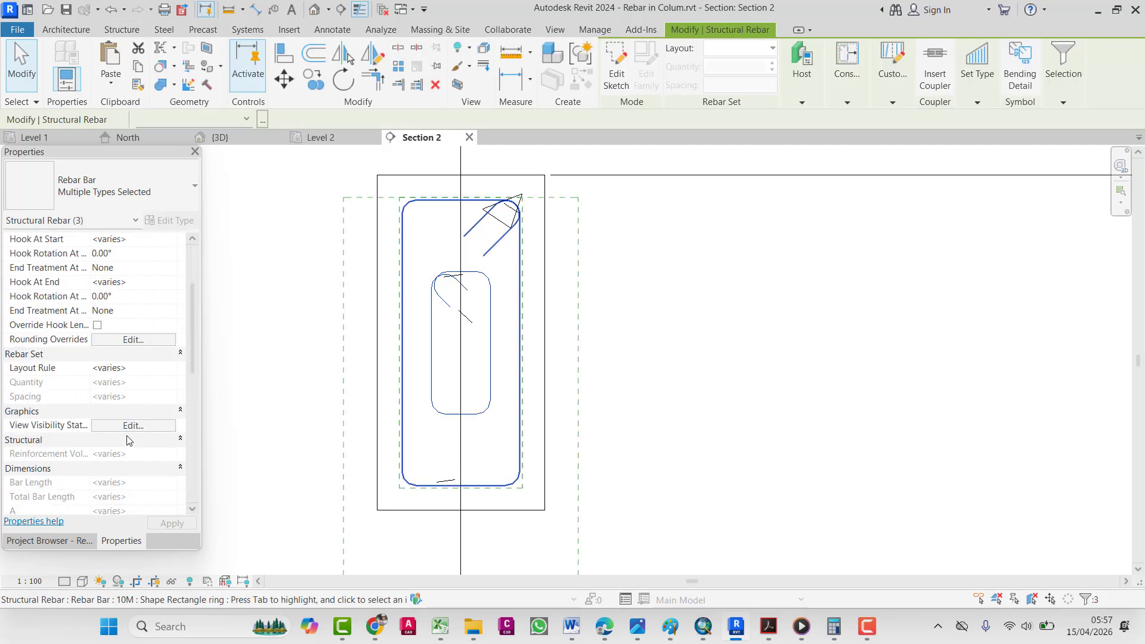
click(130, 426)
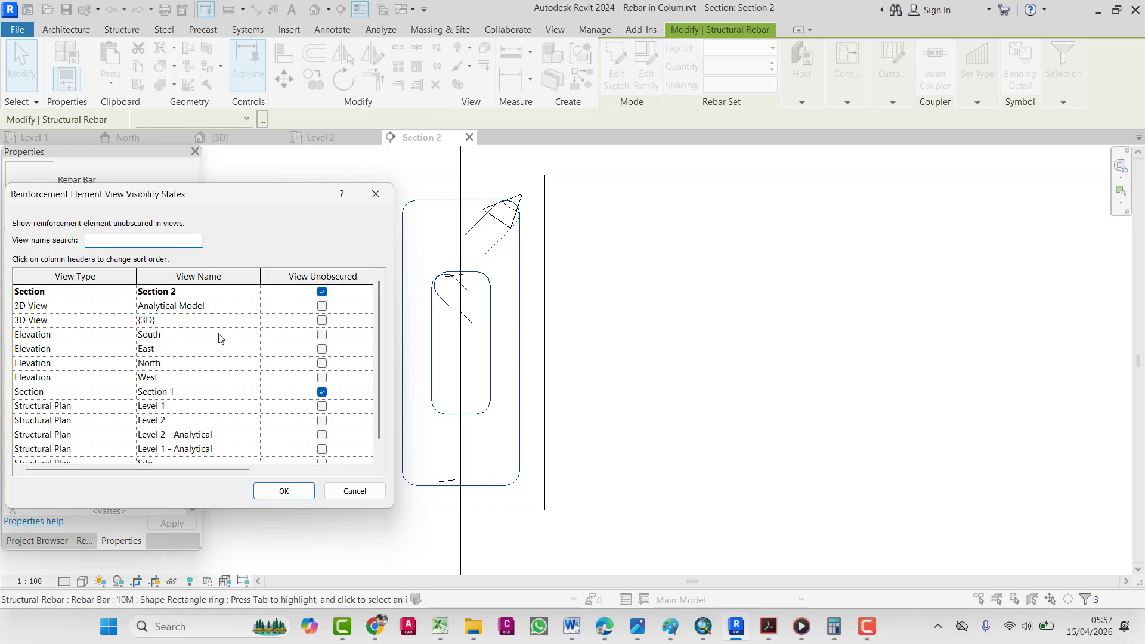
click(322, 325)
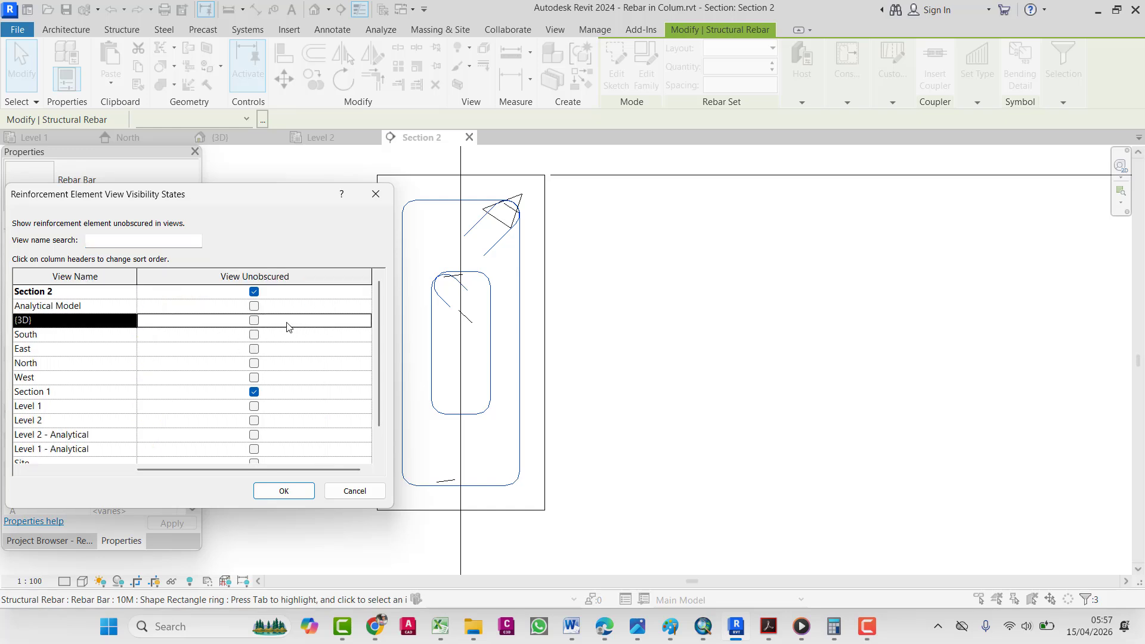
click(306, 492)
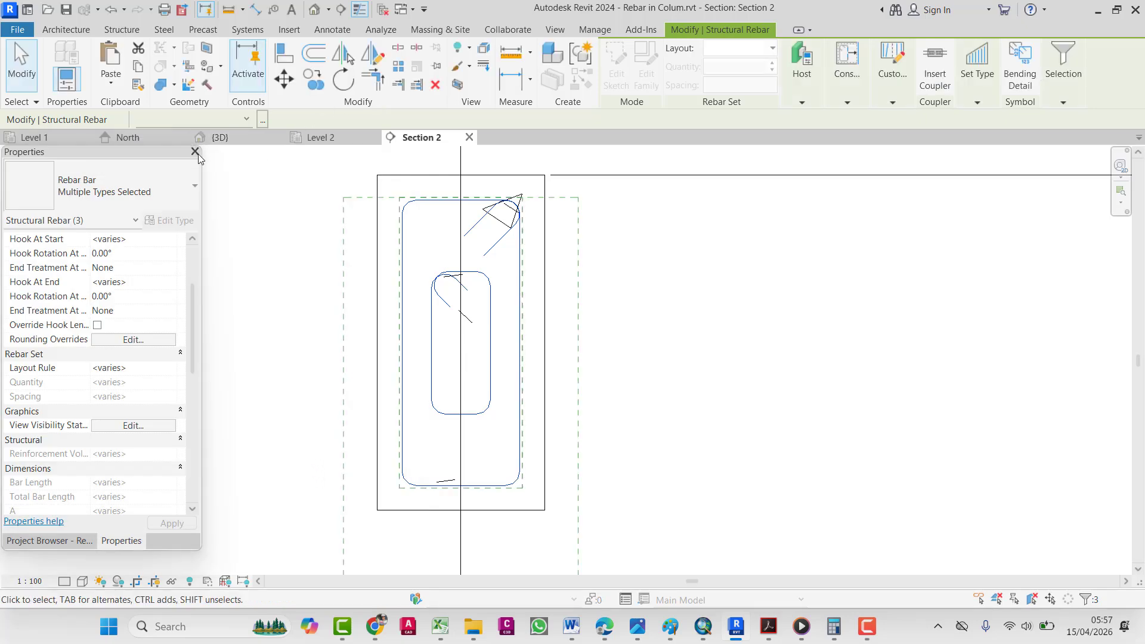
- Open the {3D} view and examine the nested stirrups inside the beam up close
click(220, 137)
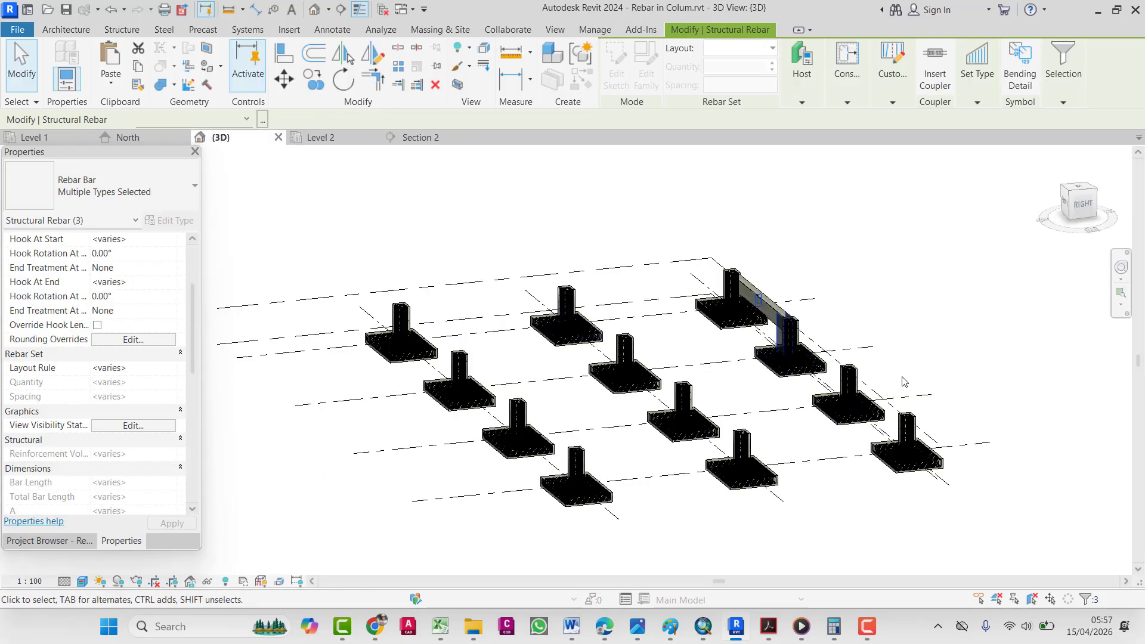
click(902, 377)
shift+middle_drag(734, 309, 839, 313)
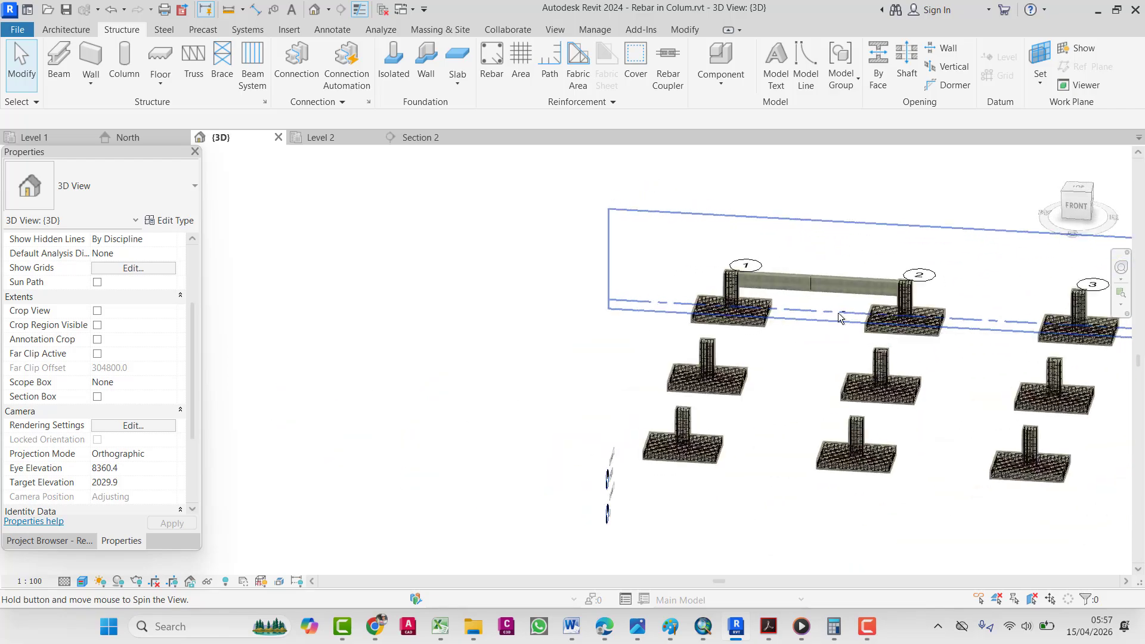
scroll(839, 313, up, 8)
mouse_move(686, 299)
shift+middle_down()
mouse_move(730, 324)
mouse_move(667, 288)
mouse_move(676, 281)
mouse_move(666, 287)
shift+middle_up()
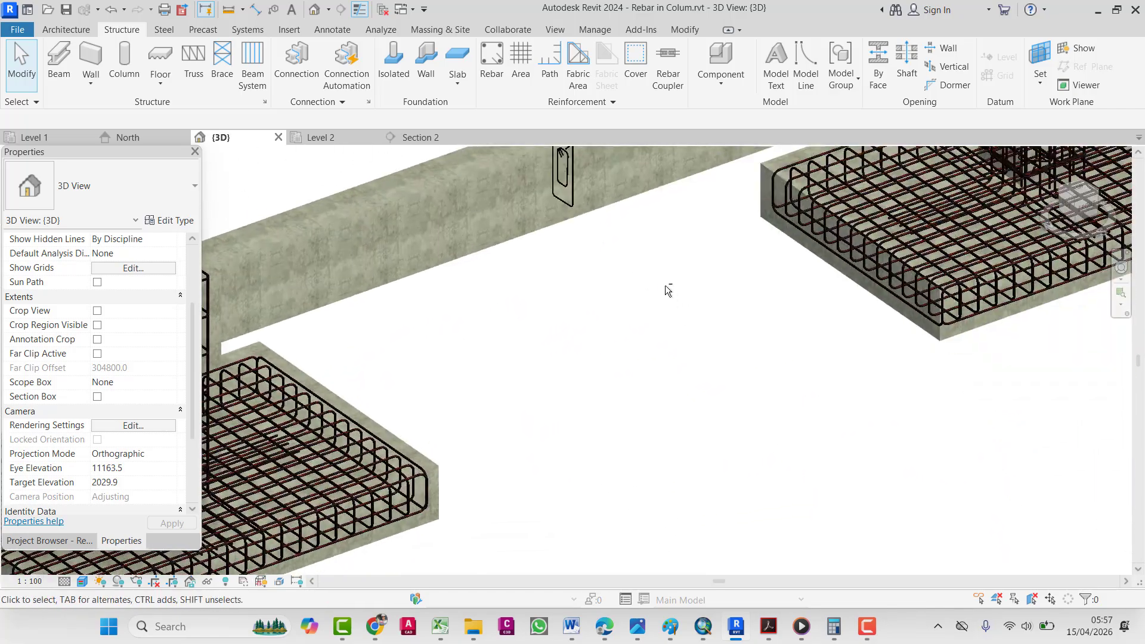
scroll(596, 178, up, 2)
middle_drag(596, 186, 594, 380)
scroll(535, 304, up, 3)
scroll(563, 347, up, 2)
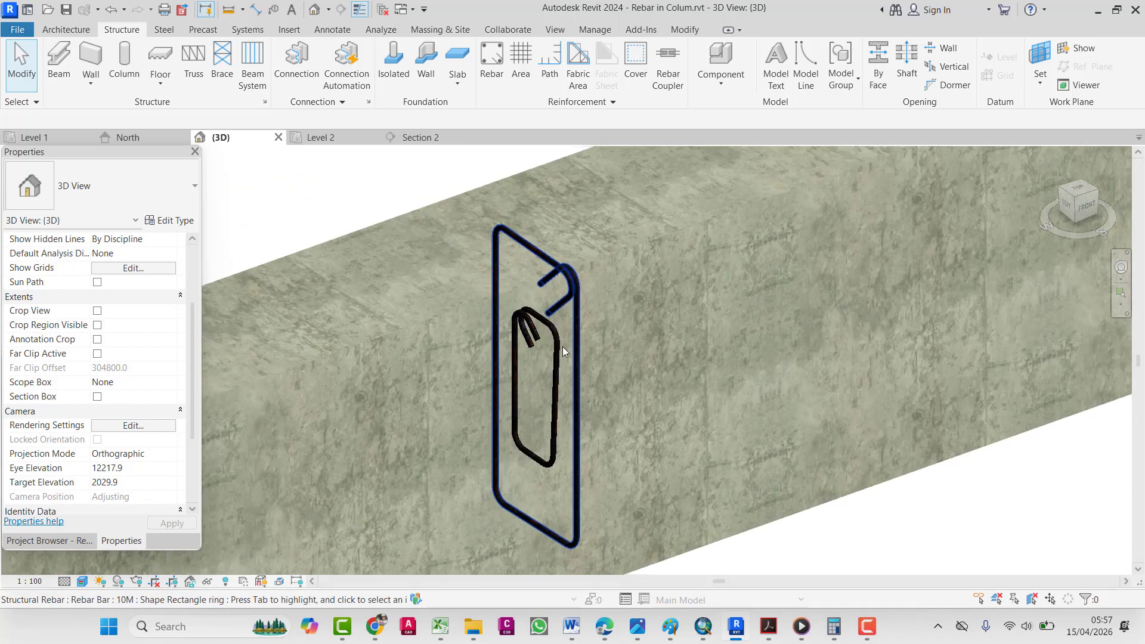
scroll(563, 346, down, 5)
- Select both nested stirrups and distribute them along the beam with the Maximum Spacing layout at 300 mm
click(555, 348)
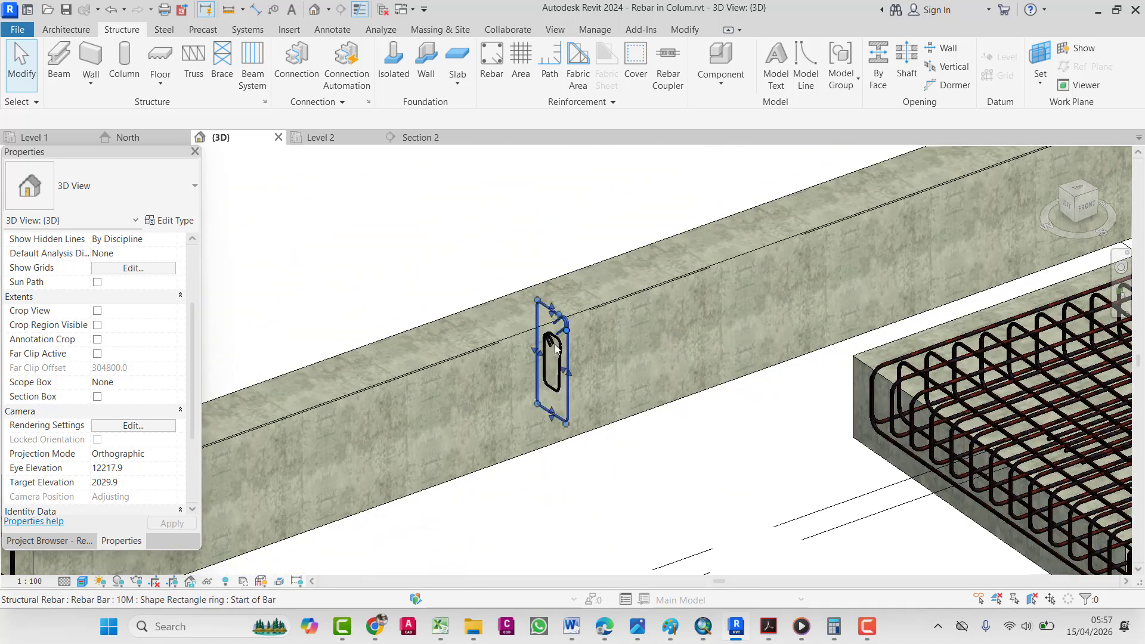
drag(491, 253, 599, 463)
click(595, 184)
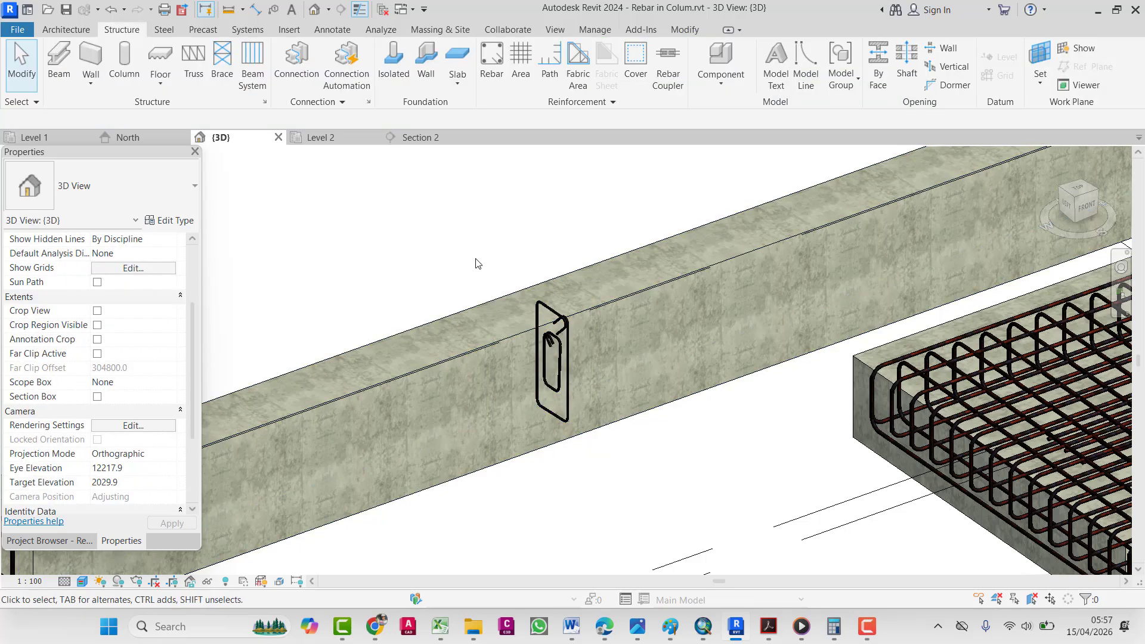
drag(476, 257, 602, 473)
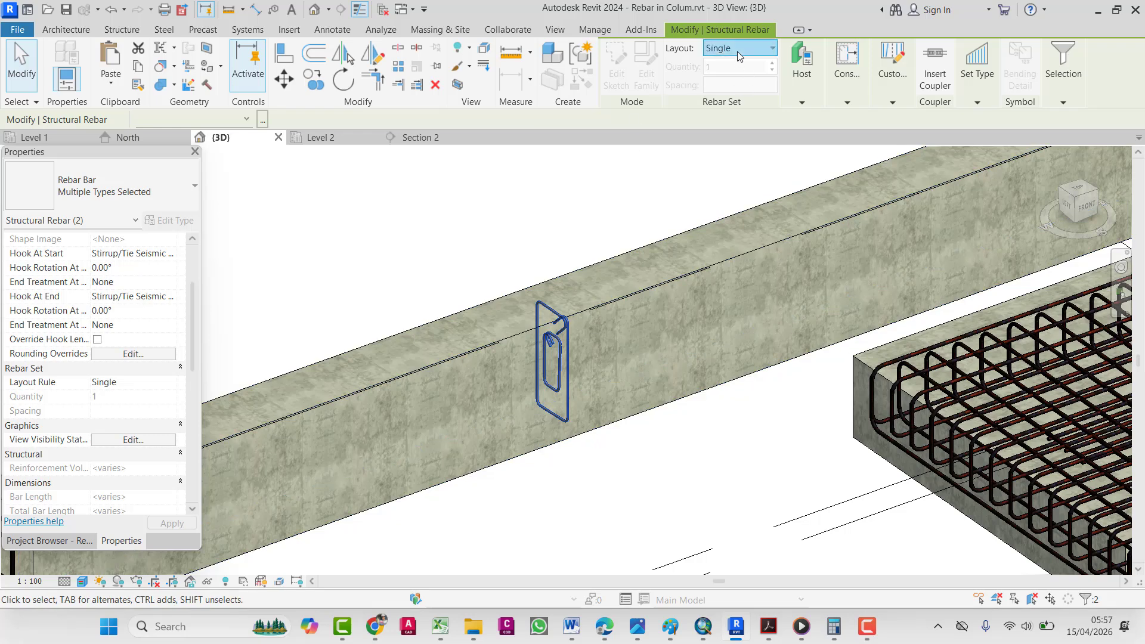
click(737, 51)
click(749, 99)
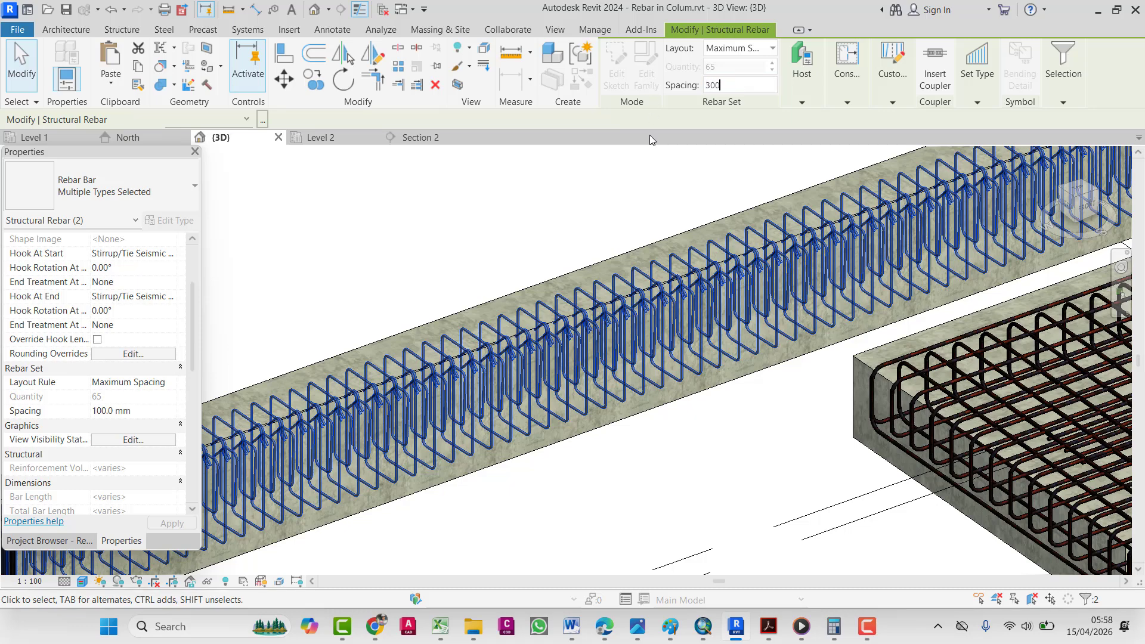
key(Return)
key(Escape)
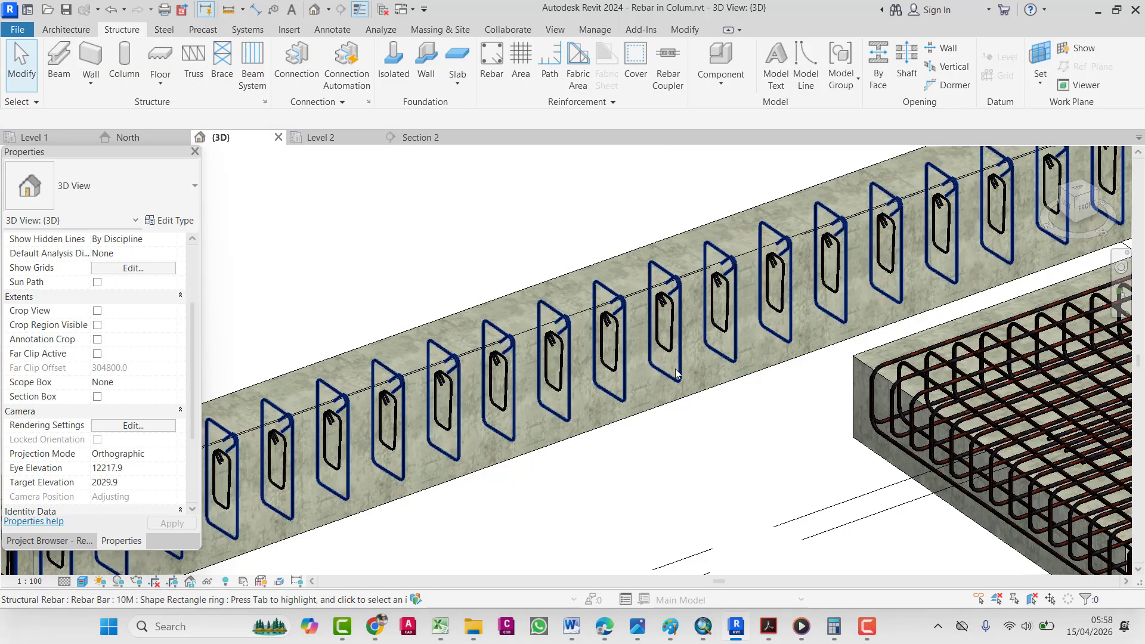
- Examine the distributed stirrups along the whole beam and at both column ends
mouse_move(676, 375)
shift+middle_down()
mouse_move(683, 388)
mouse_move(539, 387)
mouse_move(634, 417)
mouse_move(683, 393)
shift+middle_up()
scroll(598, 336, down, 4)
scroll(618, 380, up, 2)
scroll(566, 355, up, 3)
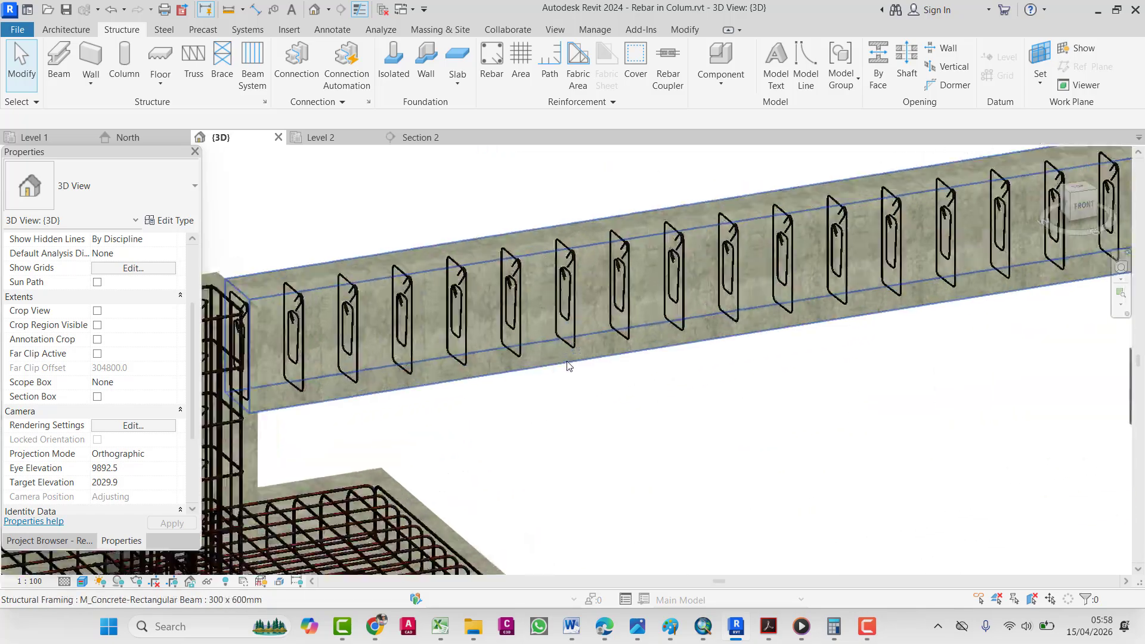
shift+middle_drag(569, 365, 668, 334)
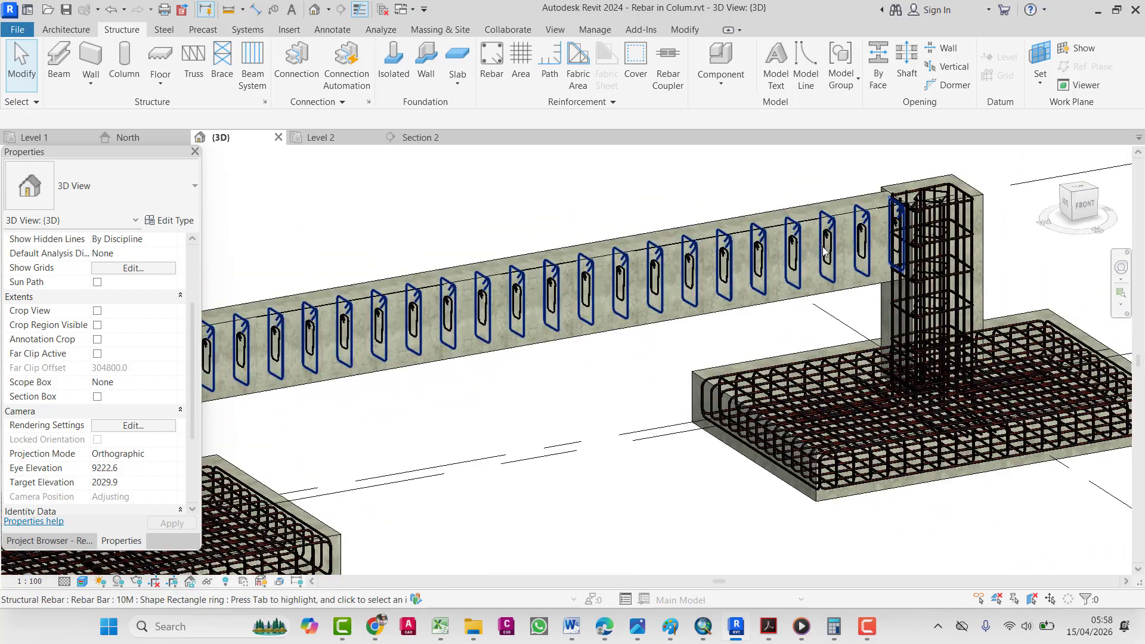
shift+middle_drag(902, 245, 334, 180)
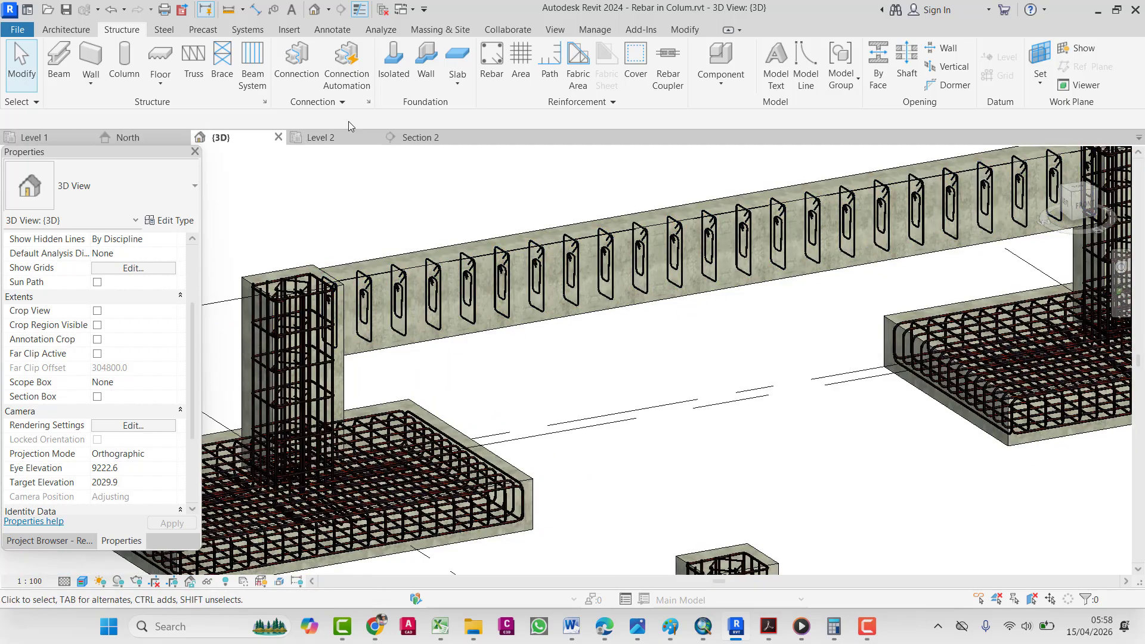
- Look through the Level 2 plan, the Section 2 view and the Level 1 plan in turn
click(325, 137)
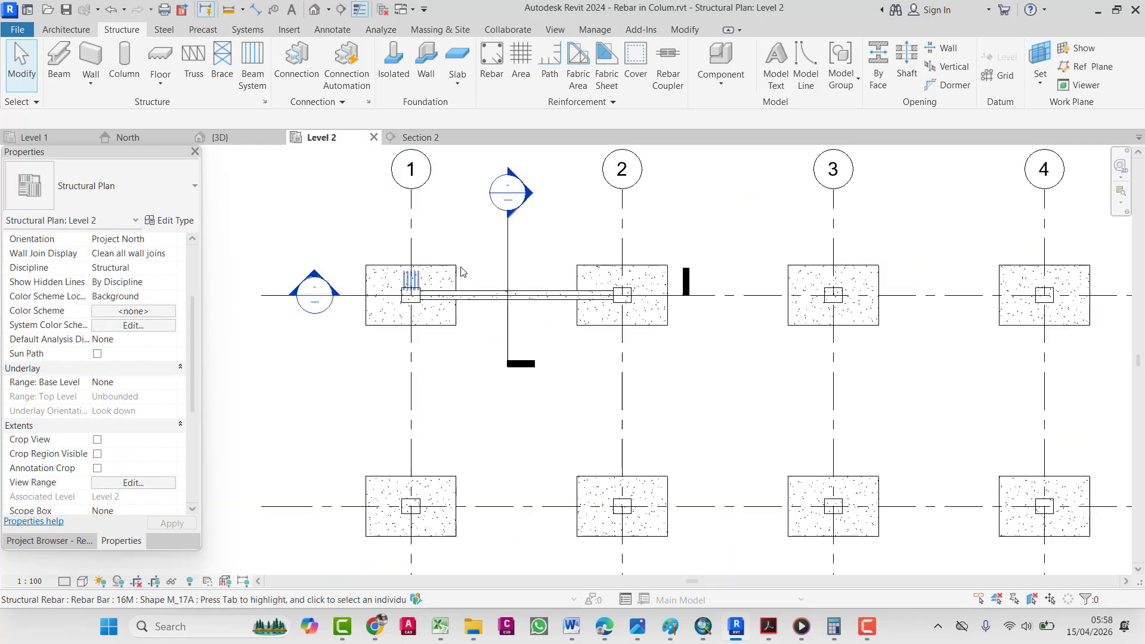
click(412, 139)
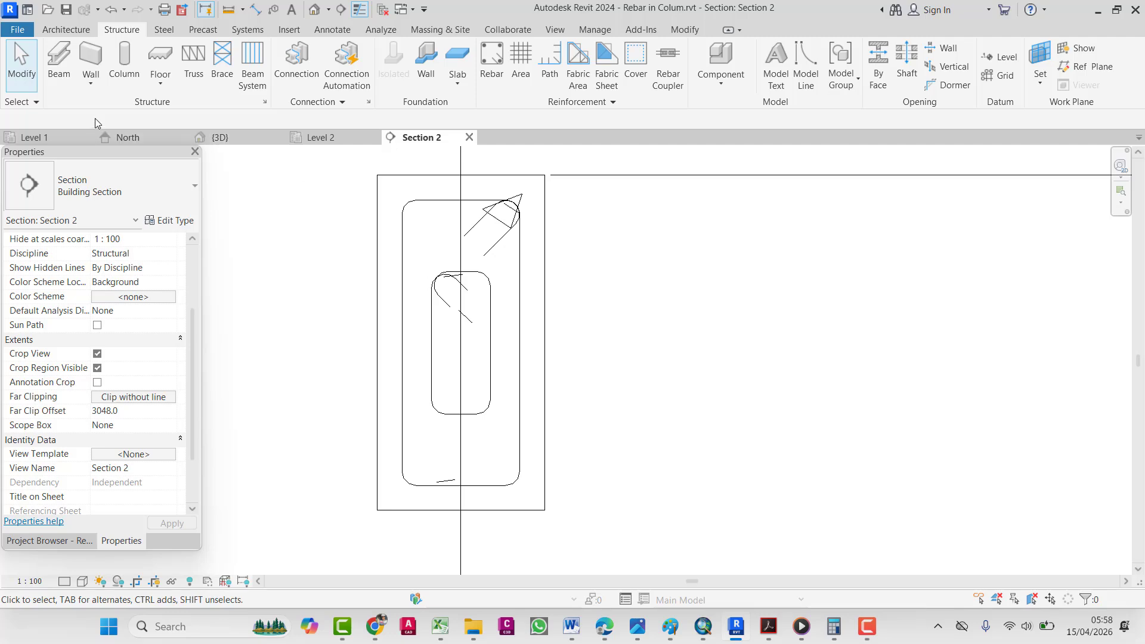
click(42, 139)
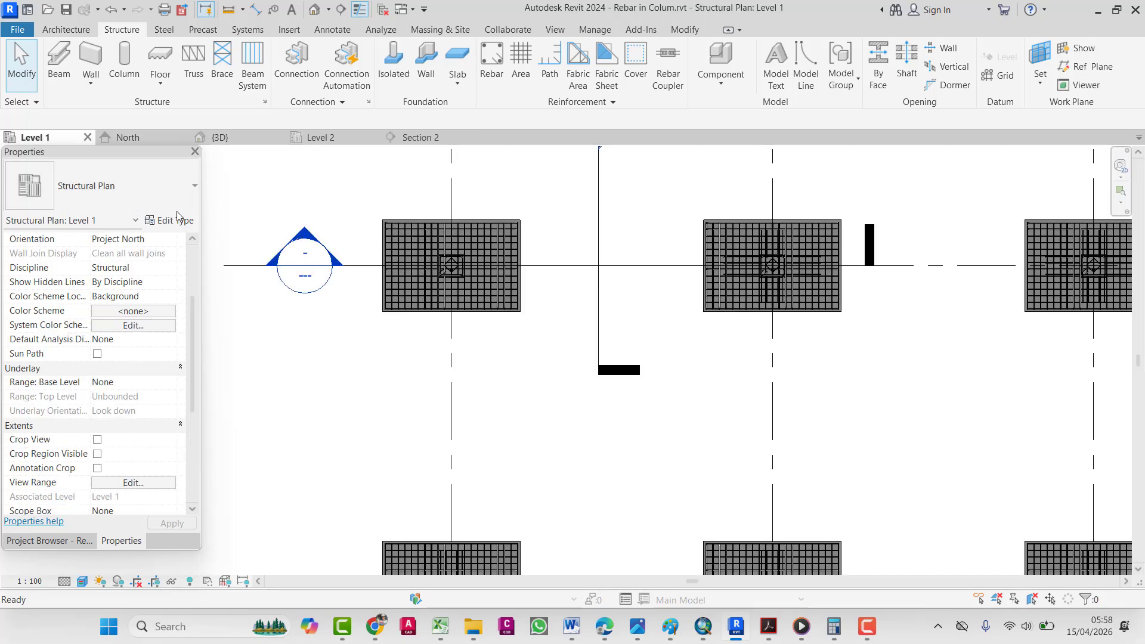
- In the Section 2 view, set up 10M rebar of straight shape M_00 with placement perpendicular to the cover
click(321, 139)
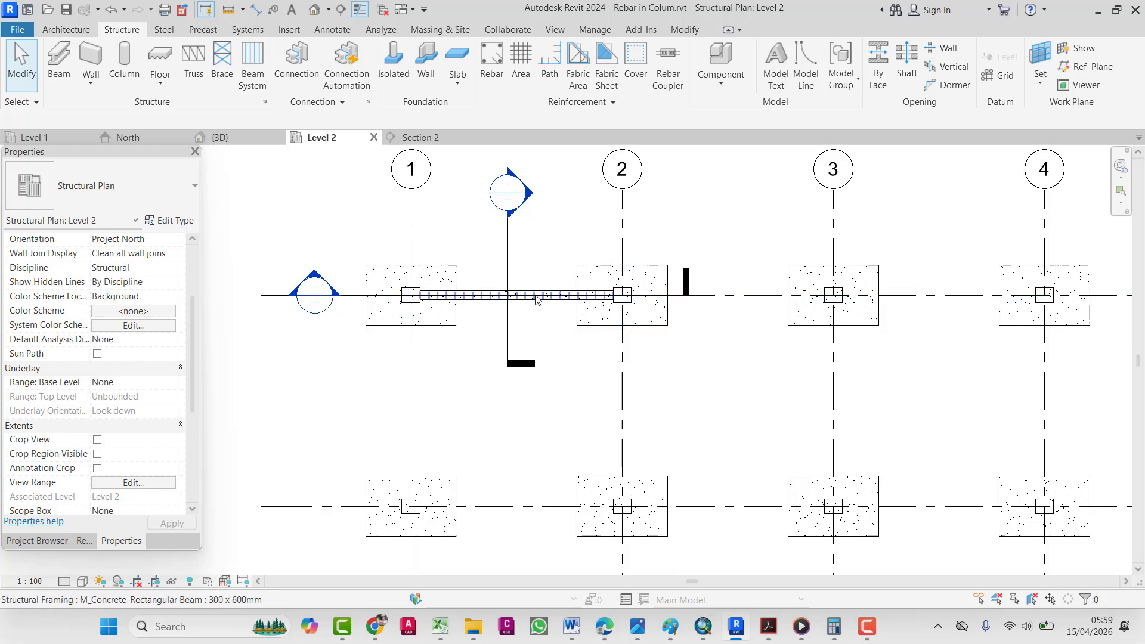
double_click(477, 247)
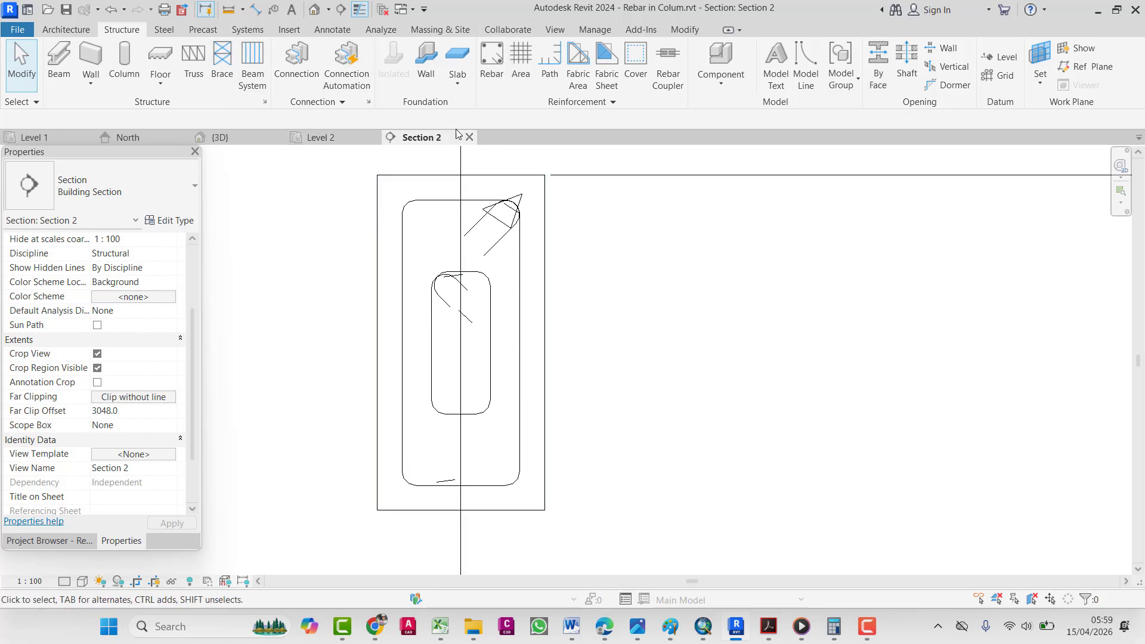
click(492, 59)
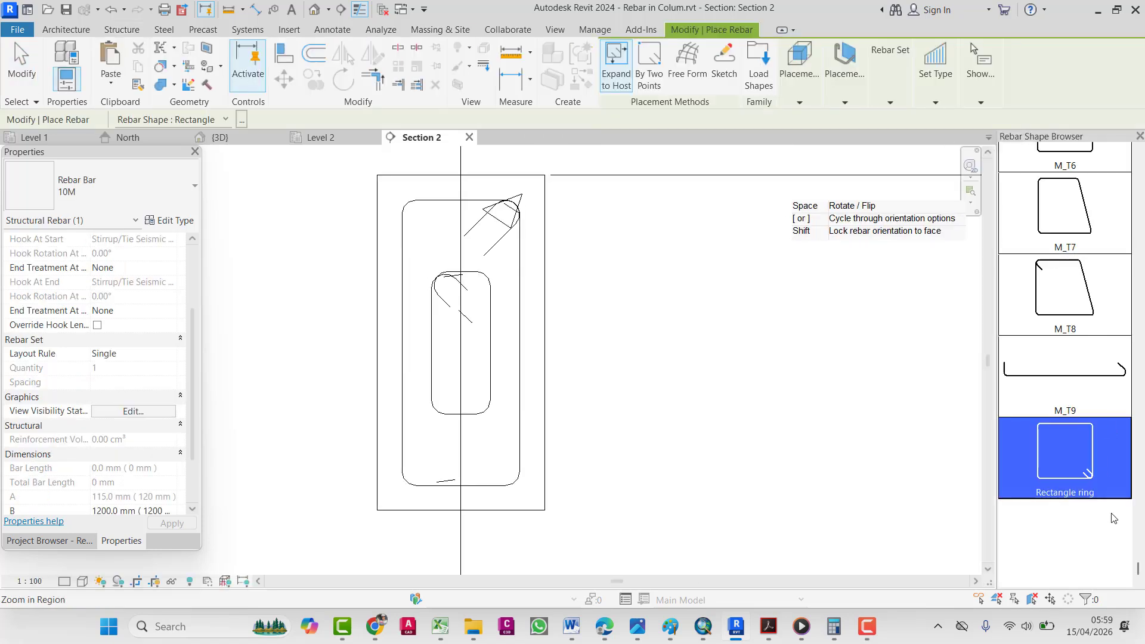
drag(1139, 568, 1138, 156)
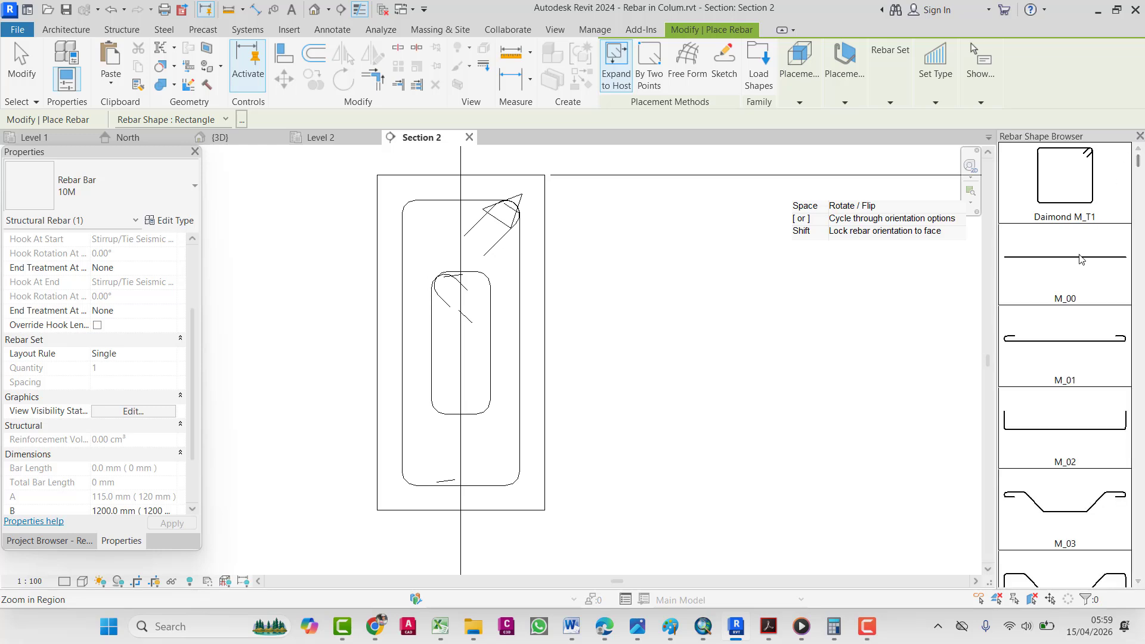
click(1032, 259)
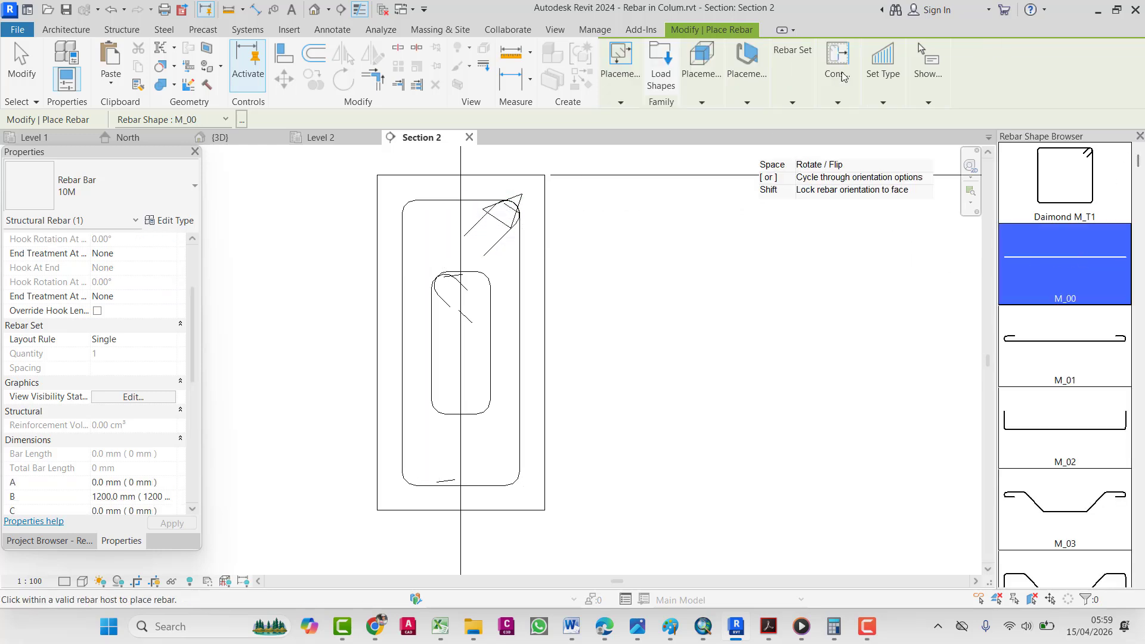
mouse_move(746, 69)
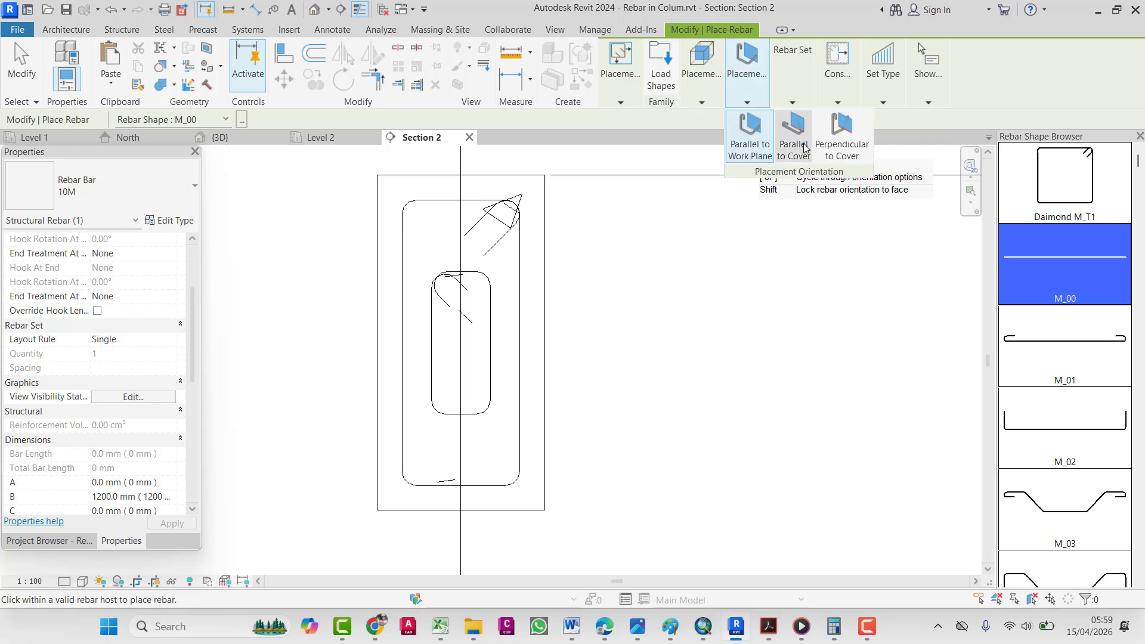
click(833, 146)
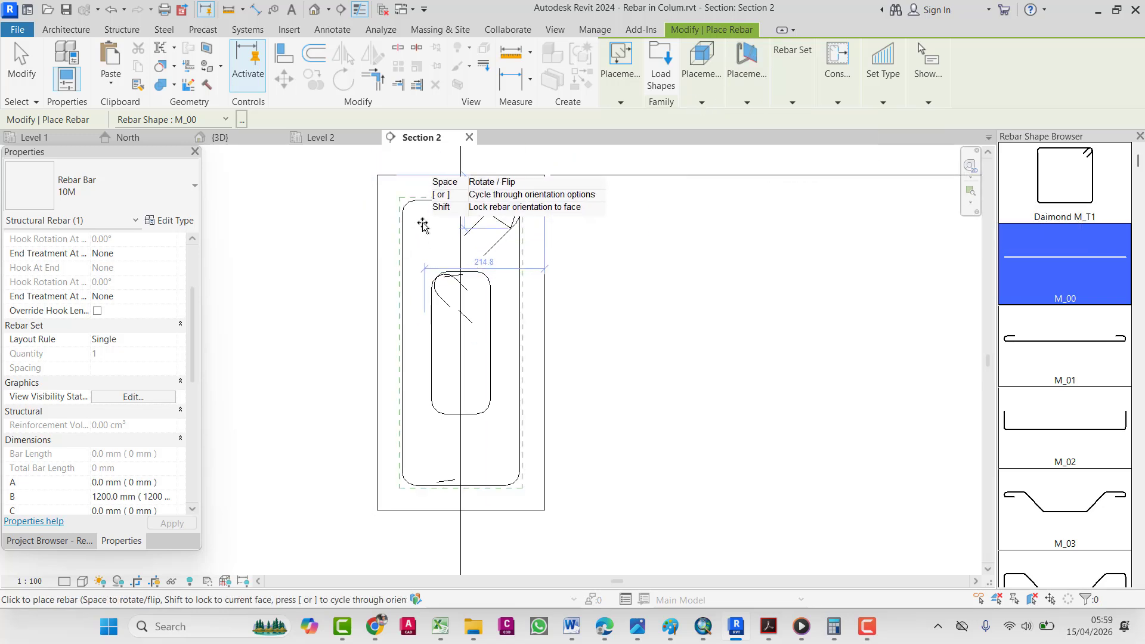
- Place longitudinal bars inside the outer stirrup at its four corners, plus three spaced down its right leg
scroll(414, 213, up, 5)
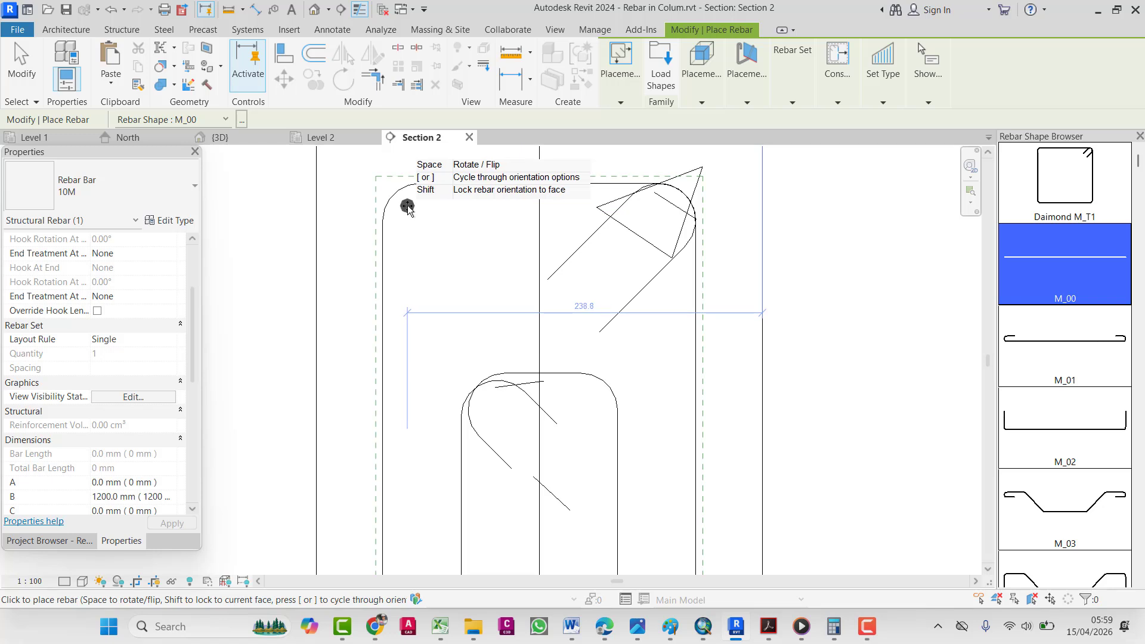
click(403, 206)
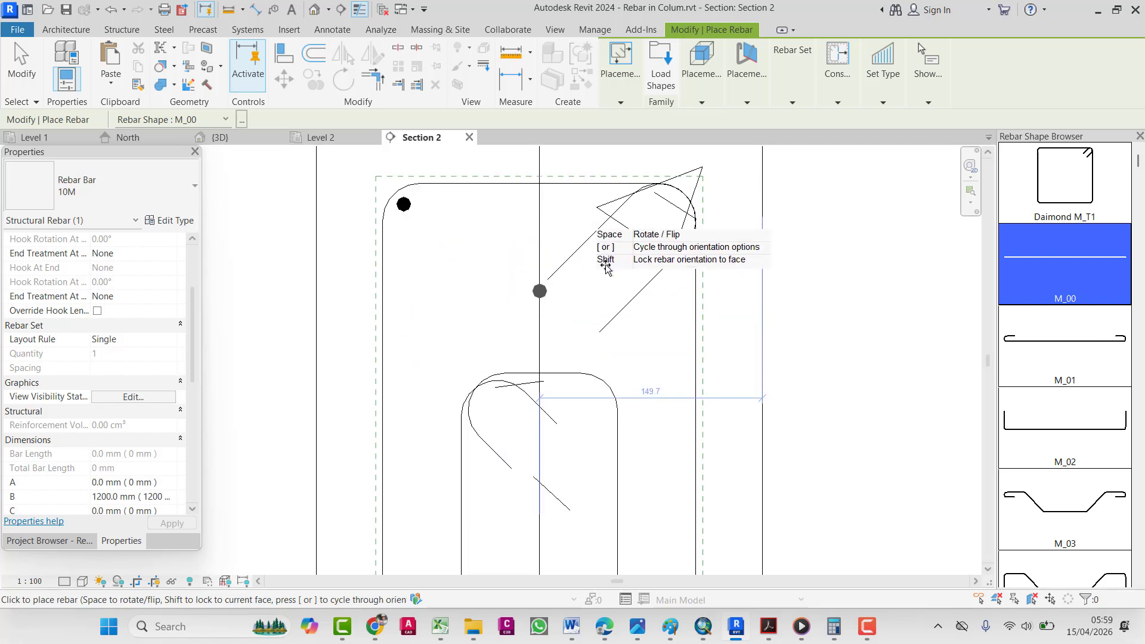
click(621, 207)
scroll(592, 205, down, 3)
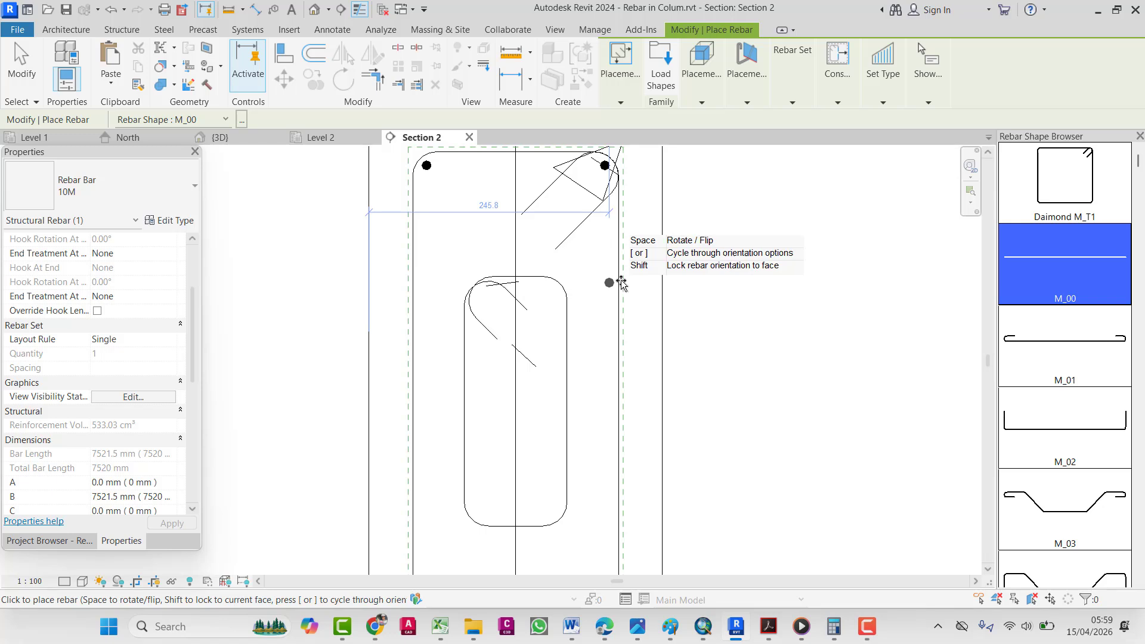
click(622, 284)
scroll(607, 367, down, 1)
middle_drag(607, 401, 609, 300)
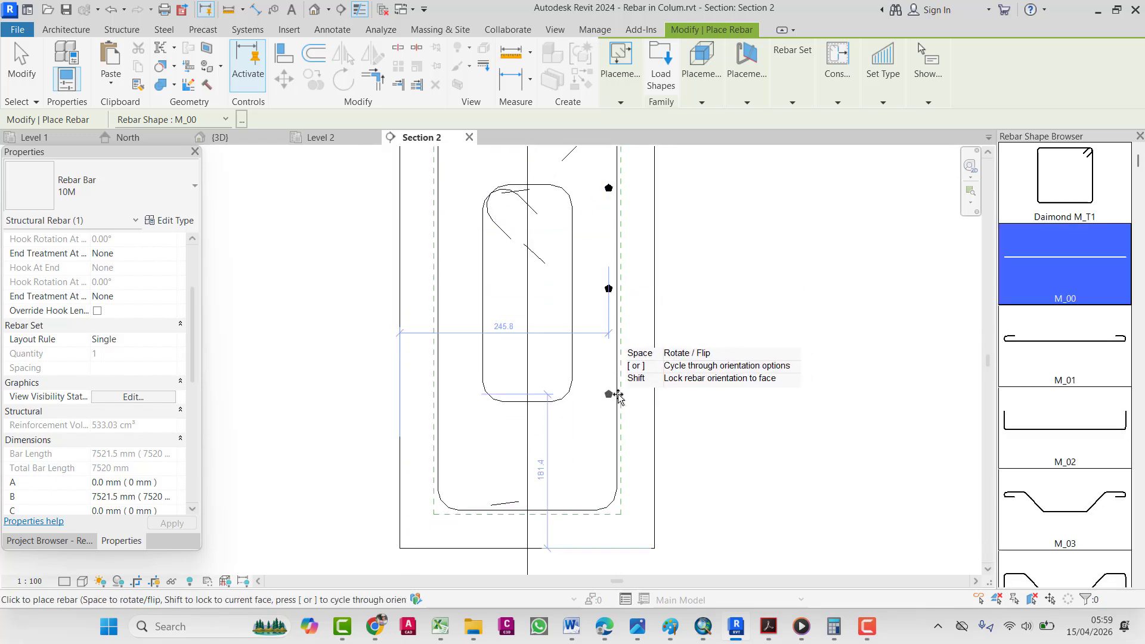
click(618, 501)
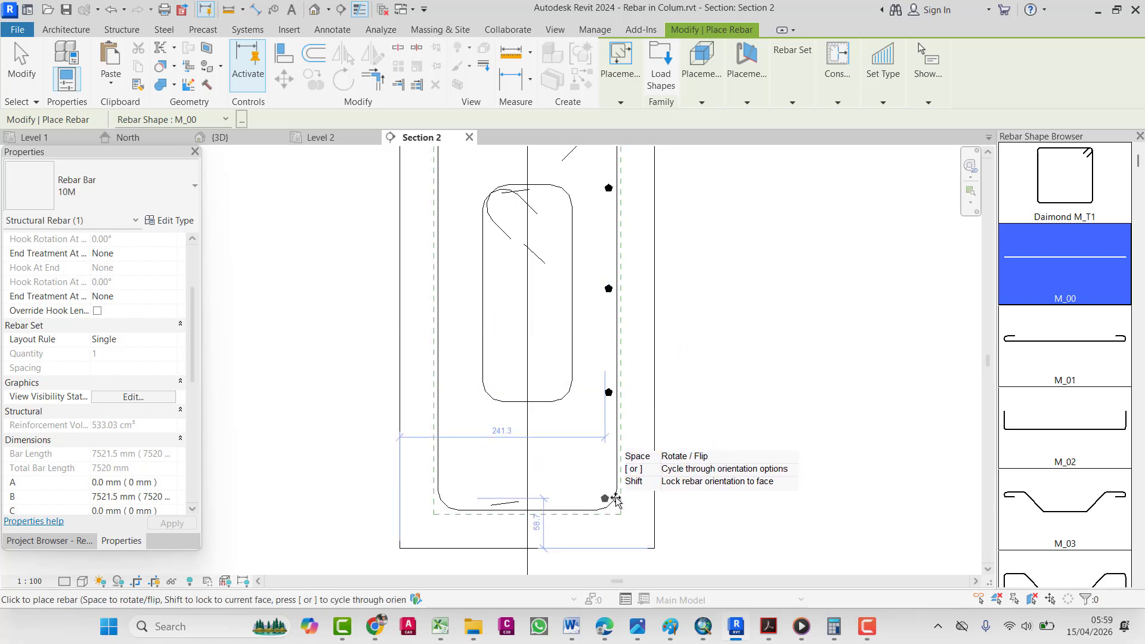
click(449, 501)
key(Escape)
key(Escape)
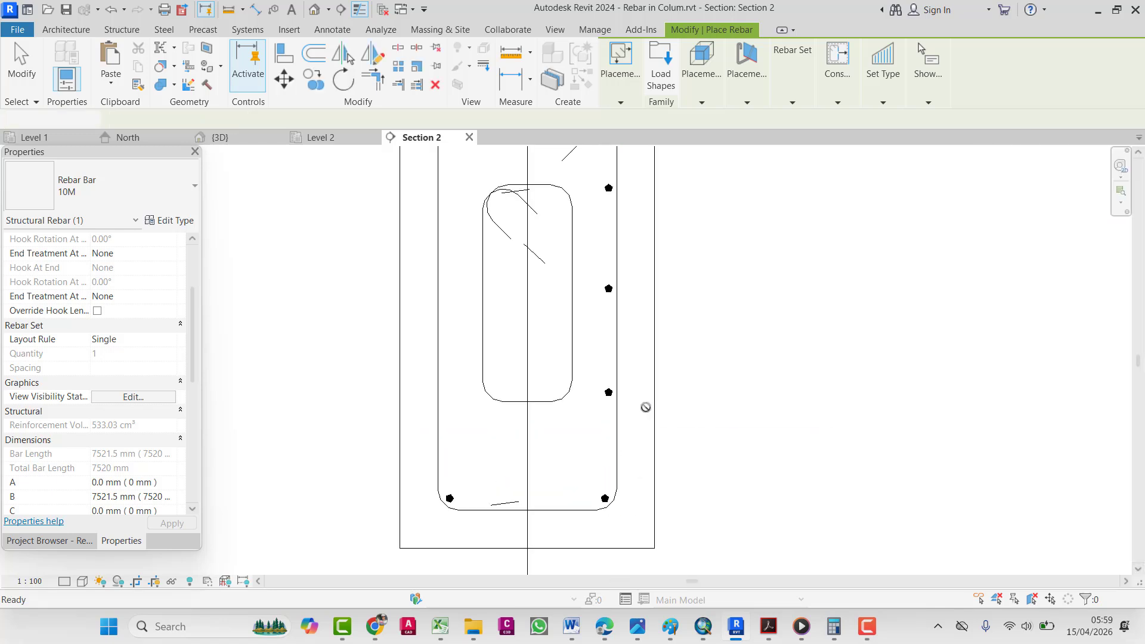
- Mirror the three intermediate bars on the outer stirrup's right leg about the beam's vertical centre line
scroll(635, 390, down, 3)
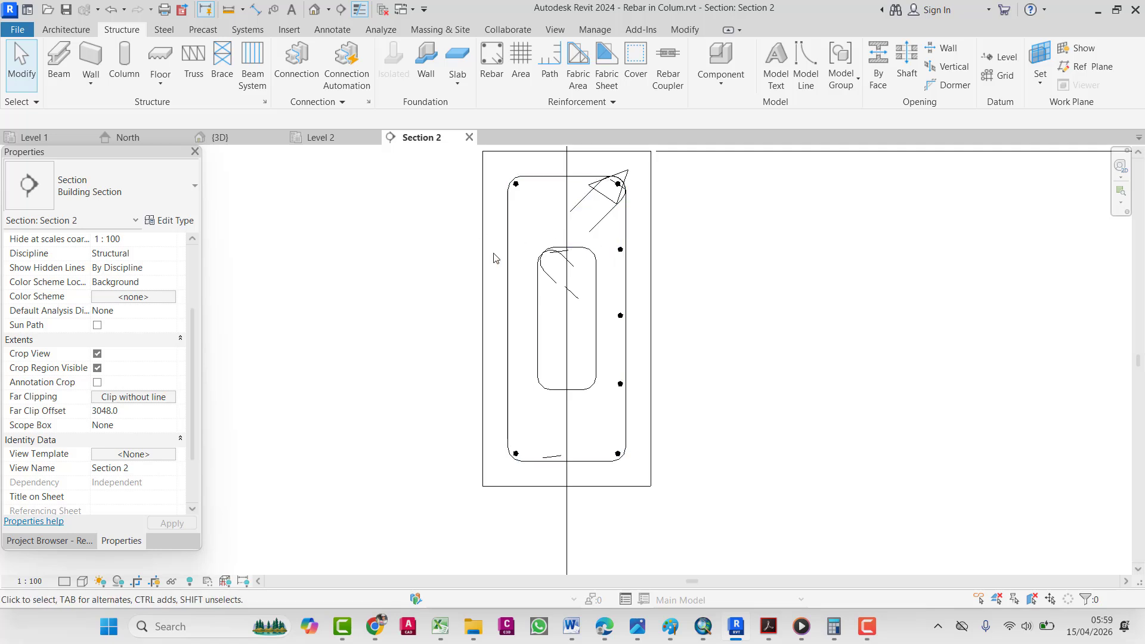
drag(606, 236, 696, 395)
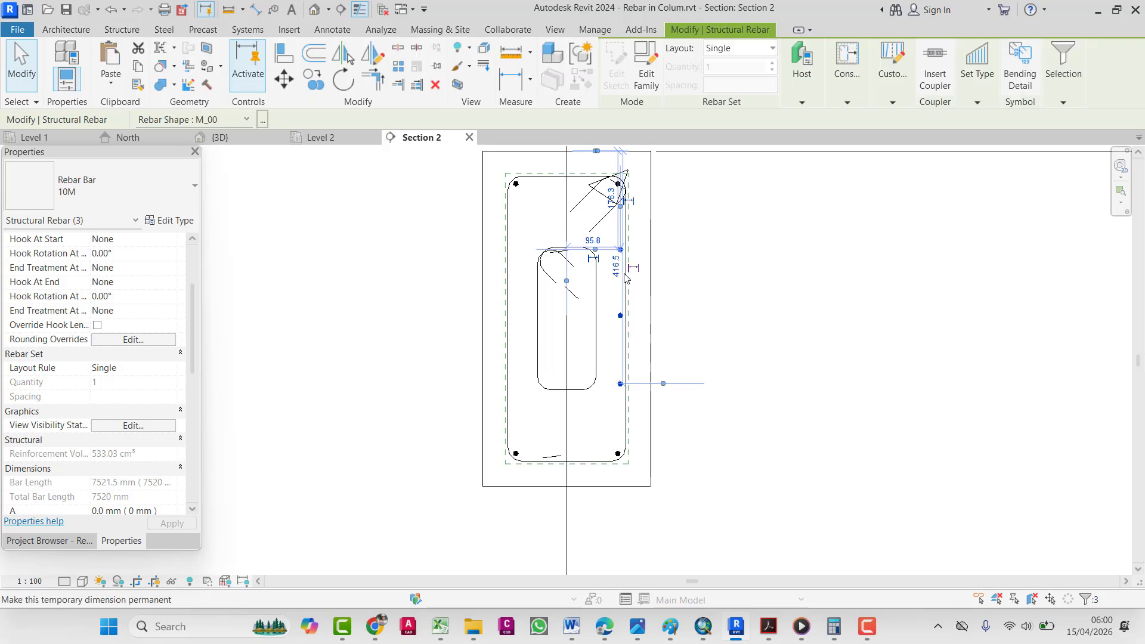
key(Escape)
drag(607, 235, 676, 396)
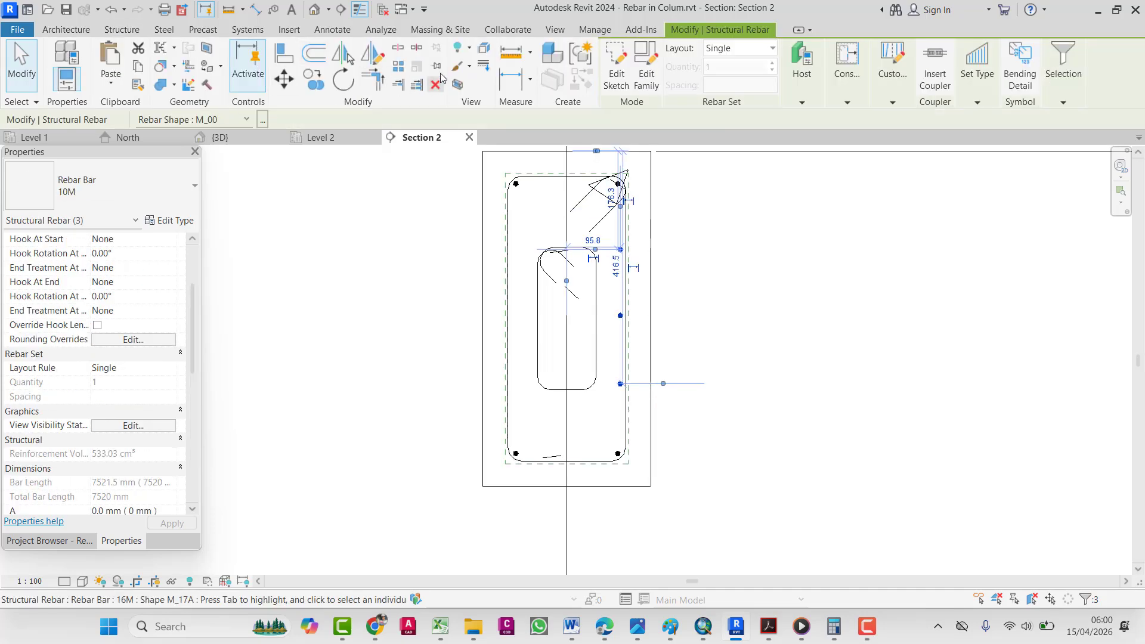
click(352, 51)
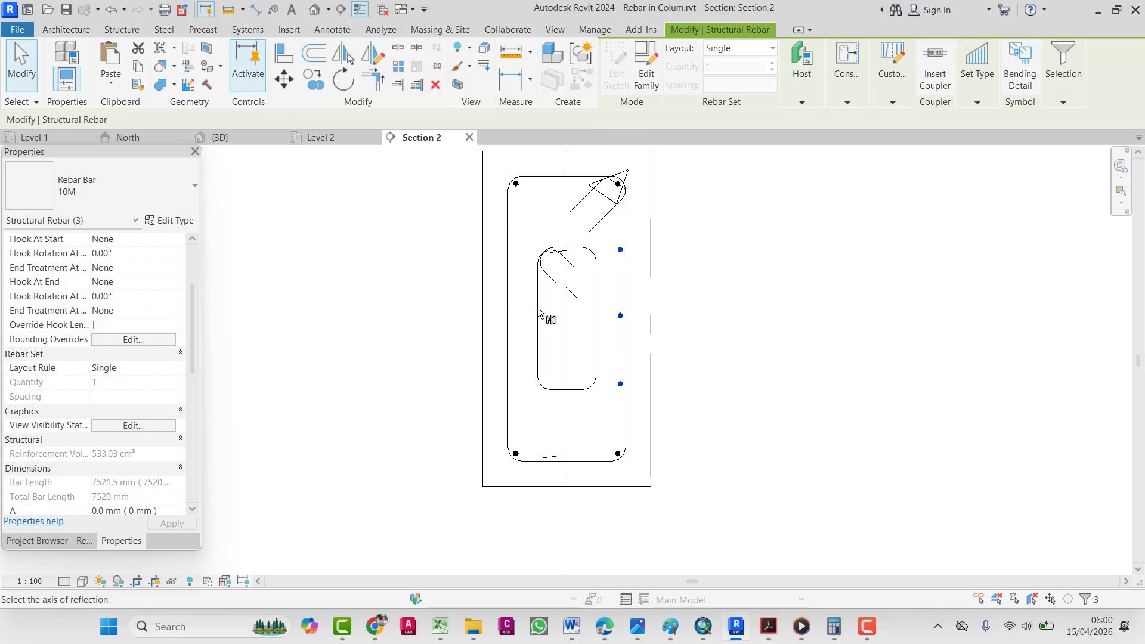
click(567, 243)
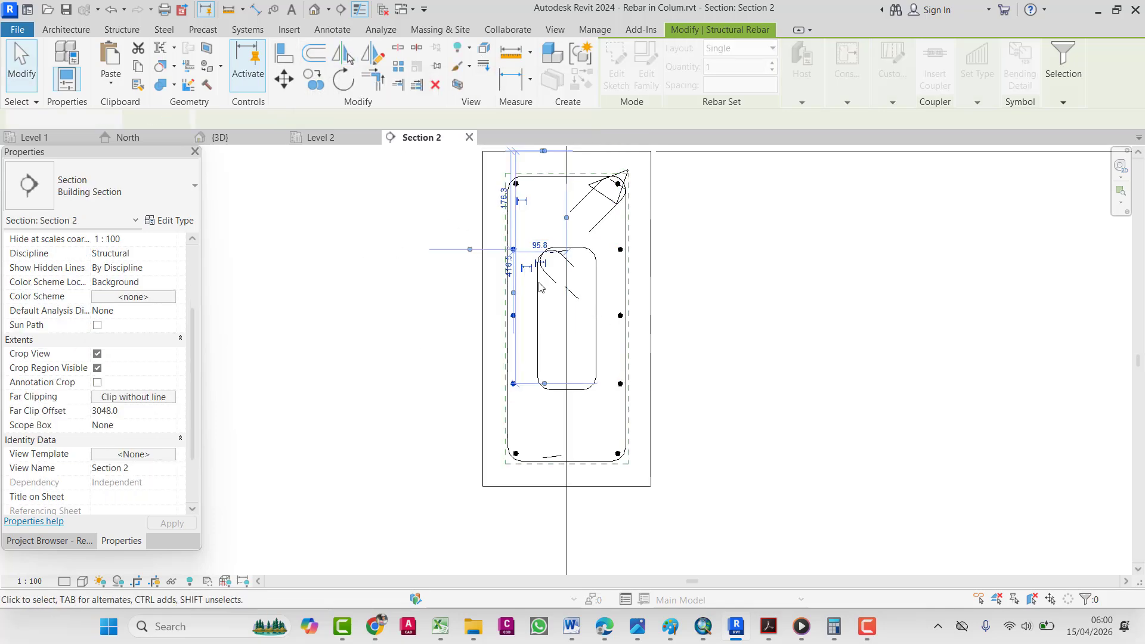
key(Escape)
middle_drag(569, 345, 498, 356)
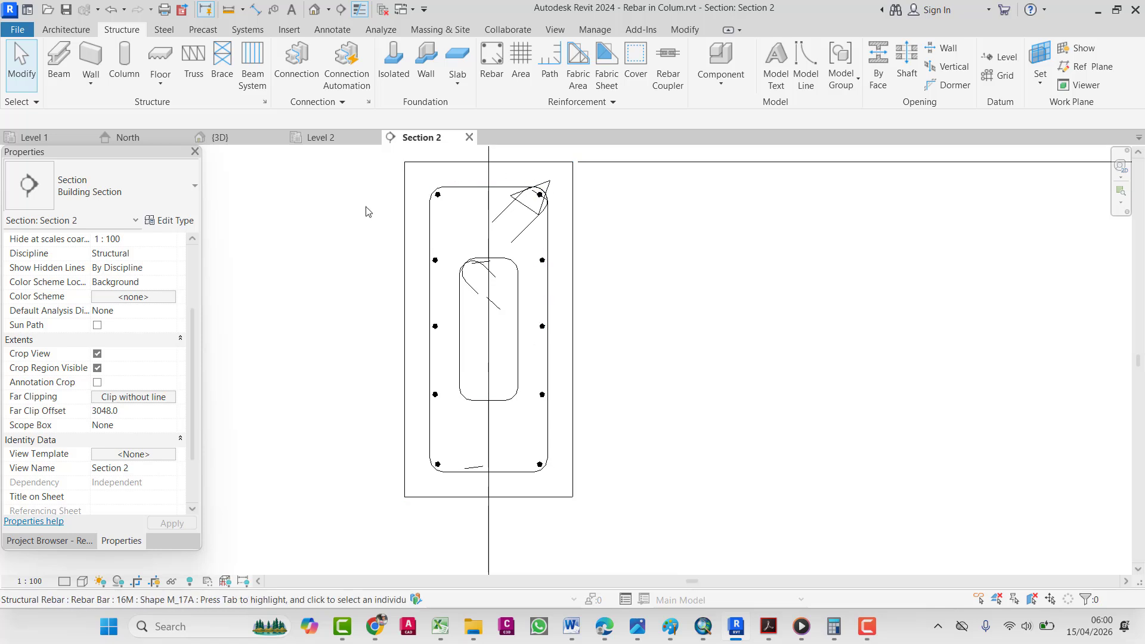
- Place 10M straight M_00 bars at the inner stirrup's four corners and midway down its right leg
scroll(547, 265, up, 2)
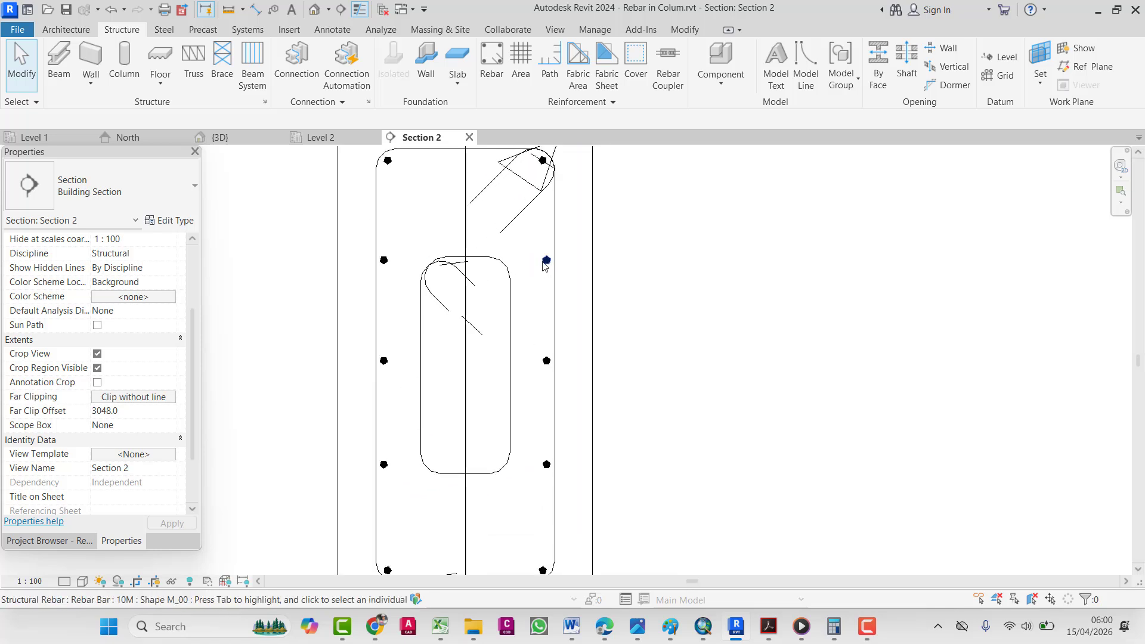
scroll(542, 266, down, 2)
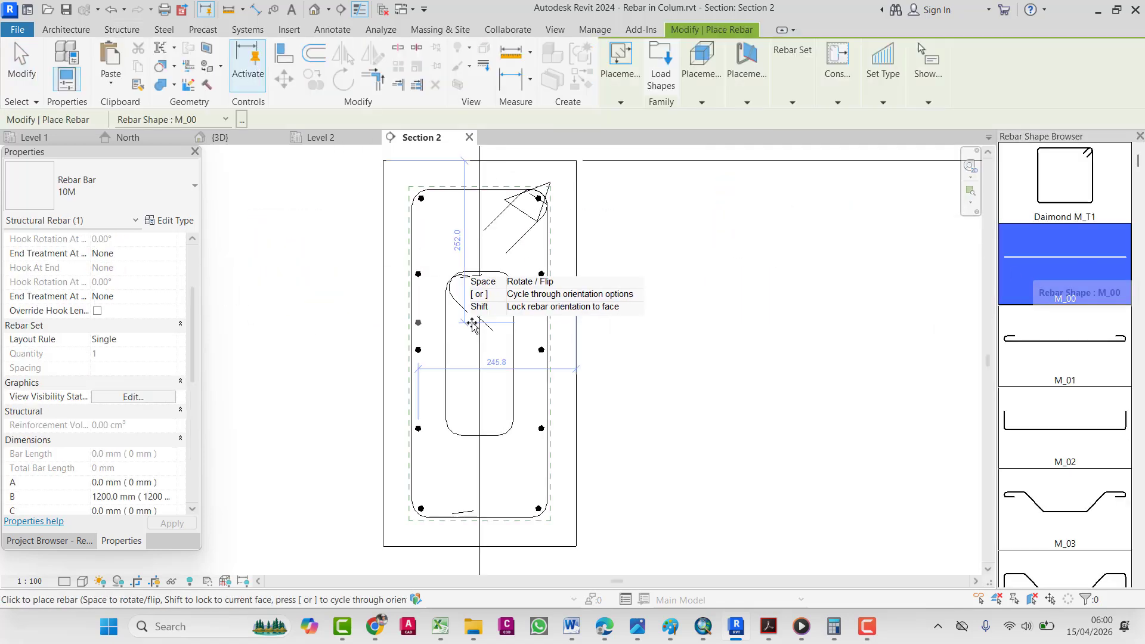
scroll(457, 284, up, 4)
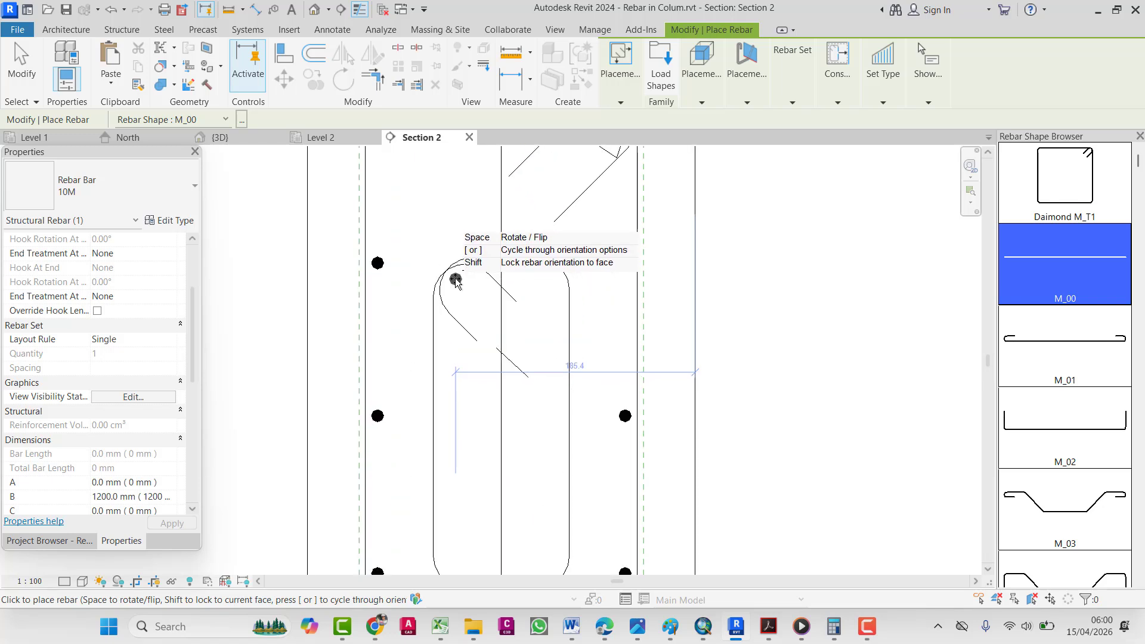
click(457, 284)
click(552, 277)
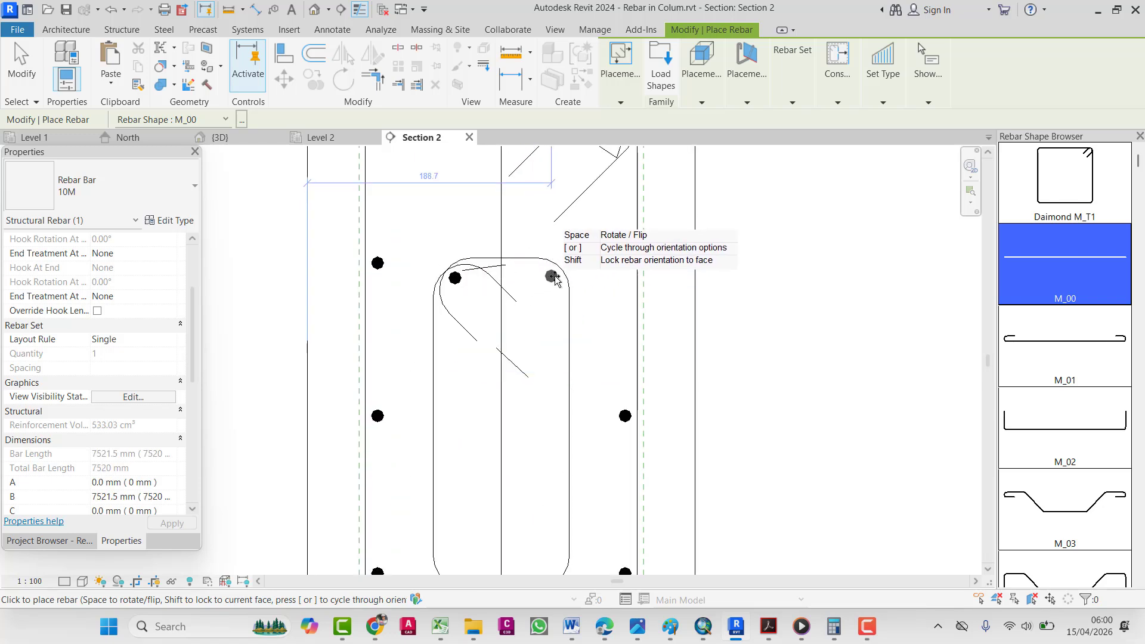
middle_drag(523, 417, 547, 350)
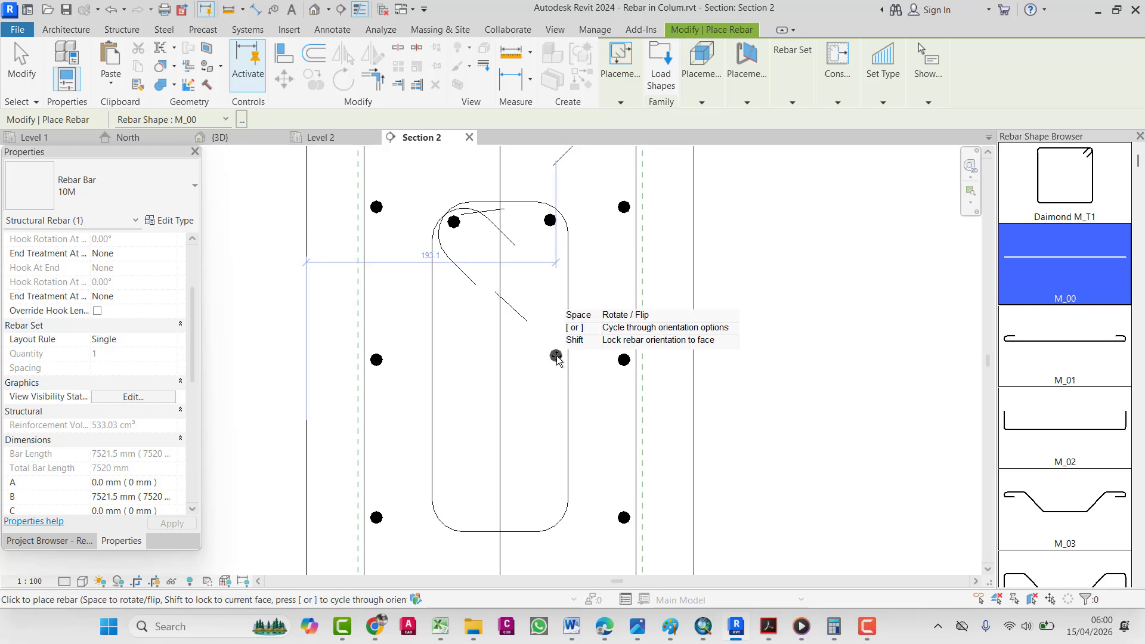
click(556, 358)
click(555, 506)
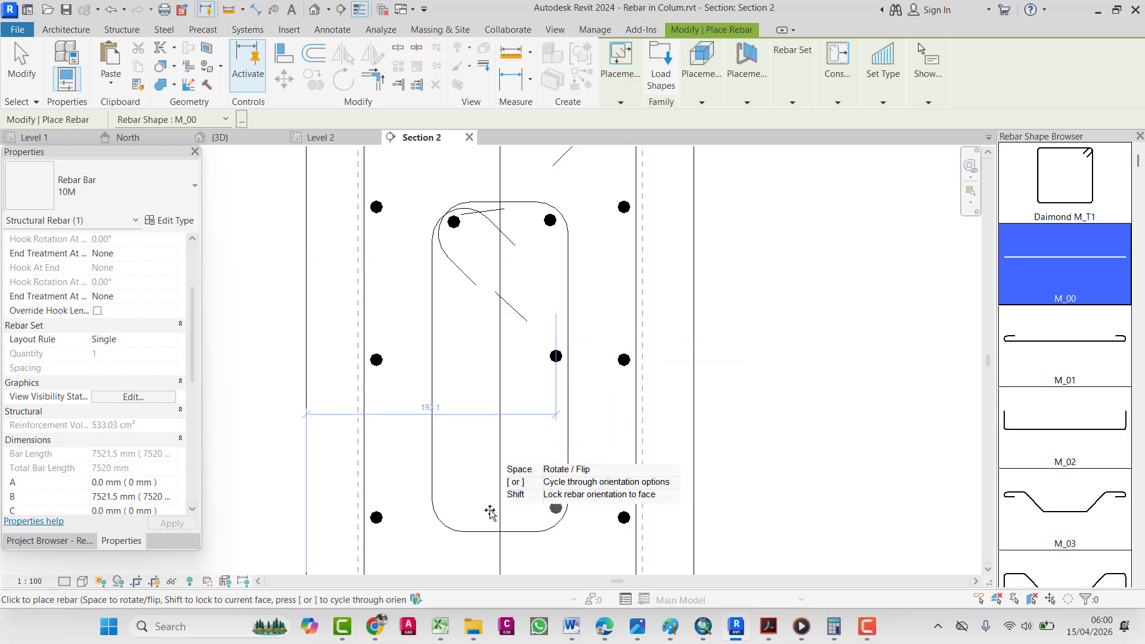
click(449, 508)
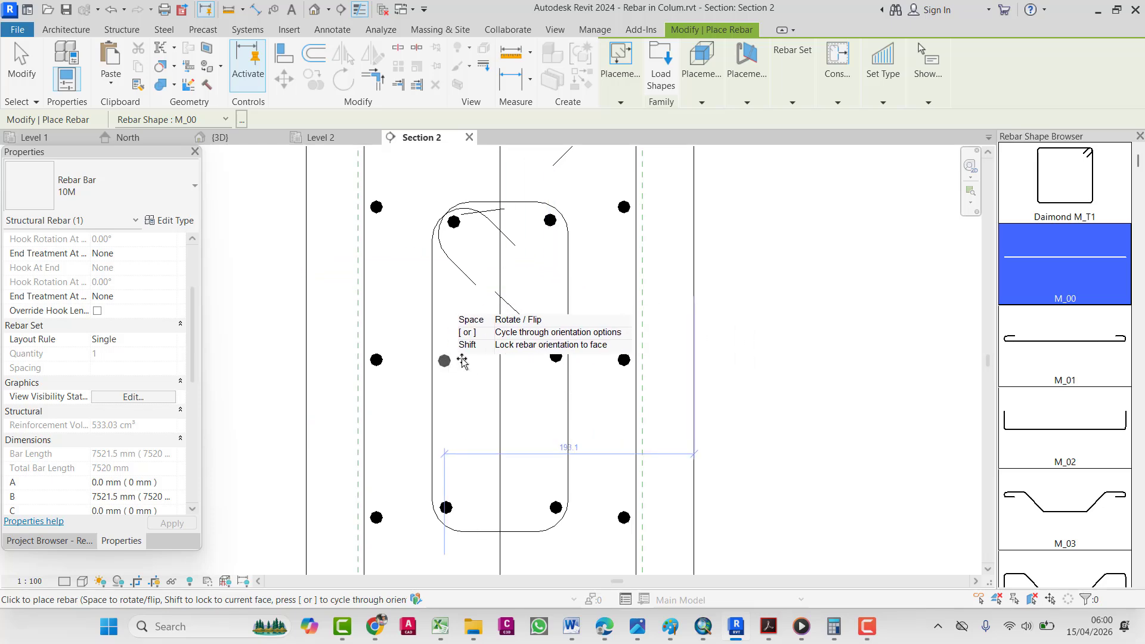
key(Escape)
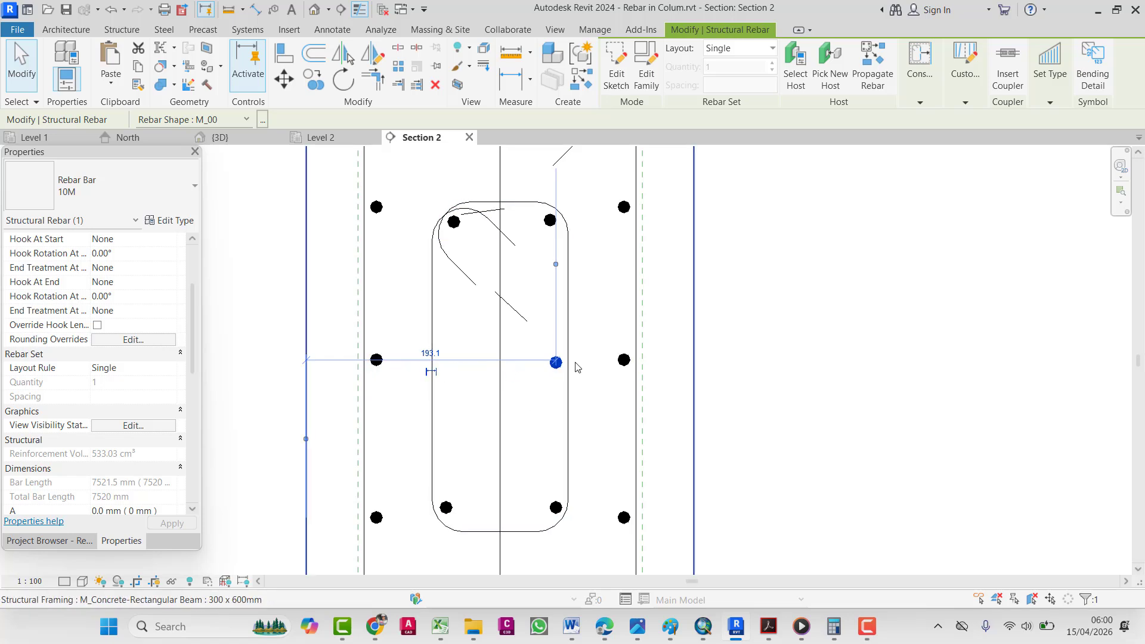
- Nudge the inner stirrup's right middle bar upward to line up with the outer stirrup's middle bars
click(625, 360)
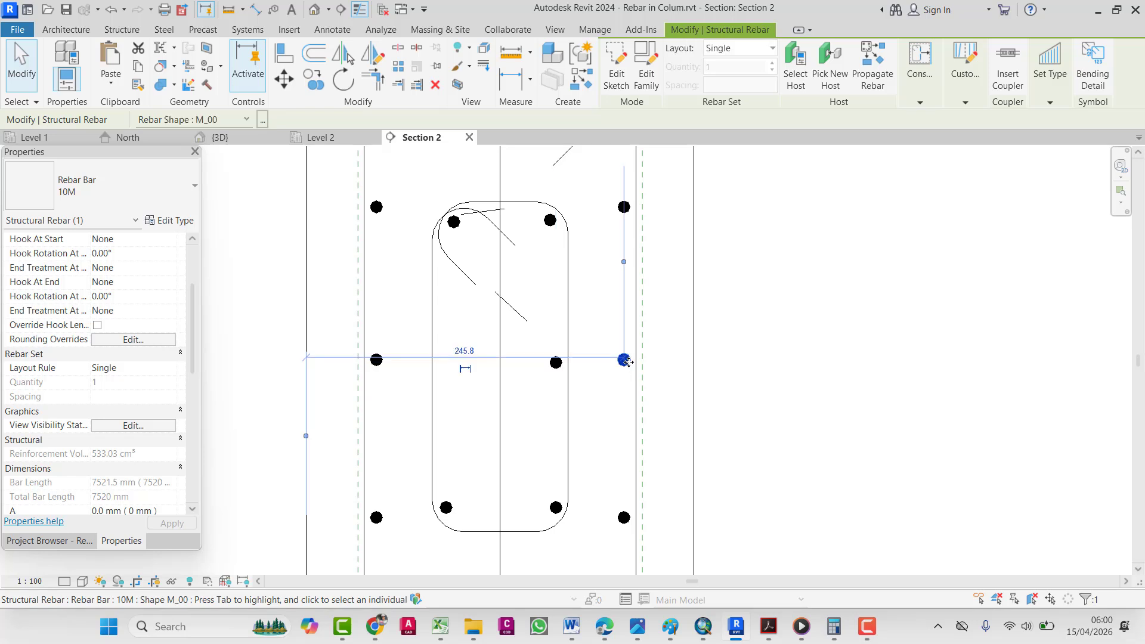
click(556, 363)
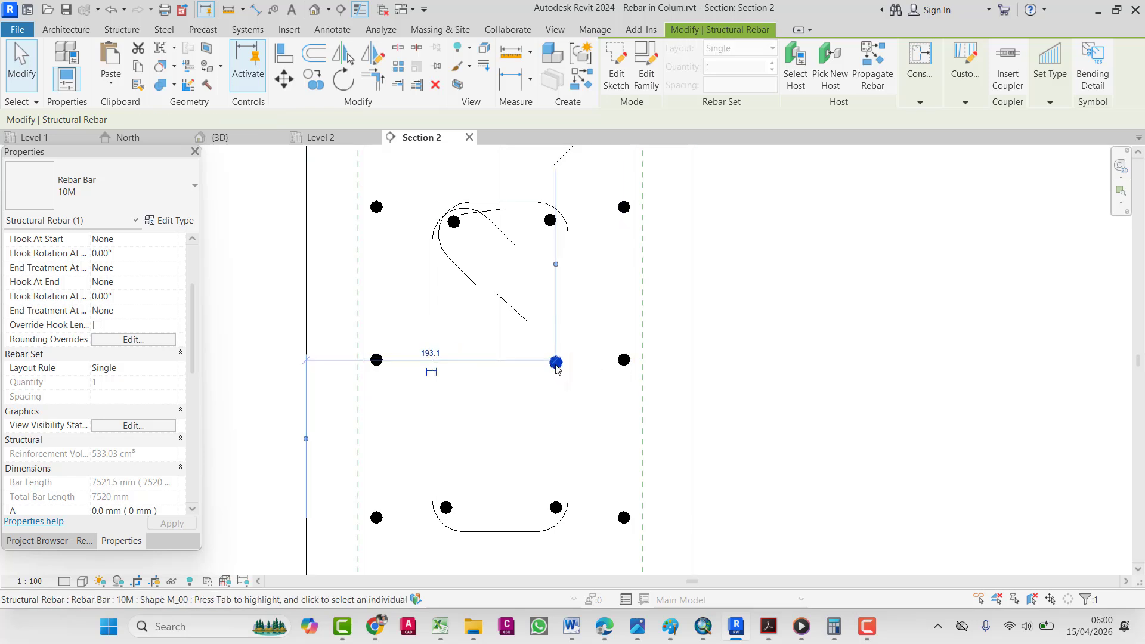
key(Up)
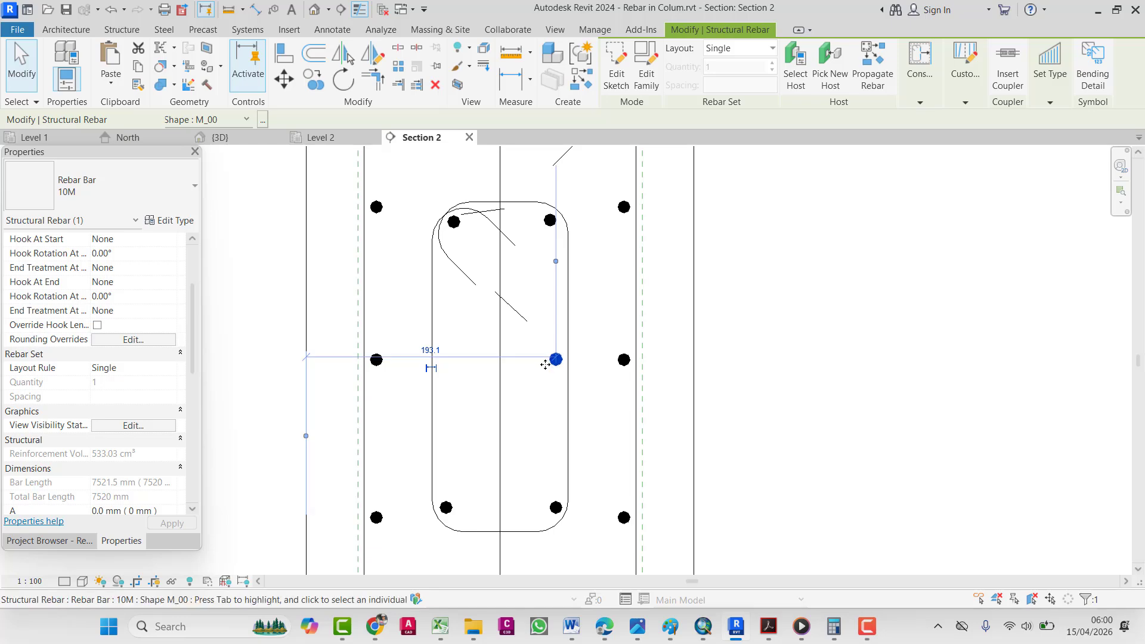
- Mirror a copy of the inner stirrup's right middle bar about the beam's vertical centre line
click(537, 352)
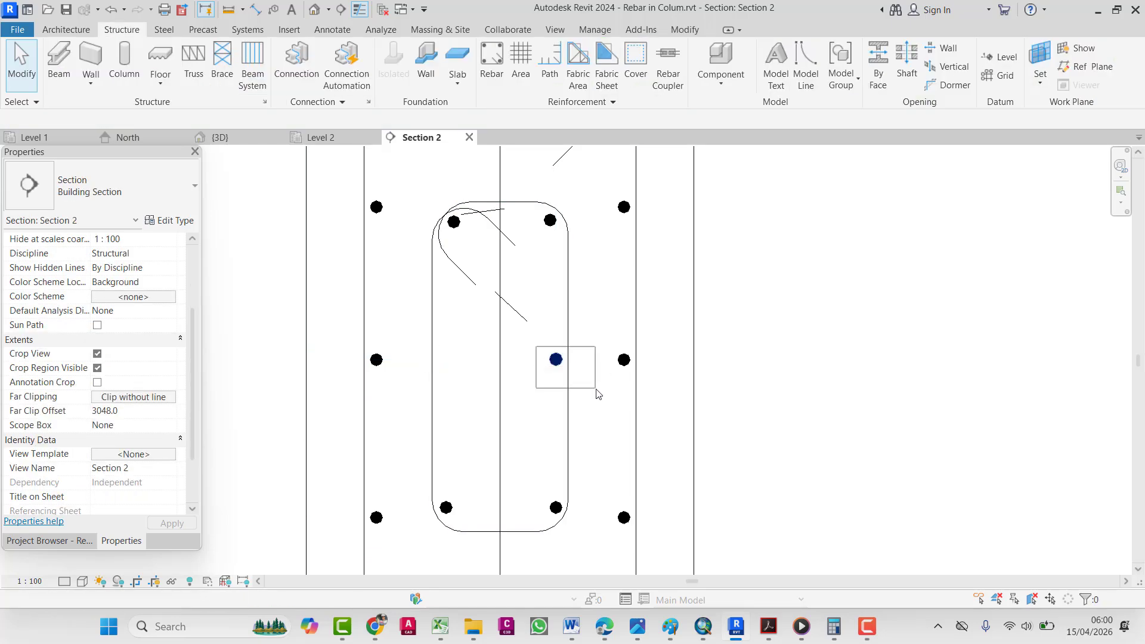
drag(598, 393, 598, 394)
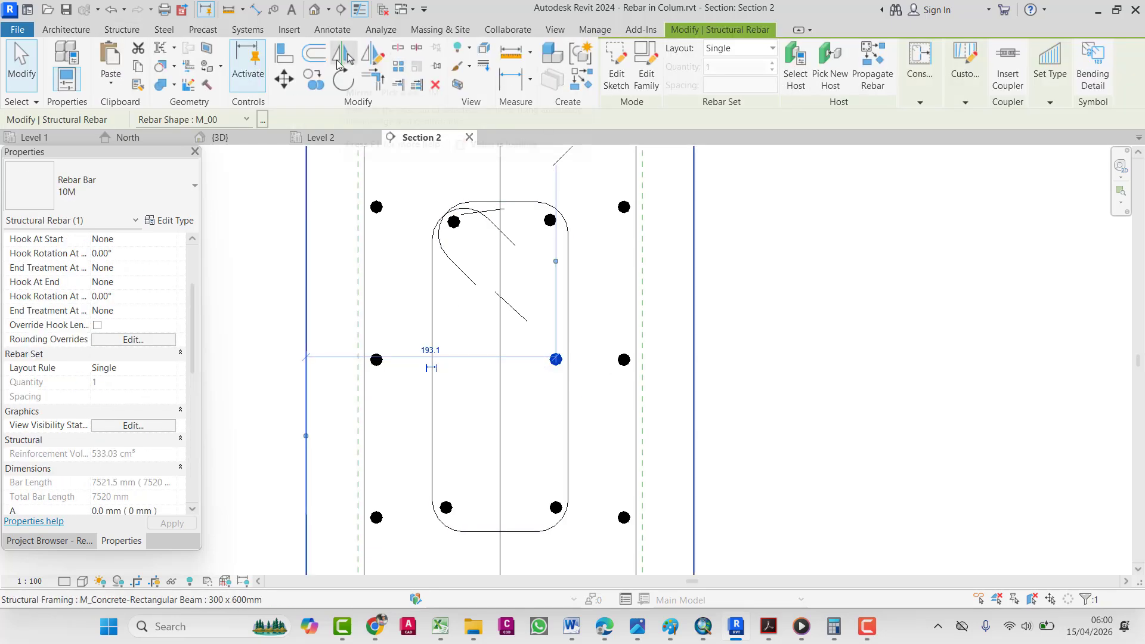
click(344, 55)
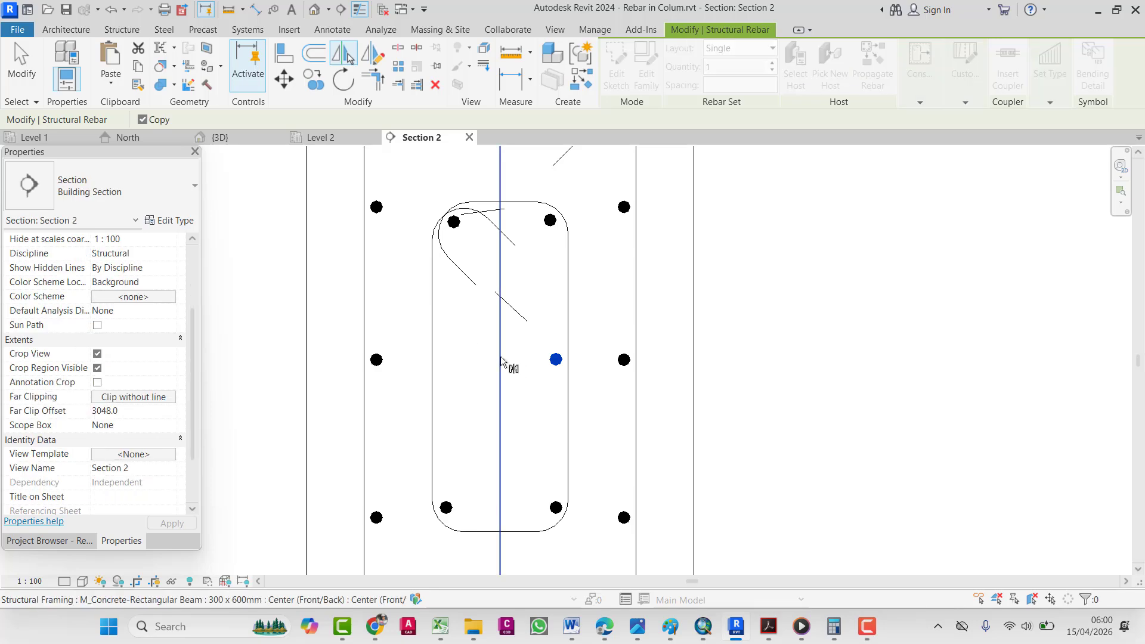
click(499, 420)
click(396, 404)
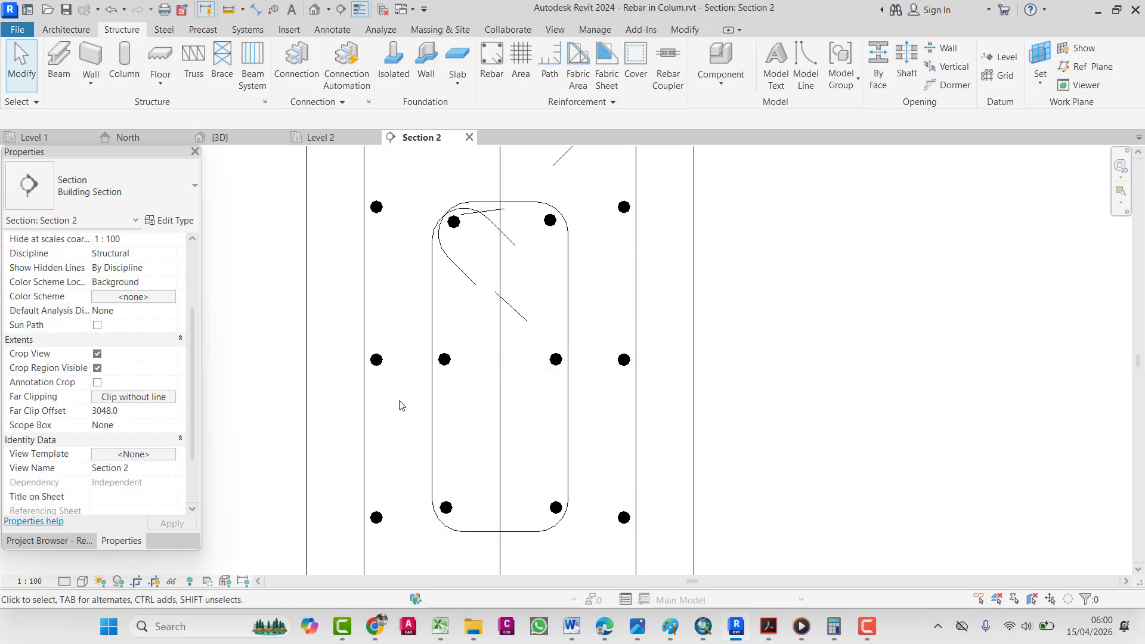
scroll(549, 403, down, 4)
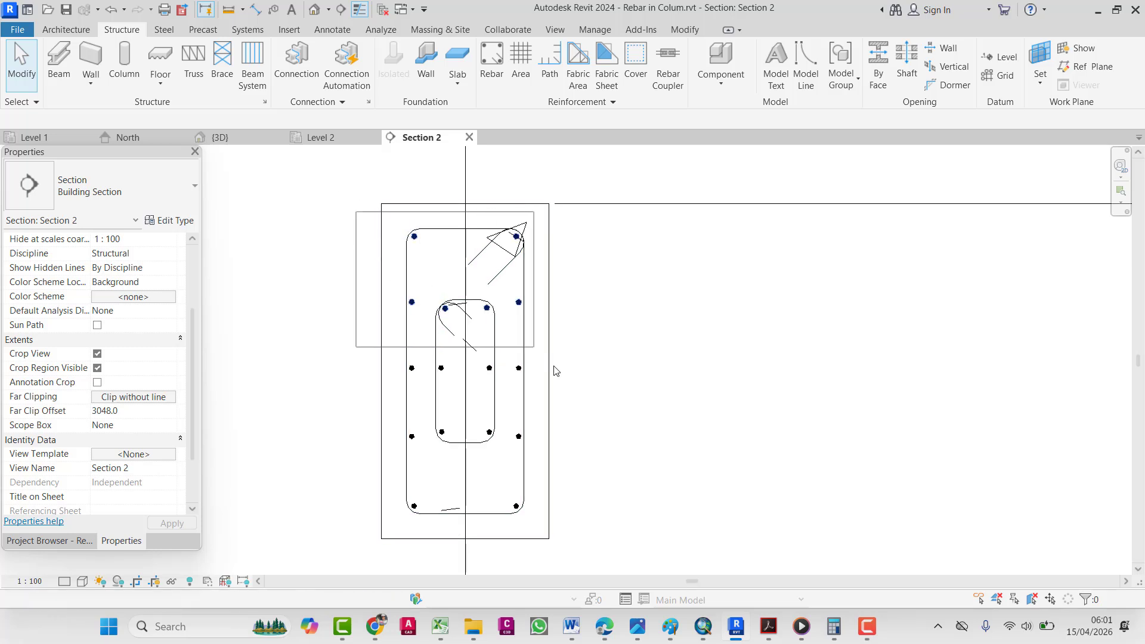
- Show all the beam's stirrups and longitudinal bars unobscured in the {3D} view
drag(355, 211, 621, 535)
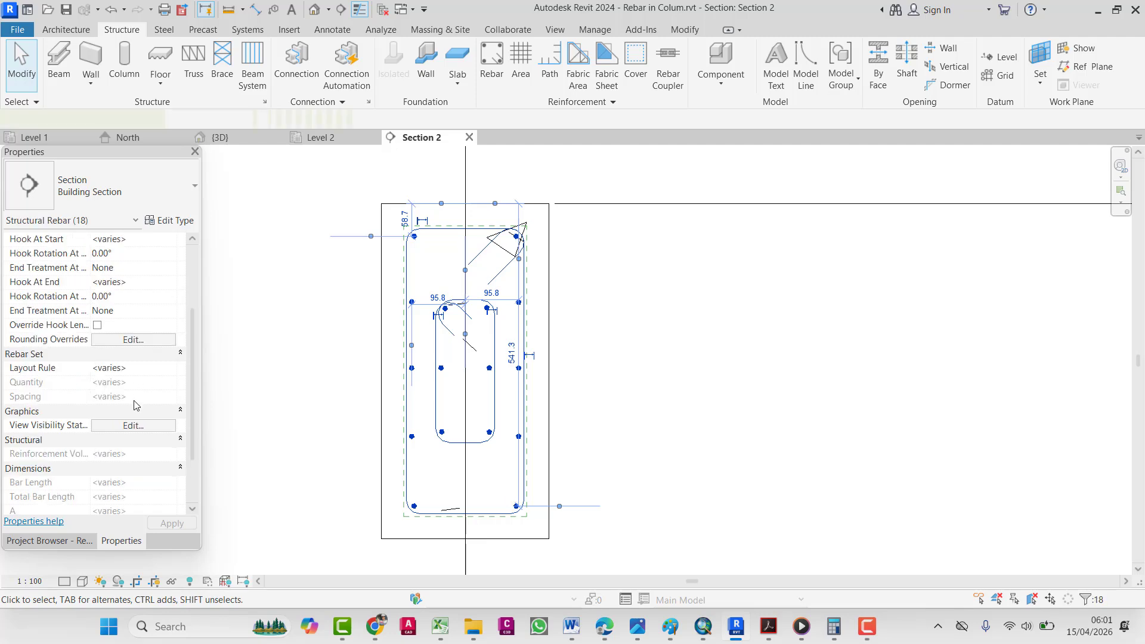
click(133, 426)
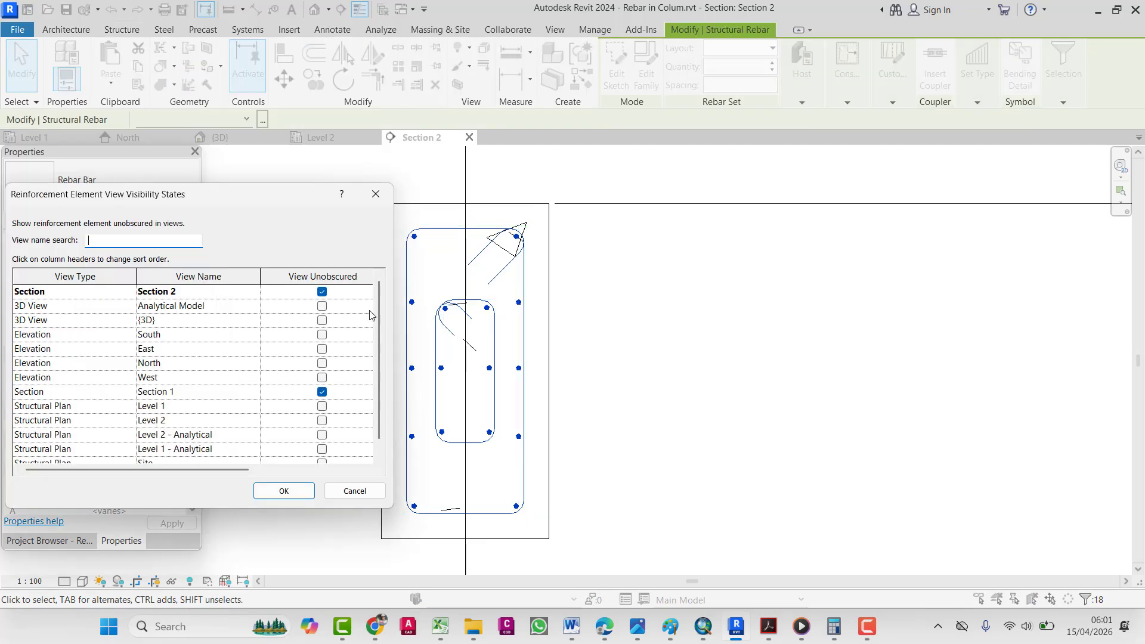
click(319, 323)
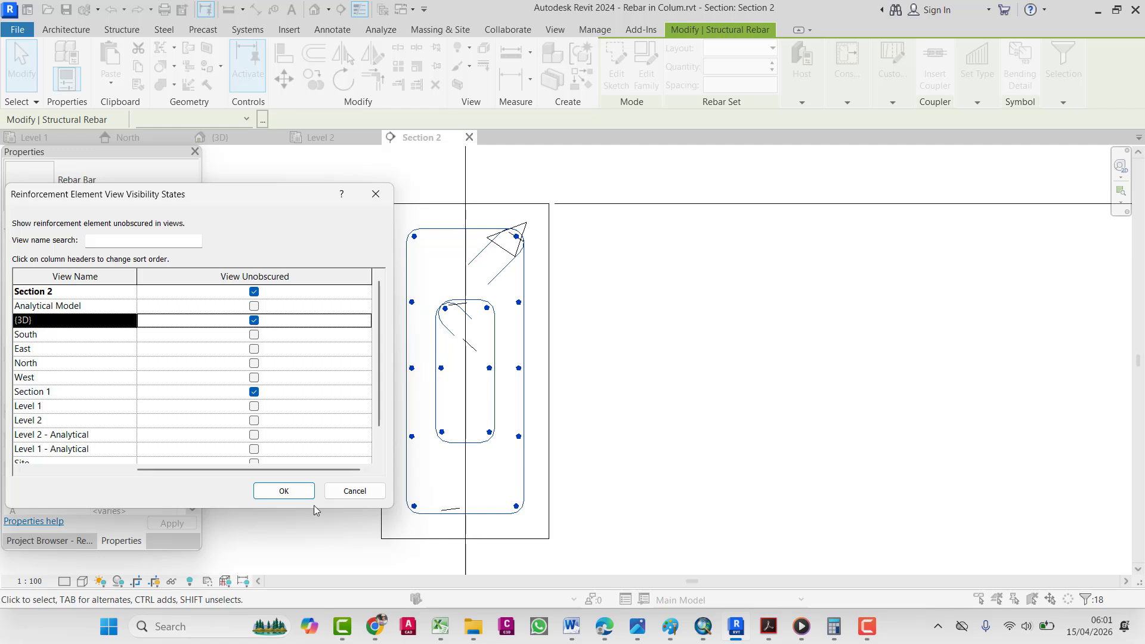
click(285, 491)
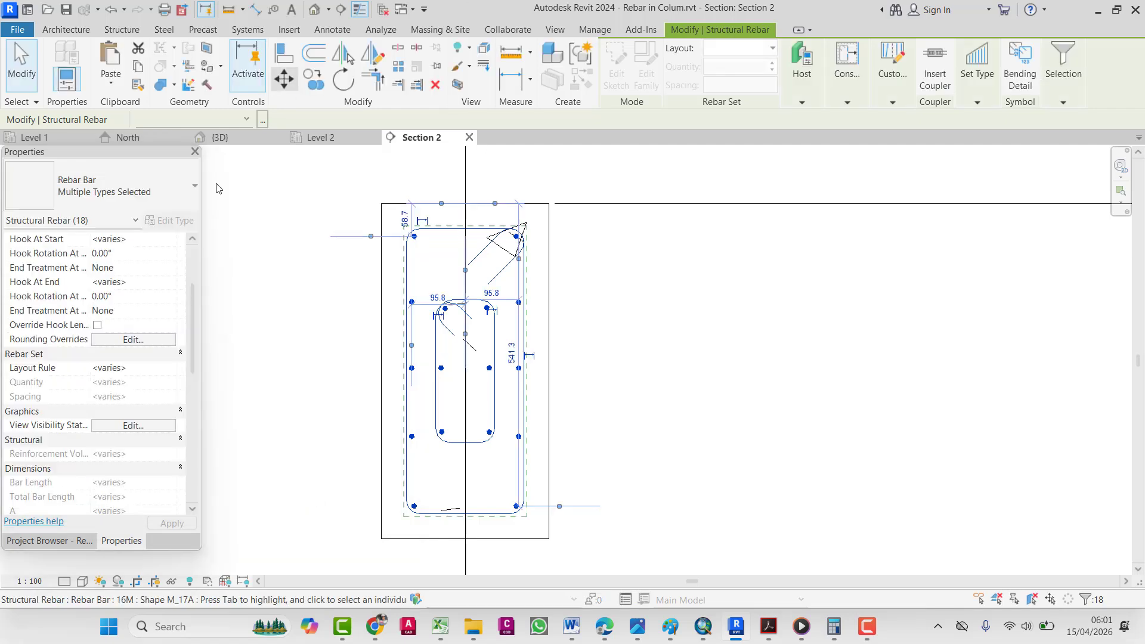
- Examine in the 3D view how the beam's stirrups and longitudinal bars run into the columns at both ends
click(220, 137)
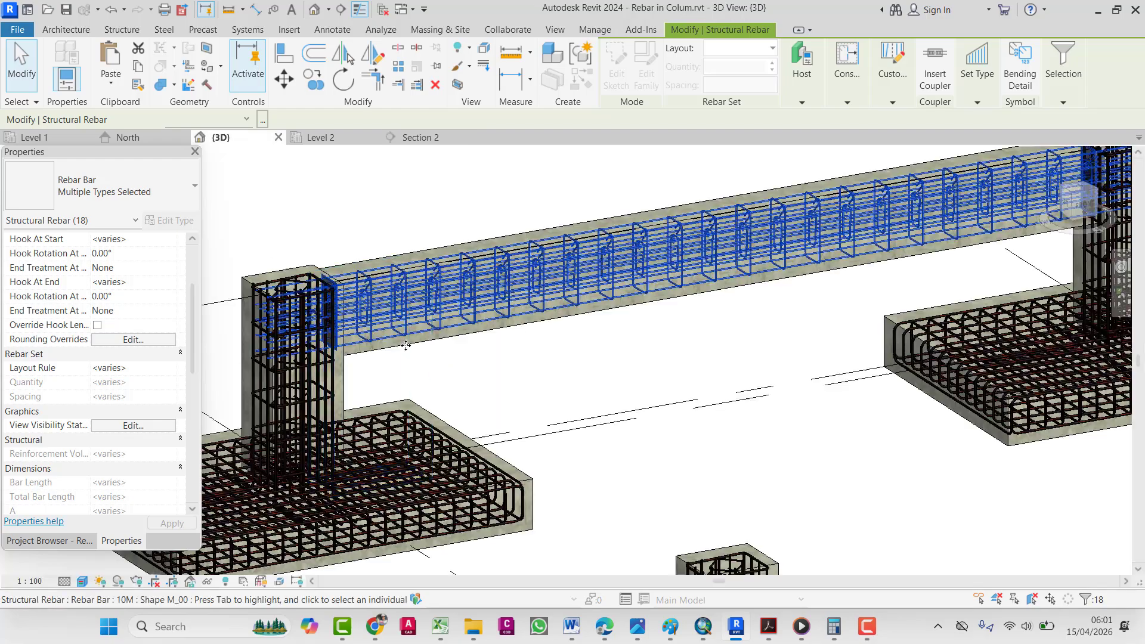
click(626, 329)
middle_drag(694, 331, 545, 379)
scroll(765, 317, up, 5)
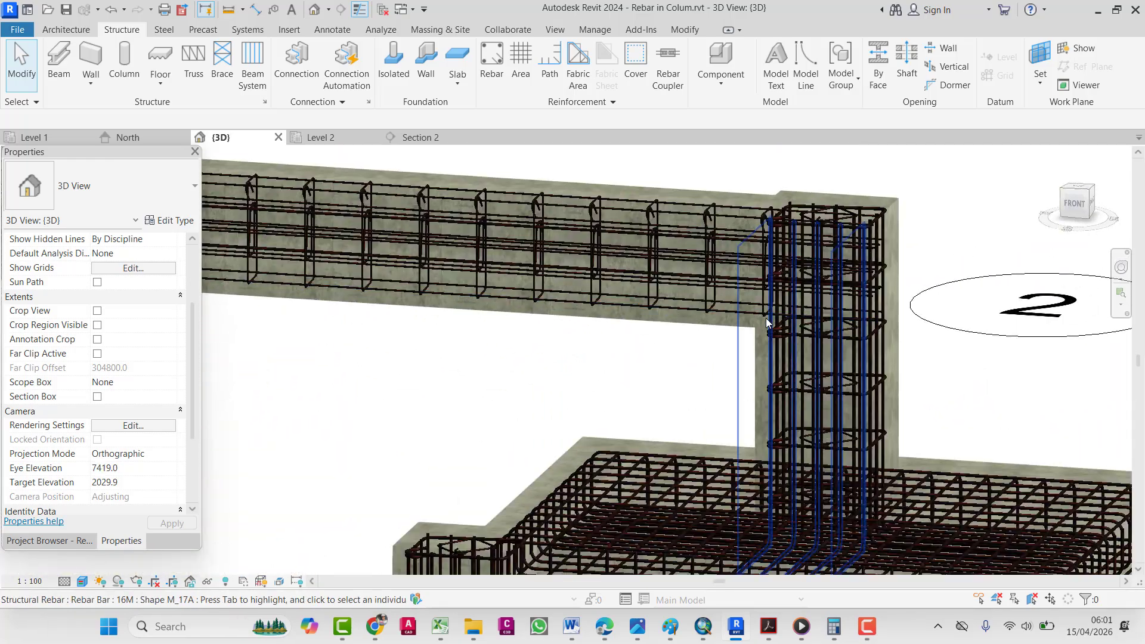
middle_drag(764, 318, 700, 368)
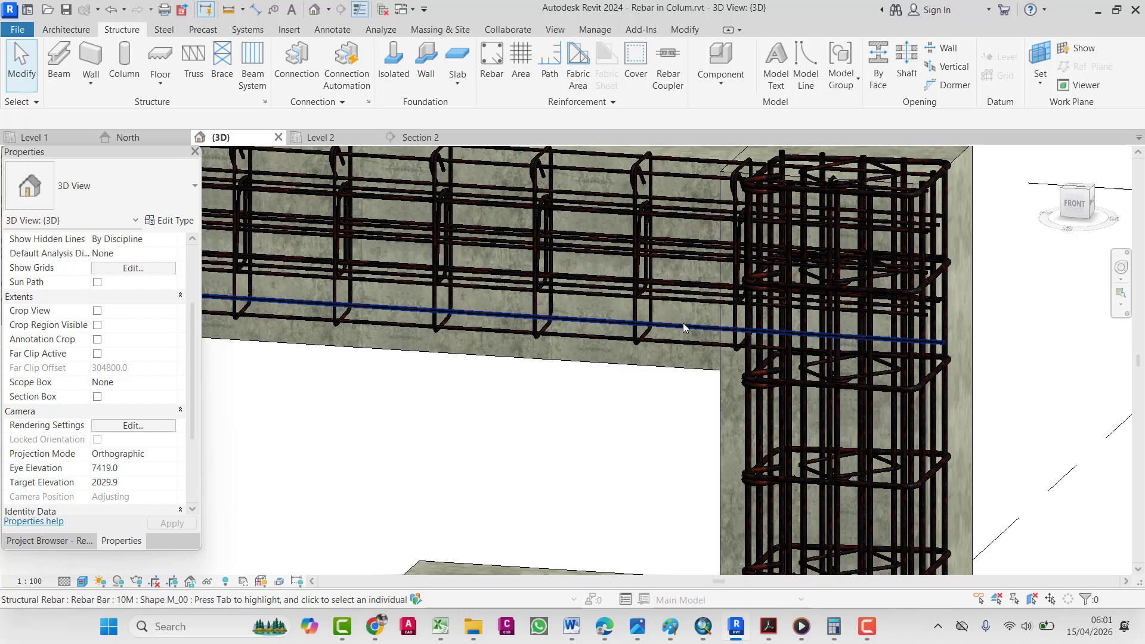
click(618, 342)
middle_drag(618, 341, 454, 307)
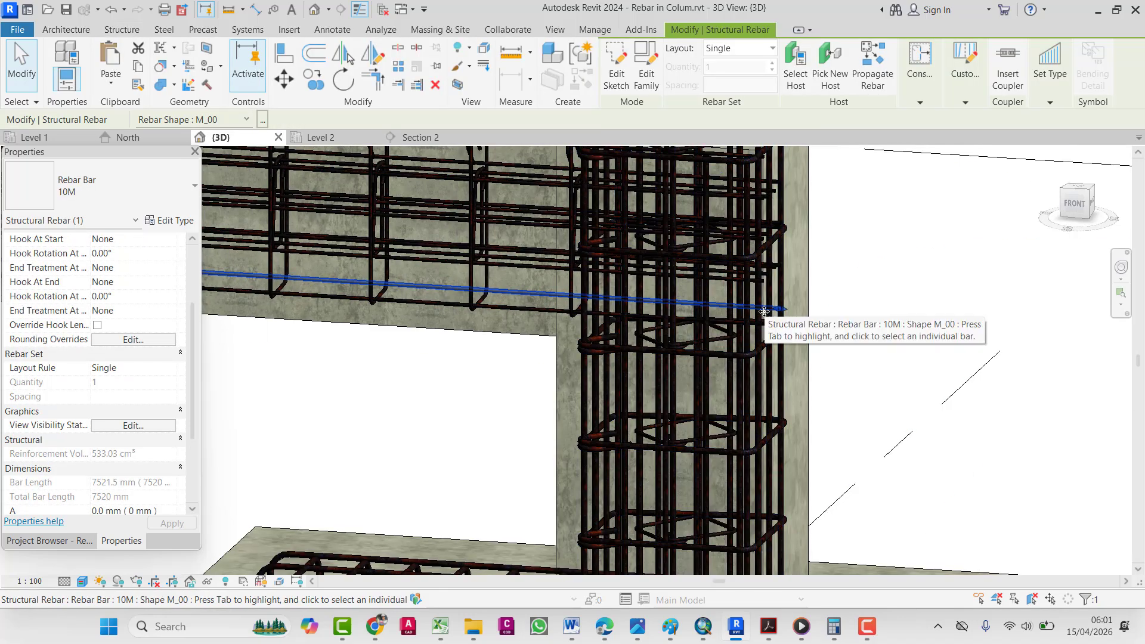
shift+middle_drag(764, 311, 695, 302)
scroll(695, 301, down, 1)
scroll(525, 313, down, 1)
middle_drag(525, 313, 954, 322)
scroll(652, 350, down, 1)
middle_drag(652, 350, 947, 320)
scroll(563, 318, up, 5)
middle_drag(656, 339, 669, 262)
scroll(583, 350, down, 2)
scroll(728, 427, up, 1)
mouse_move(728, 427)
shift+middle_down()
mouse_move(749, 443)
mouse_move(714, 424)
shift+middle_up()
middle_drag(714, 424, 774, 455)
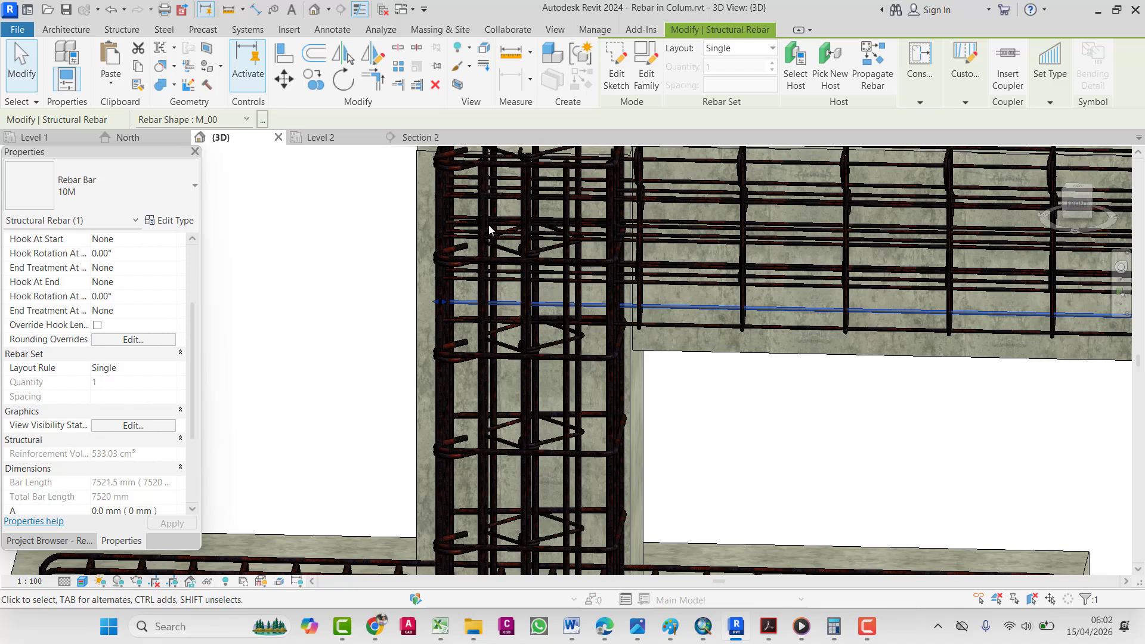
click(517, 449)
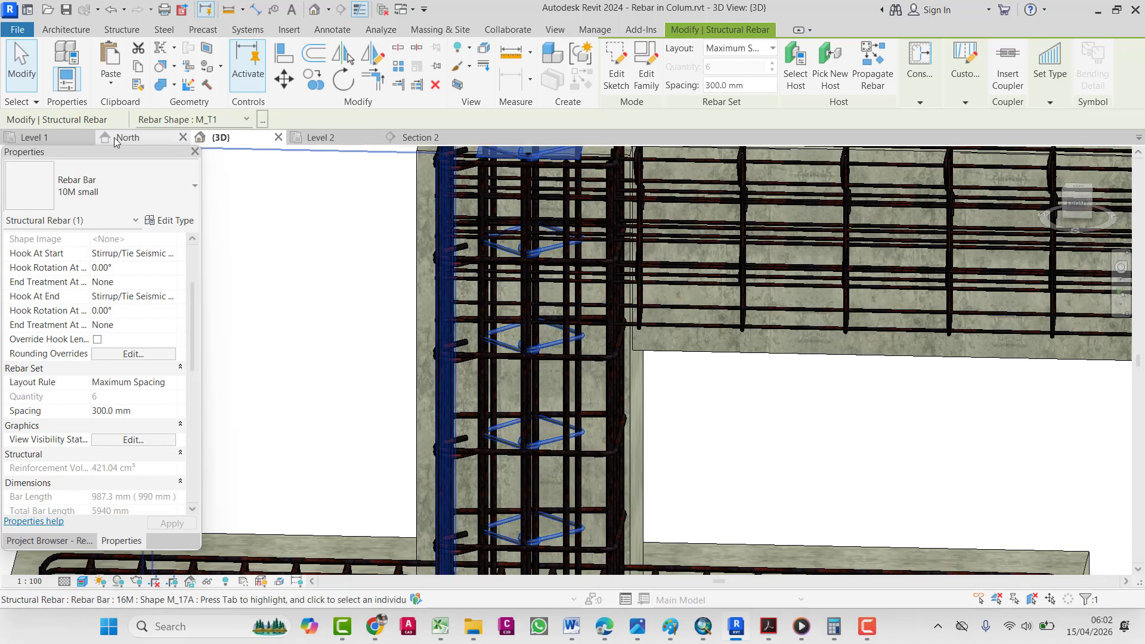
- Open the Section 1 view from the section marker along the beam in the Level 2 plan
click(322, 137)
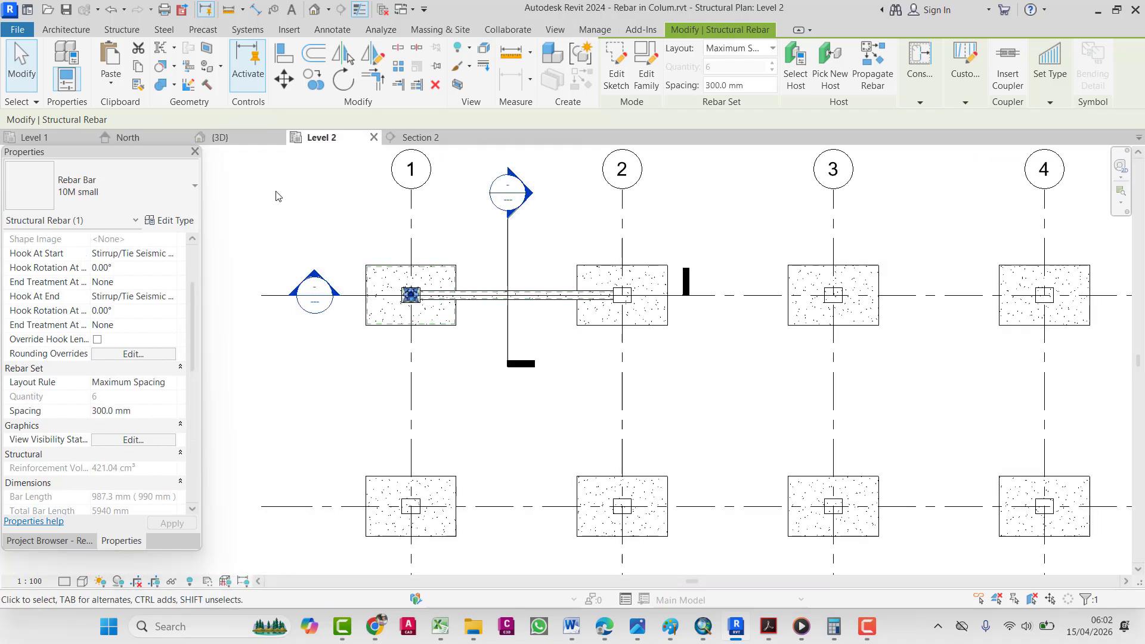
right_click(330, 303)
mouse_move(419, 203)
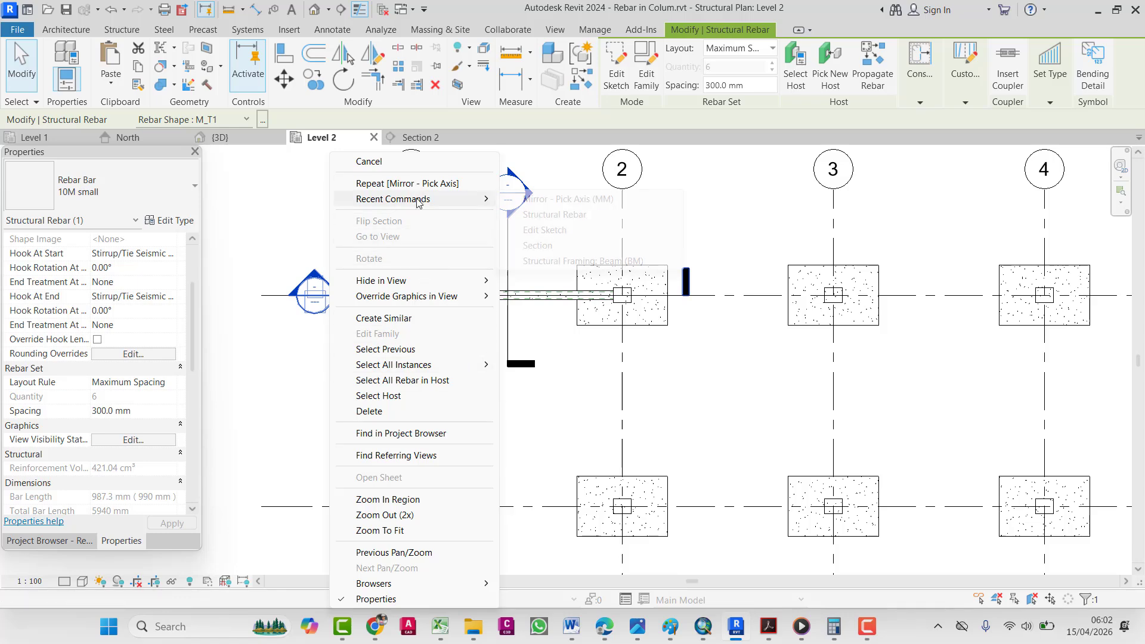
key(Escape)
key(Escape)
right_click(326, 292)
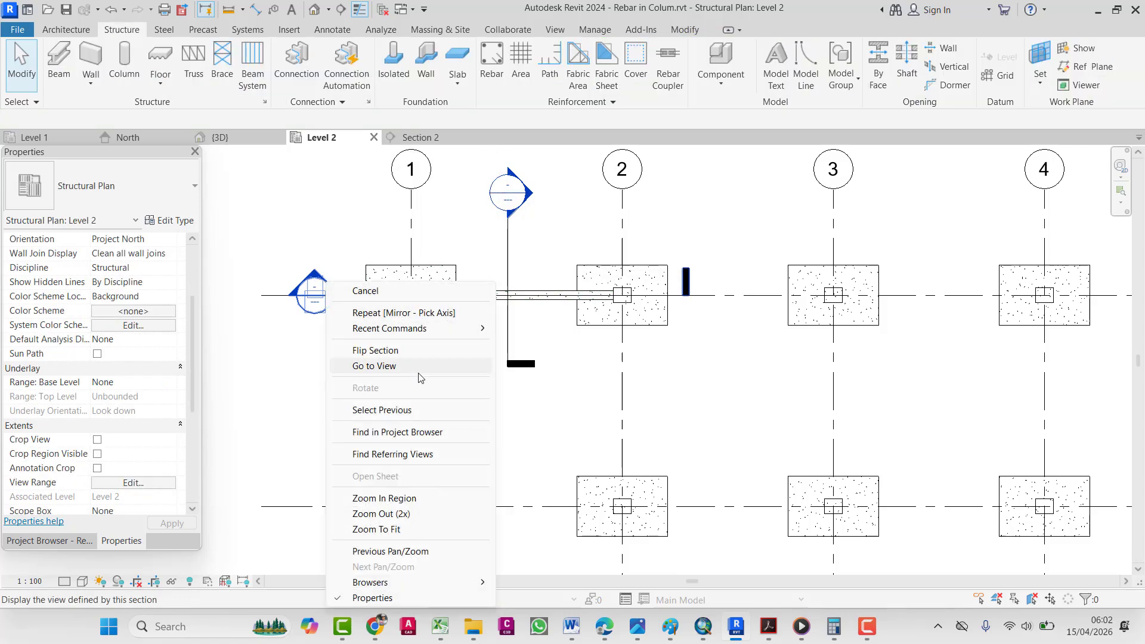
click(430, 360)
- Start a sketched 10M rebar in the current work plane, with the concrete beam as its host
scroll(468, 373, up, 5)
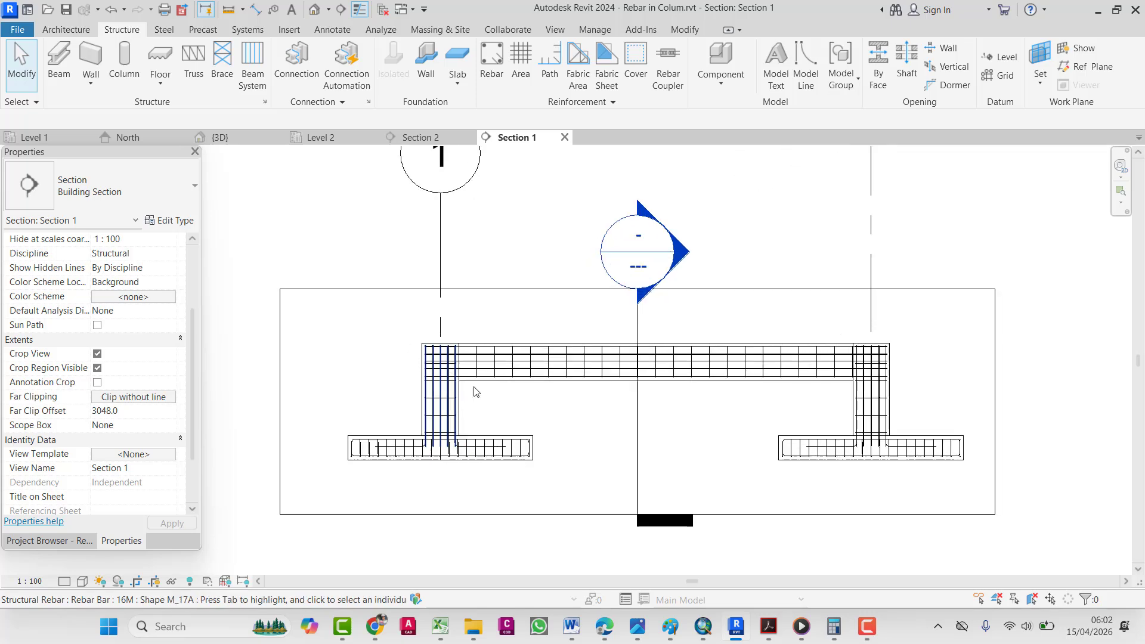
scroll(461, 359, down, 4)
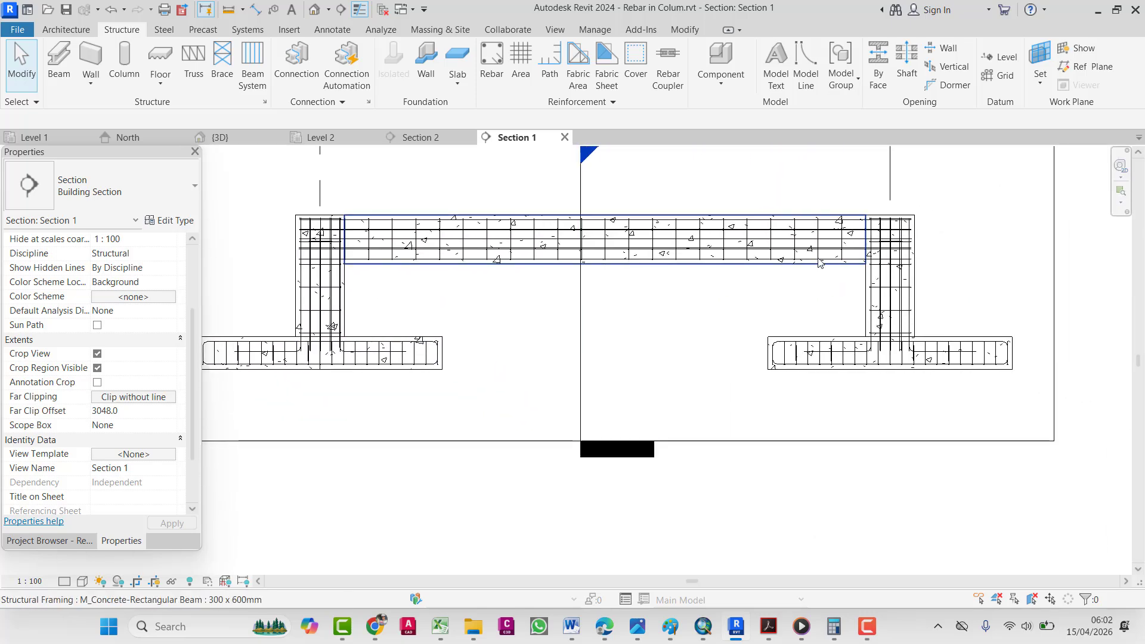
scroll(498, 279, up, 4)
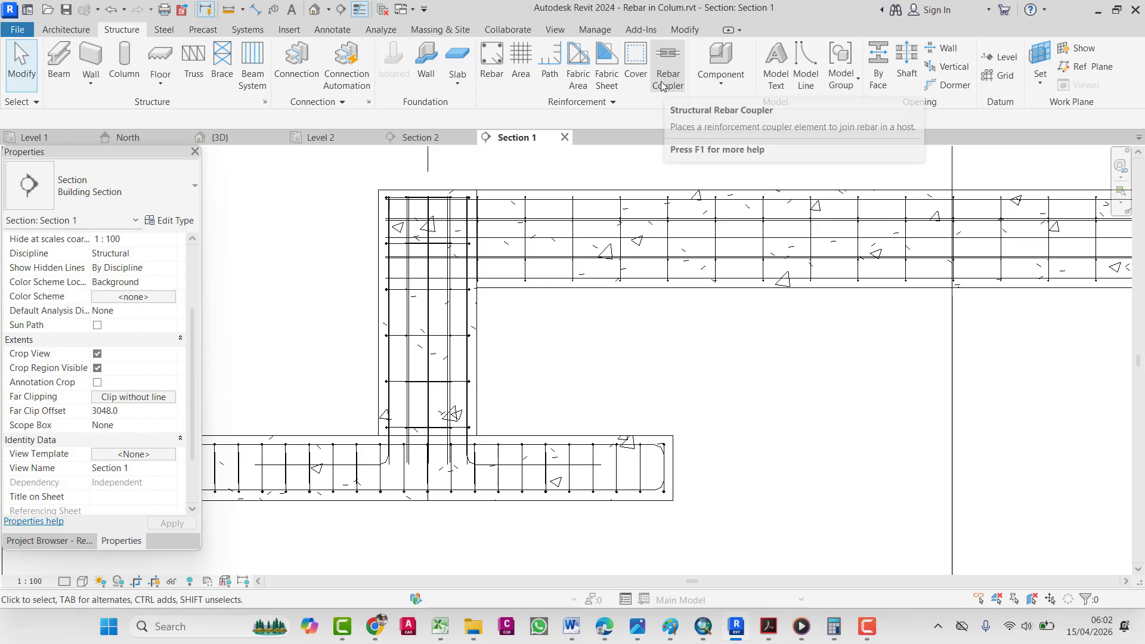
scroll(512, 302, down, 4)
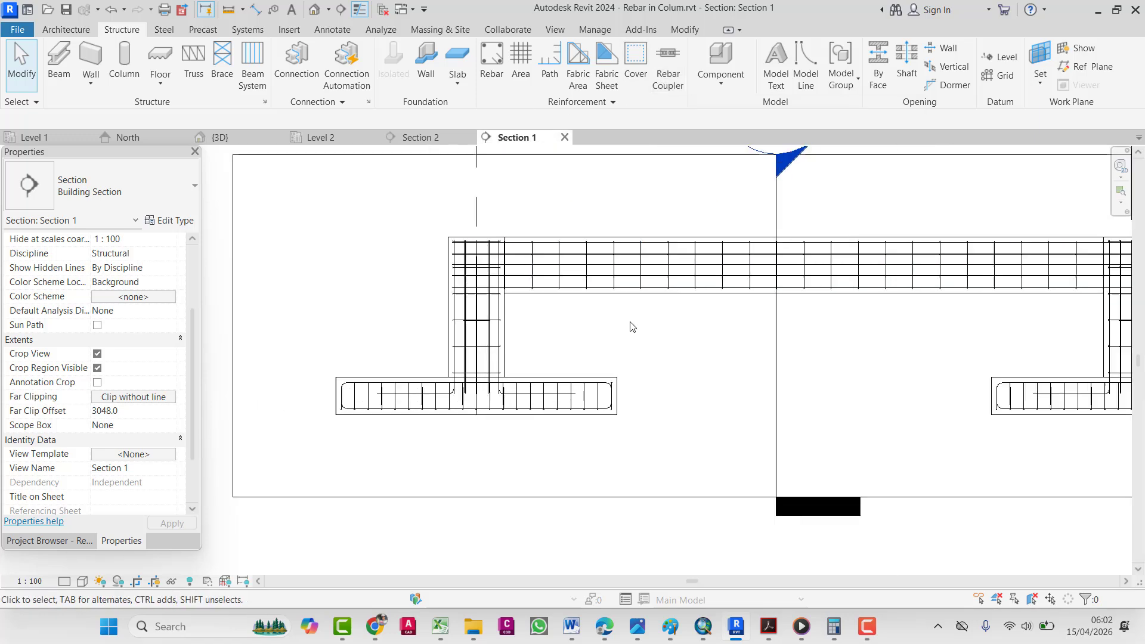
middle_drag(543, 277, 821, 333)
scroll(659, 271, up, 1)
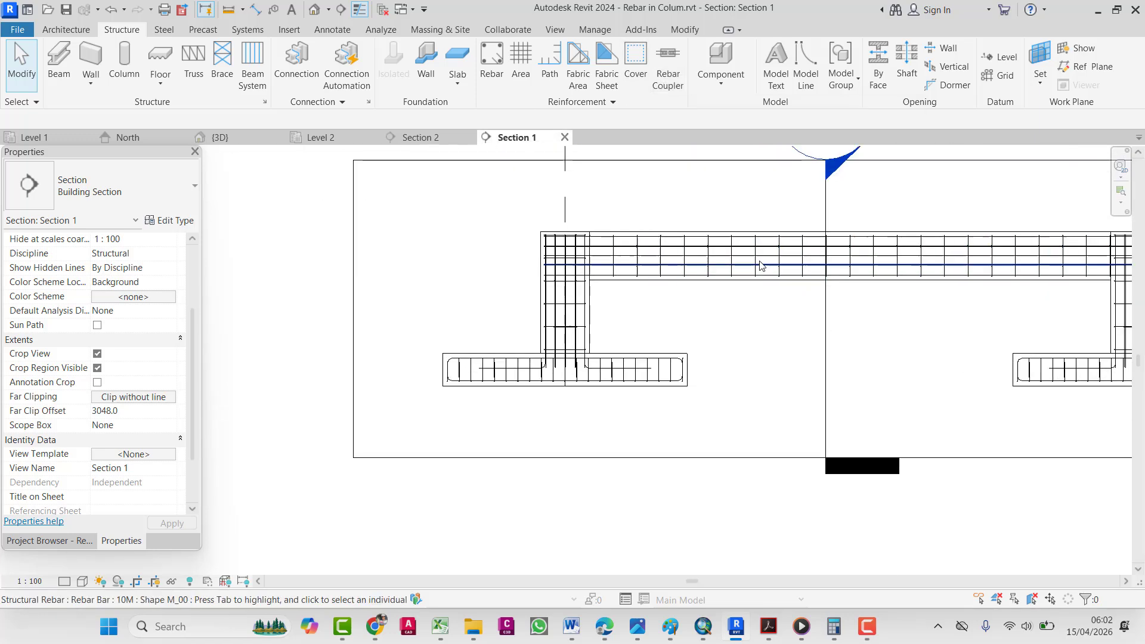
click(491, 61)
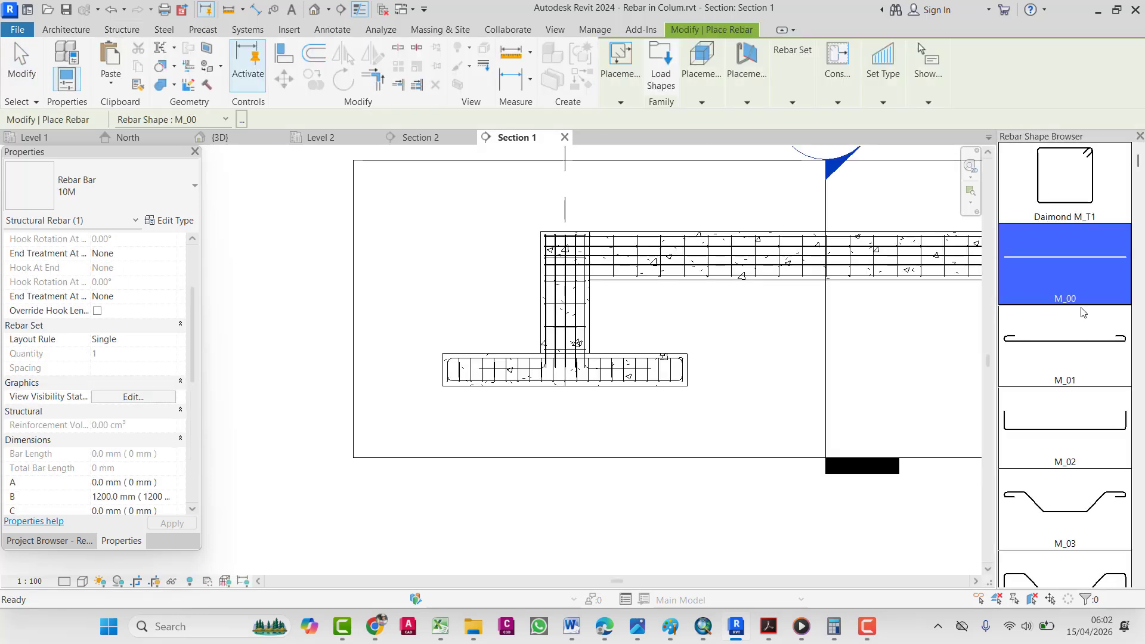
click(702, 102)
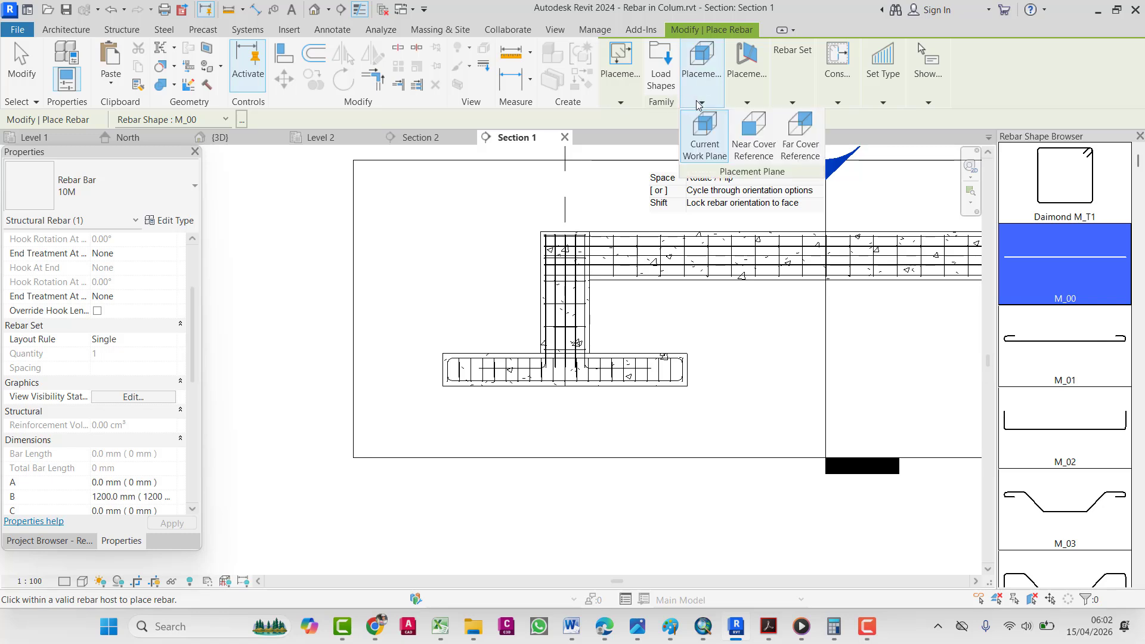
click(744, 104)
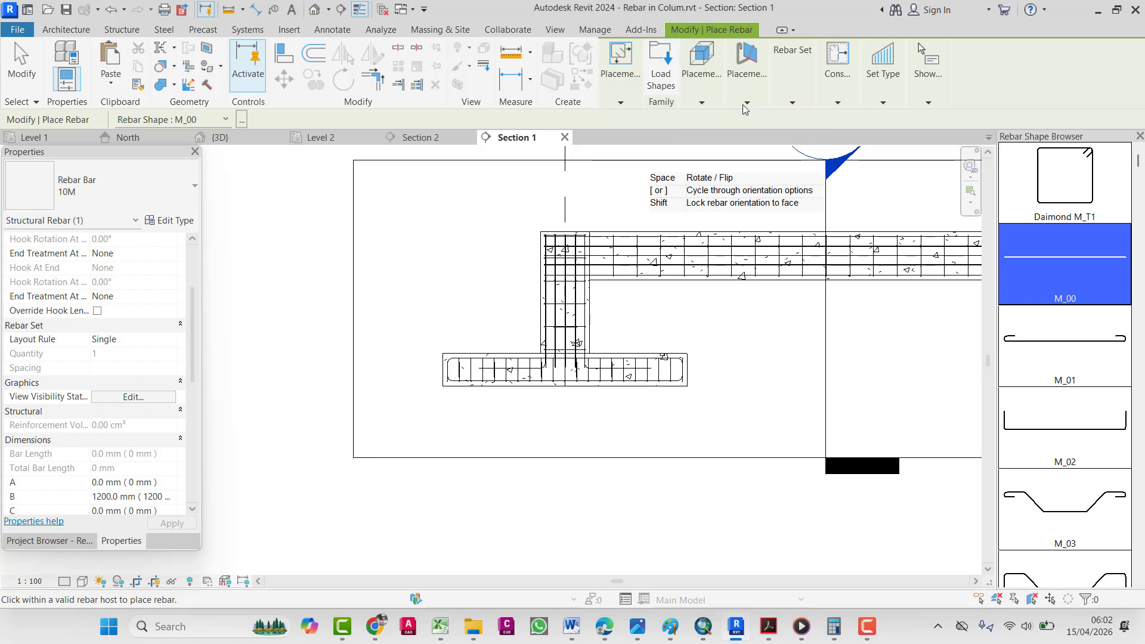
click(744, 105)
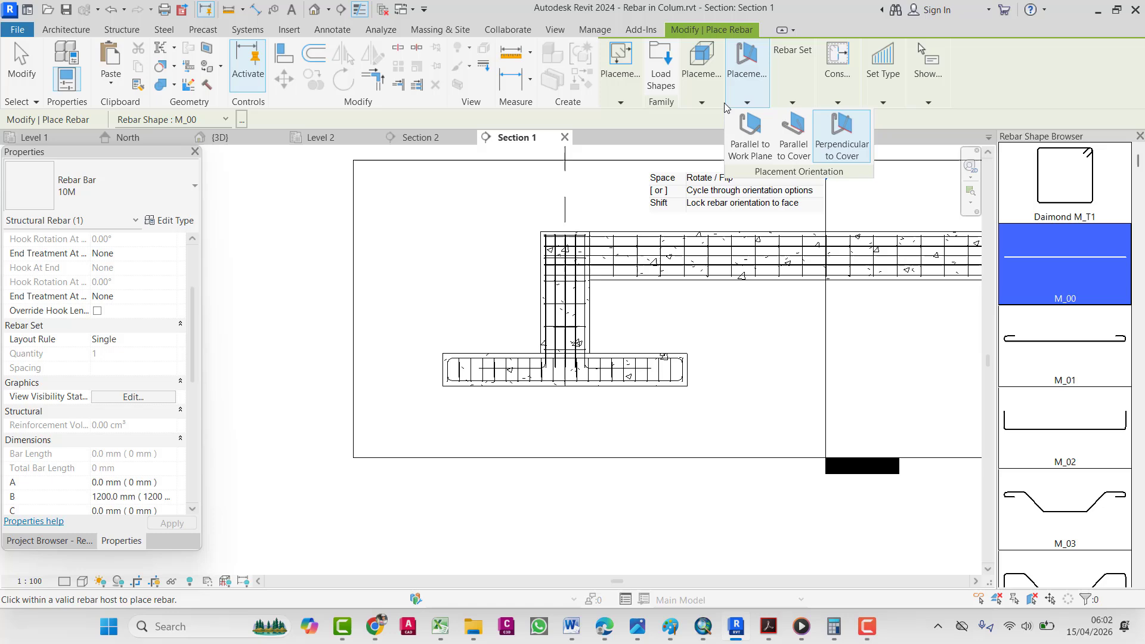
click(618, 102)
click(723, 136)
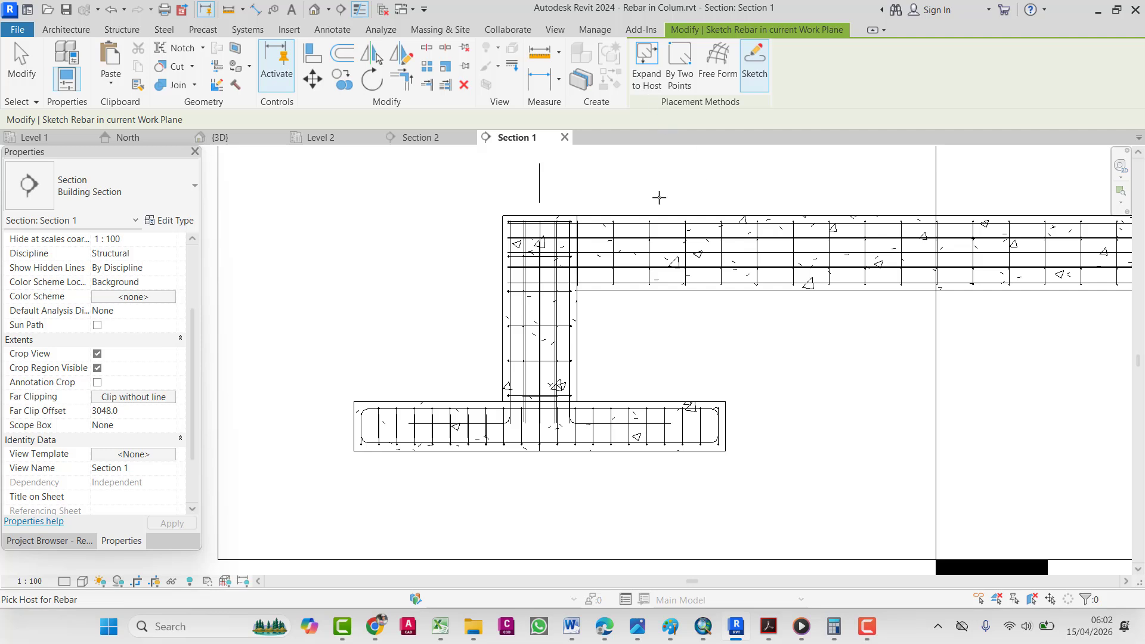
click(639, 248)
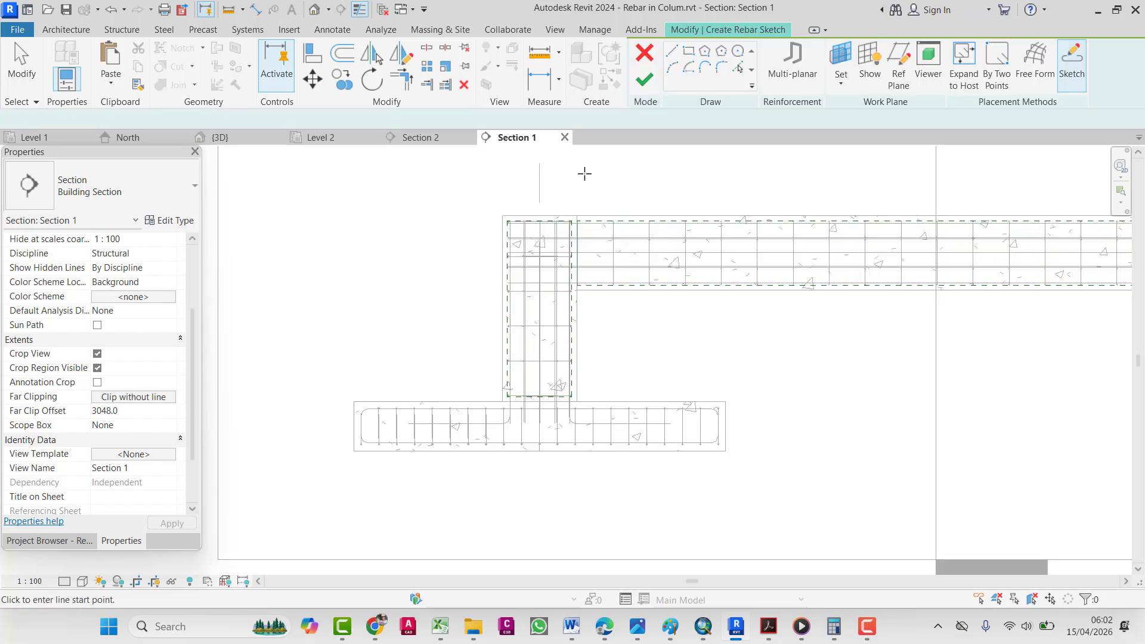
click(626, 238)
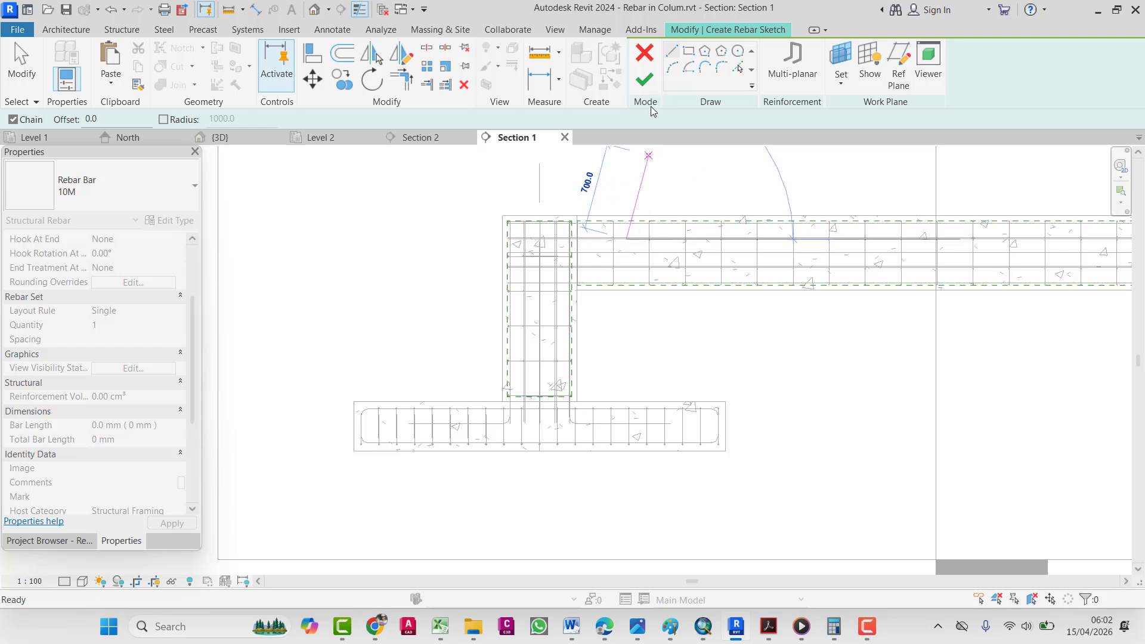
click(672, 53)
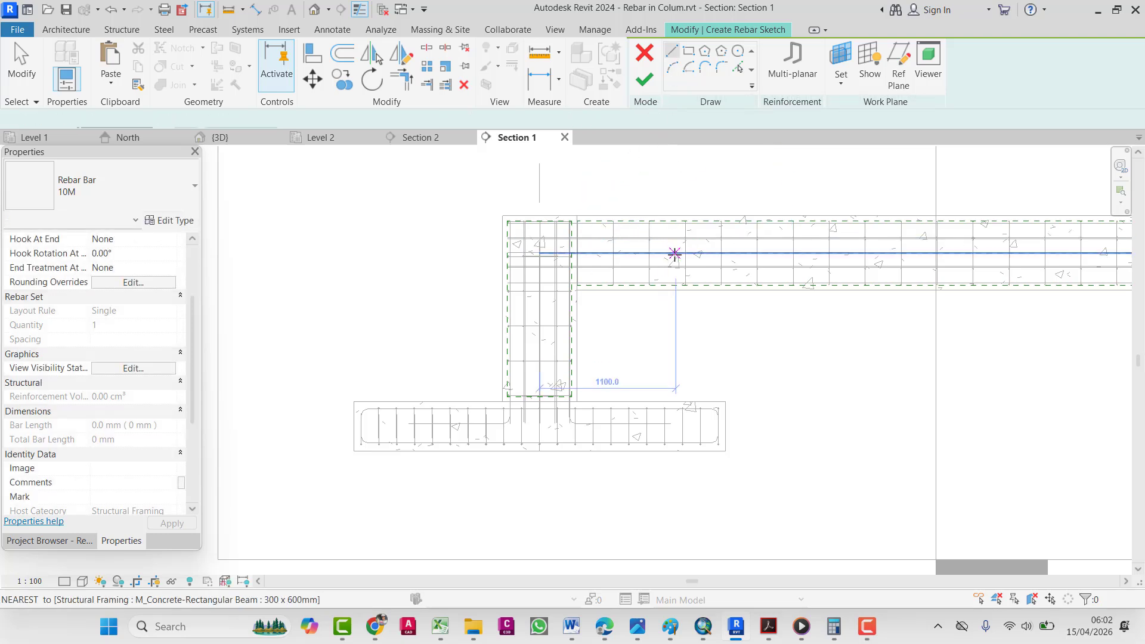
click(675, 253)
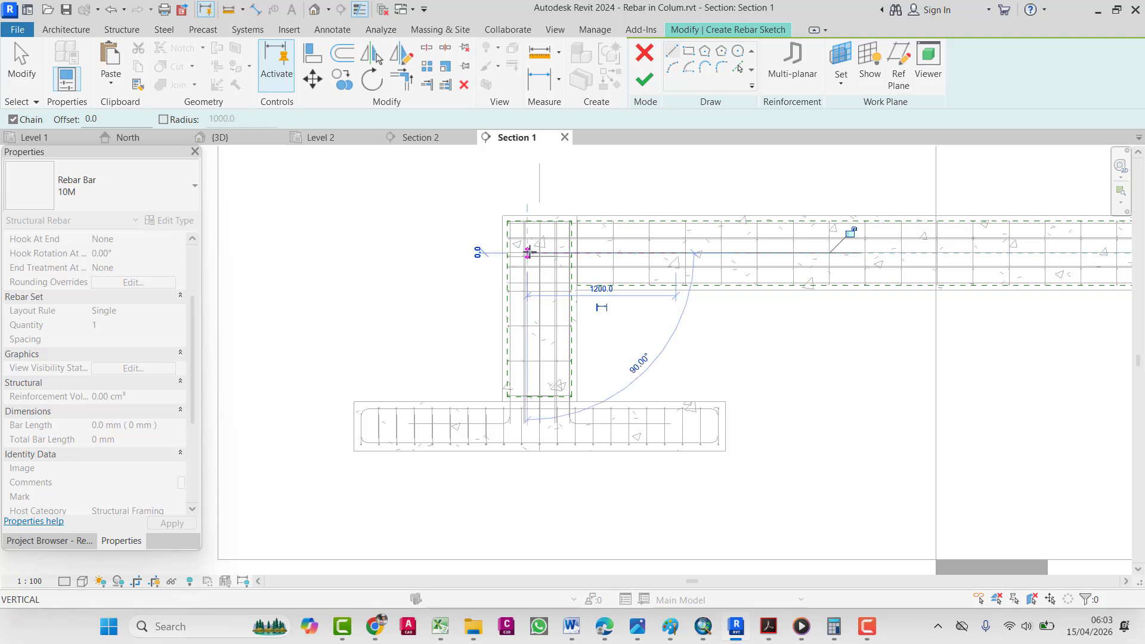
click(529, 253)
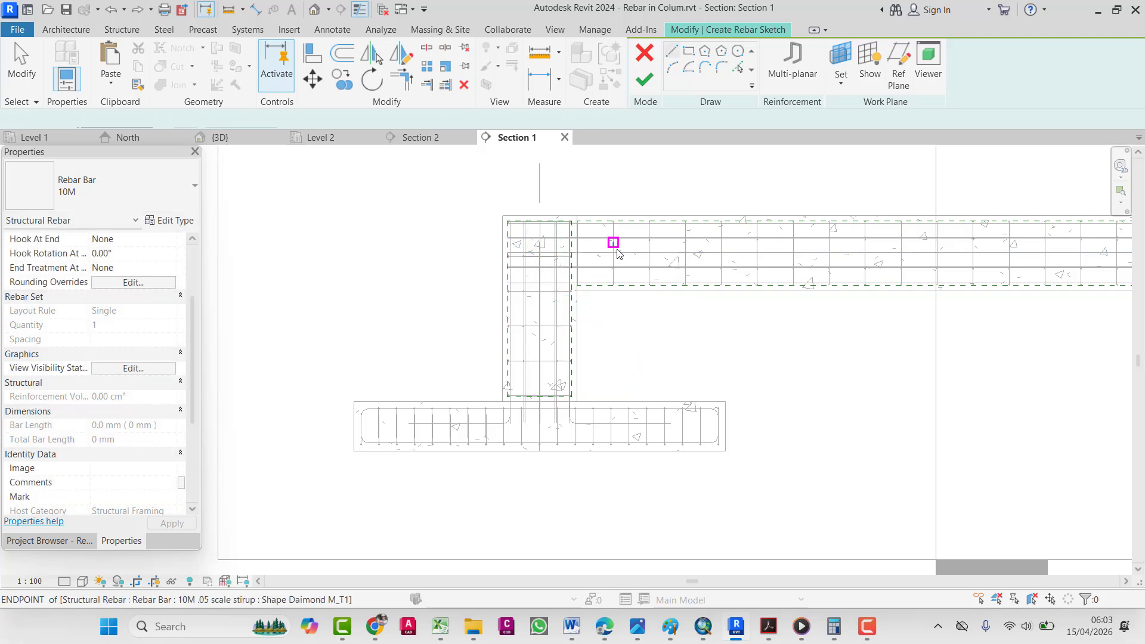
- Sketch an L-shaped 10M bar running 1200 mm along the beam's mid-height into the grid 1 column and down it, finish it and select it
click(685, 253)
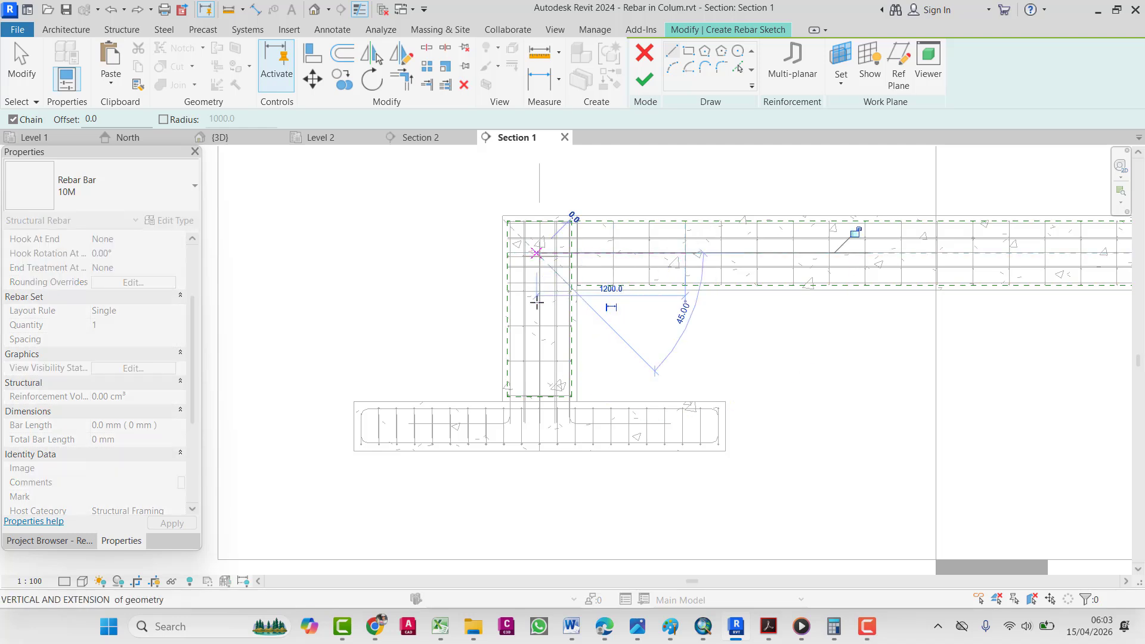
click(538, 351)
key(Escape)
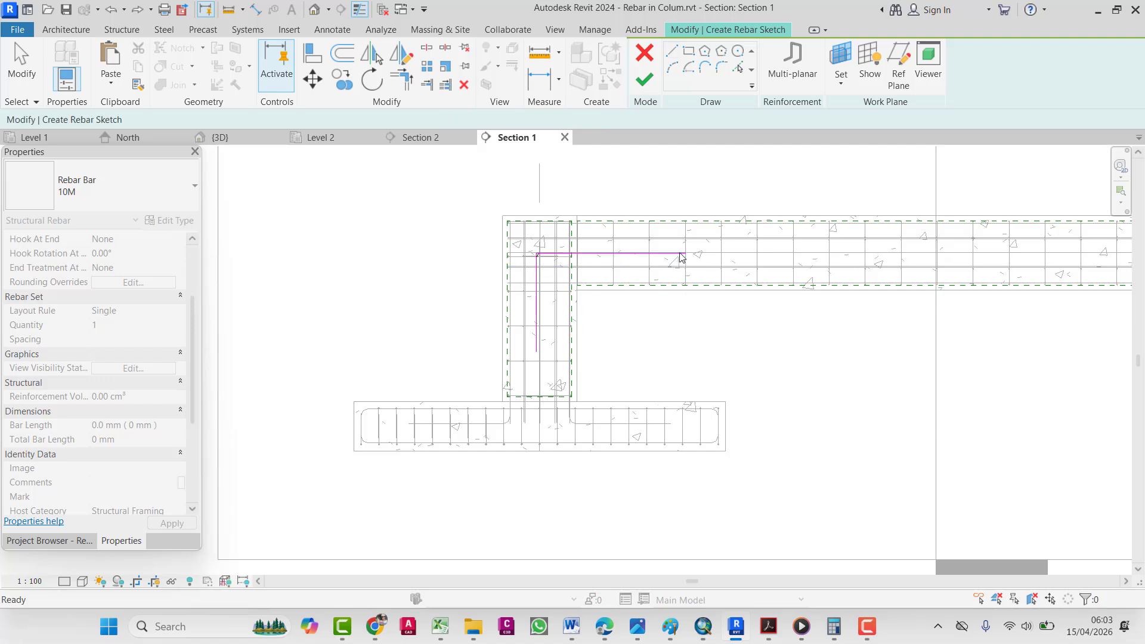
scroll(644, 257, up, 2)
middle_drag(624, 299, 585, 311)
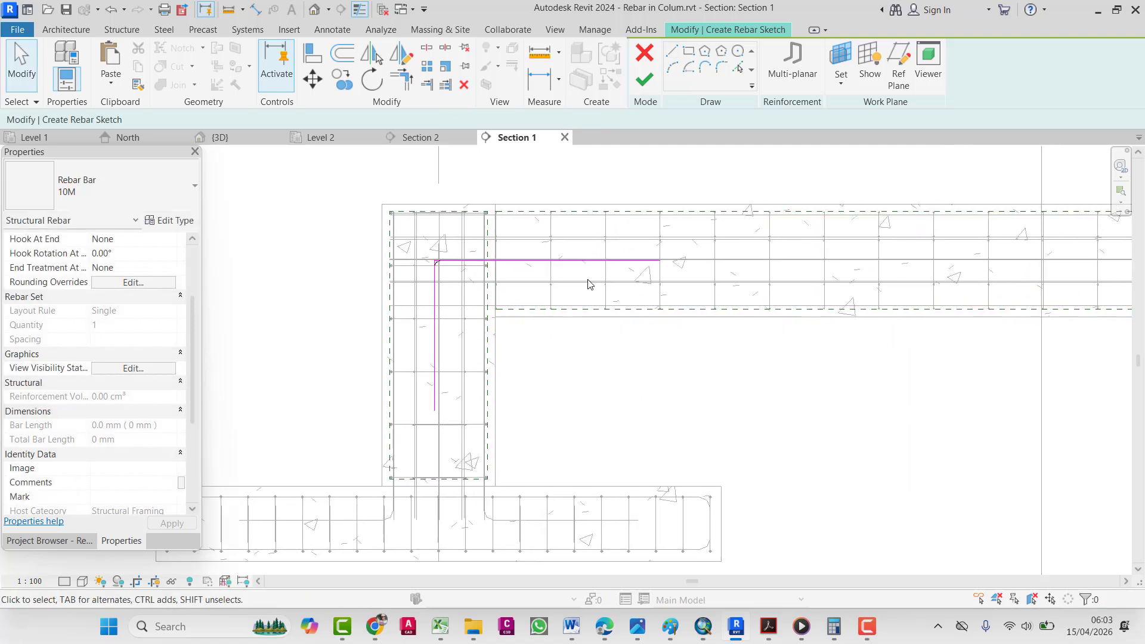
scroll(588, 284, up, 1)
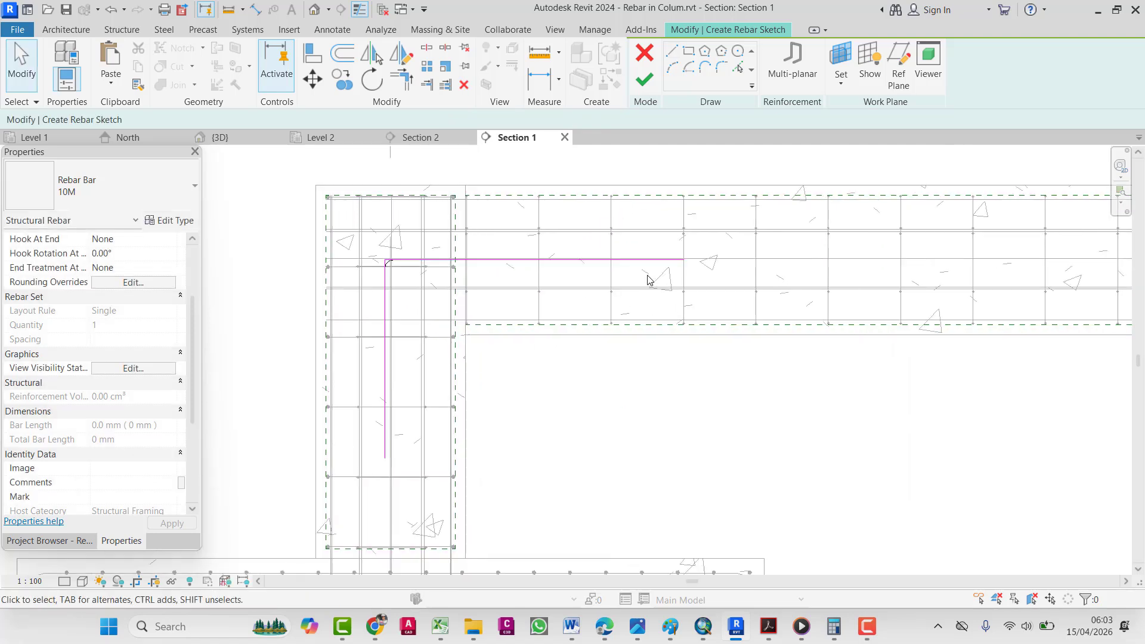
click(644, 84)
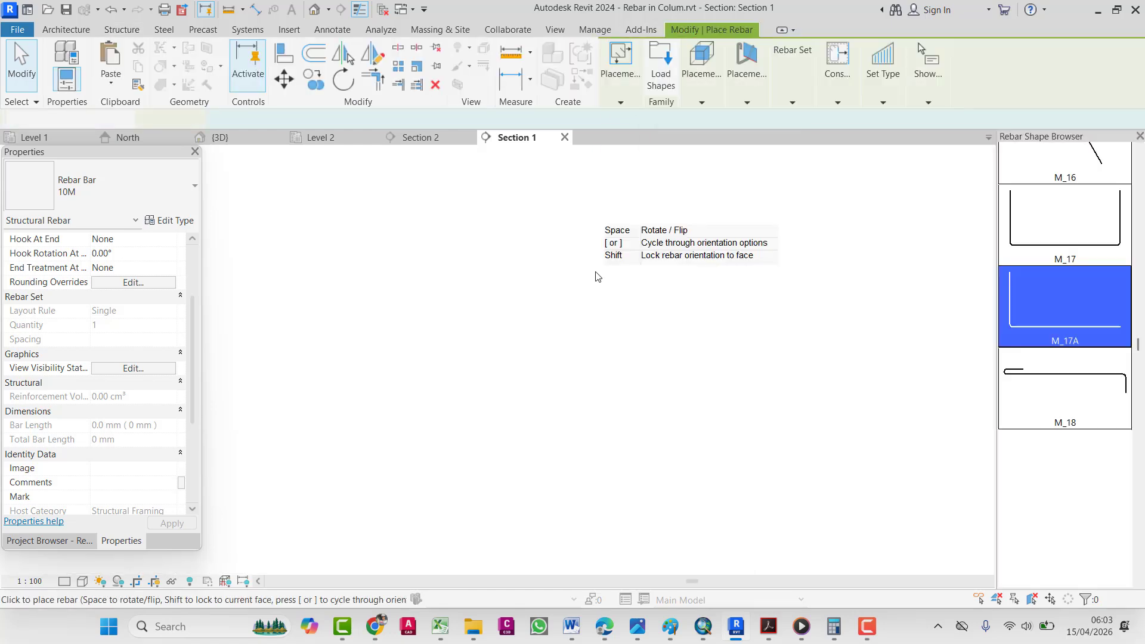
key(Escape)
key(Escape)
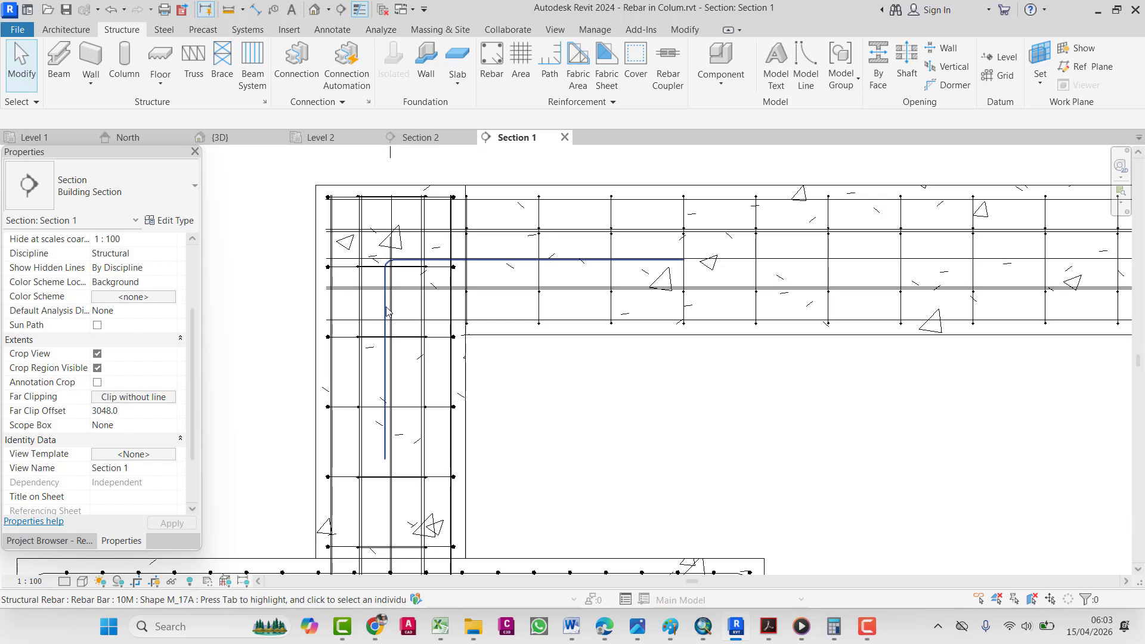
click(388, 305)
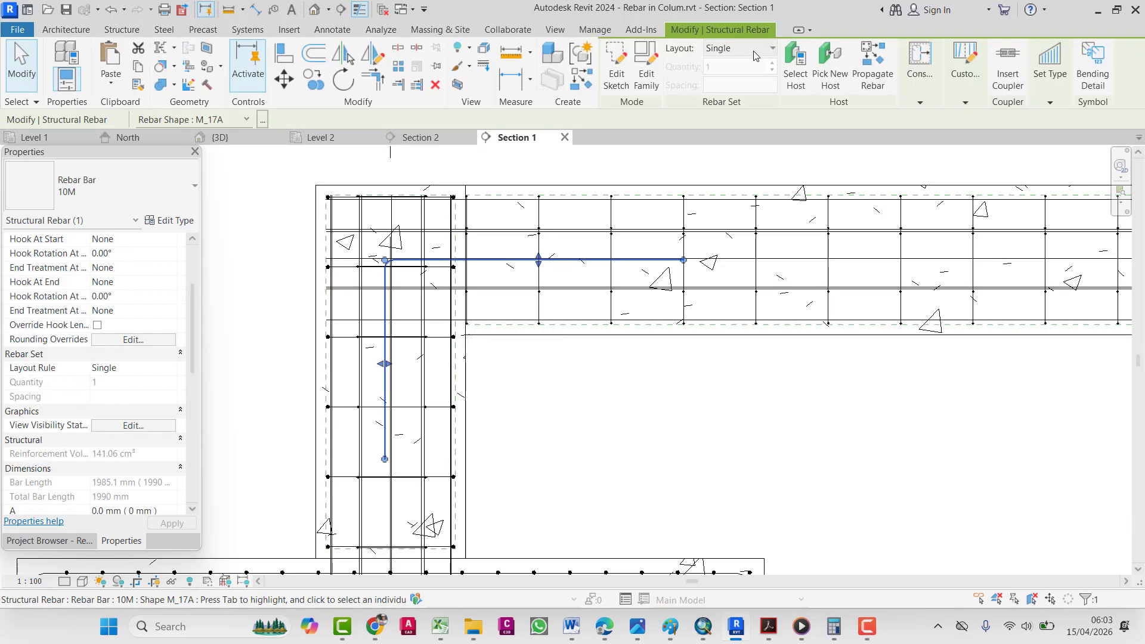
- Lay out the selected L-shaped 10M bar as a rebar set with Maximum Spacing at 150 mm
click(754, 52)
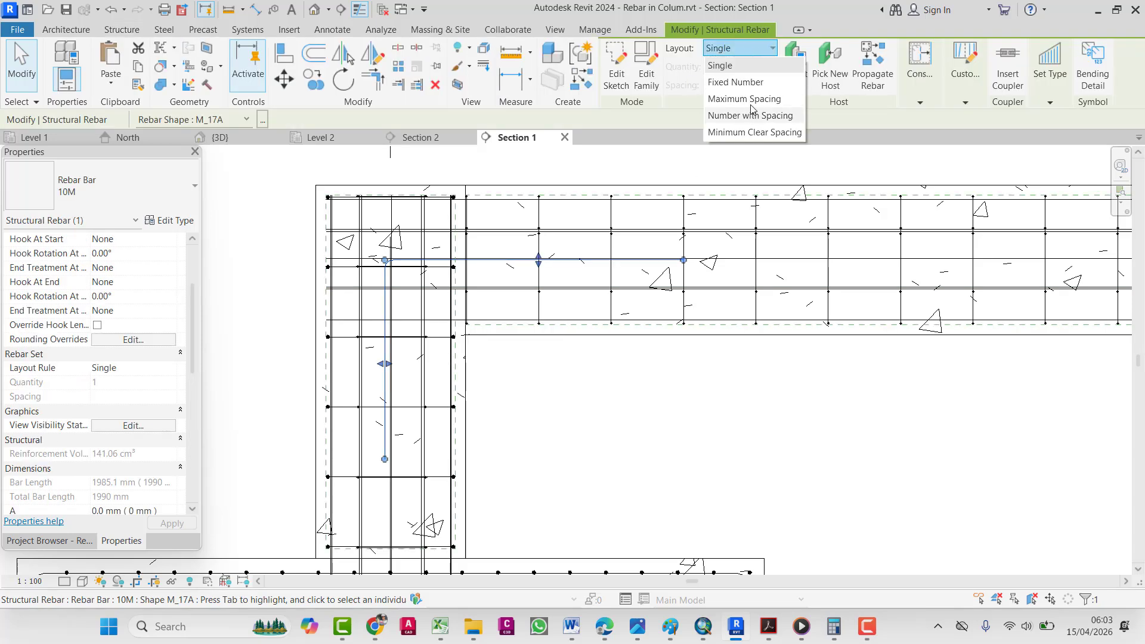
click(745, 99)
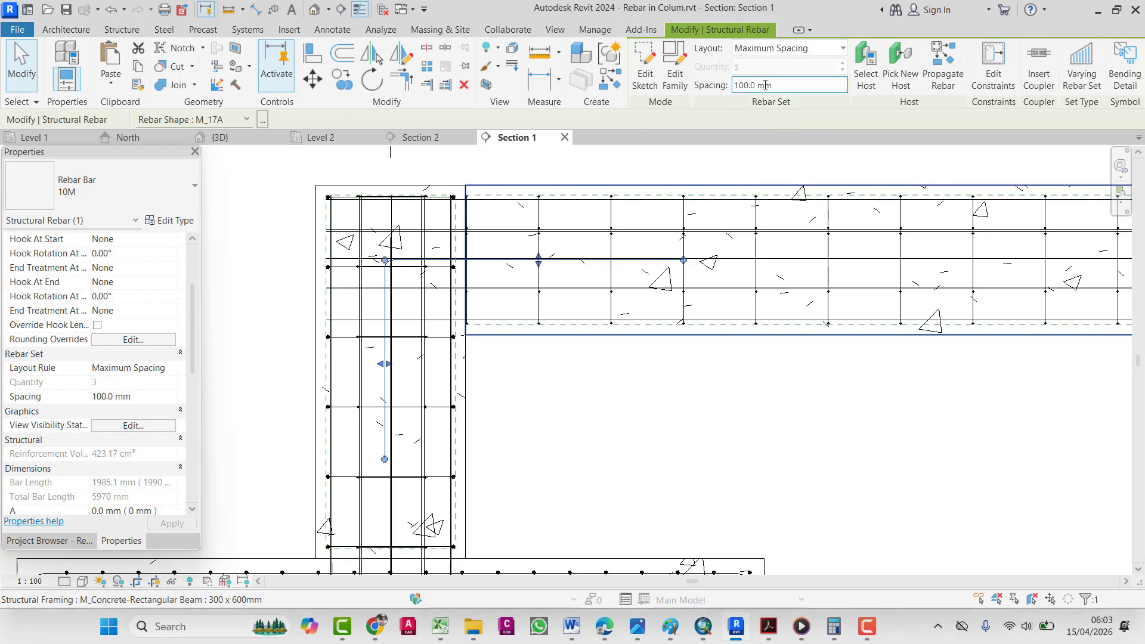
drag(794, 83, 705, 83)
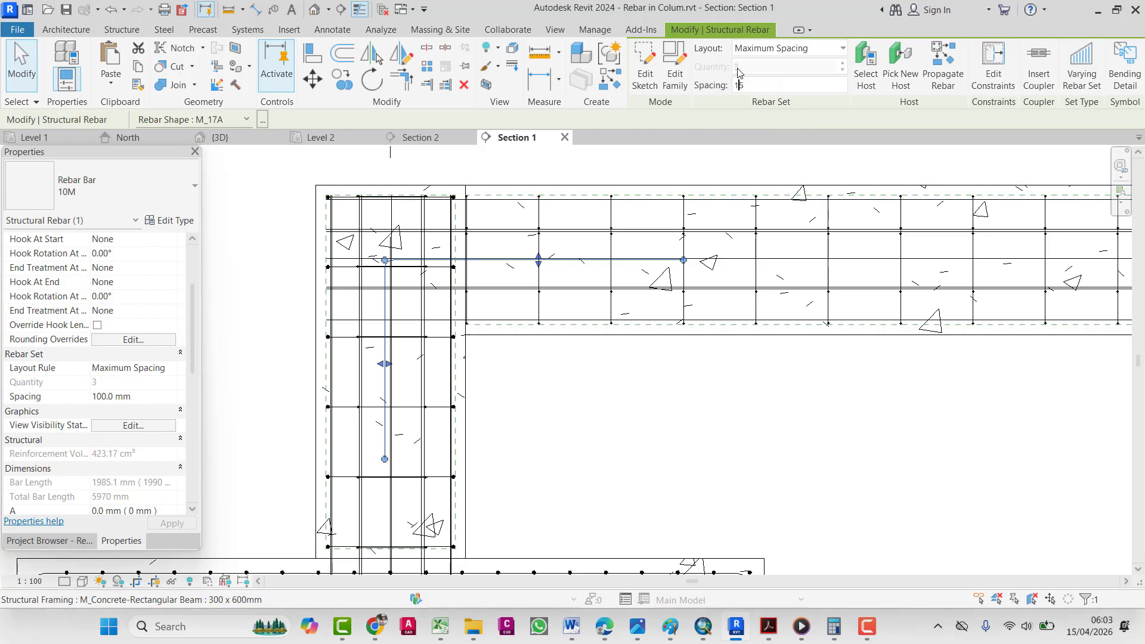
key(Return)
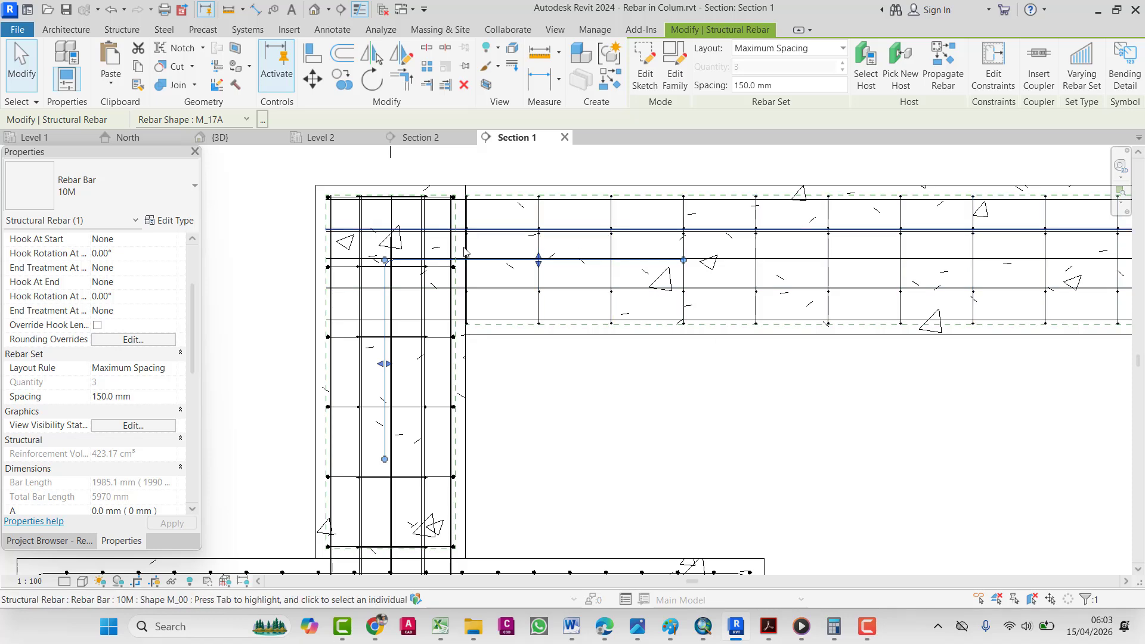
- Show the L-shaped bar set unobscured in the {3D} view and open that view
click(130, 425)
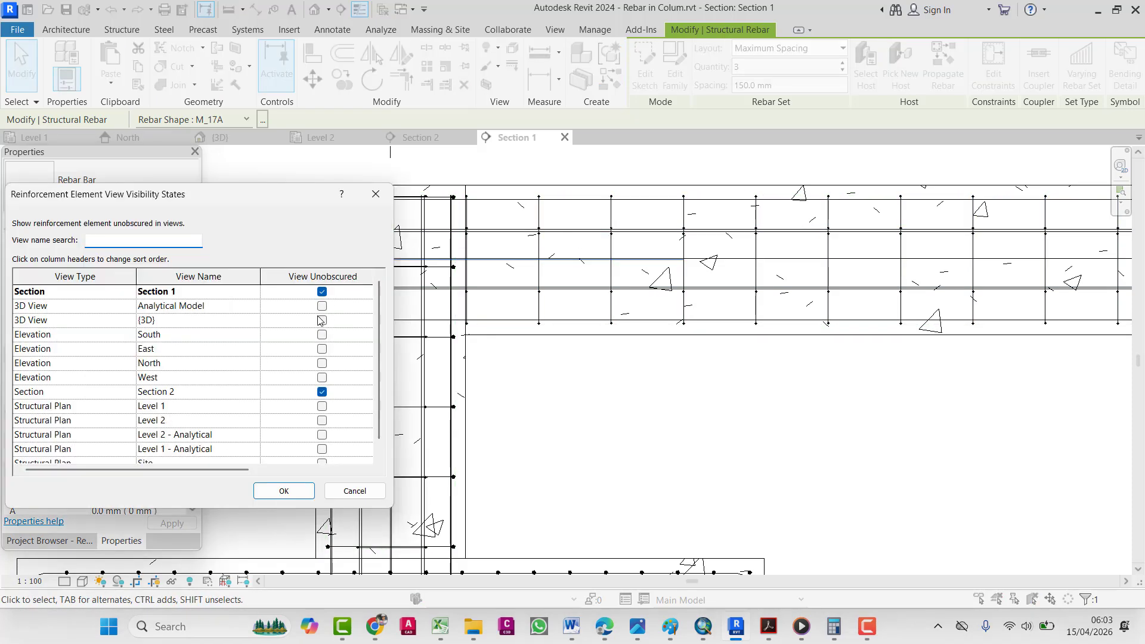
click(320, 322)
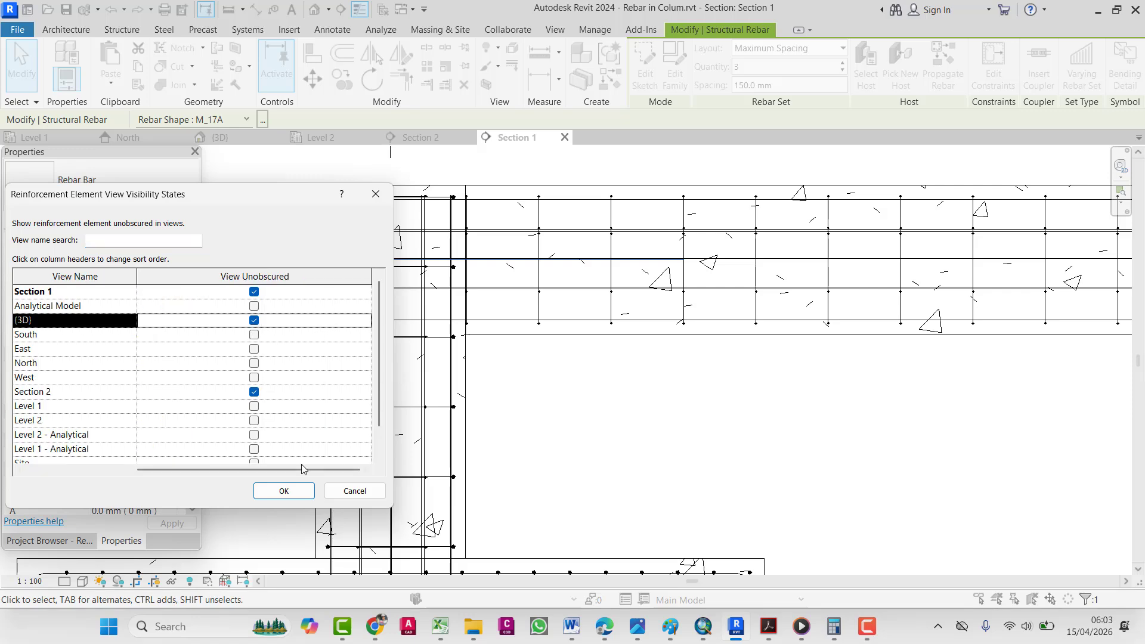
click(285, 491)
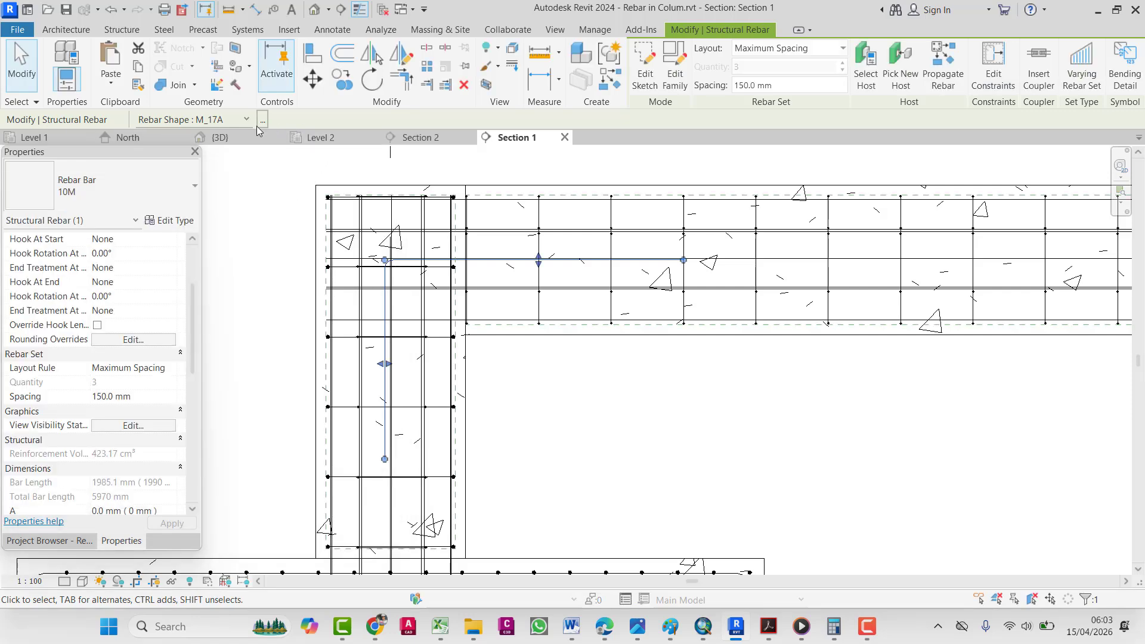
click(220, 137)
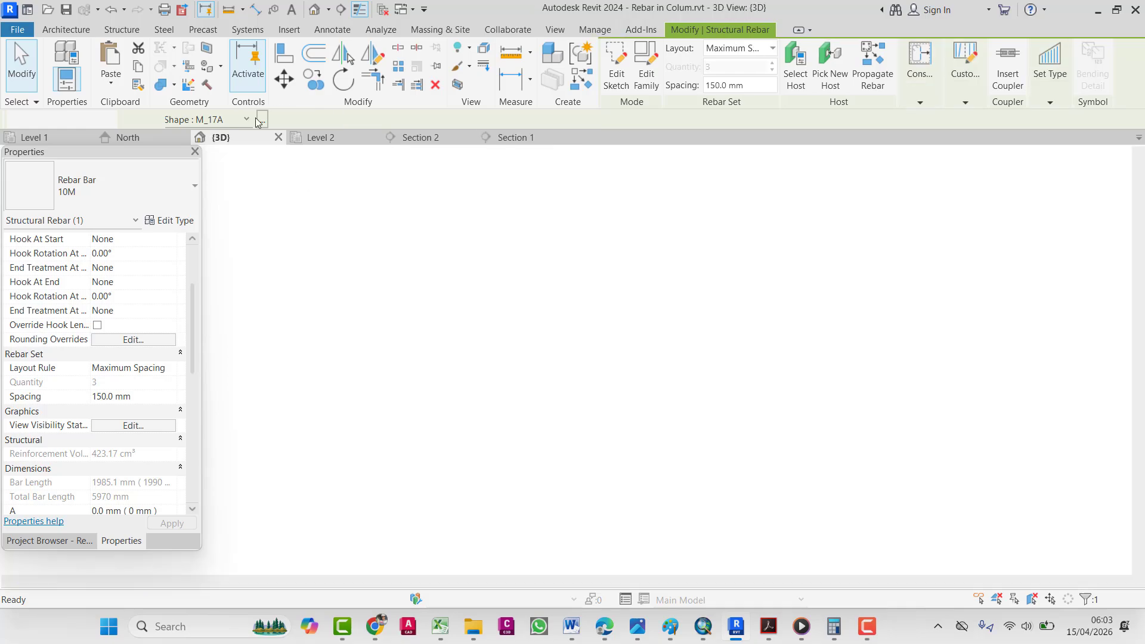
- Locate and select the L-shaped bar set among the beam's longitudinal bars near the grid 1 column in 3D
key(Escape)
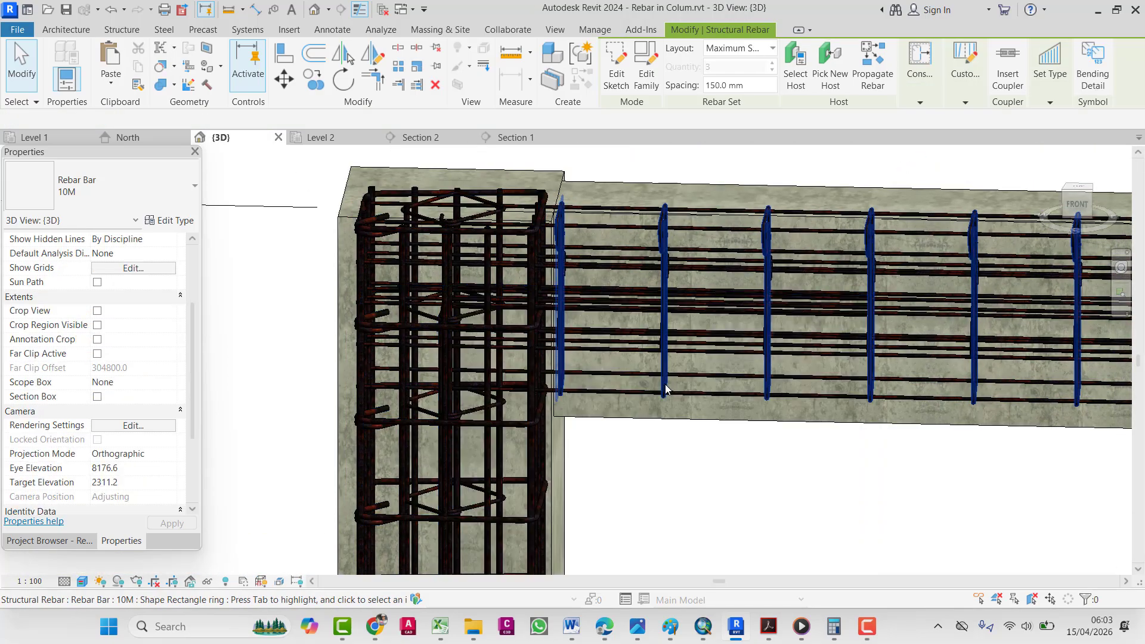
middle_drag(664, 384, 752, 179)
middle_drag(605, 385, 500, 565)
scroll(712, 317, up, 2)
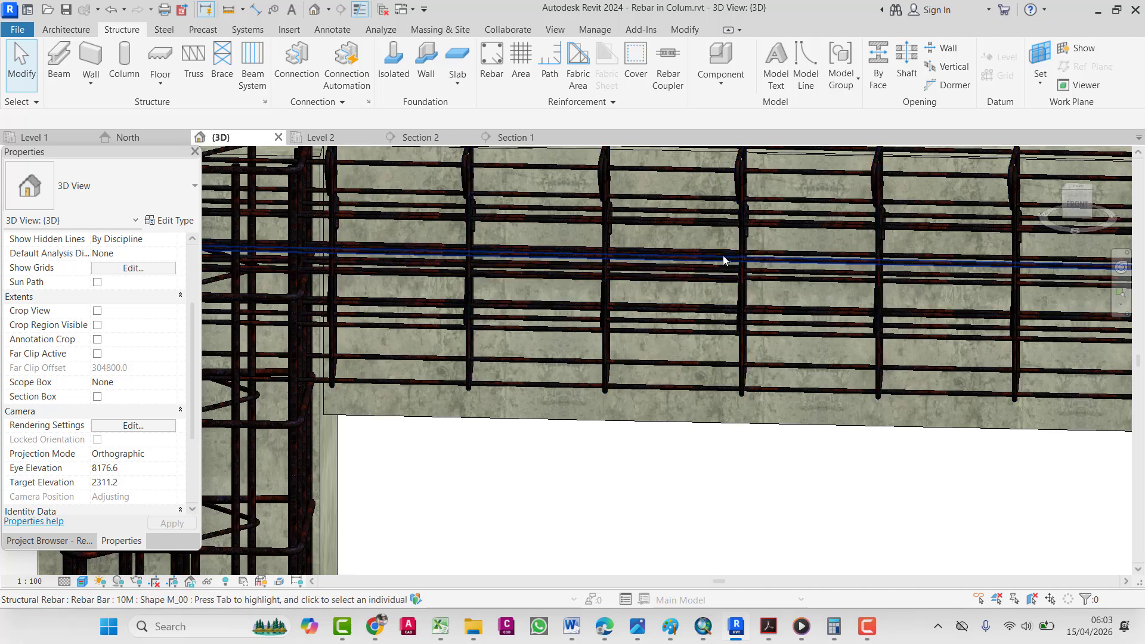
click(690, 310)
scroll(718, 249, up, 5)
key(Escape)
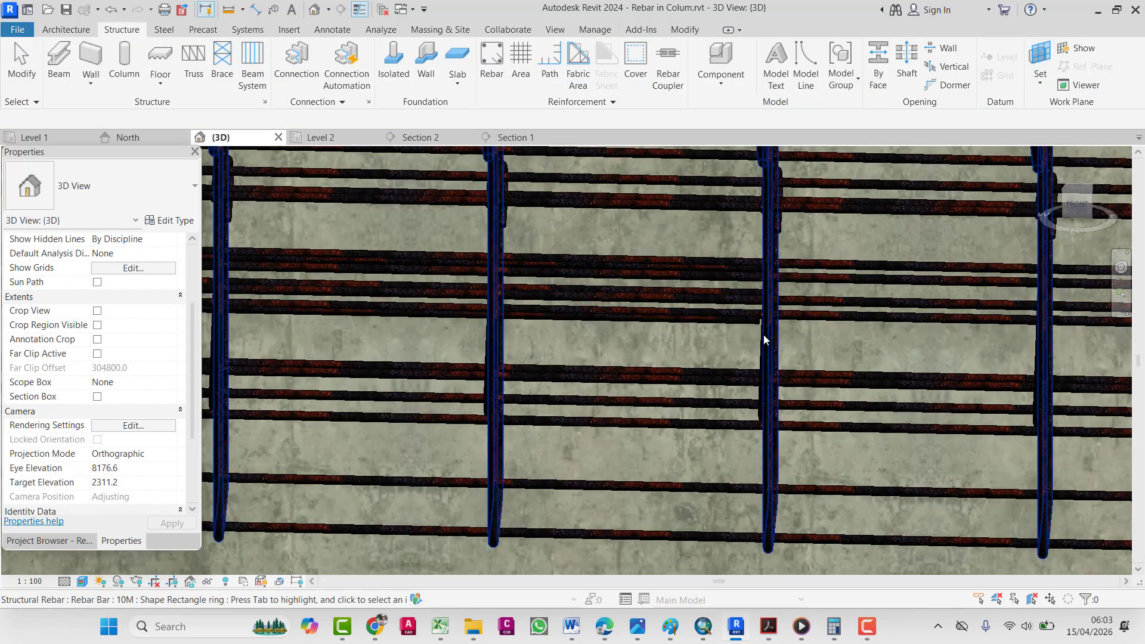
click(739, 325)
scroll(725, 340, down, 4)
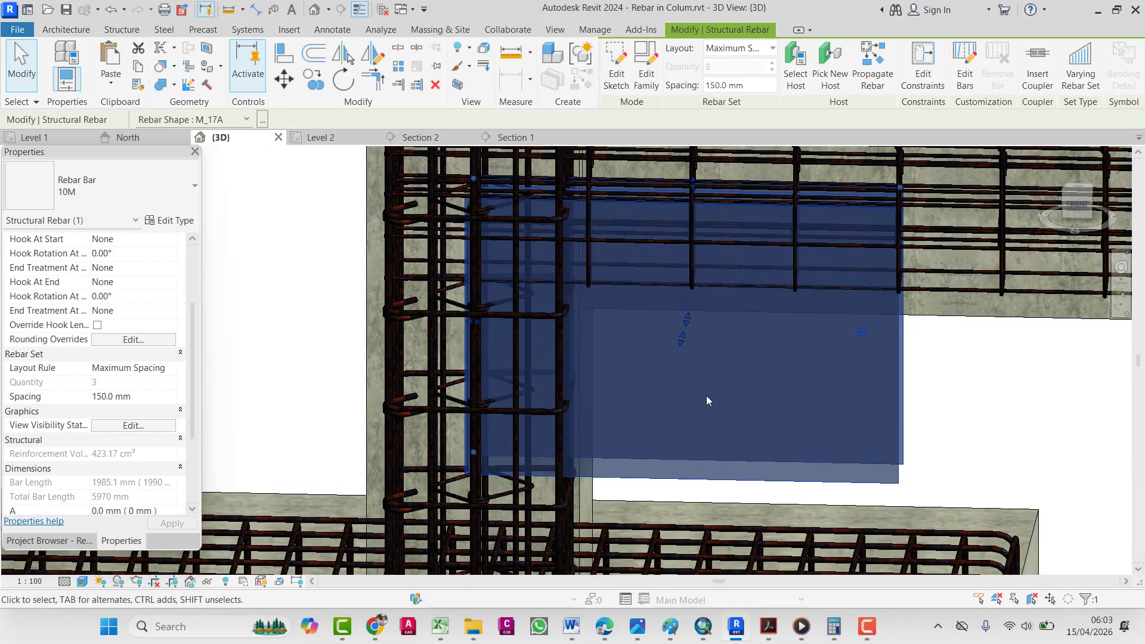
- Examine from behind how the L-shaped bars turn down among the column's vertical bars
middle_drag(706, 395, 683, 422)
shift+middle_drag(580, 413, 727, 111)
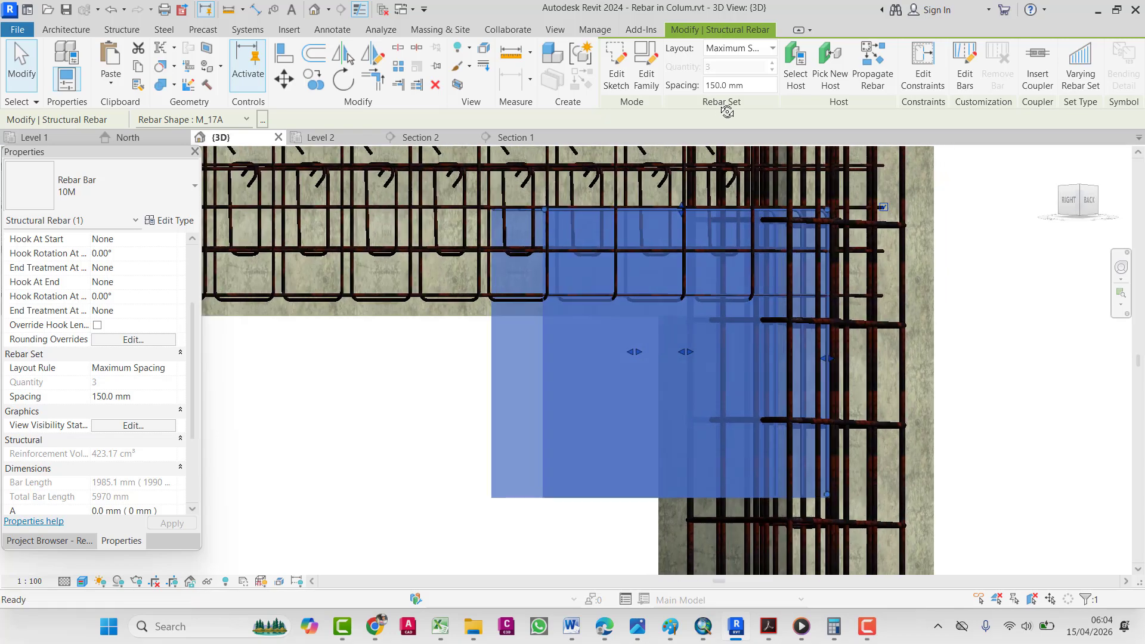
mouse_move(703, 296)
shift+middle_down()
mouse_move(667, 302)
mouse_move(682, 304)
shift+middle_up()
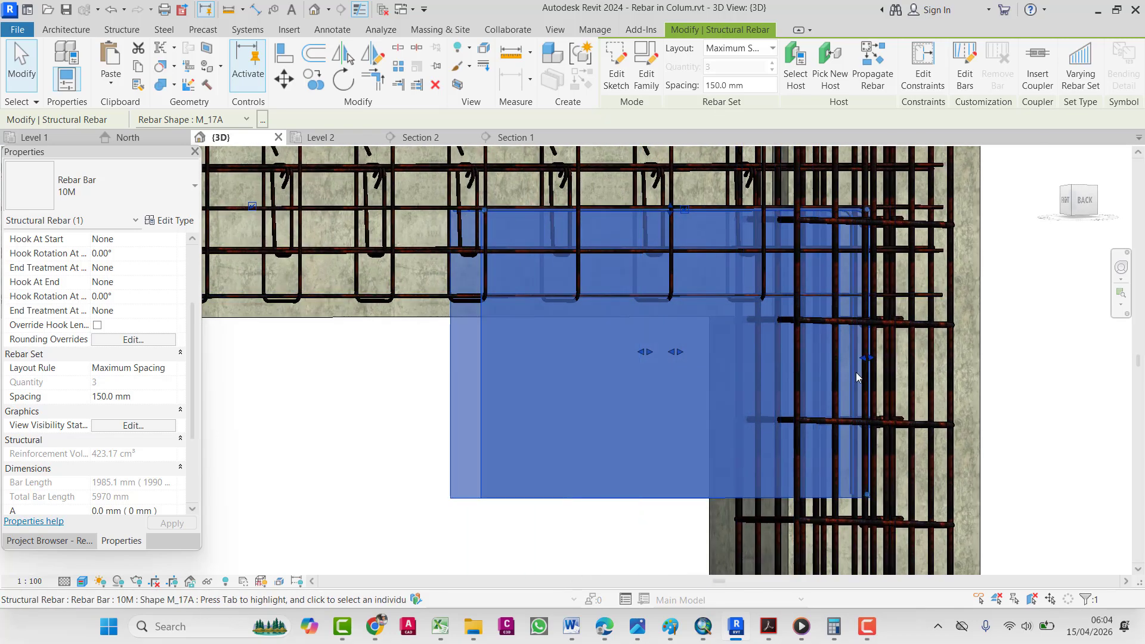
scroll(874, 506, up, 6)
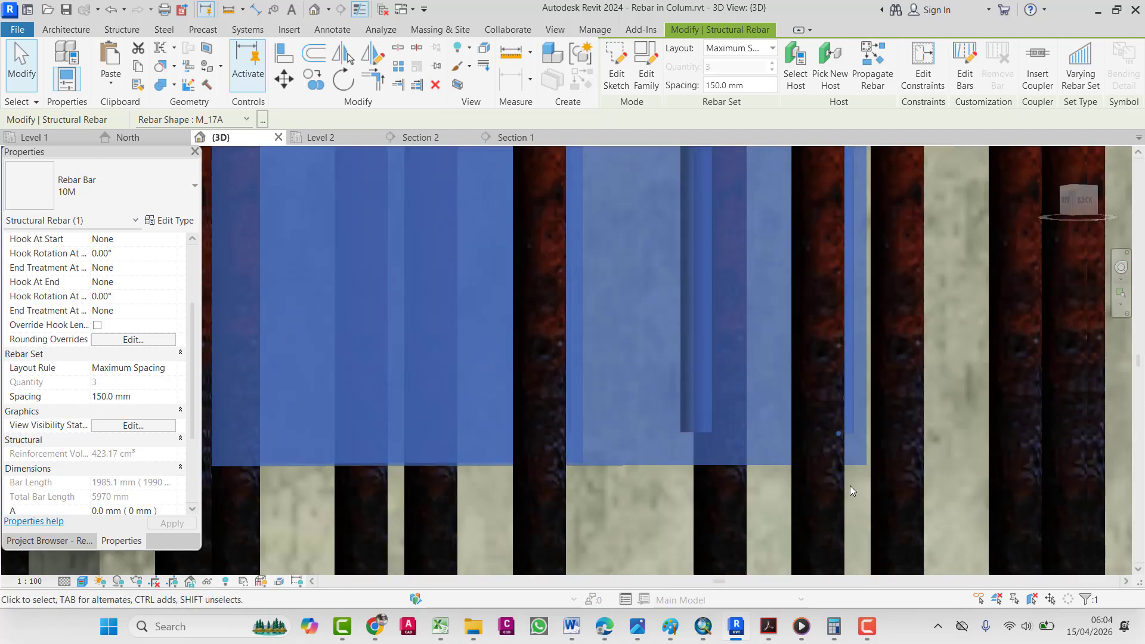
key(Escape)
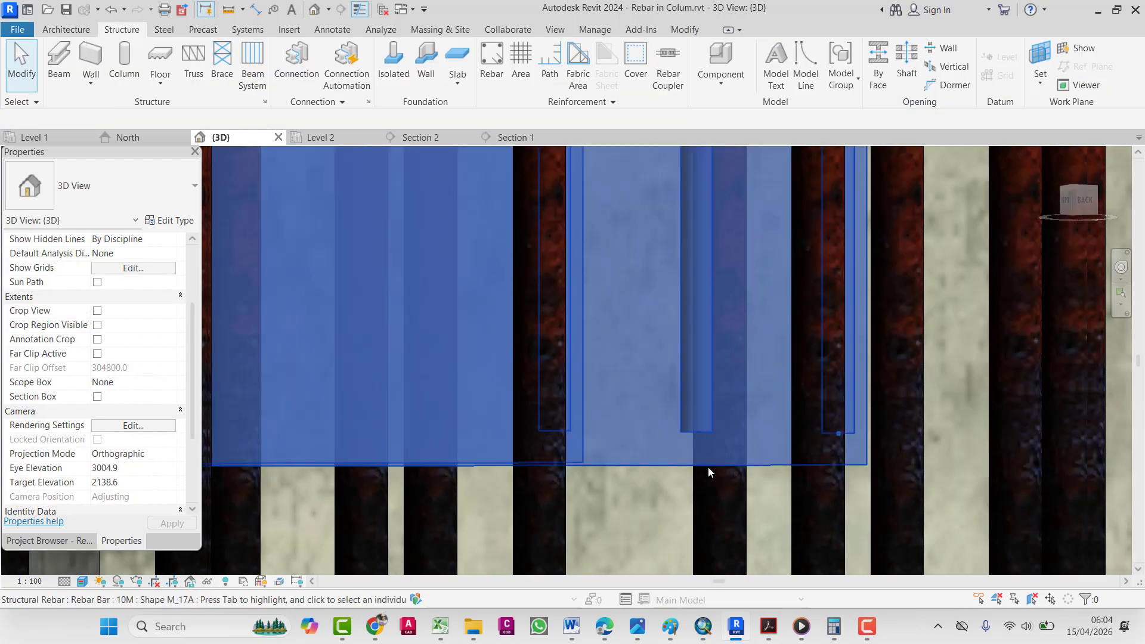
click(707, 466)
scroll(453, 280, down, 5)
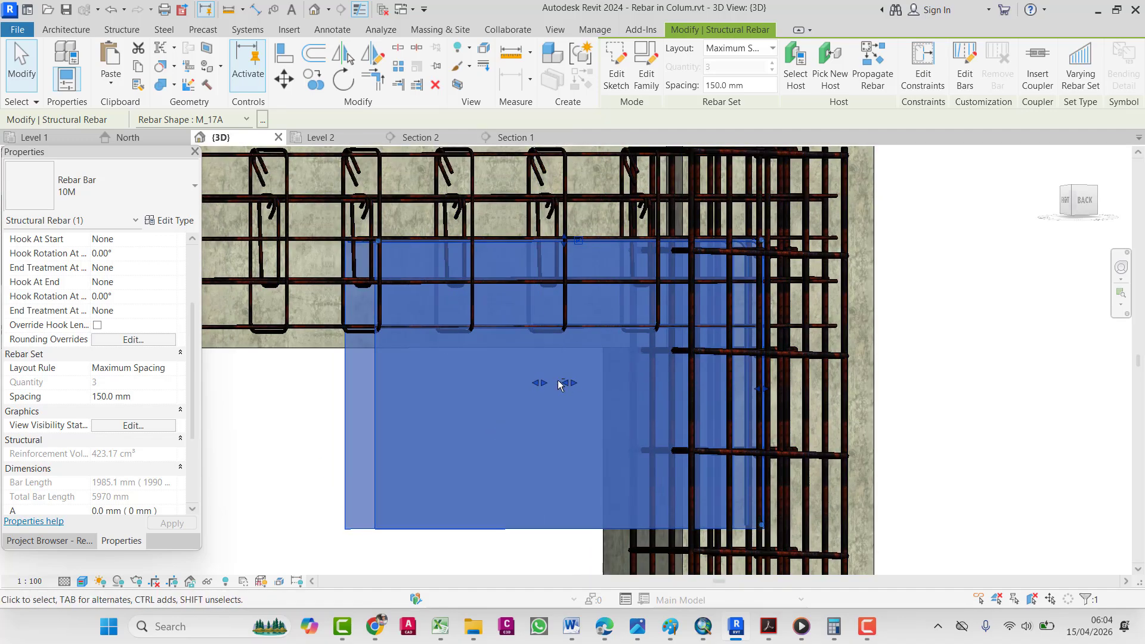
shift+middle_drag(561, 386, 498, 386)
key(Escape)
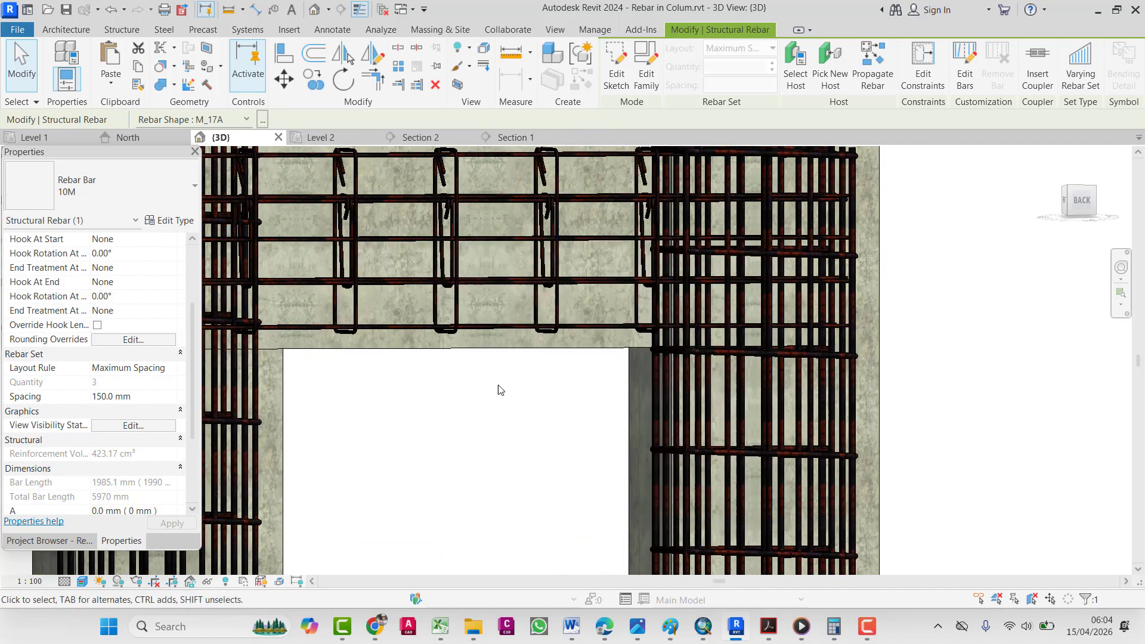
- Examine the reinforcement of the beam, its supporting columns and the footings from the back and front
scroll(608, 394, down, 5)
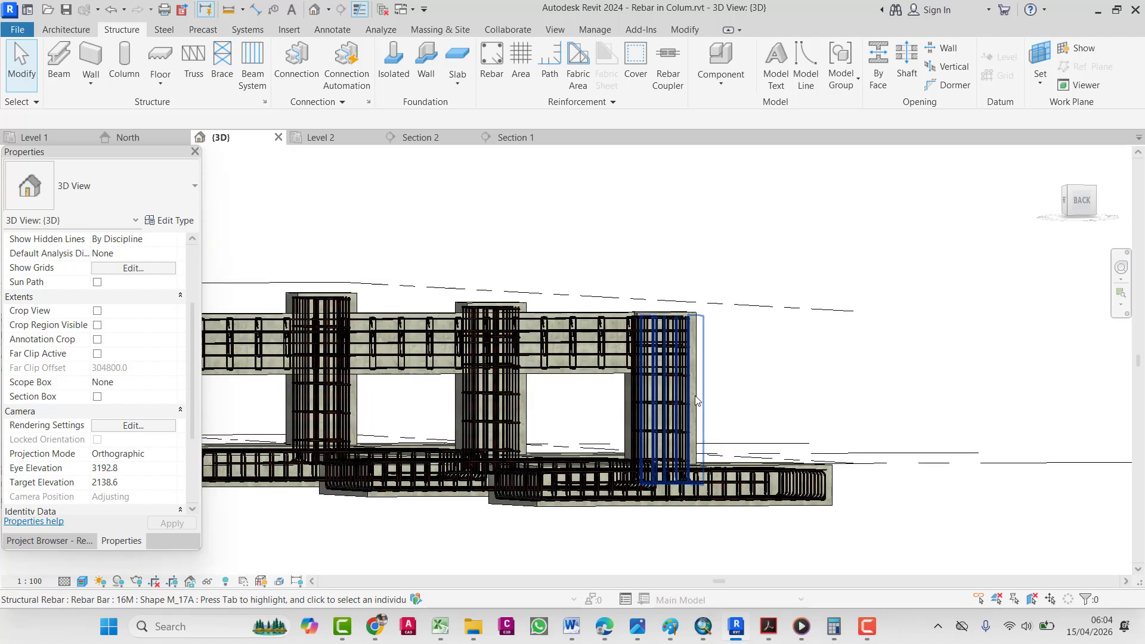
shift+middle_drag(702, 428, 832, 438)
scroll(859, 306, down, 4)
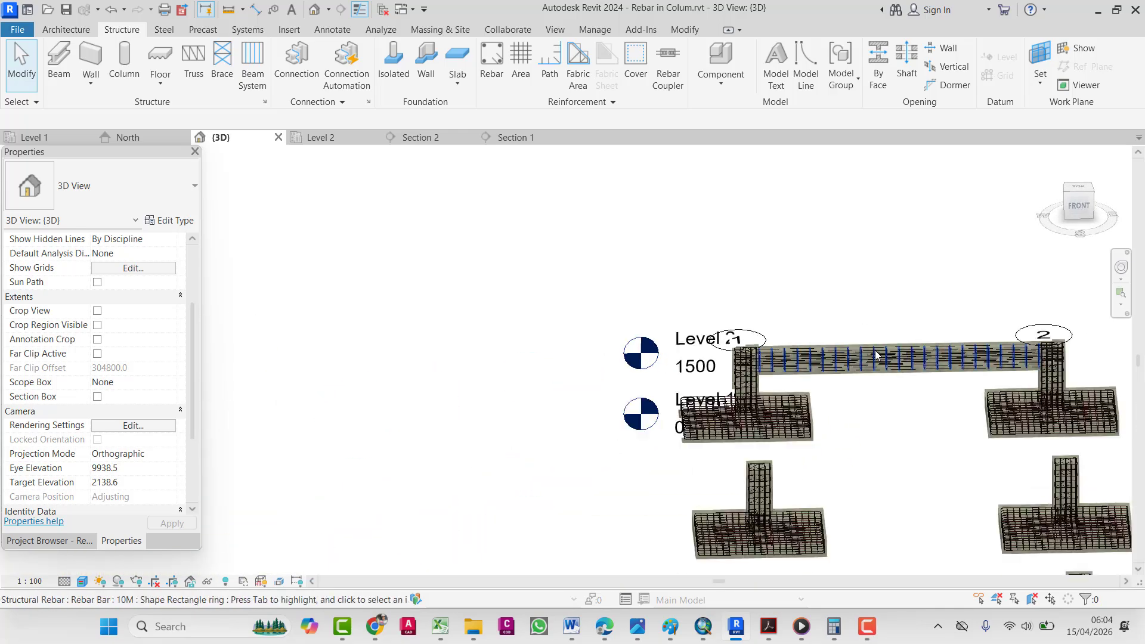
shift+middle_drag(876, 355, 881, 377)
scroll(771, 312, up, 3)
mouse_move(772, 312)
shift+middle_down()
mouse_move(800, 266)
mouse_move(830, 259)
mouse_move(709, 262)
mouse_move(890, 291)
shift+middle_up()
scroll(708, 379, up, 6)
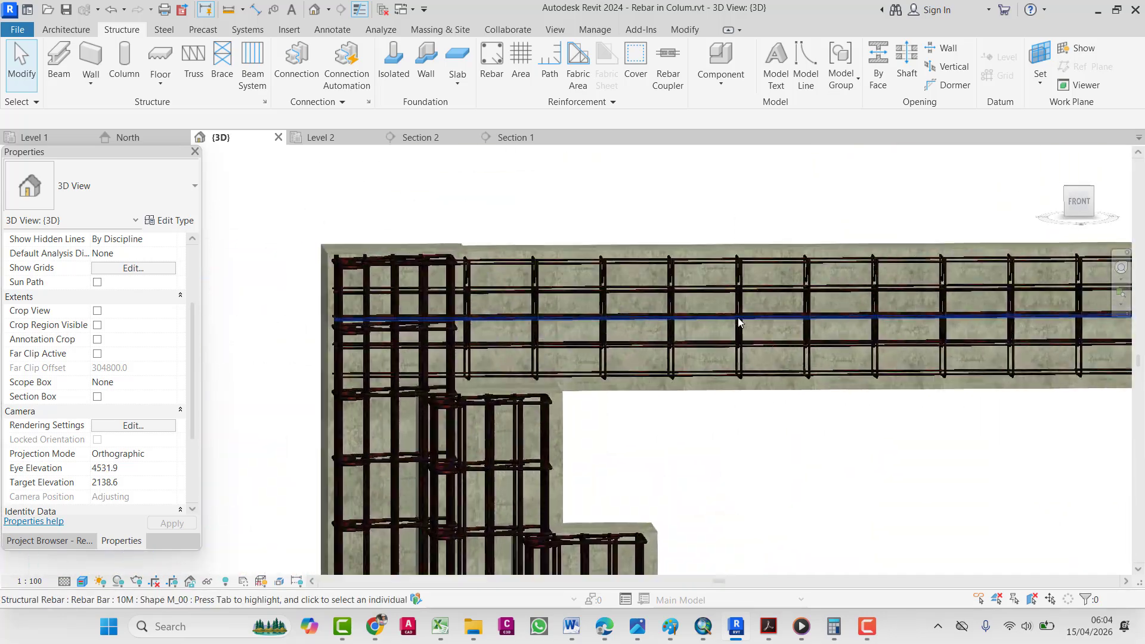
scroll(715, 380, down, 8)
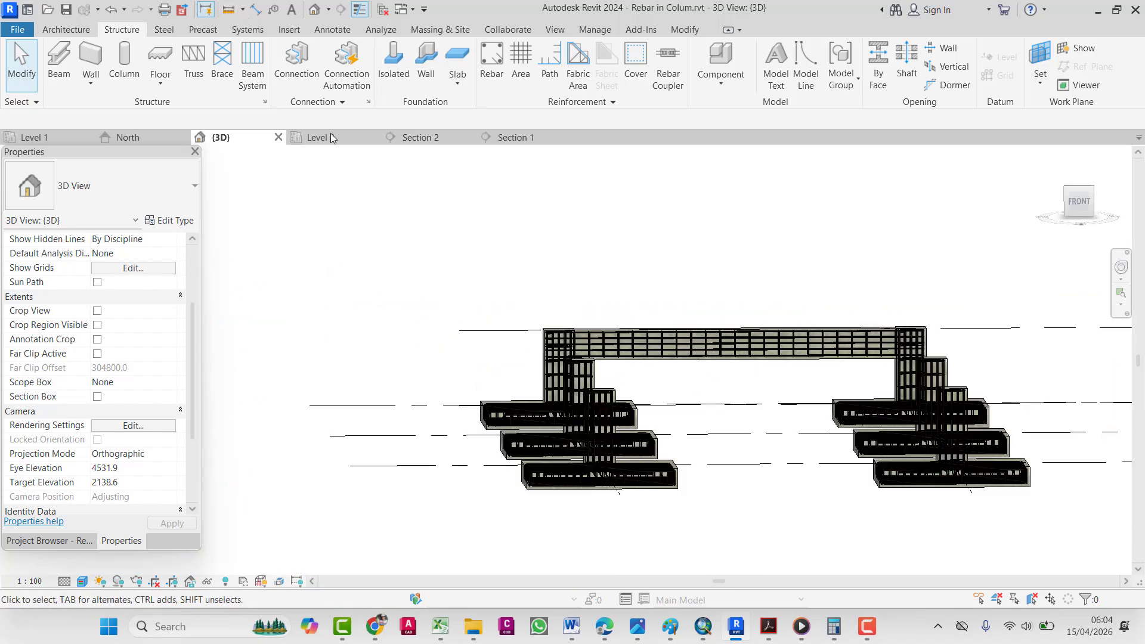
- In Section 2, select all the beam's structural rebar and show it unobscured in the Level 2 plan
click(322, 138)
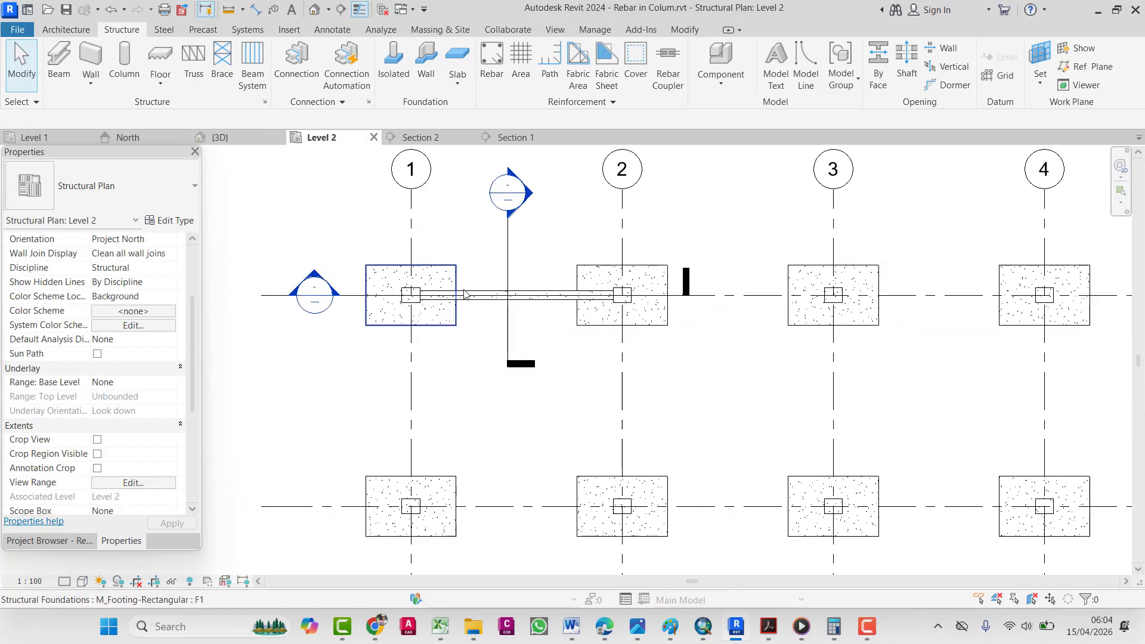
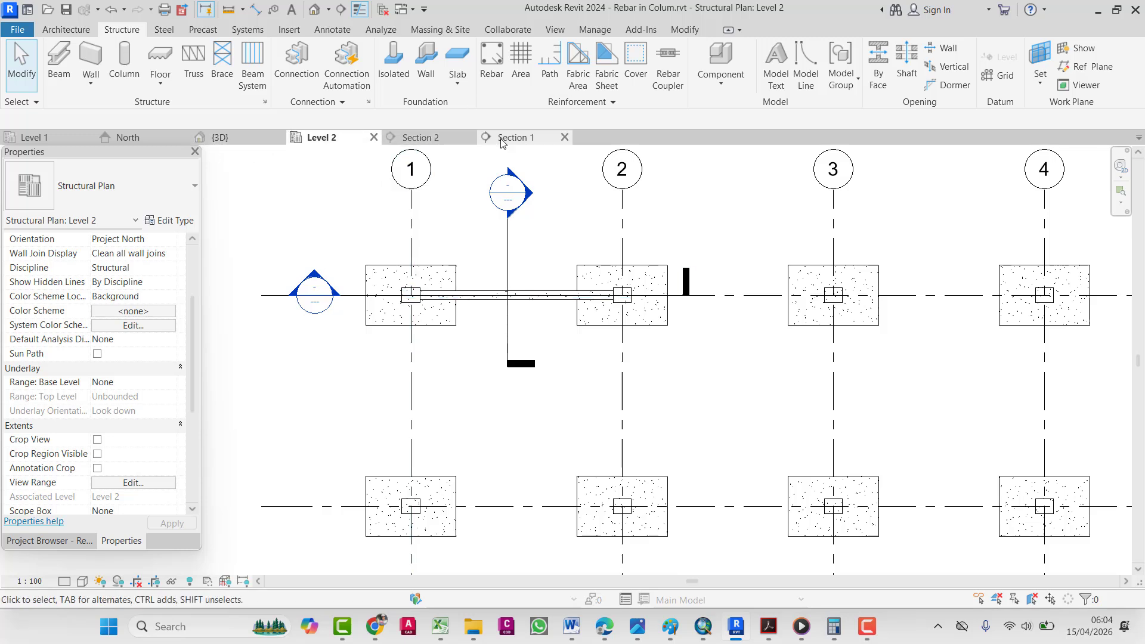
click(410, 139)
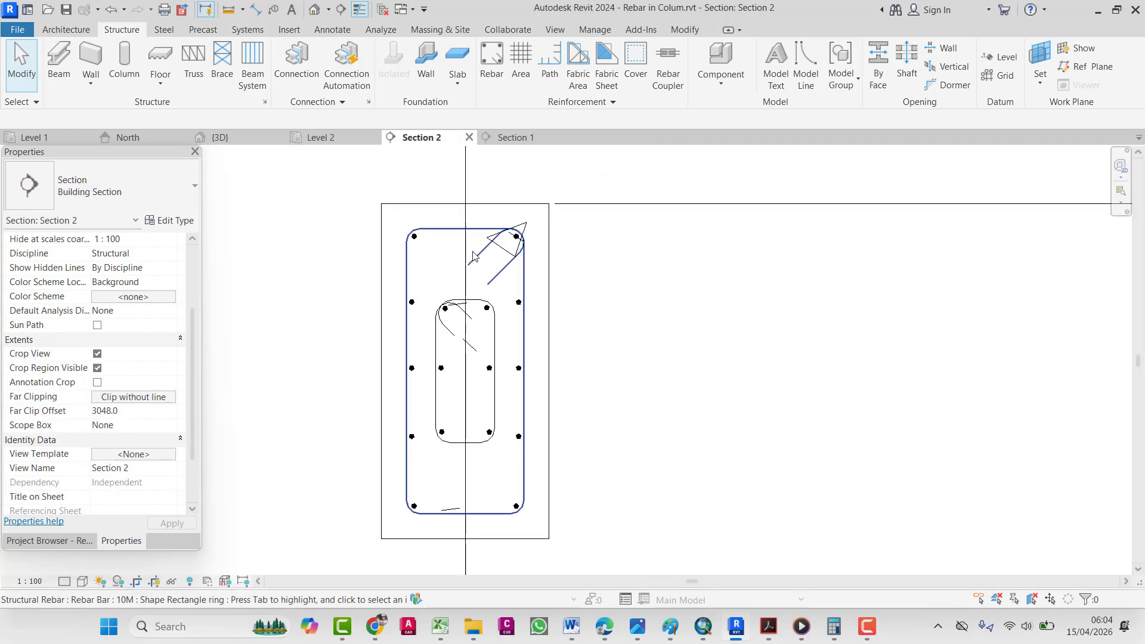
drag(561, 408, 541, 535)
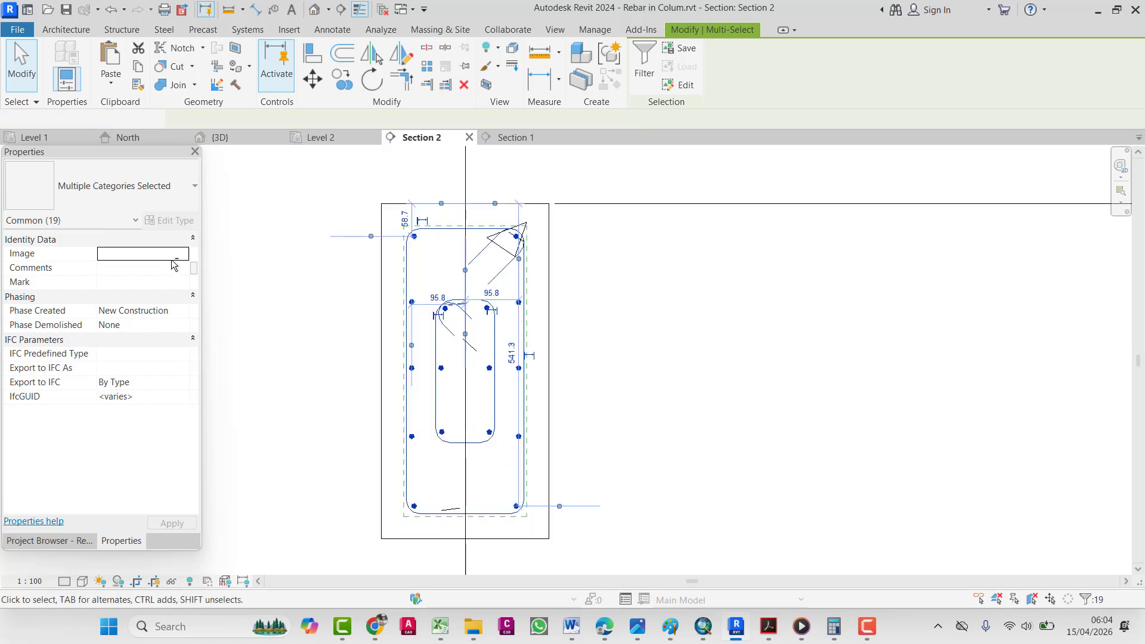
scroll(133, 452, down, 4)
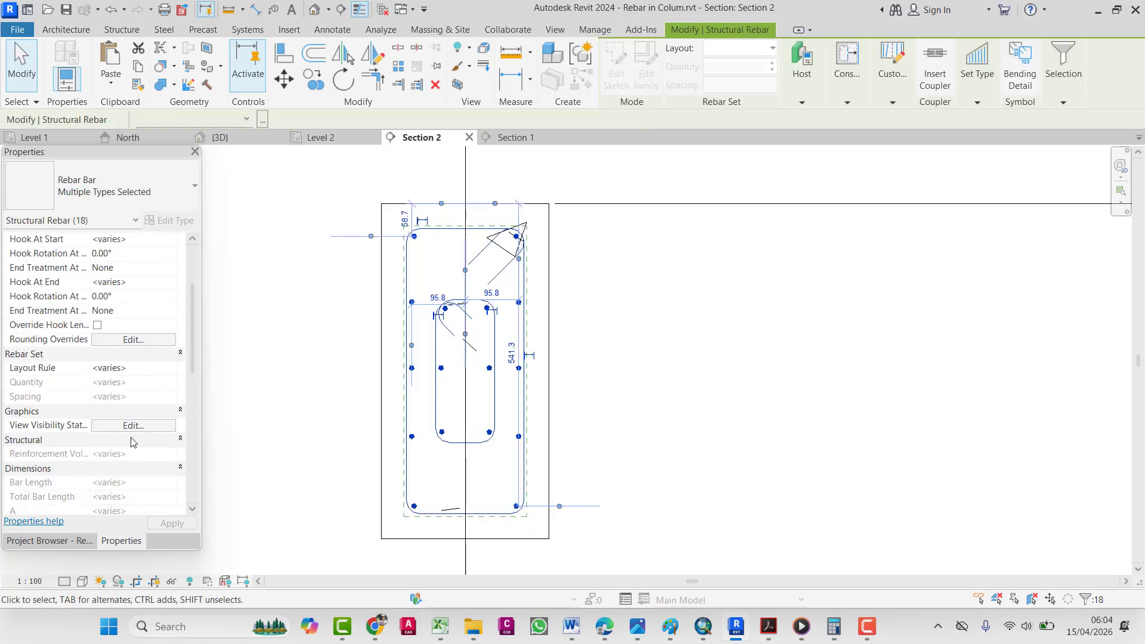
click(133, 426)
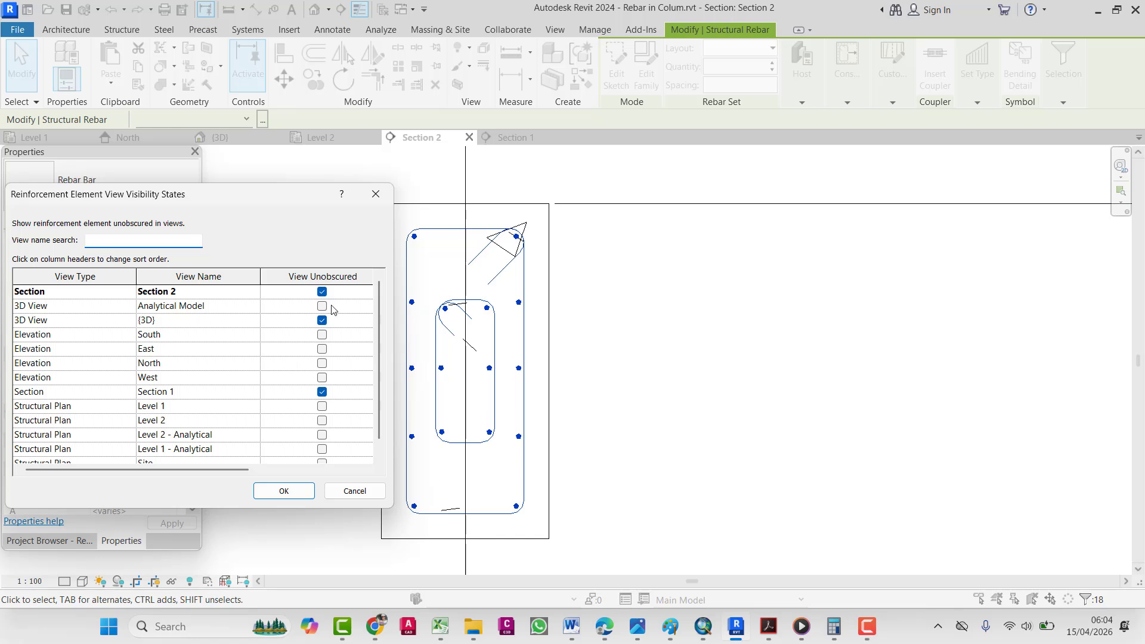
click(325, 421)
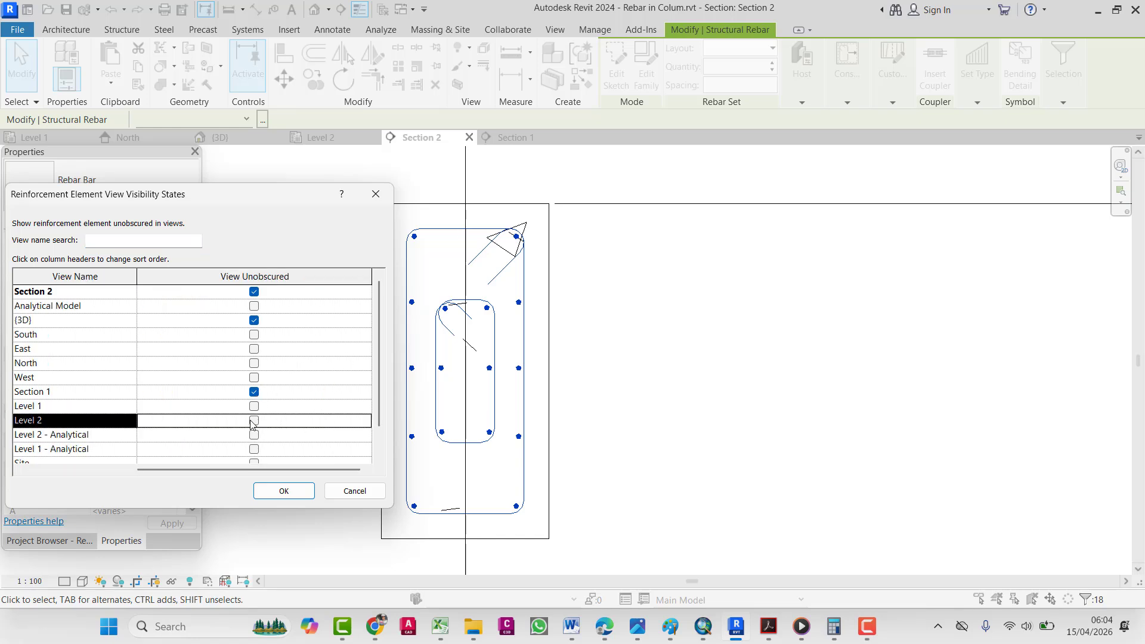
click(284, 490)
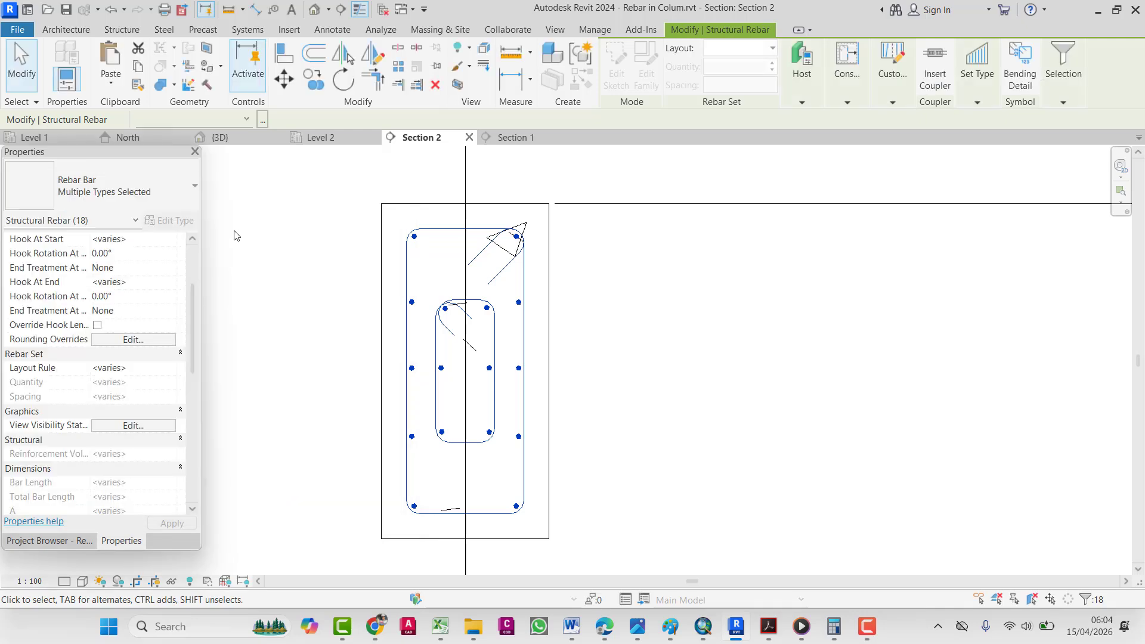
- In the Level 2 plan, select the reinforced beam between grids 1 and 2 together with all its rebar
click(321, 137)
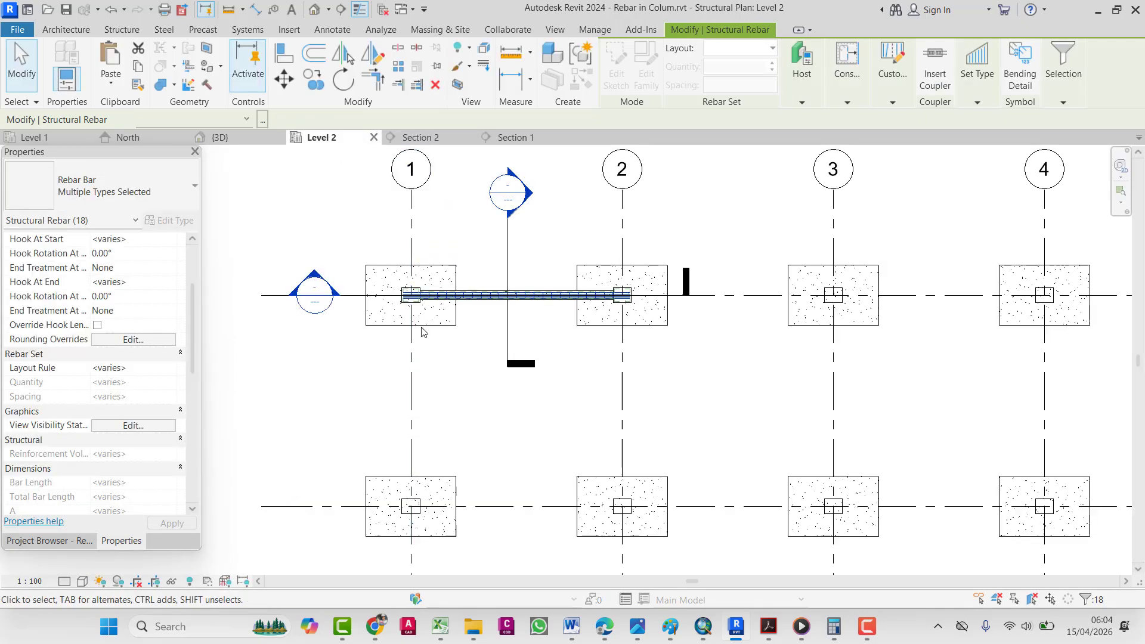
drag(568, 351, 350, 202)
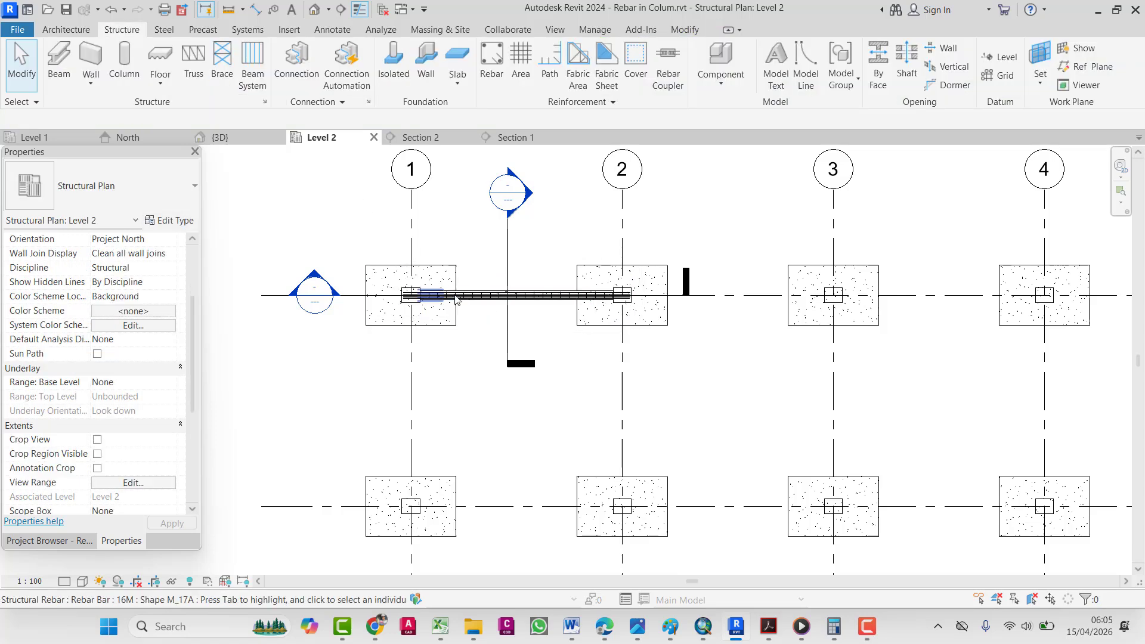
scroll(488, 291, up, 5)
drag(500, 271, 451, 346)
scroll(402, 324, up, 4)
scroll(402, 323, down, 2)
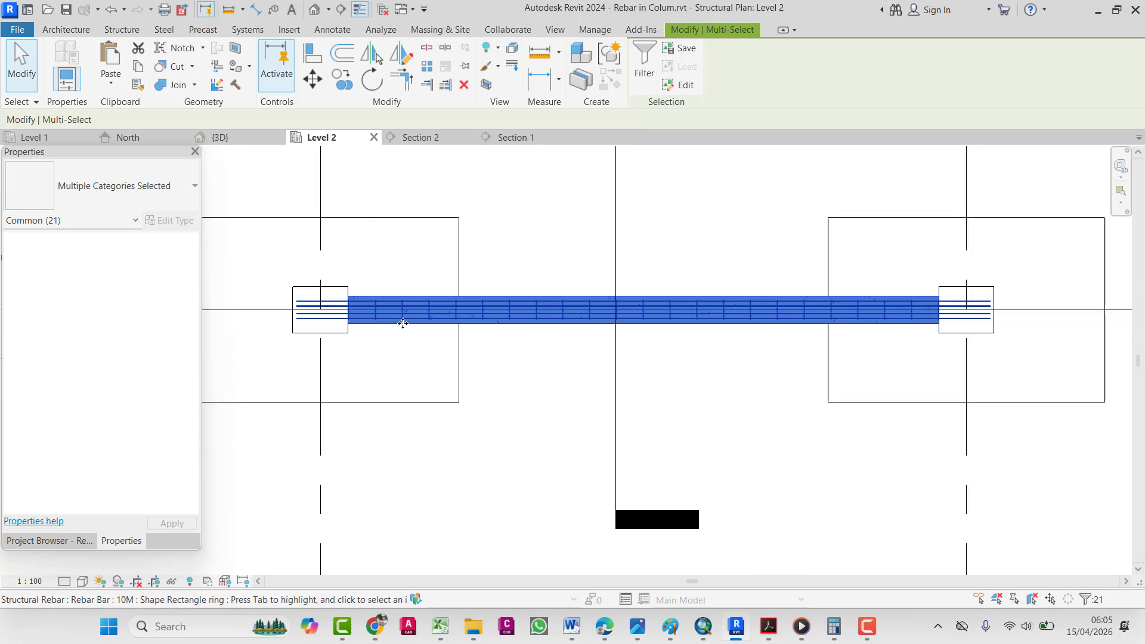
scroll(403, 323, down, 2)
middle_drag(650, 361, 330, 348)
scroll(543, 309, up, 5)
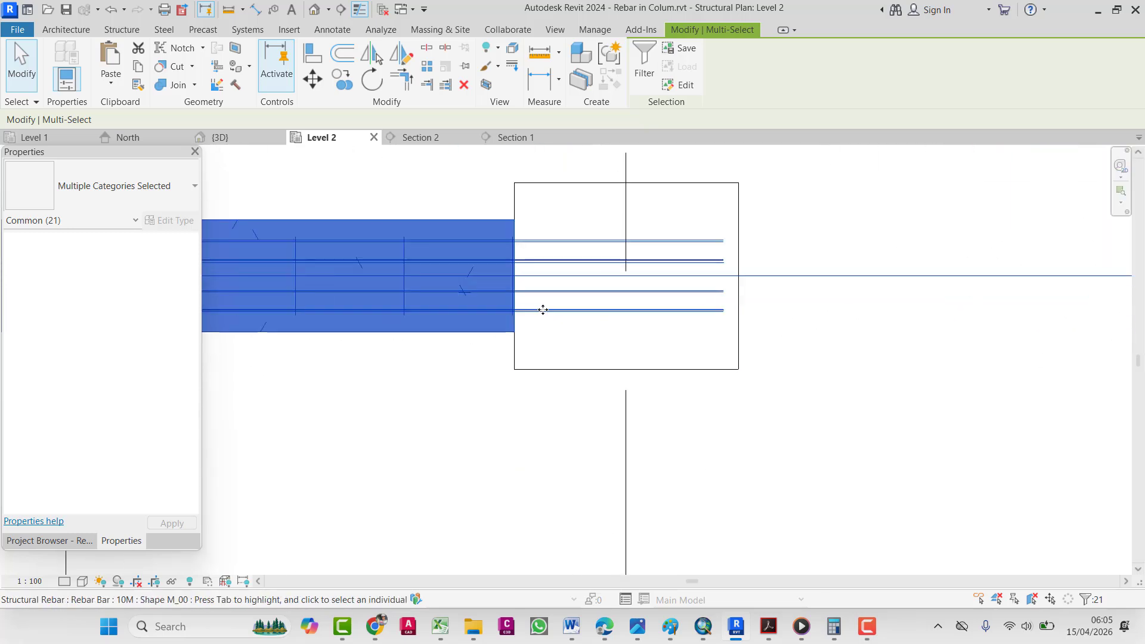
scroll(543, 309, down, 5)
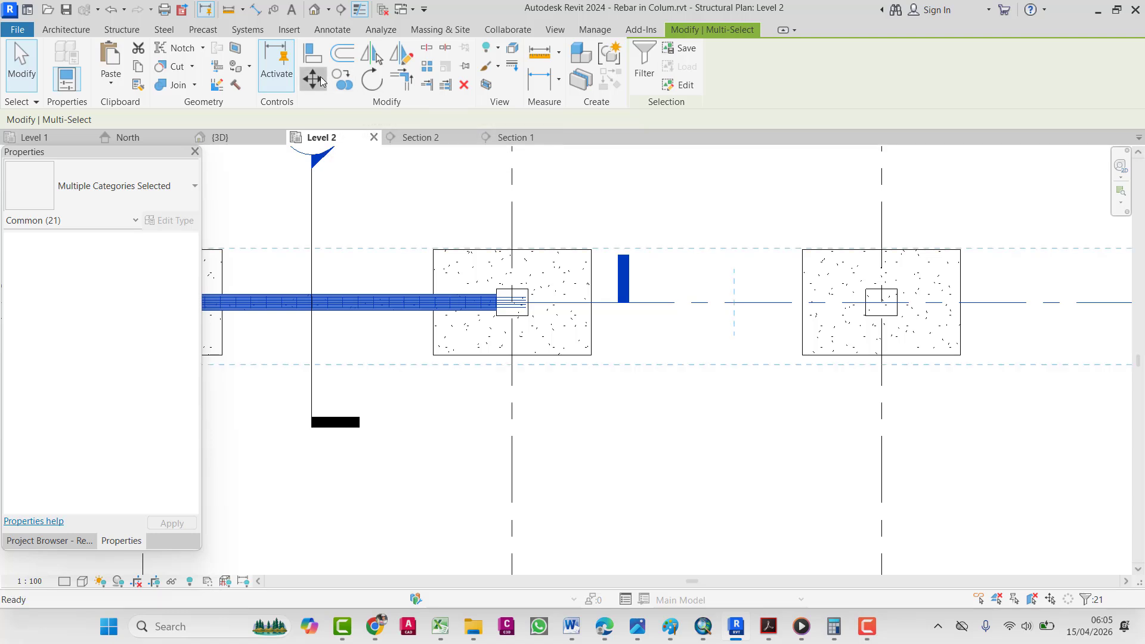
- Copy the selected beam and rebar from the grid 1 column to the grid 2 column, filling the bay between grids 2 and 3
click(341, 78)
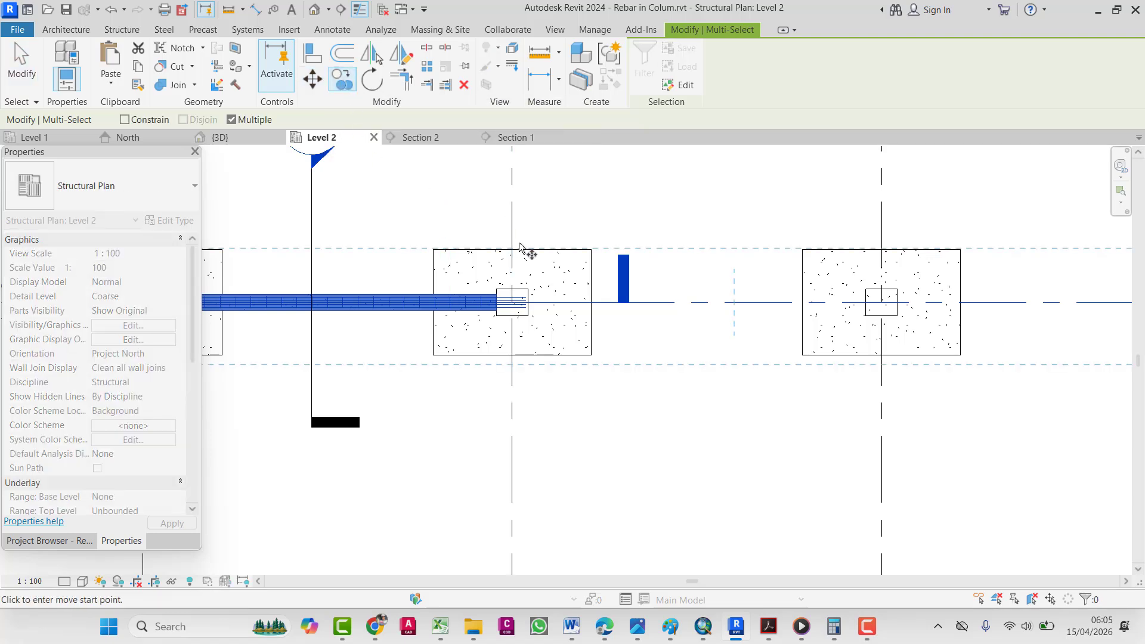
scroll(509, 303, up, 5)
scroll(487, 309, down, 6)
middle_drag(486, 310, 676, 322)
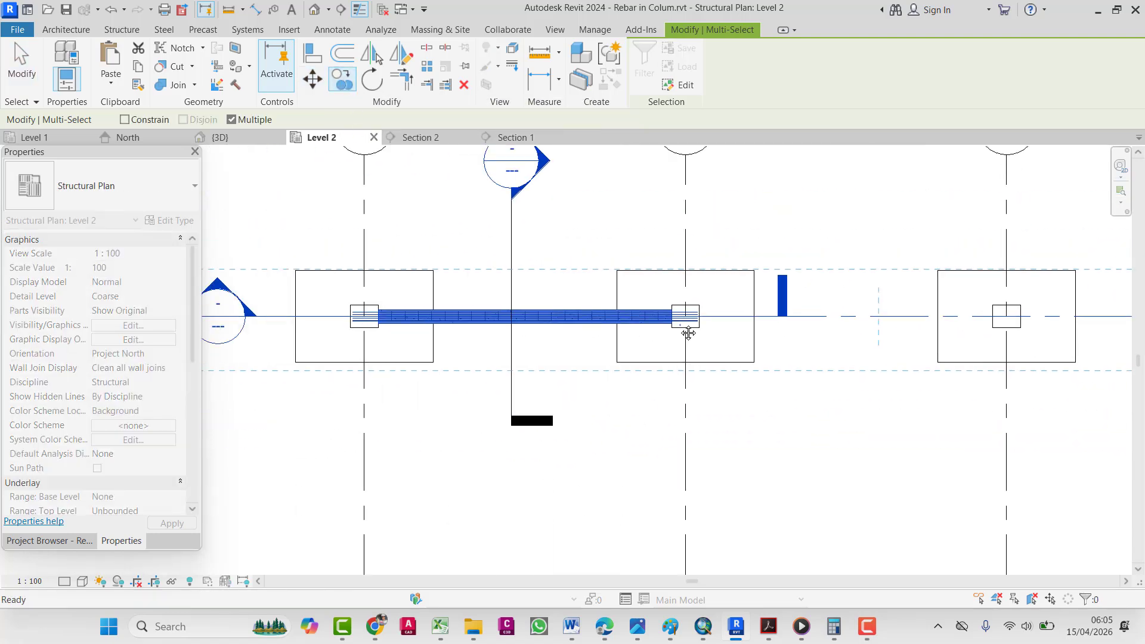
scroll(309, 316, up, 6)
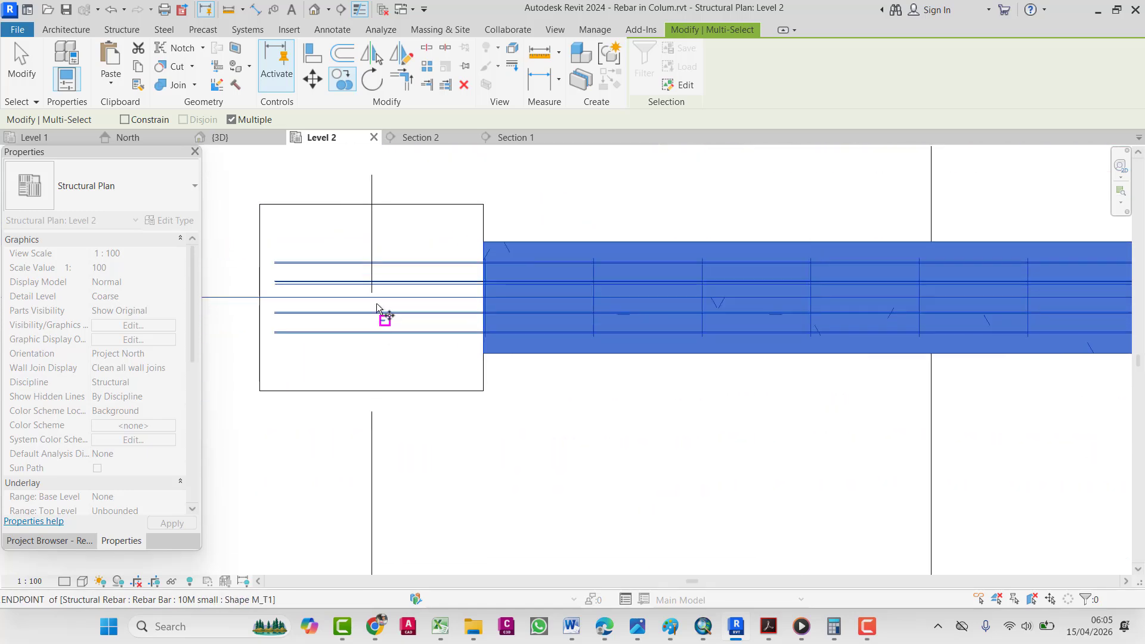
scroll(446, 325, down, 6)
middle_drag(656, 360, 234, 325)
scroll(539, 267, up, 2)
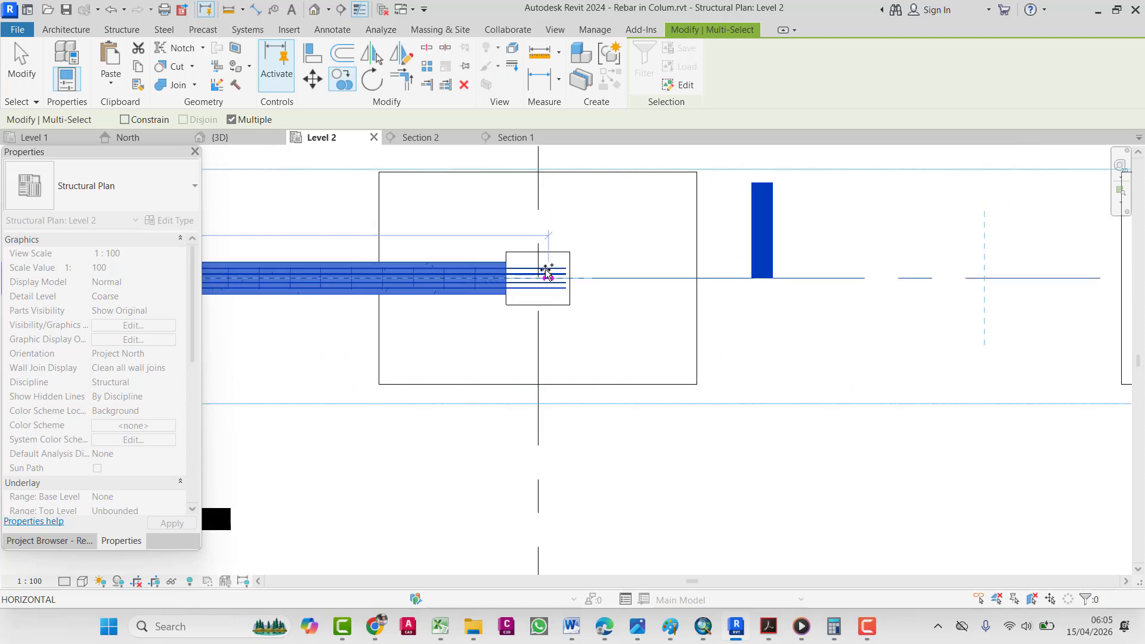
- Place another copy of the reinforced beam from the grid 2 column to the grid 3 column, then end the copying
scroll(561, 301, down, 5)
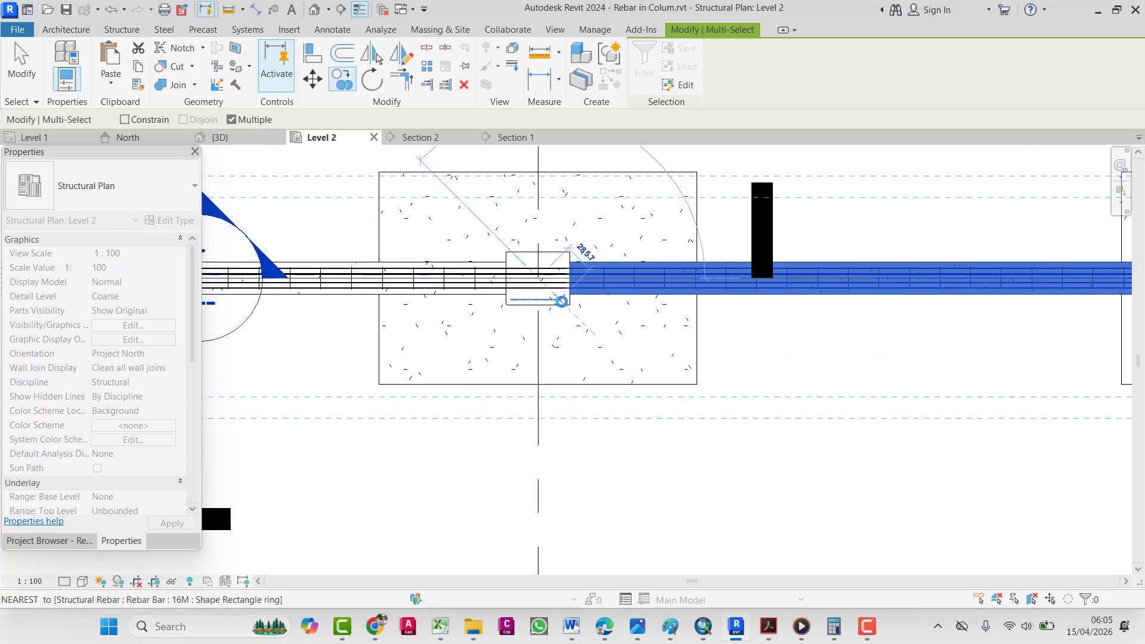
scroll(507, 308, up, 2)
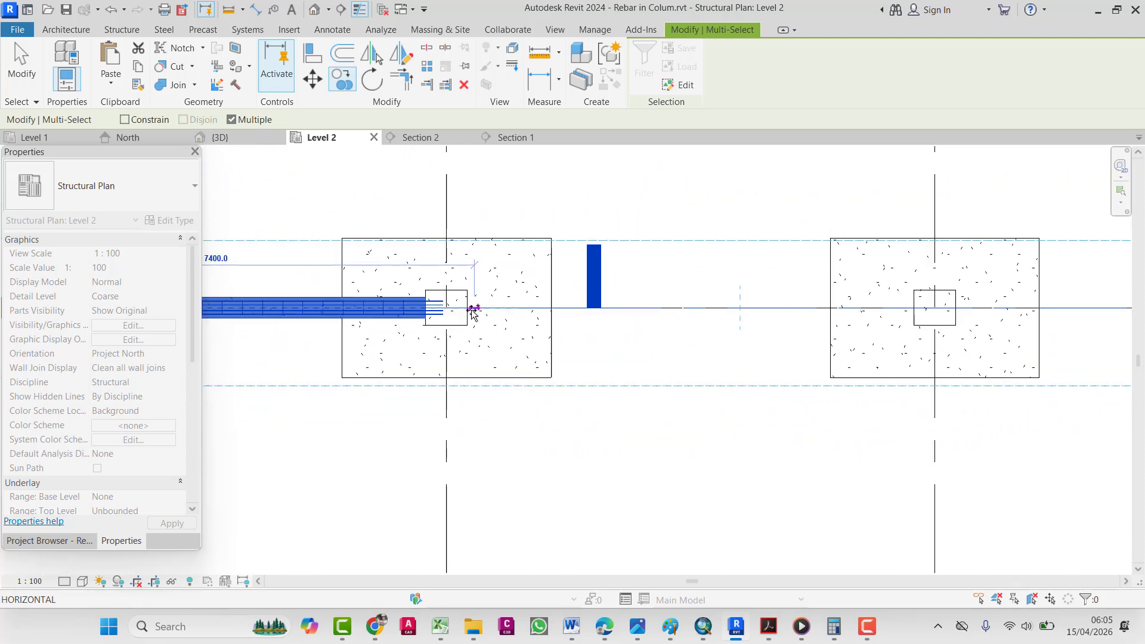
scroll(455, 308, up, 2)
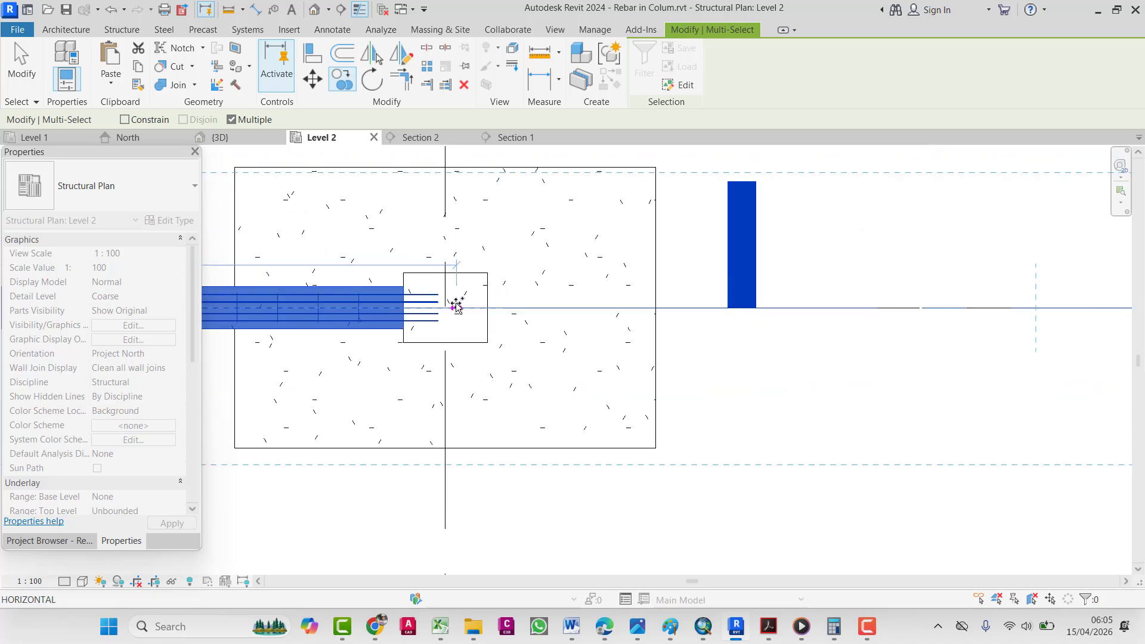
scroll(567, 345, down, 2)
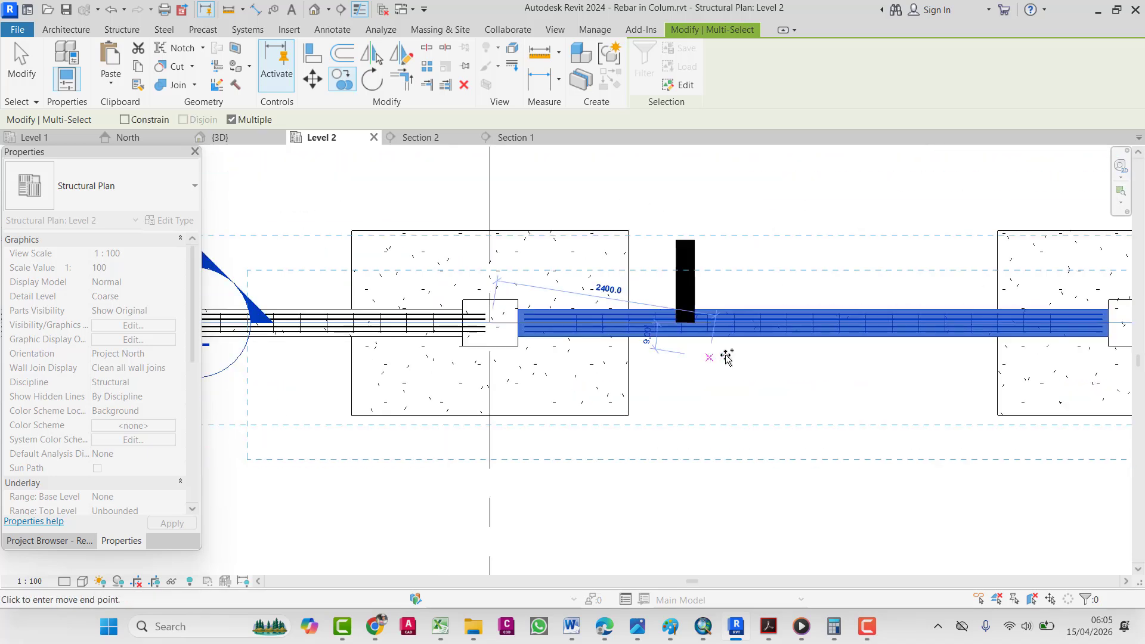
middle_drag(728, 357, 539, 361)
middle_drag(840, 334, 659, 320)
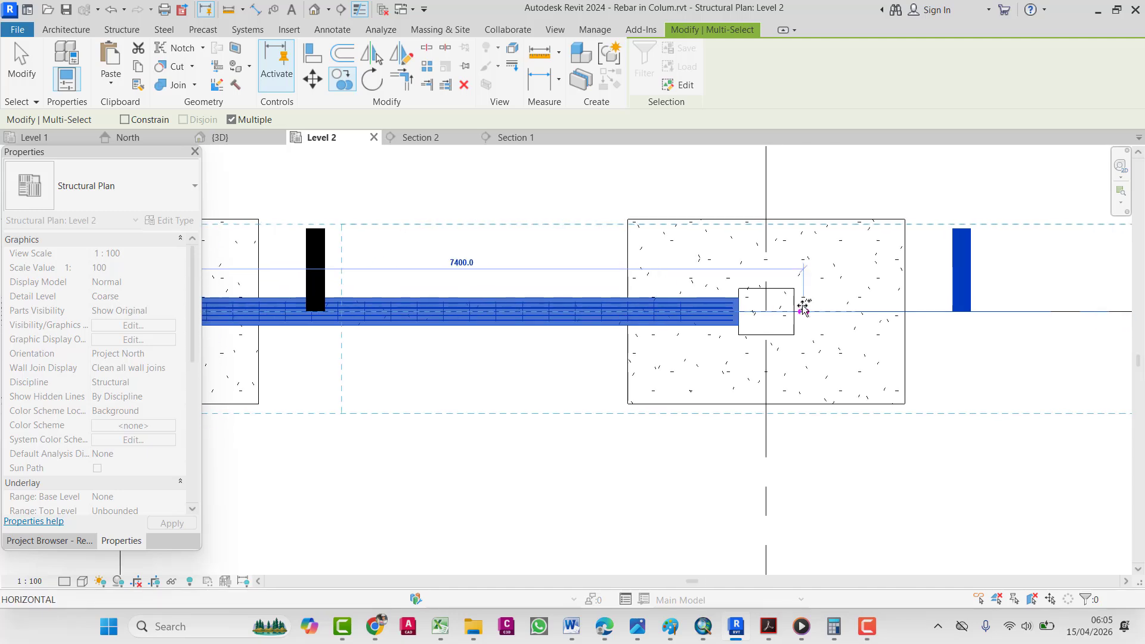
scroll(761, 321, up, 1)
scroll(675, 340, down, 3)
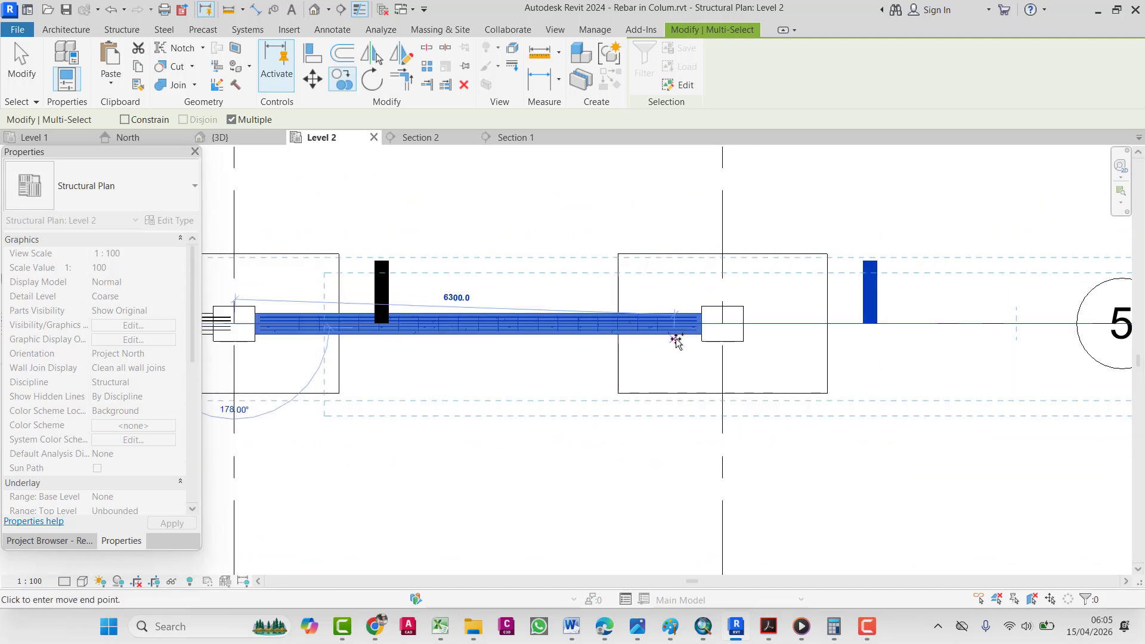
scroll(657, 332, down, 2)
middle_drag(669, 363, 791, 330)
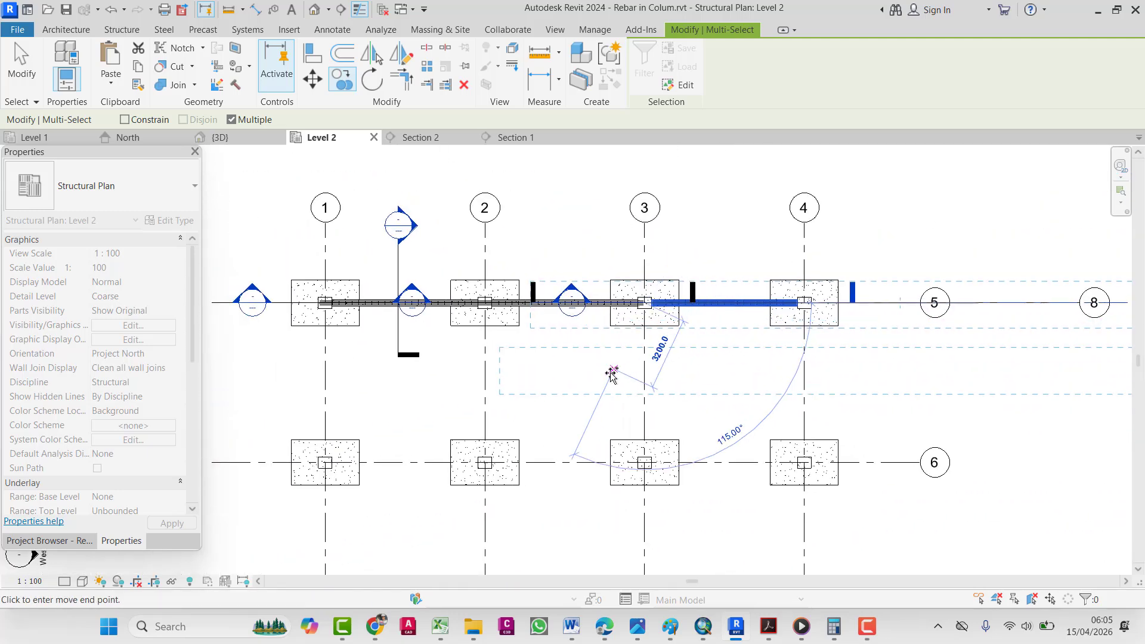
key(Escape)
key(Escape)
scroll(671, 305, up, 1)
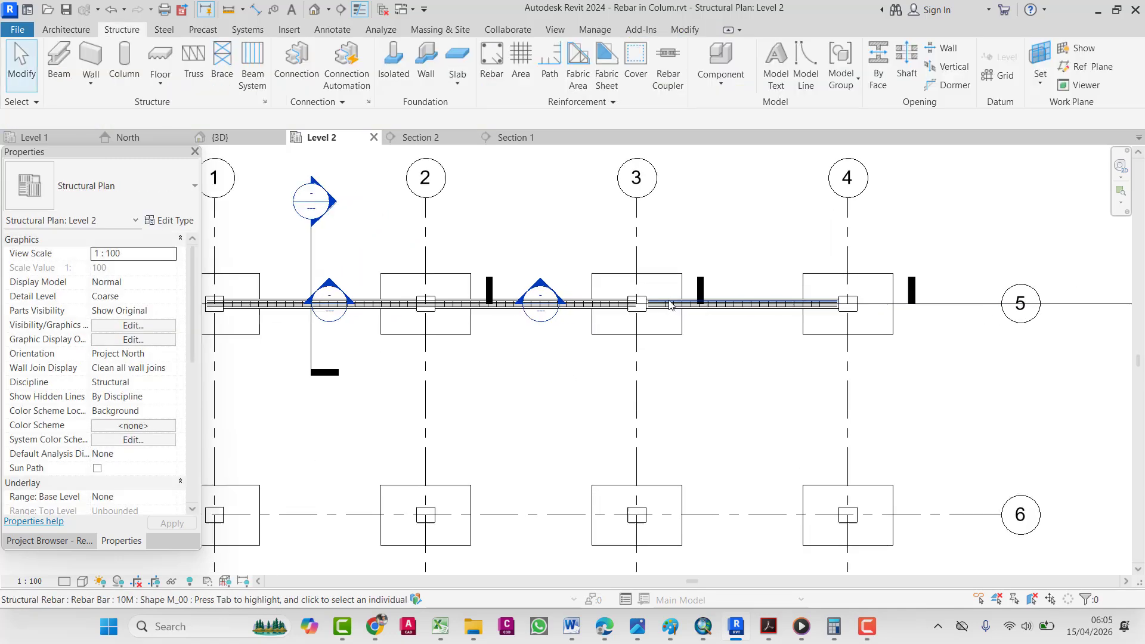
- Delete the copied beam, rebar and section between grids 3 and 4, leaving the grid 5 line out of the deletion
middle_drag(616, 327, 836, 344)
scroll(694, 316, up, 2)
middle_drag(540, 342, 769, 342)
middle_drag(365, 332, 116, 334)
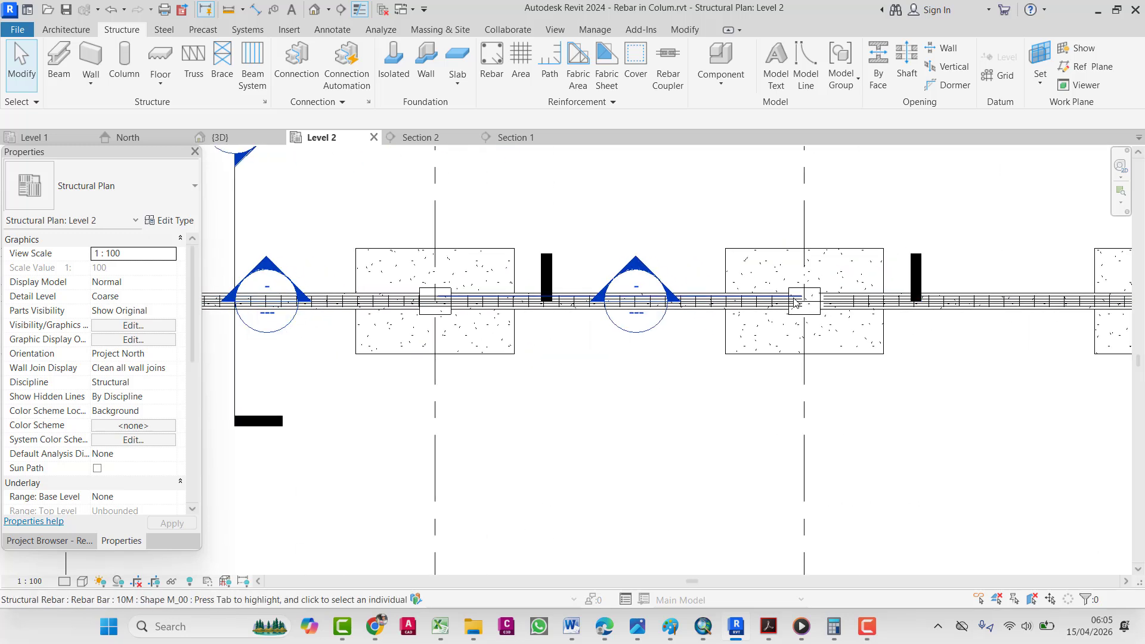
middle_drag(831, 310, 582, 310)
scroll(781, 308, up, 2)
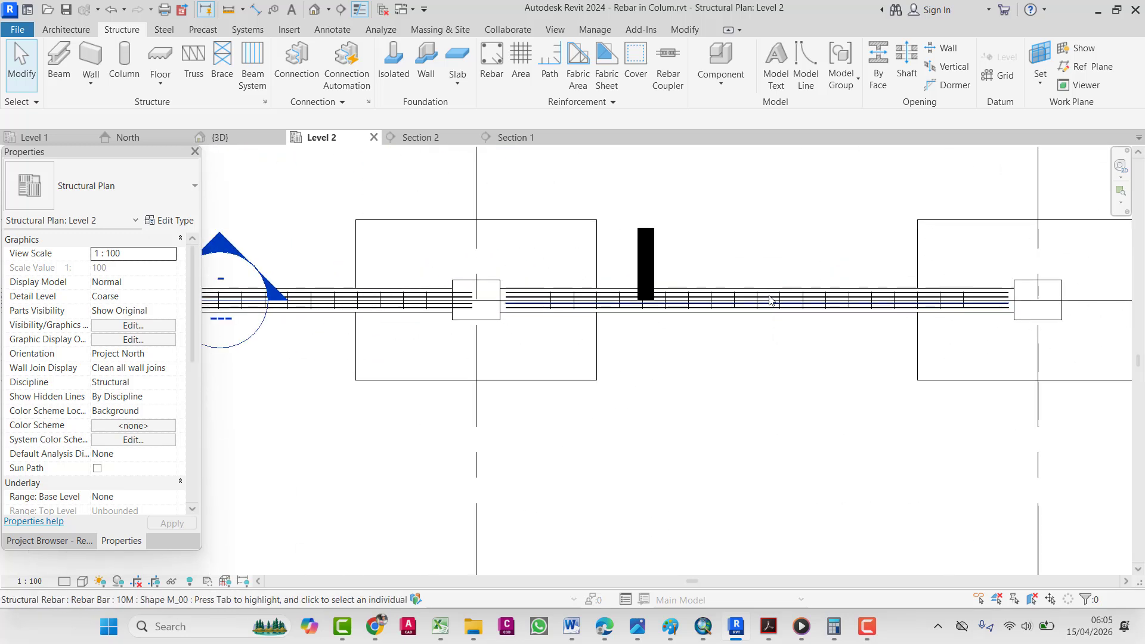
drag(801, 313, 756, 358)
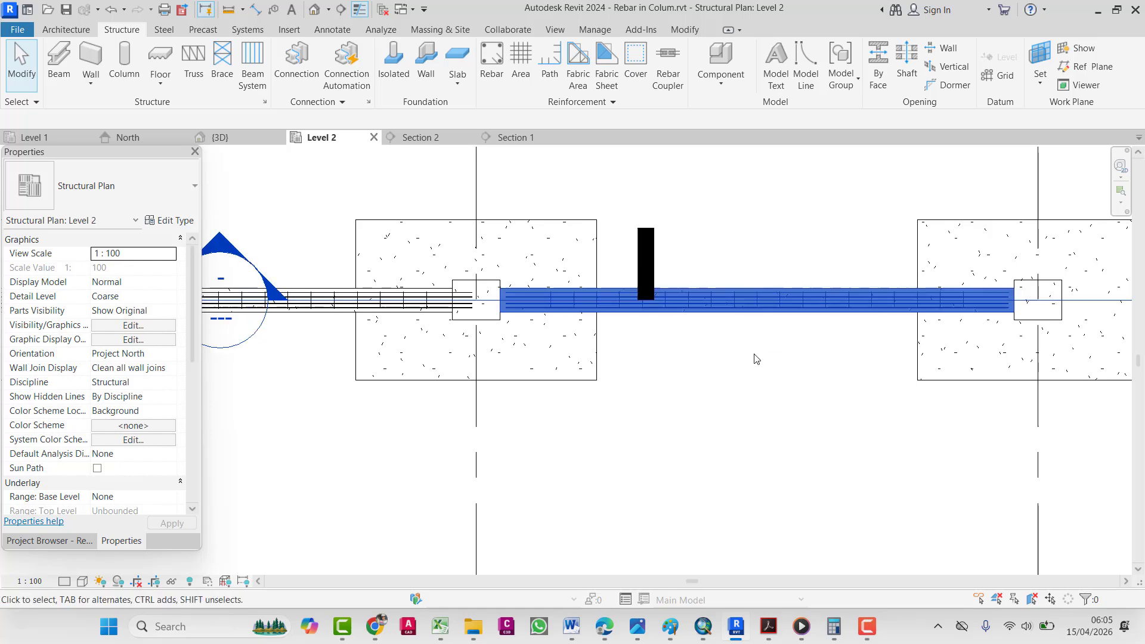
scroll(785, 330, down, 5)
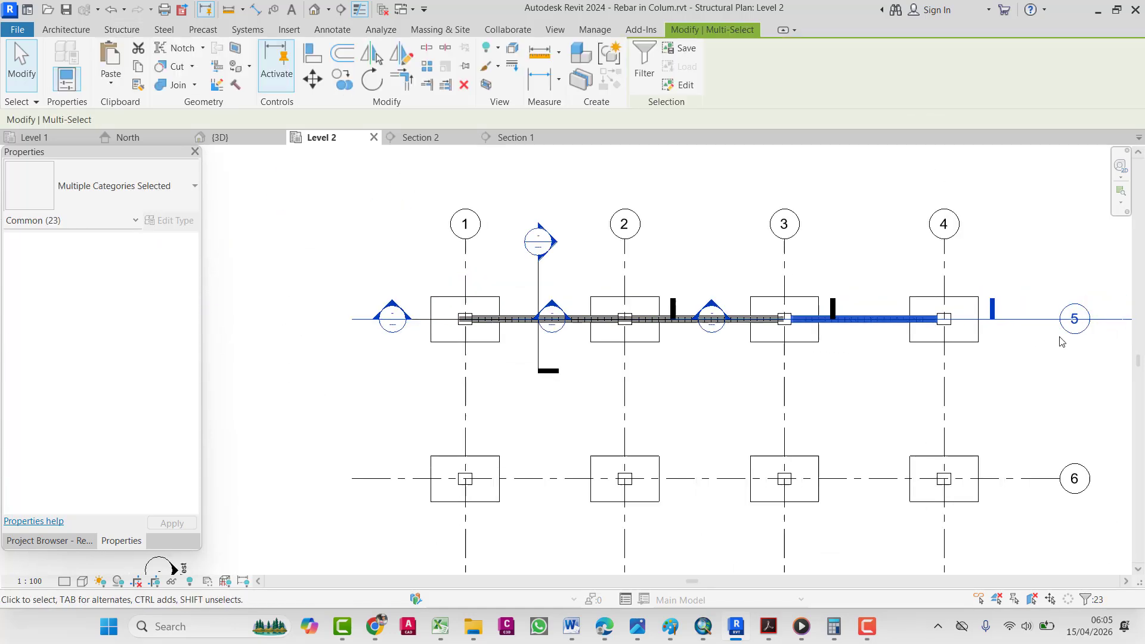
shift+drag(1070, 280, 1004, 362)
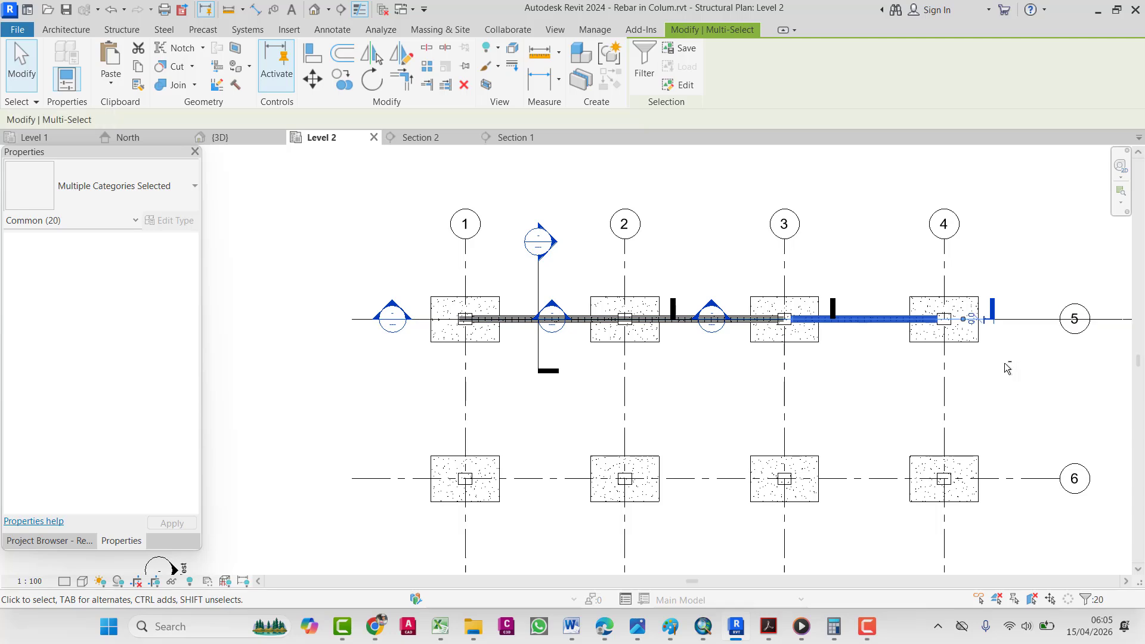
key(Delete)
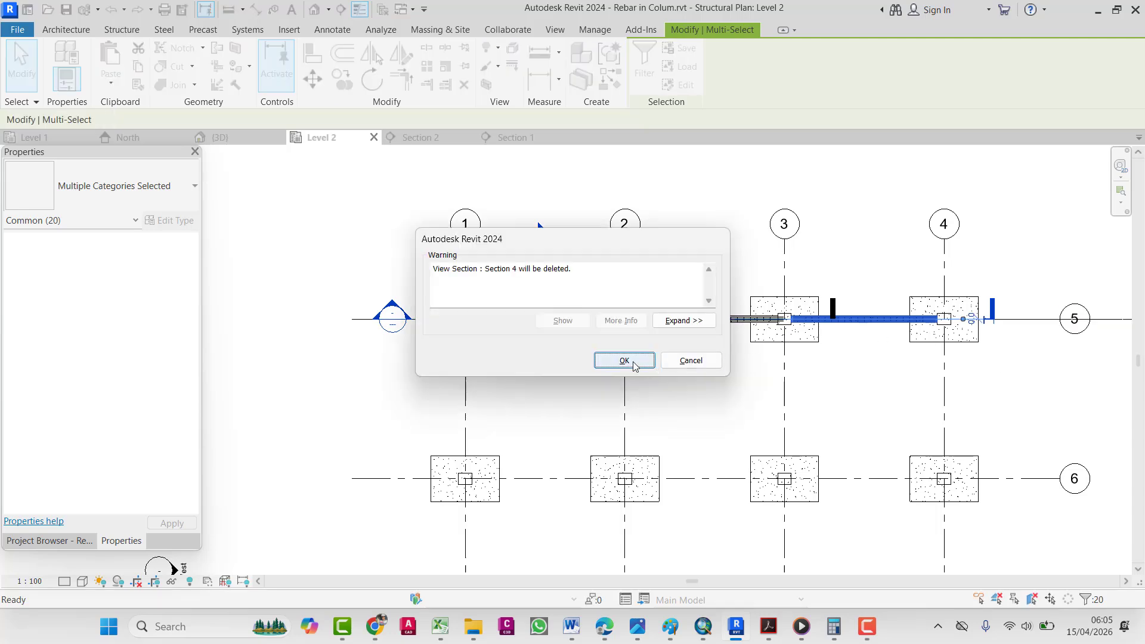
click(624, 360)
- Select the reinforced beam between grids 2 and 3, excluding the grid line and section line from the selection
scroll(691, 322, up, 3)
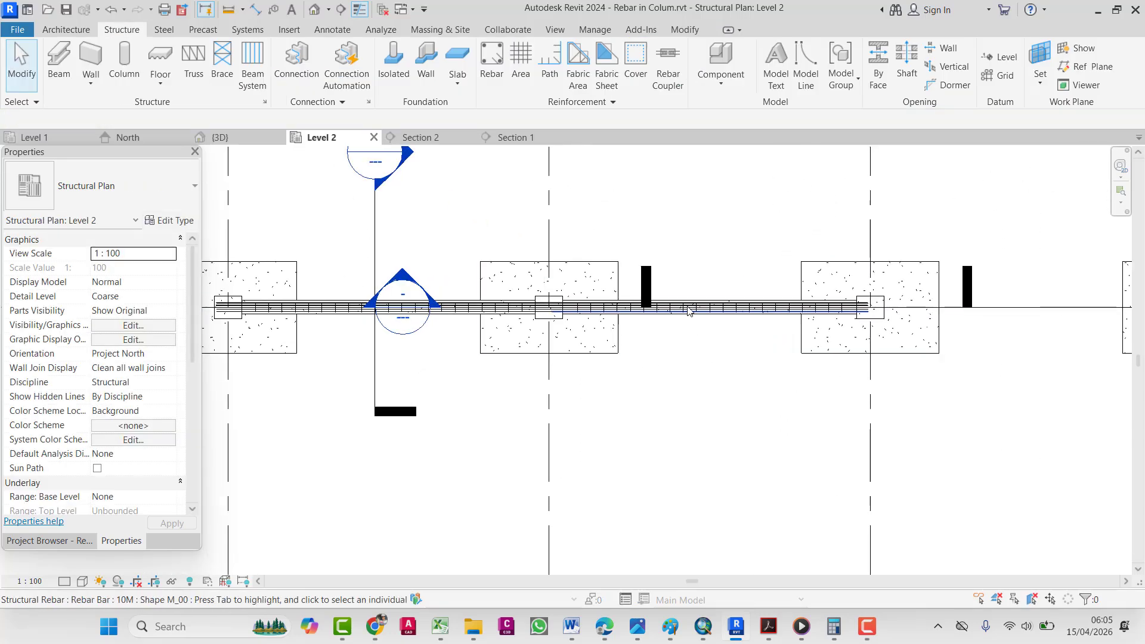
drag(729, 266, 659, 347)
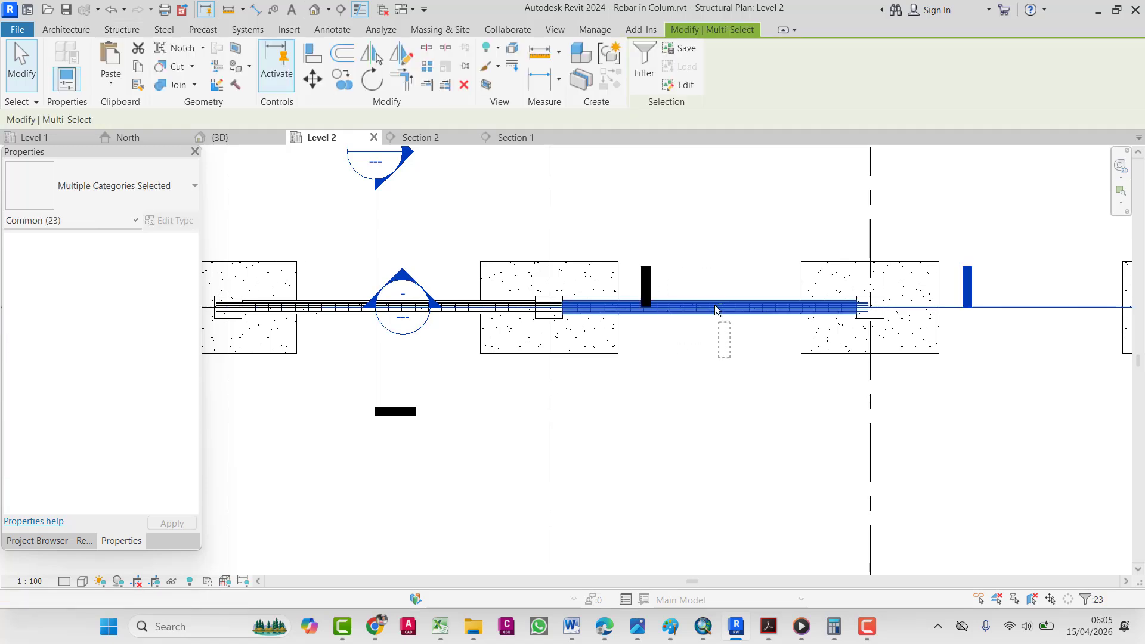
shift+drag(1002, 338, 972, 370)
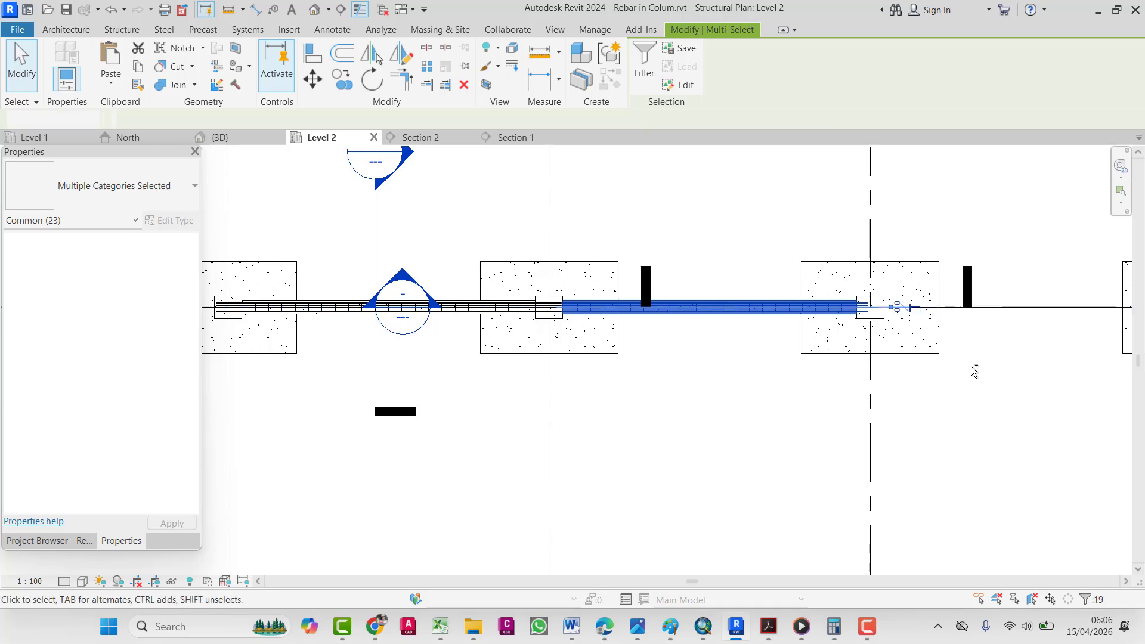
scroll(477, 352, down, 5)
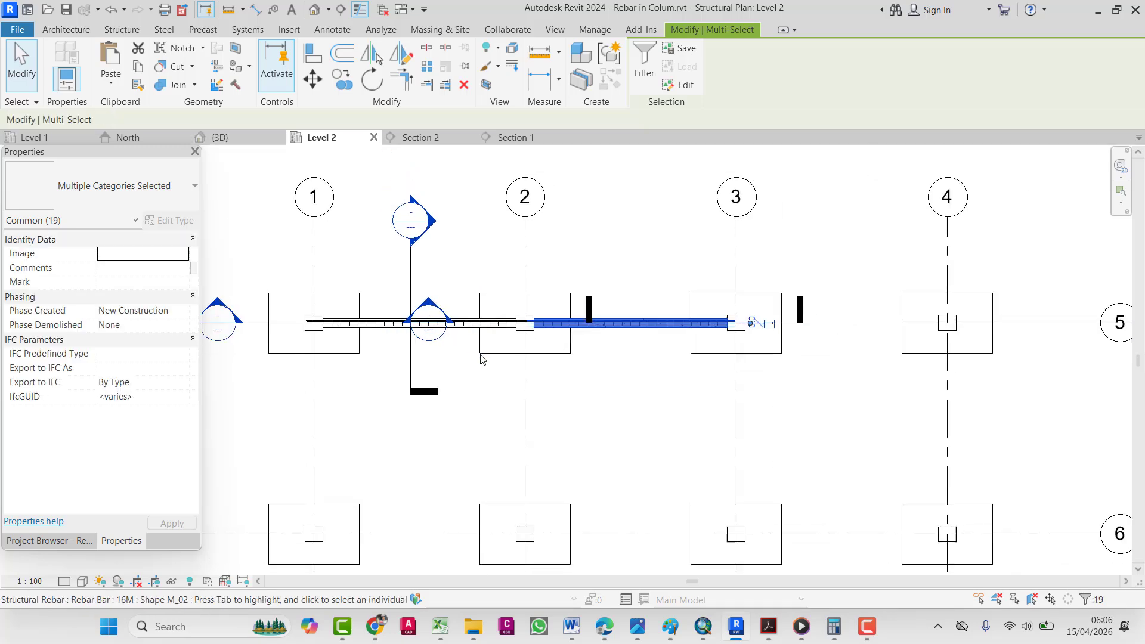
scroll(433, 282, up, 1)
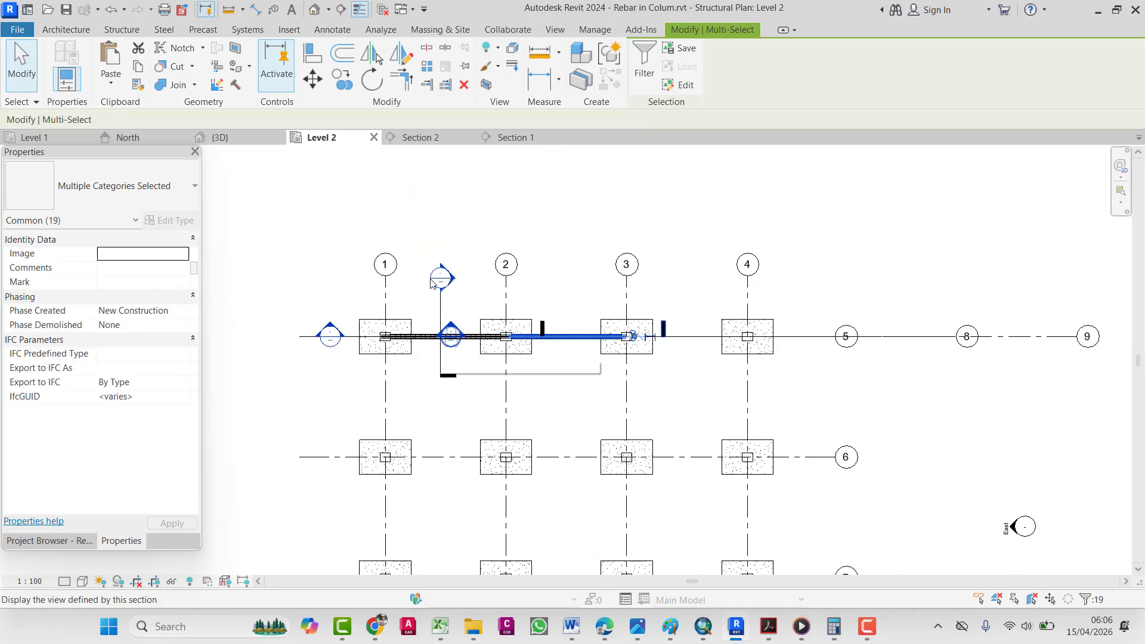
- Copy the selected beam and rebar from the grid 2 column to the grid 3 column, filling the bay between grids 3 and 4
click(343, 78)
scroll(507, 347, up, 2)
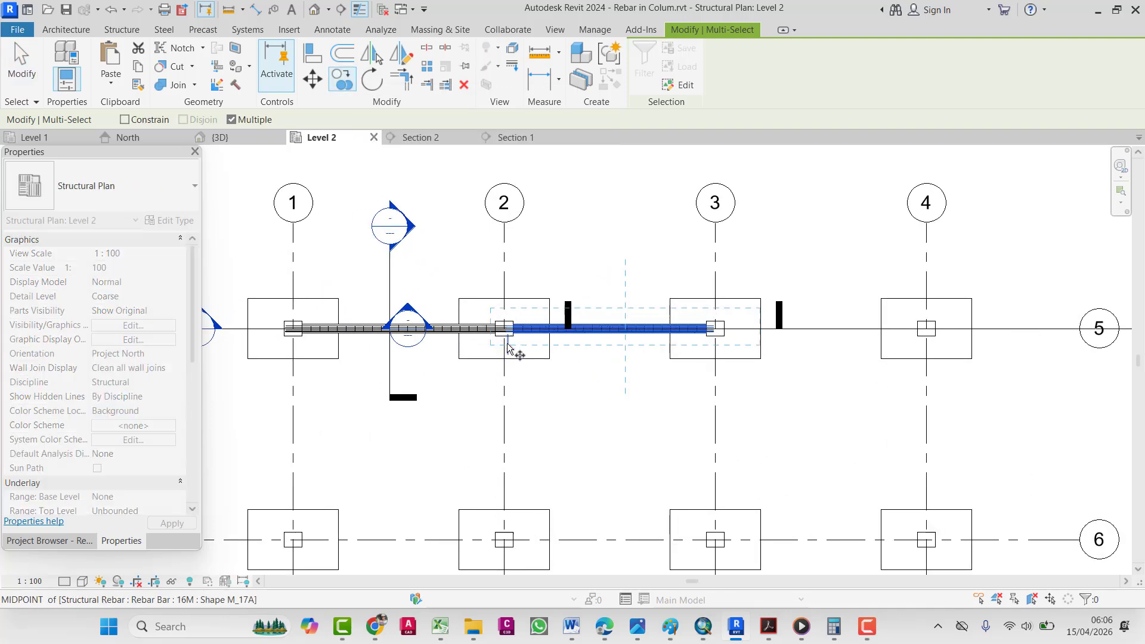
scroll(507, 347, up, 3)
click(500, 298)
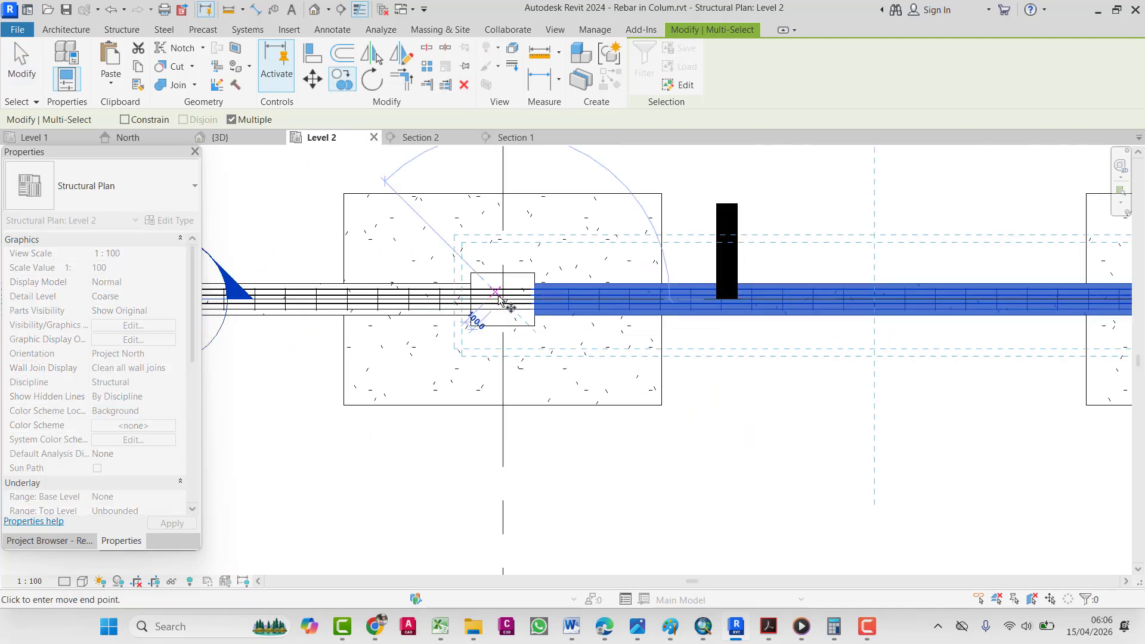
scroll(623, 347, down, 2)
middle_drag(756, 360, 345, 364)
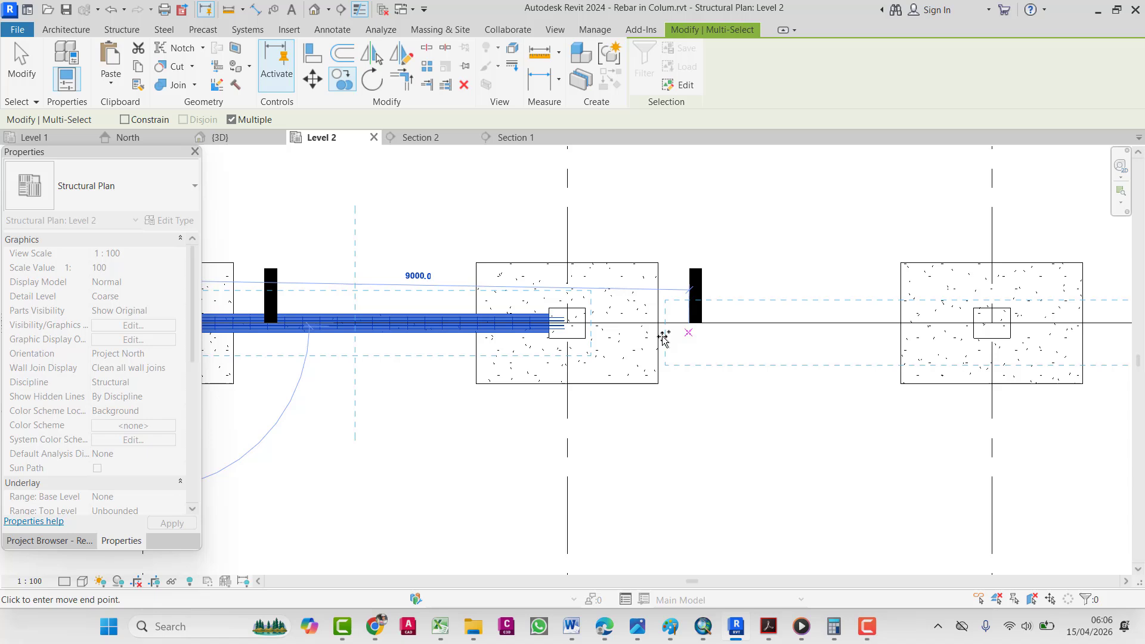
click(567, 320)
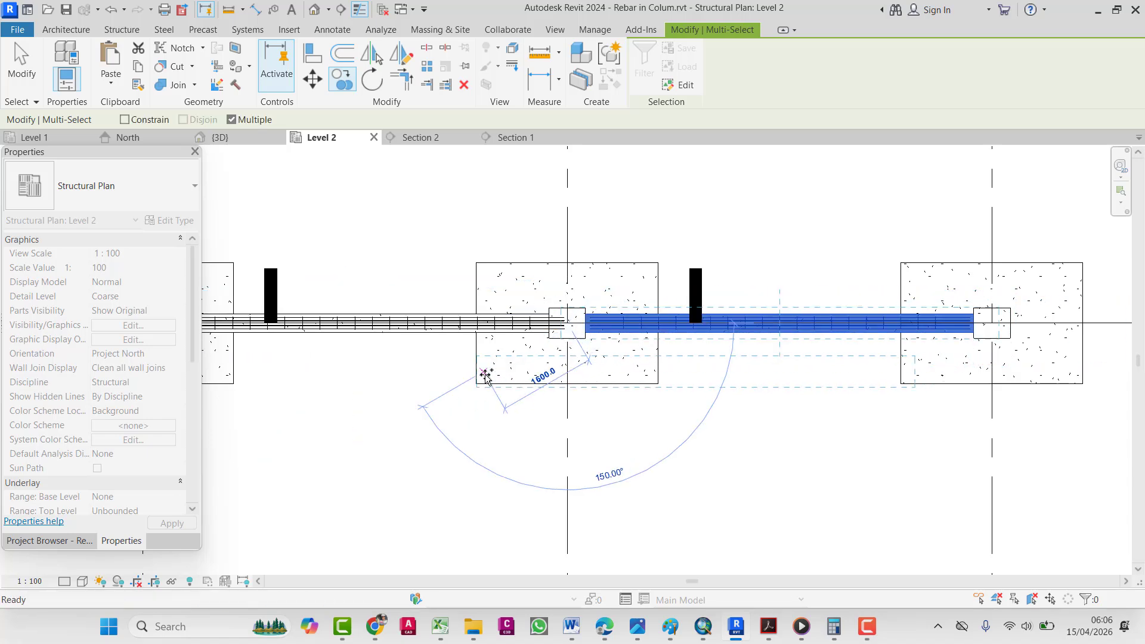
key(Escape)
key(Escape)
- Delete the duplicated Section 3 line running along grid 5 toward the bay between grids 3 and 4
scroll(669, 355, down, 3)
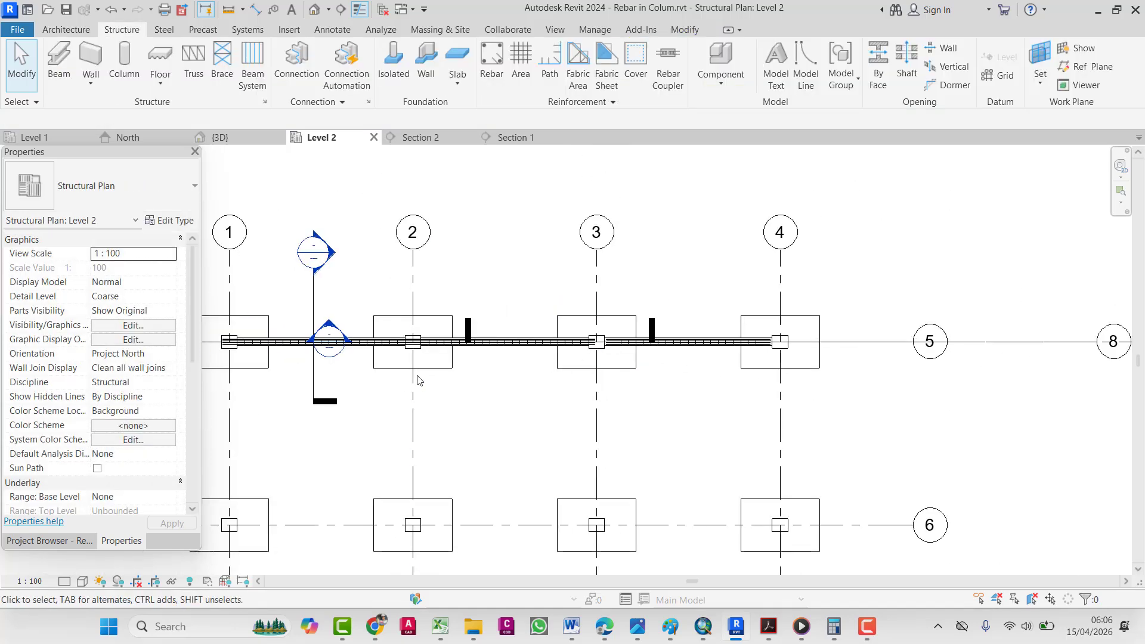
middle_drag(404, 376, 541, 370)
scroll(733, 358, down, 2)
scroll(686, 340, up, 3)
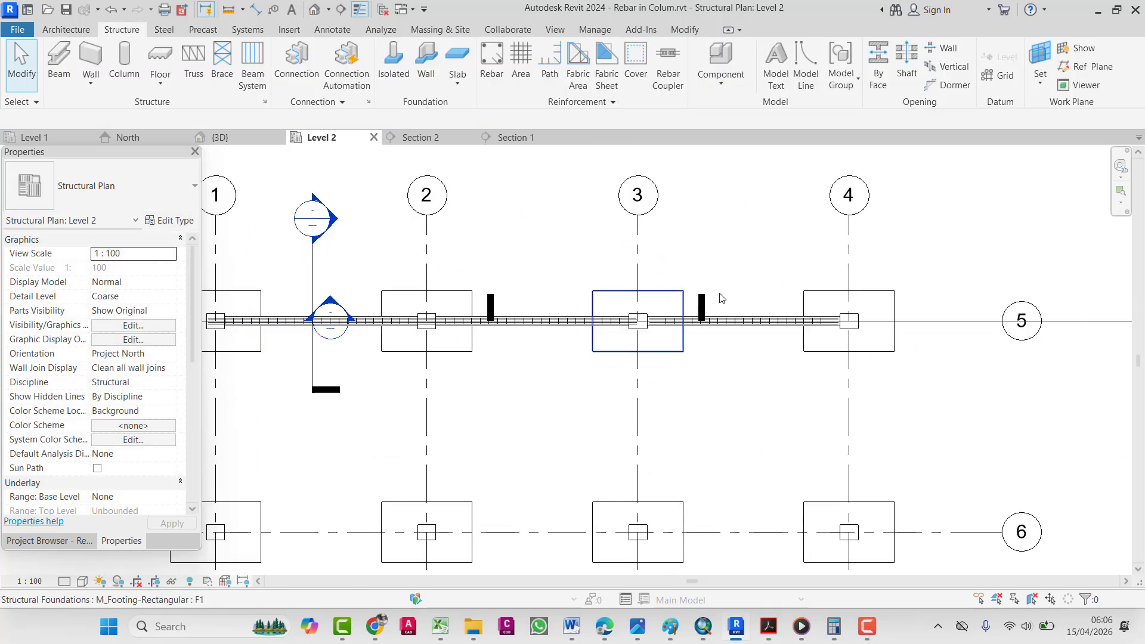
click(707, 320)
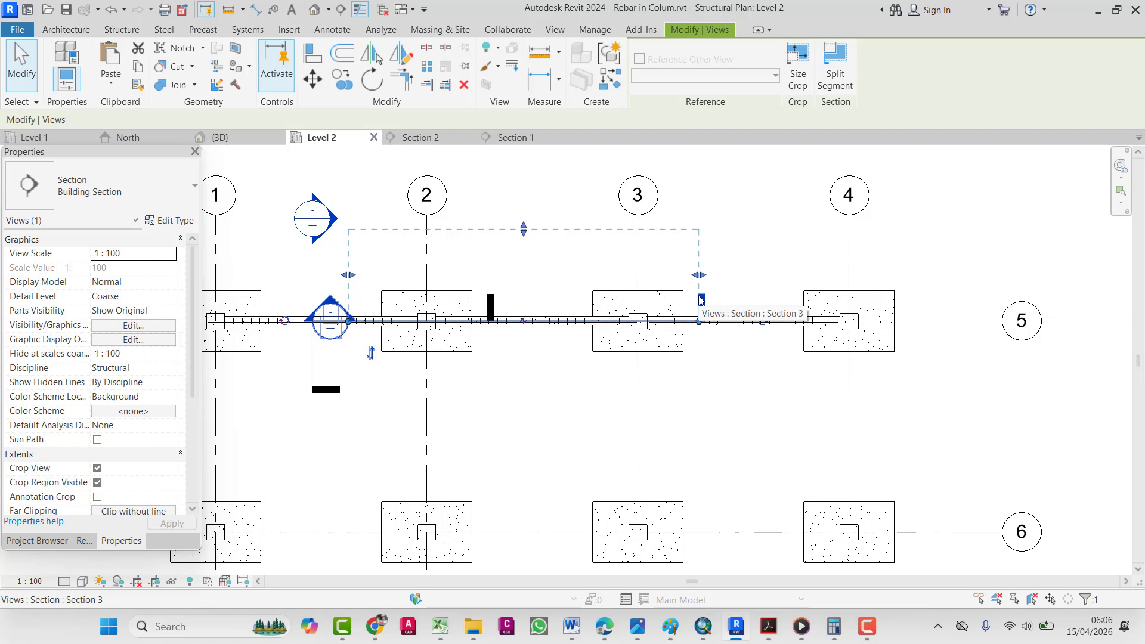
click(624, 360)
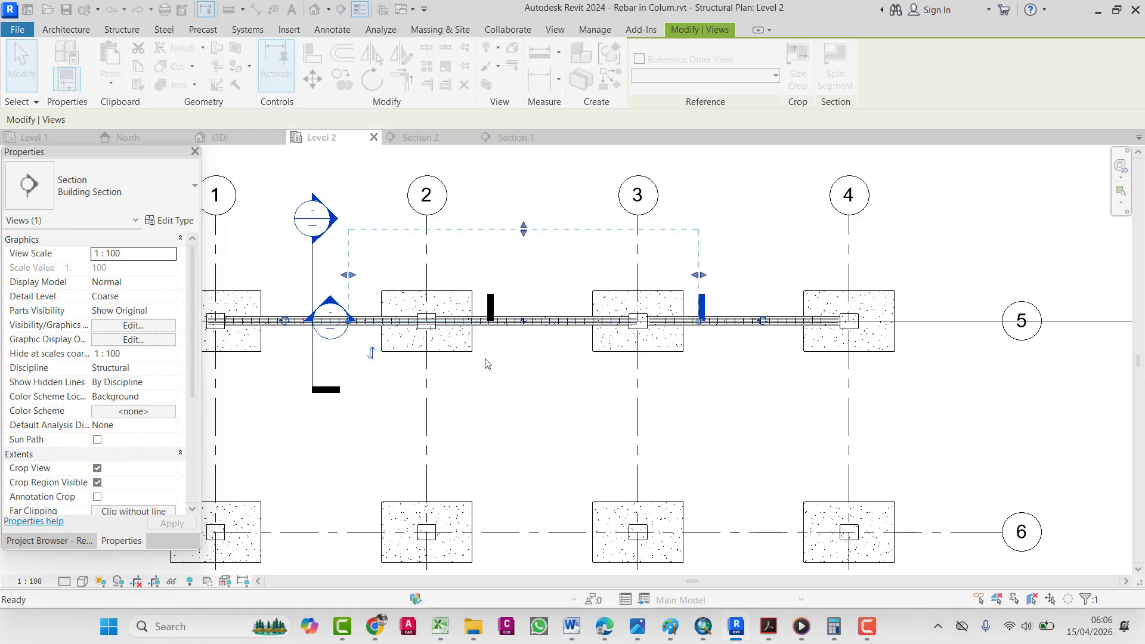
middle_drag(374, 276, 502, 318)
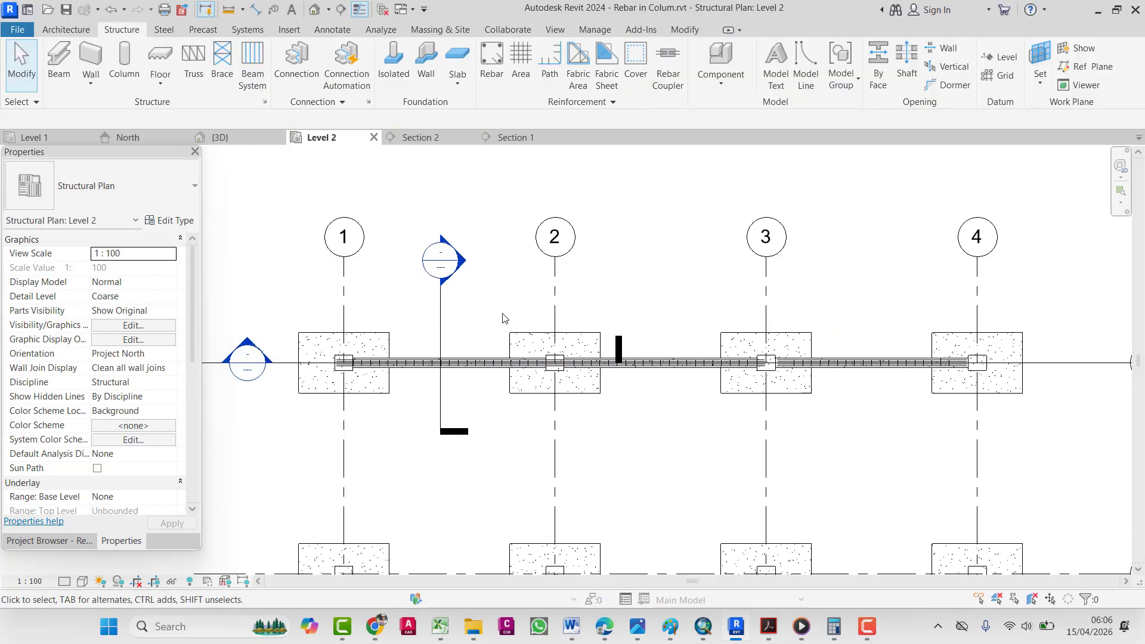
- Delete Section 2 crossing the bay between grids 1 and 2, and Section 1 along grid 5, together with their views
click(402, 239)
key(Delete)
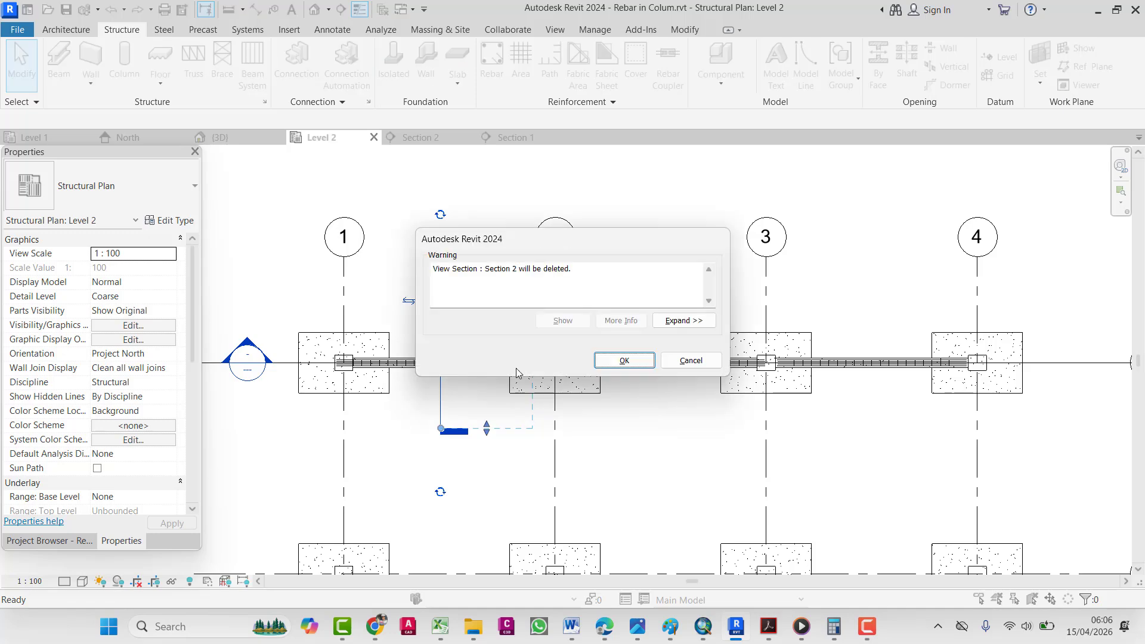
click(615, 357)
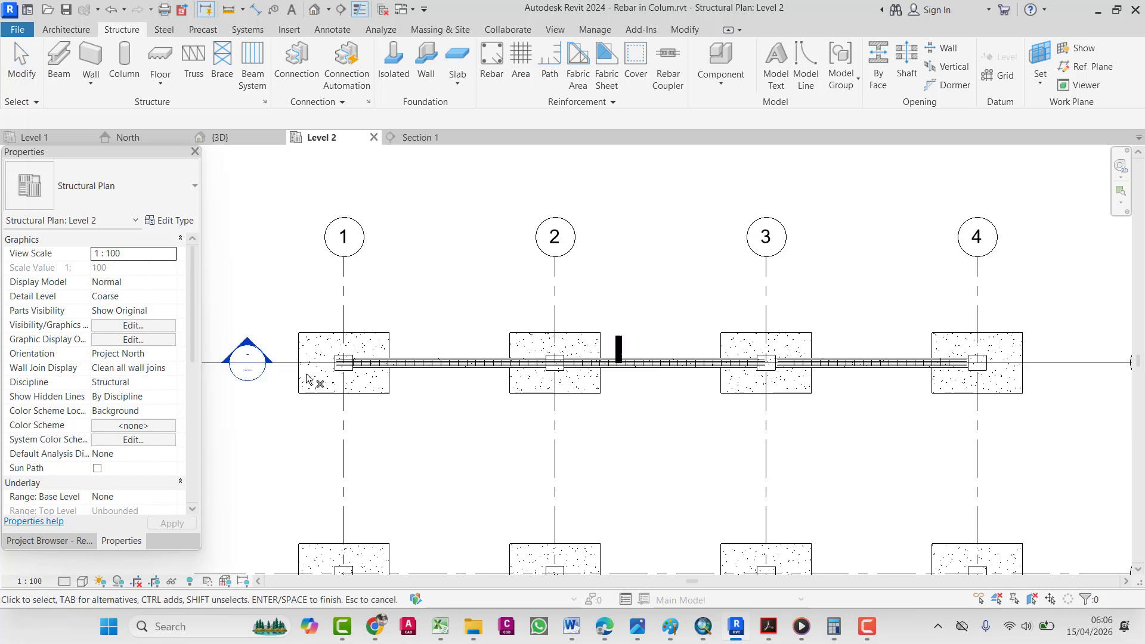
click(253, 351)
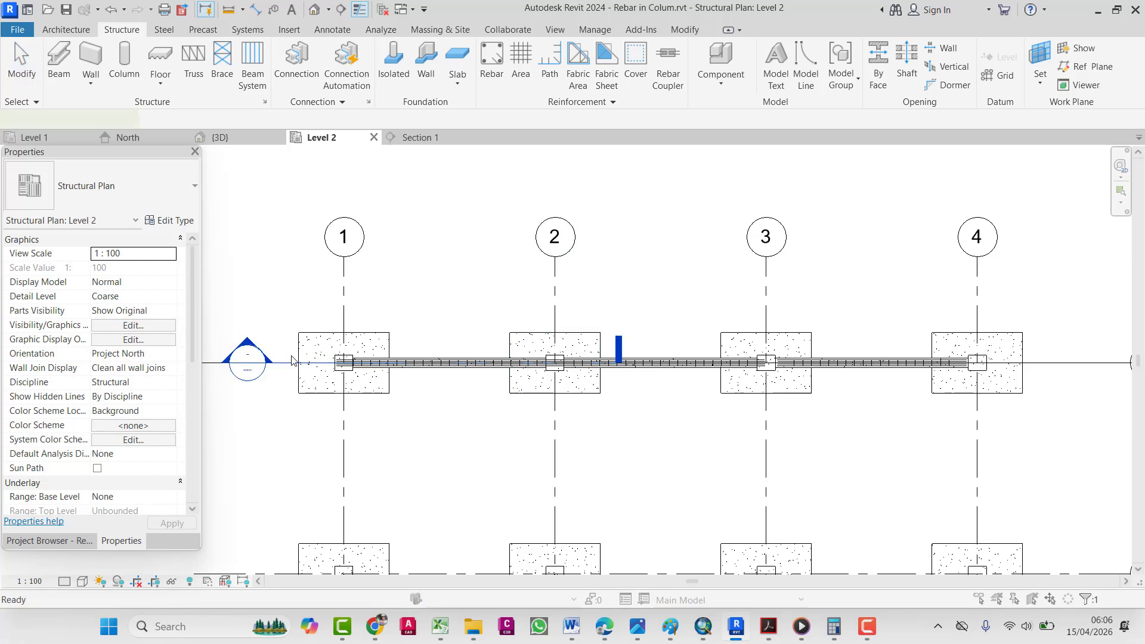
key(Delete)
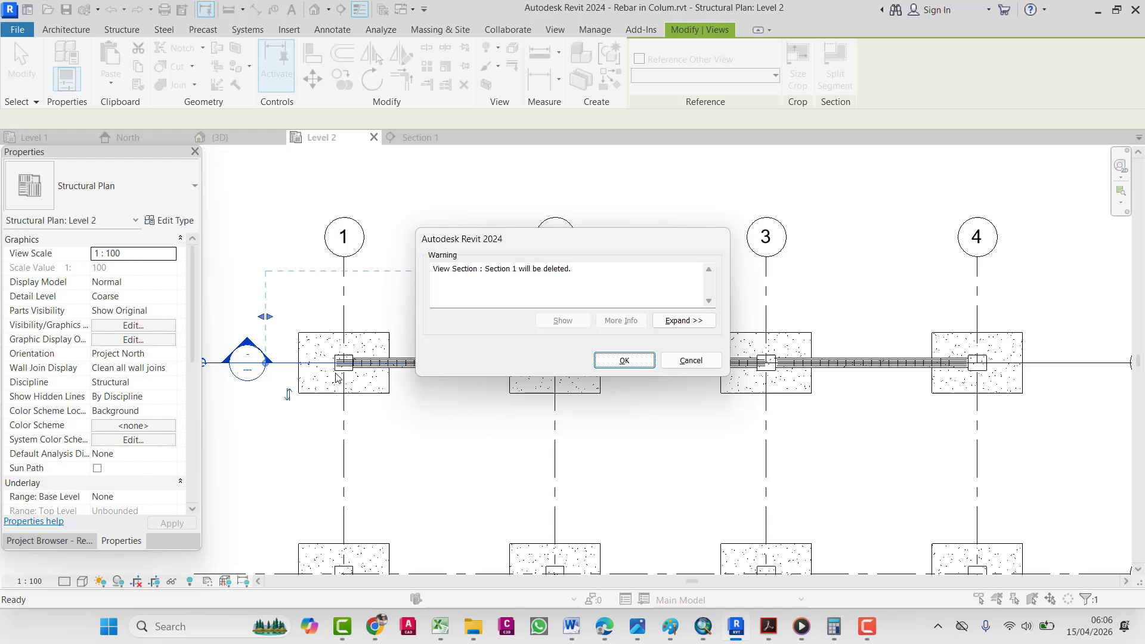
click(623, 360)
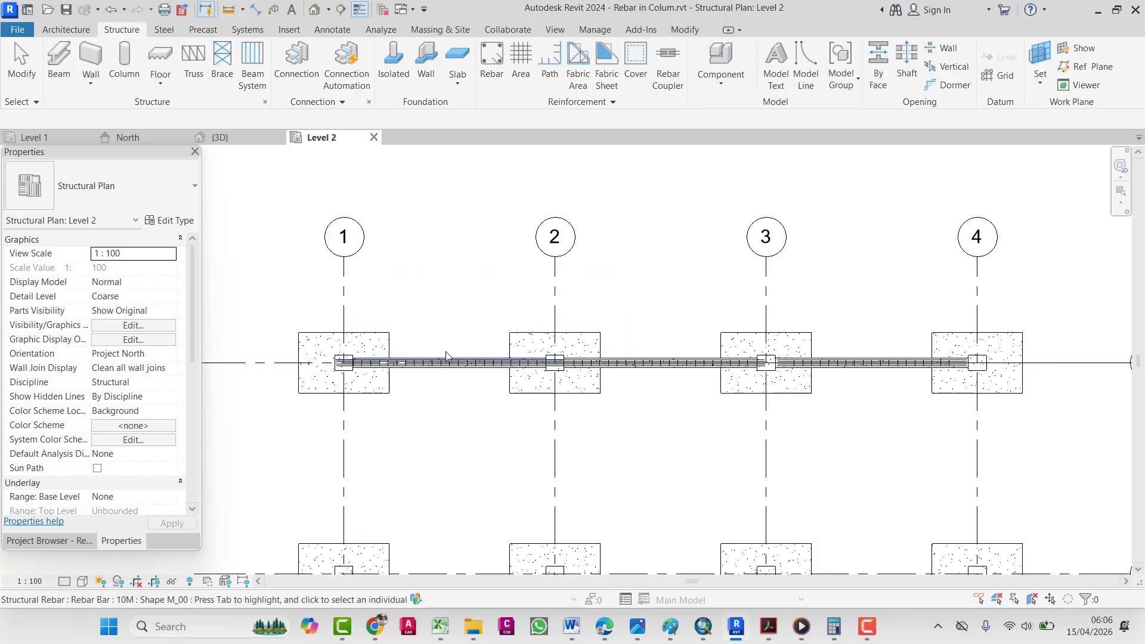
scroll(445, 357, up, 2)
click(455, 359)
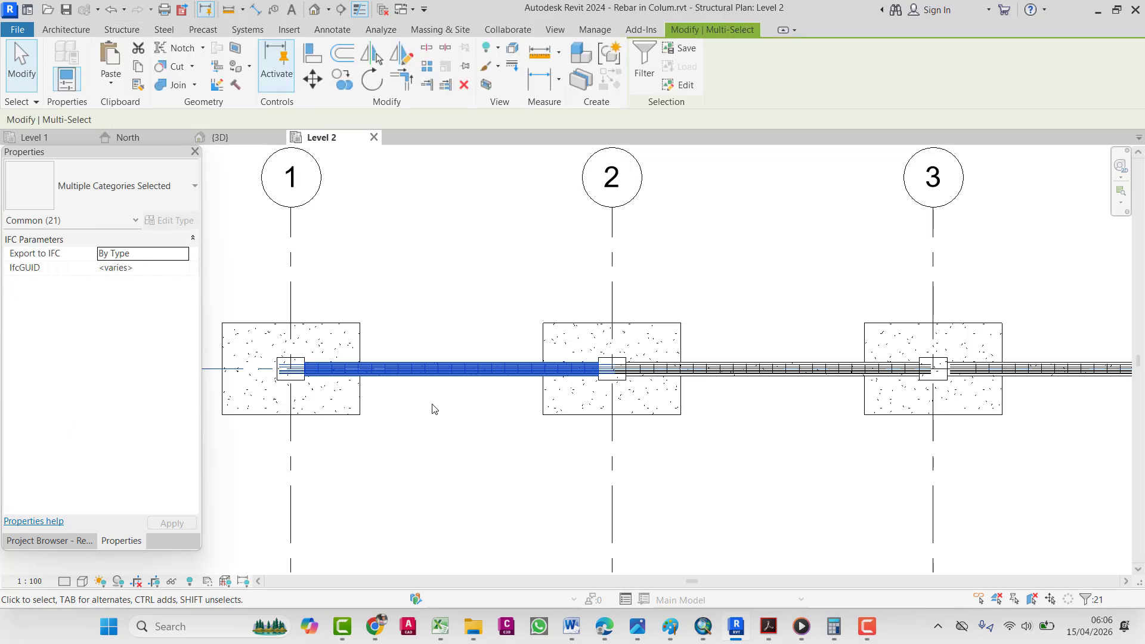
middle_drag(434, 409, 557, 418)
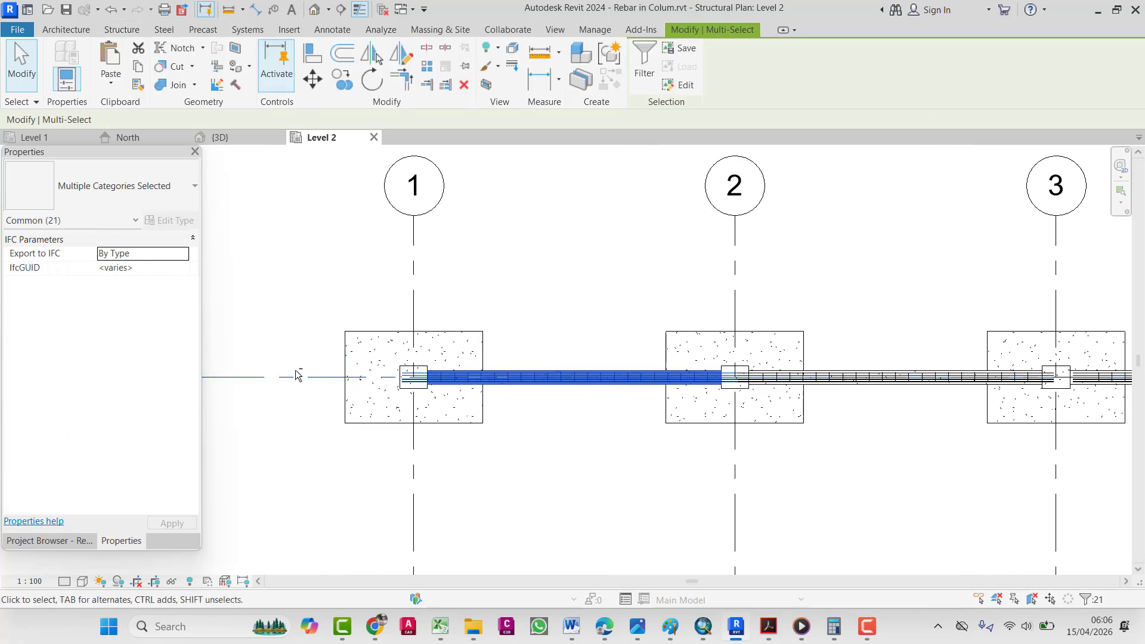
scroll(616, 327, down, 5)
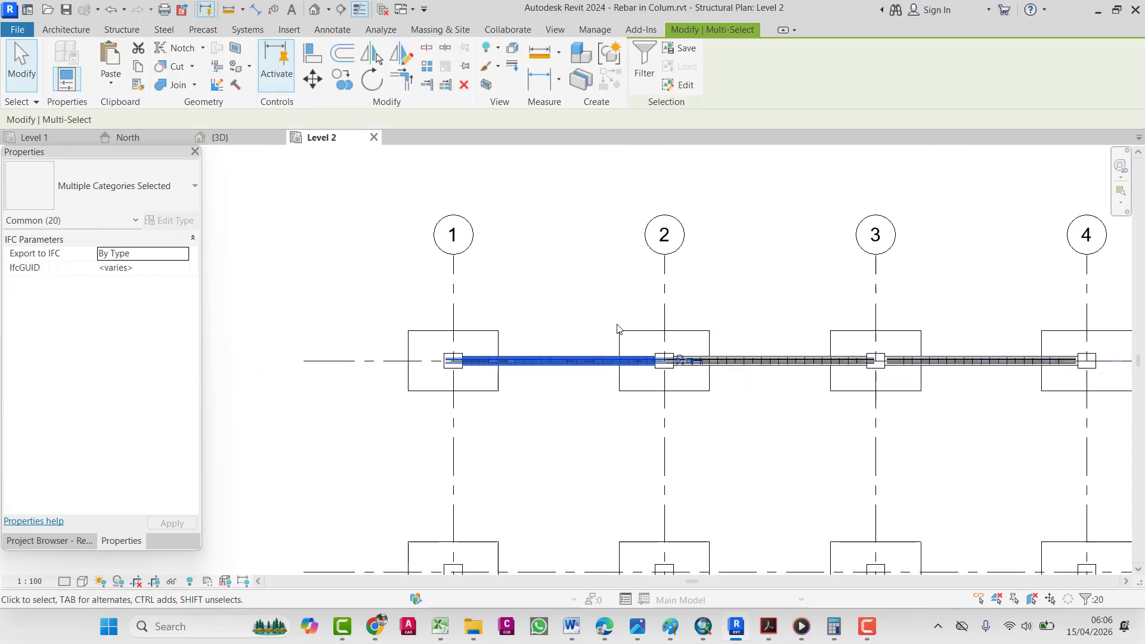
- Delete the stray duplicated grids 8 and 9 that extend beyond grid 5's bubble
scroll(962, 360, up, 2)
middle_drag(965, 360, 549, 395)
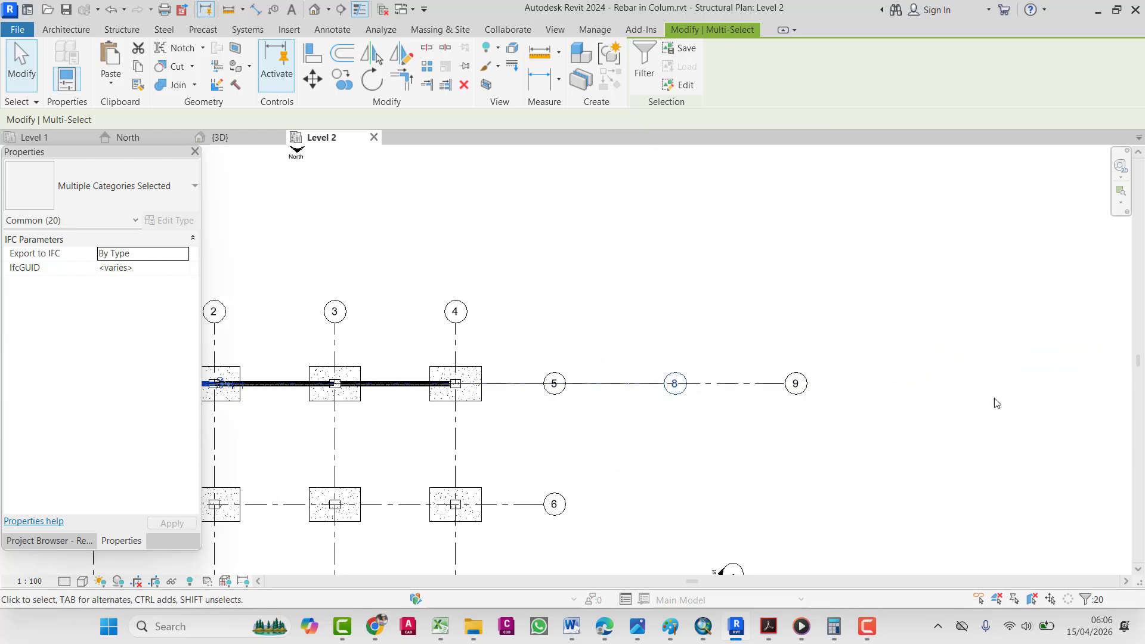
click(821, 364)
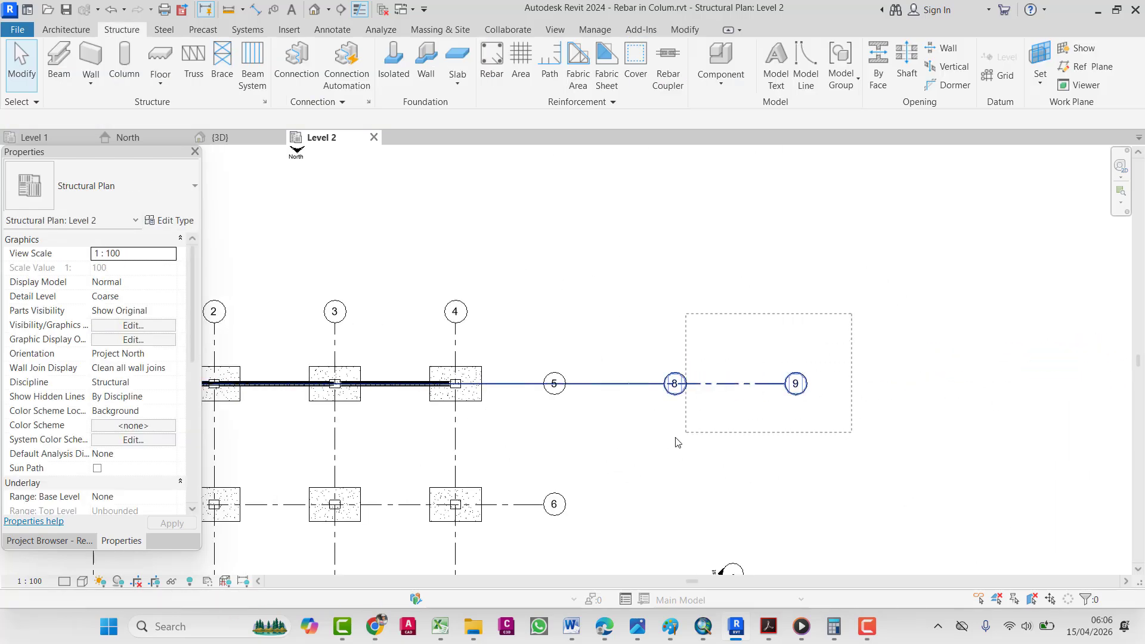
drag(654, 449, 654, 449)
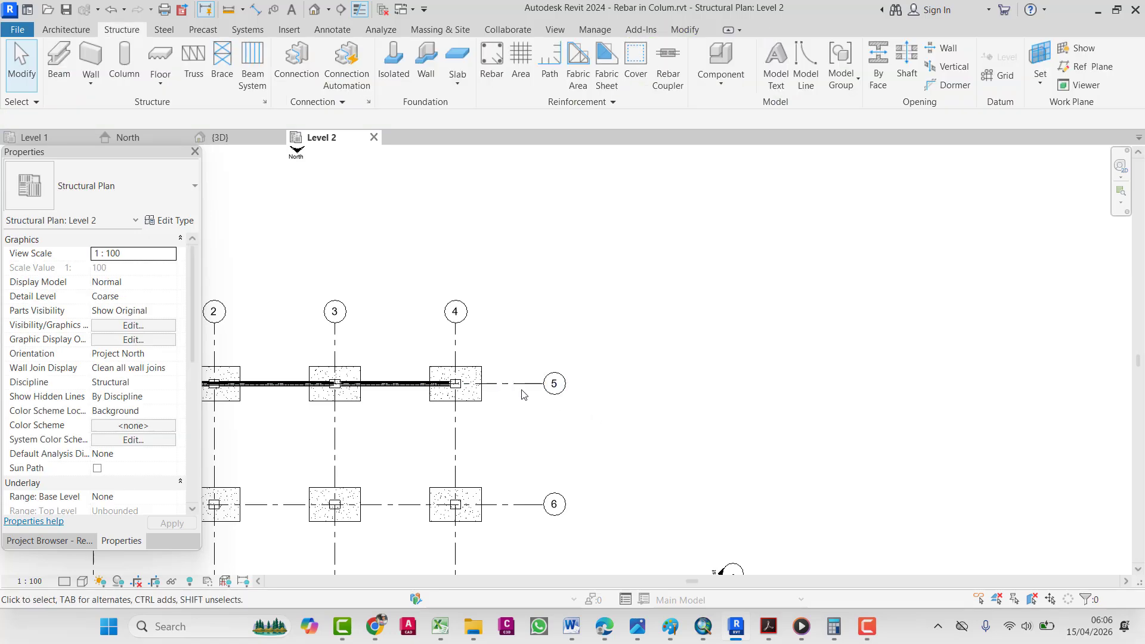
scroll(525, 394, down, 3)
middle_drag(522, 418, 603, 432)
scroll(467, 405, up, 6)
middle_drag(425, 430, 664, 441)
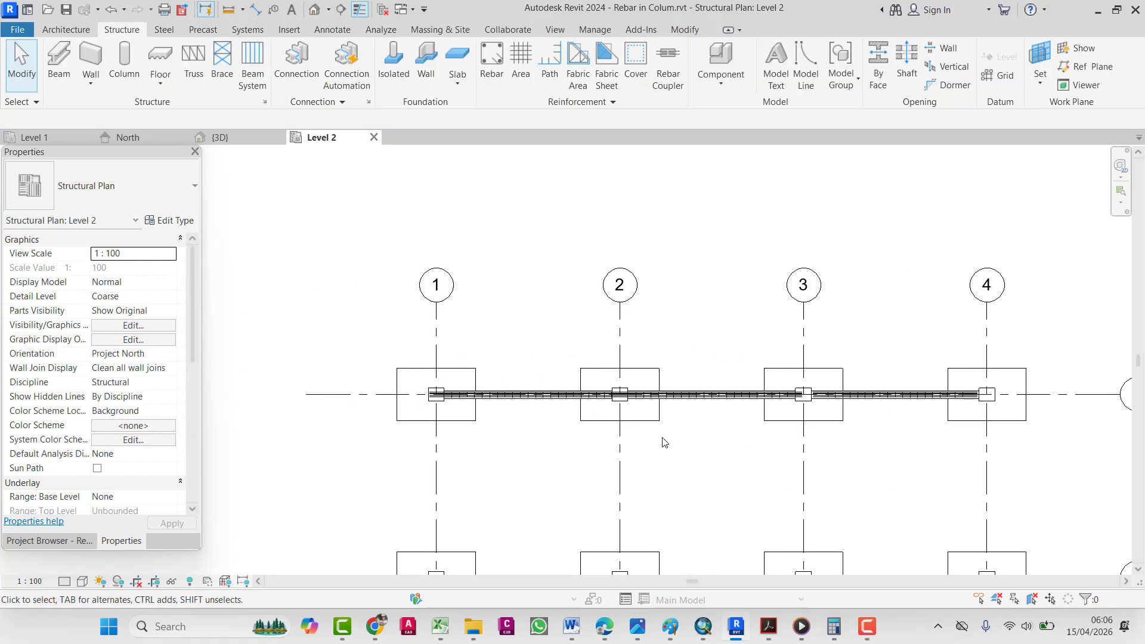
drag(552, 377, 514, 411)
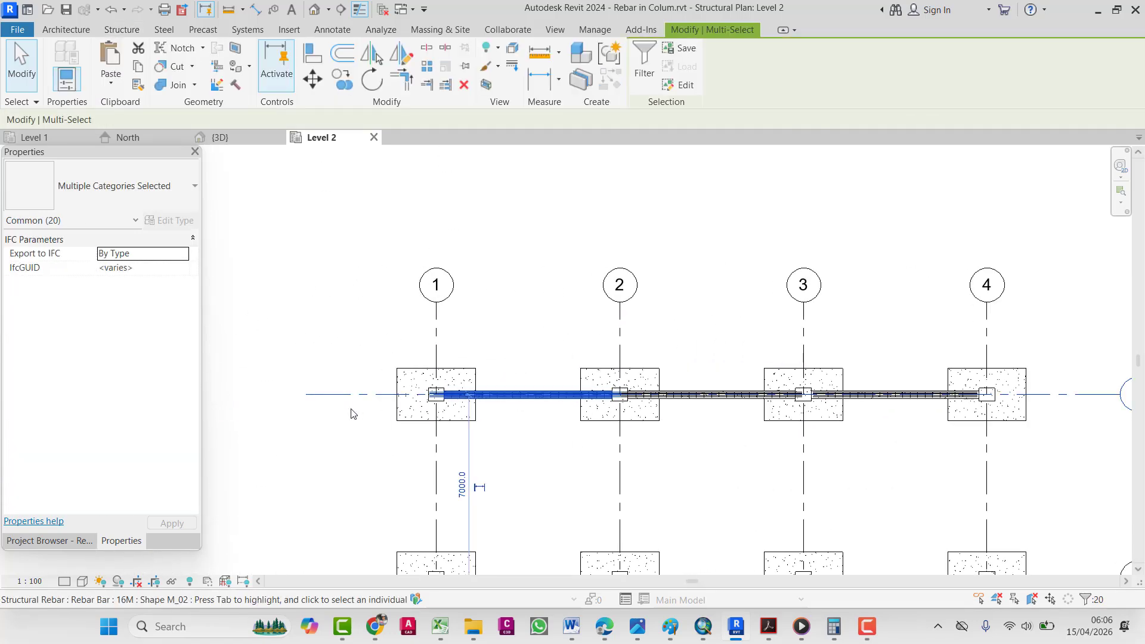
shift+drag(297, 421, 280, 425)
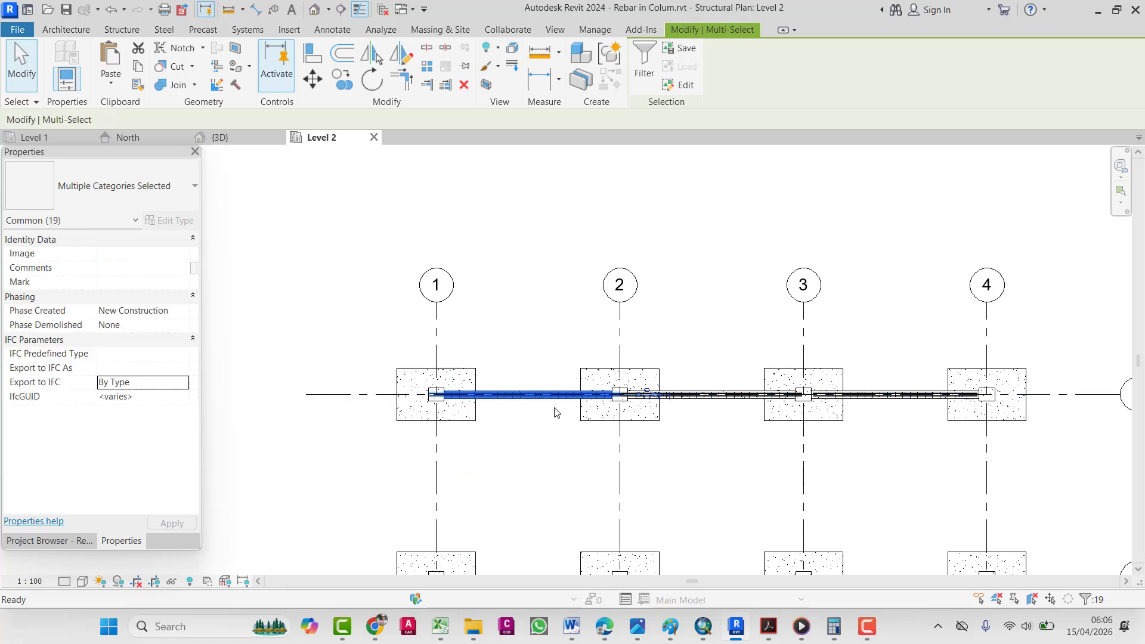
key(s)
key(a)
middle_drag(578, 455, 474, 410)
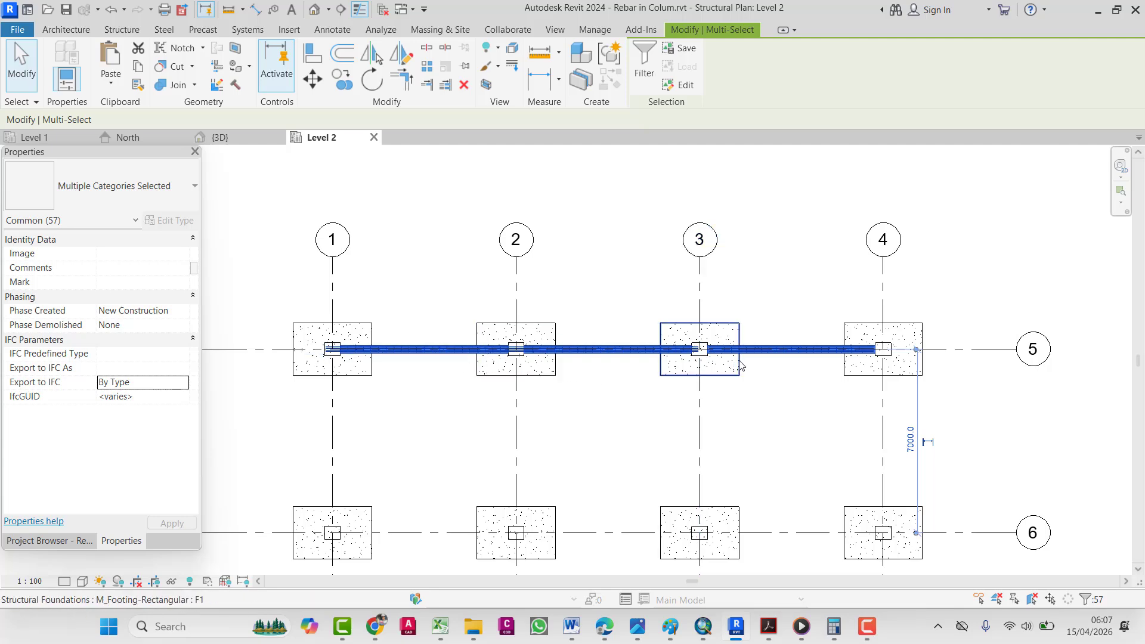
scroll(736, 361, up, 4)
key(Escape)
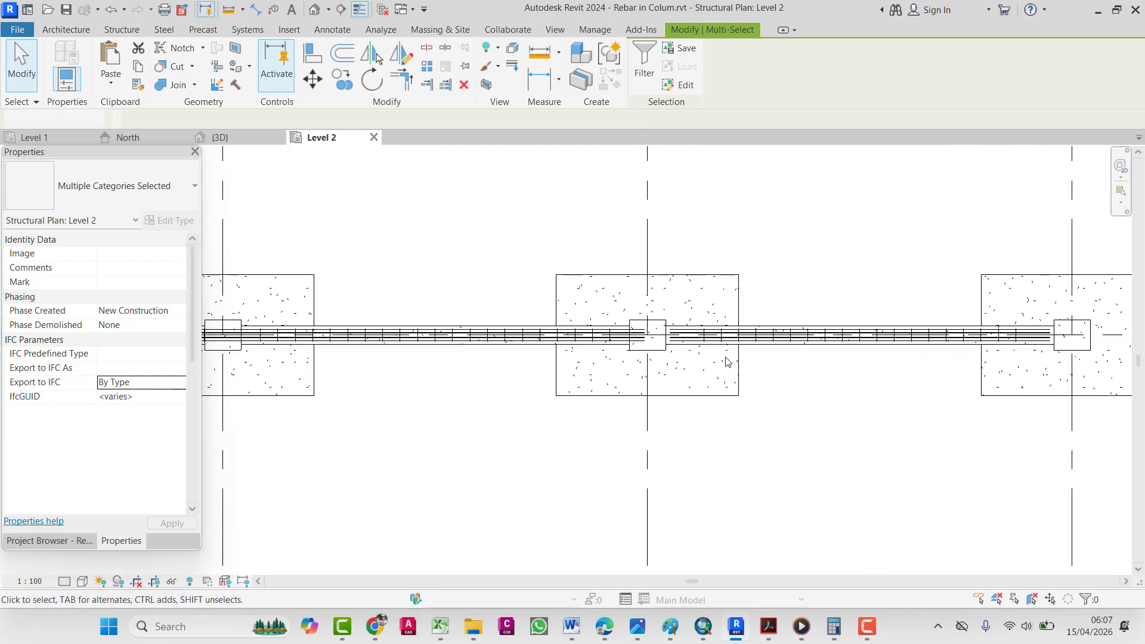
- Delete the copied rebar and 300 x 600 mm beam in the bay between grids 3 and 4
scroll(658, 344, up, 5)
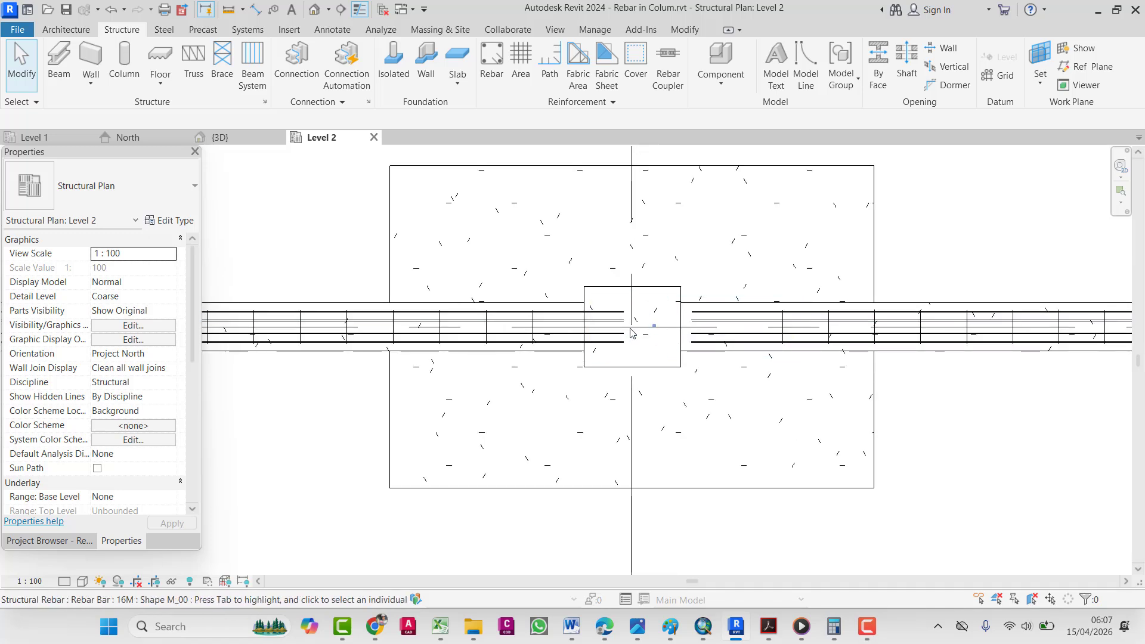
scroll(727, 344, down, 8)
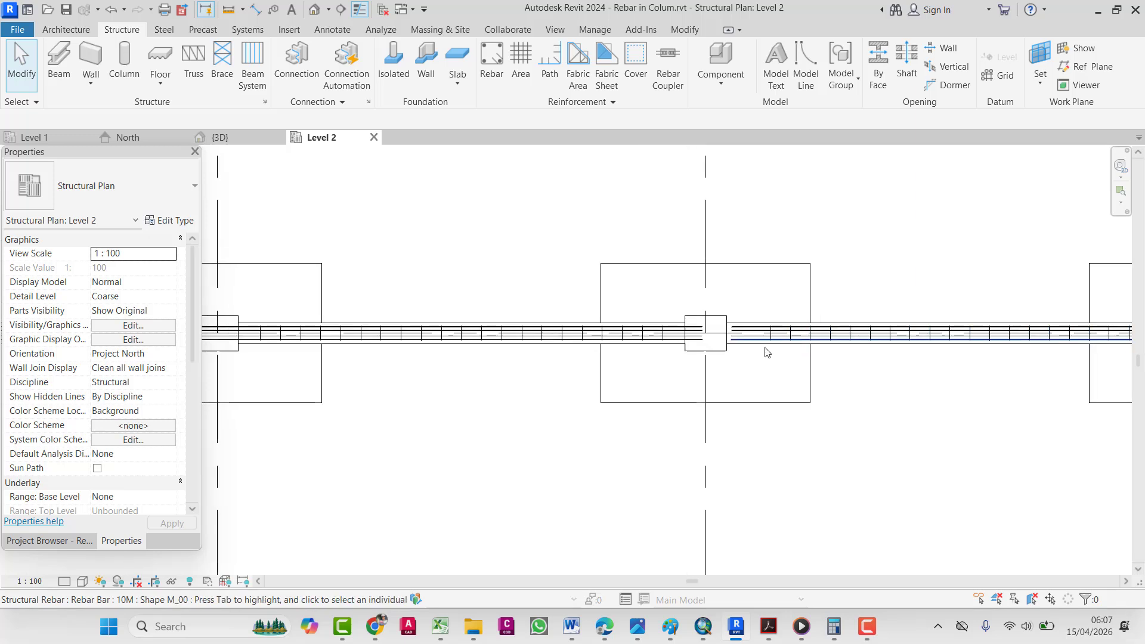
scroll(488, 357, up, 4)
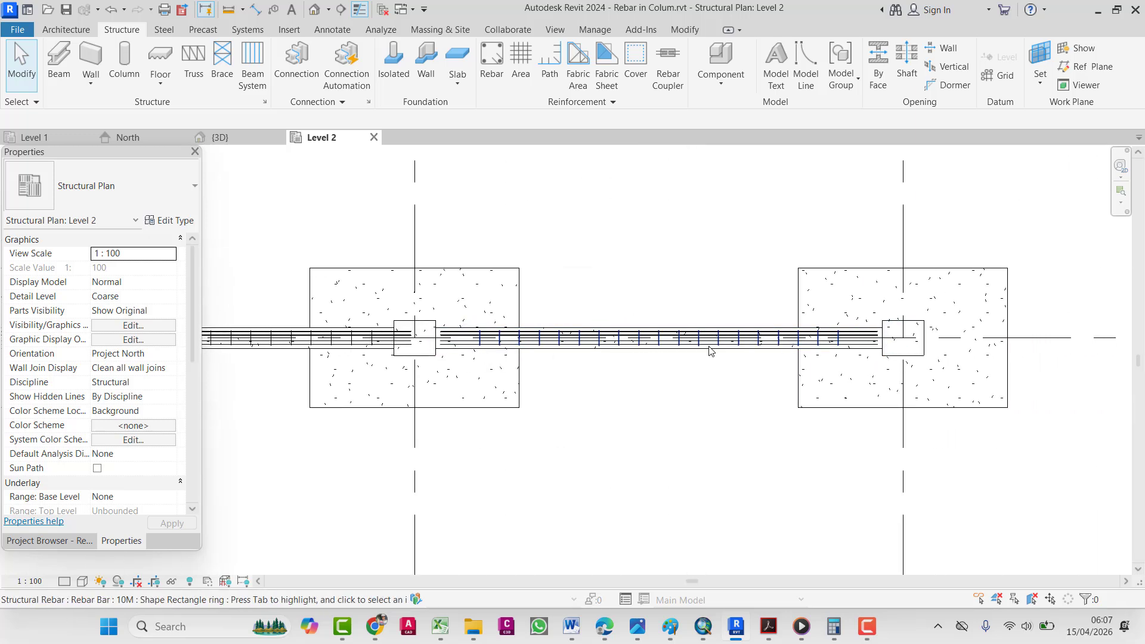
middle_drag(581, 351, 793, 339)
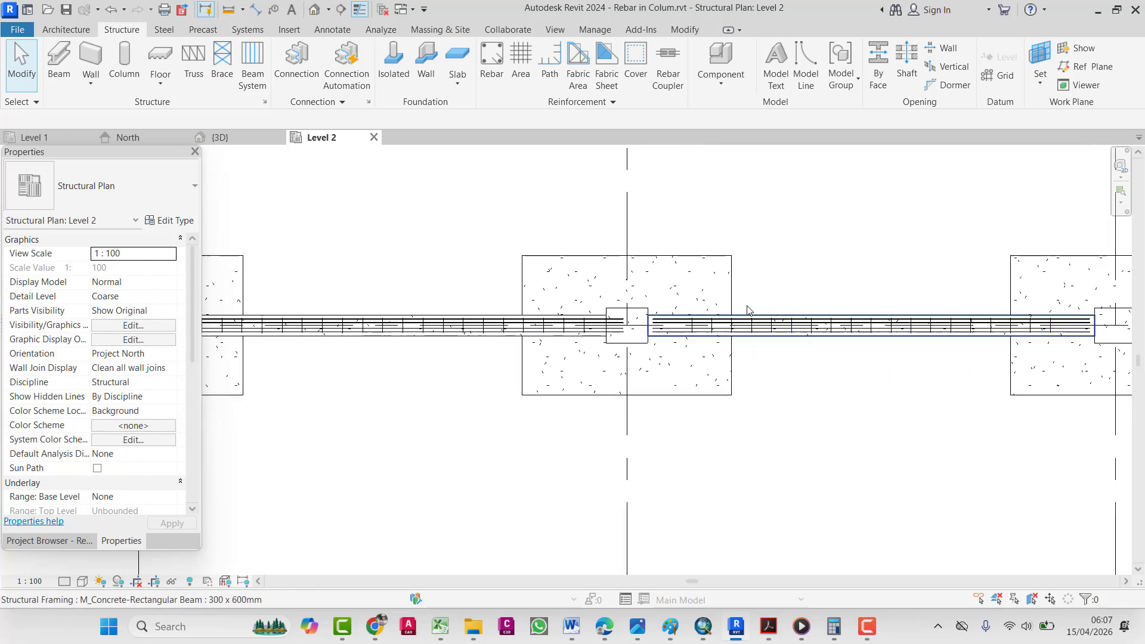
drag(856, 284, 802, 366)
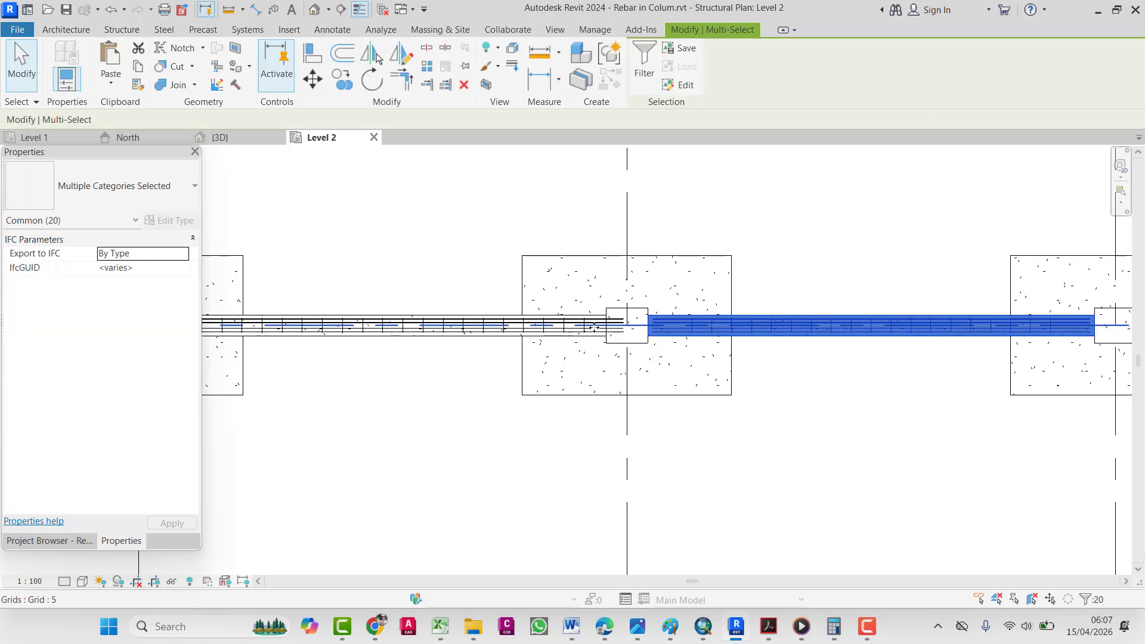
scroll(632, 325, up, 5)
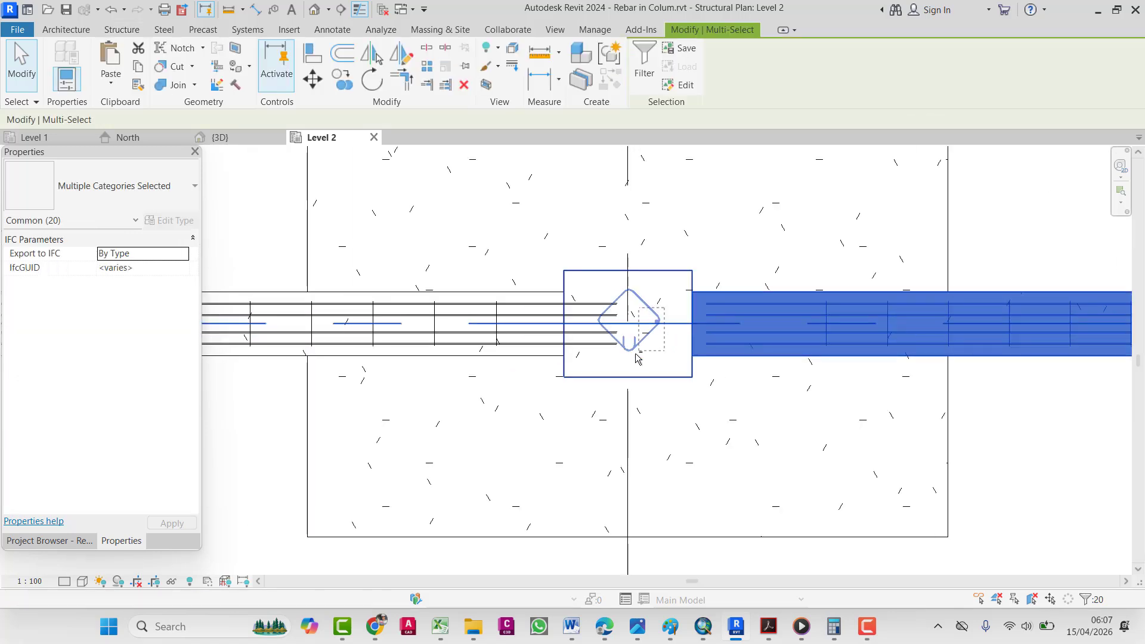
shift+drag(645, 348, 645, 350)
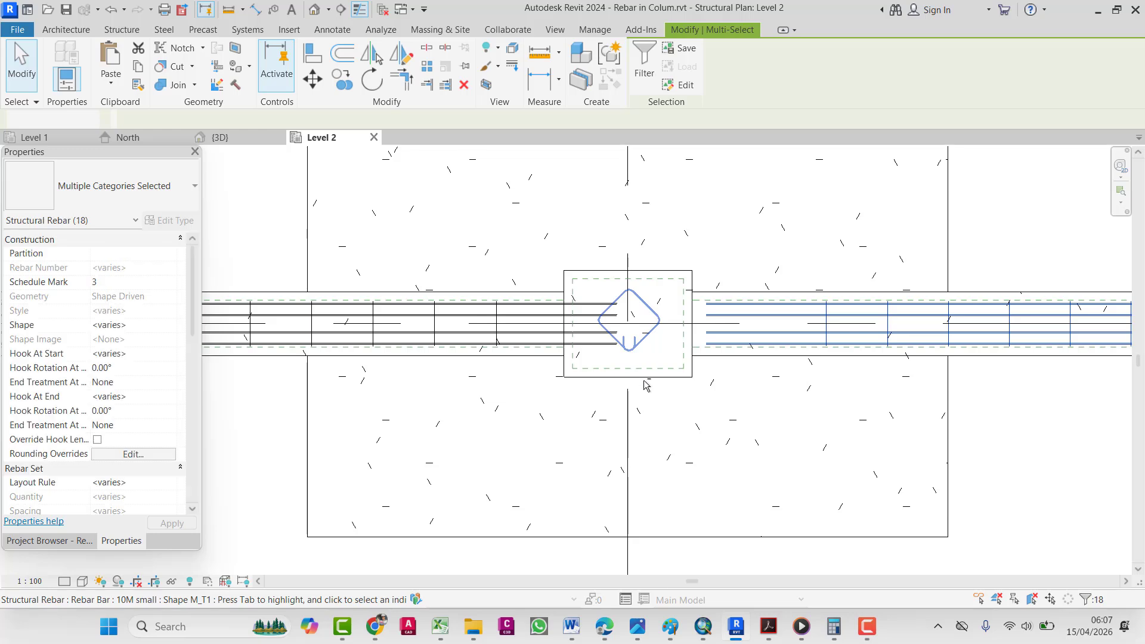
scroll(686, 376, down, 3)
key(Escape)
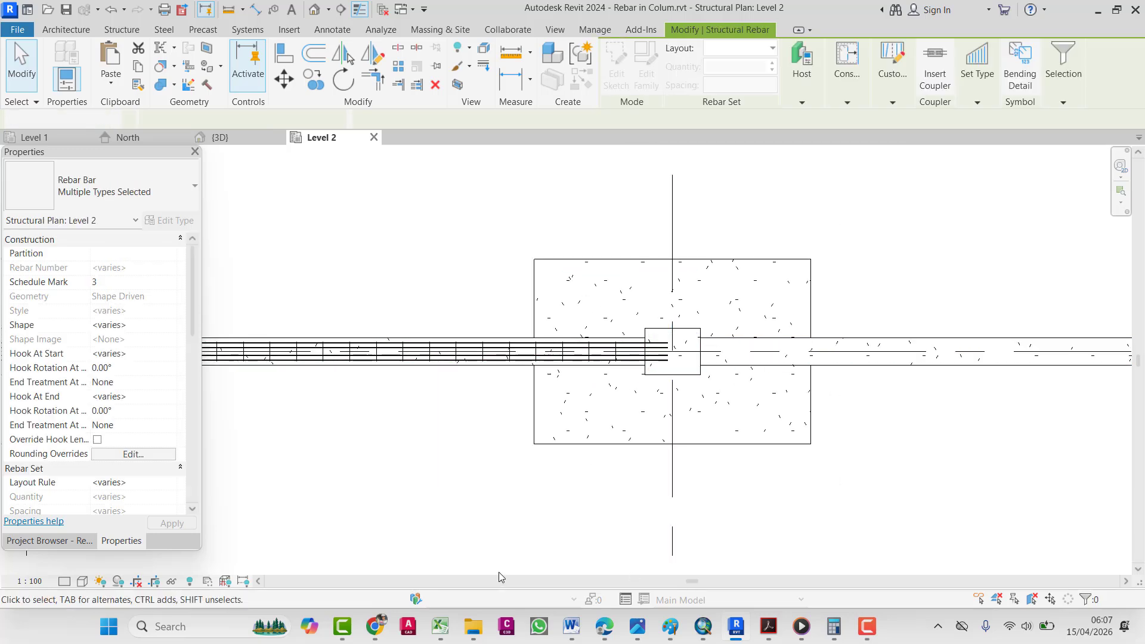
click(885, 364)
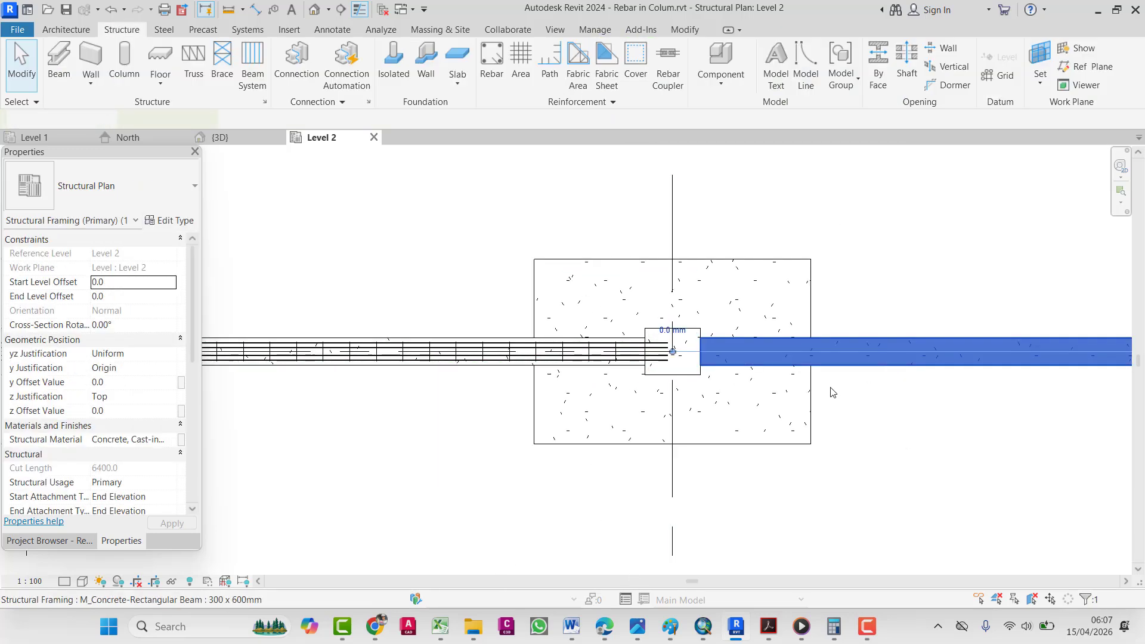
key(Delete)
- Select the beam and rebar between grids 2 and 3, excluding the grid 5 line from the selection
middle_drag(503, 429, 876, 449)
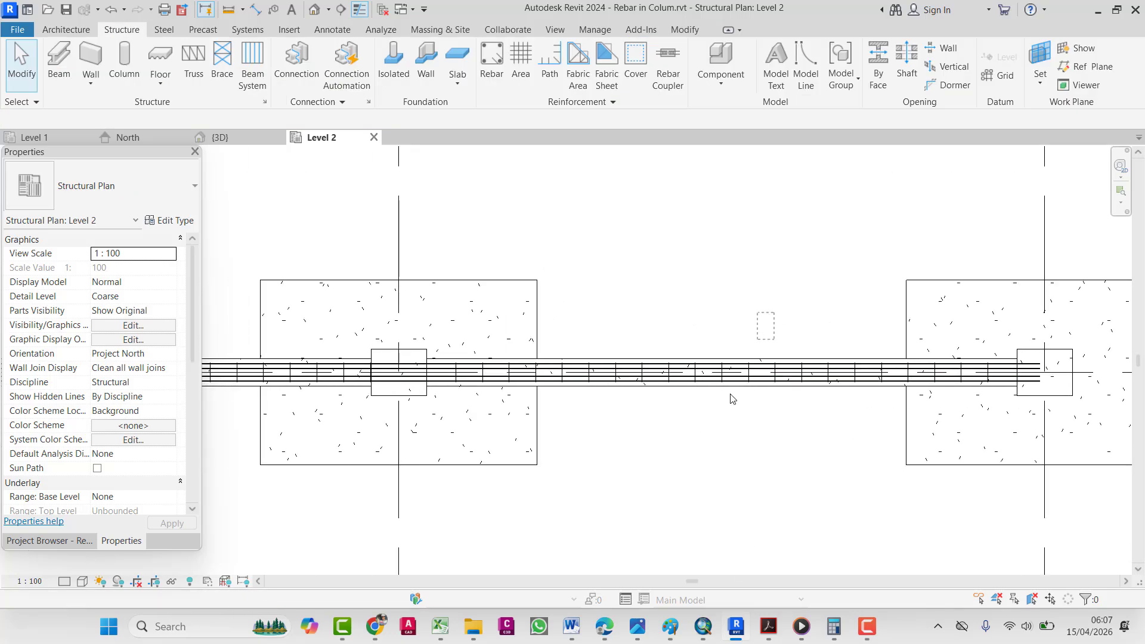
drag(730, 394, 670, 463)
scroll(402, 388, down, 3)
middle_drag(382, 434, 807, 425)
shift+drag(443, 435, 443, 435)
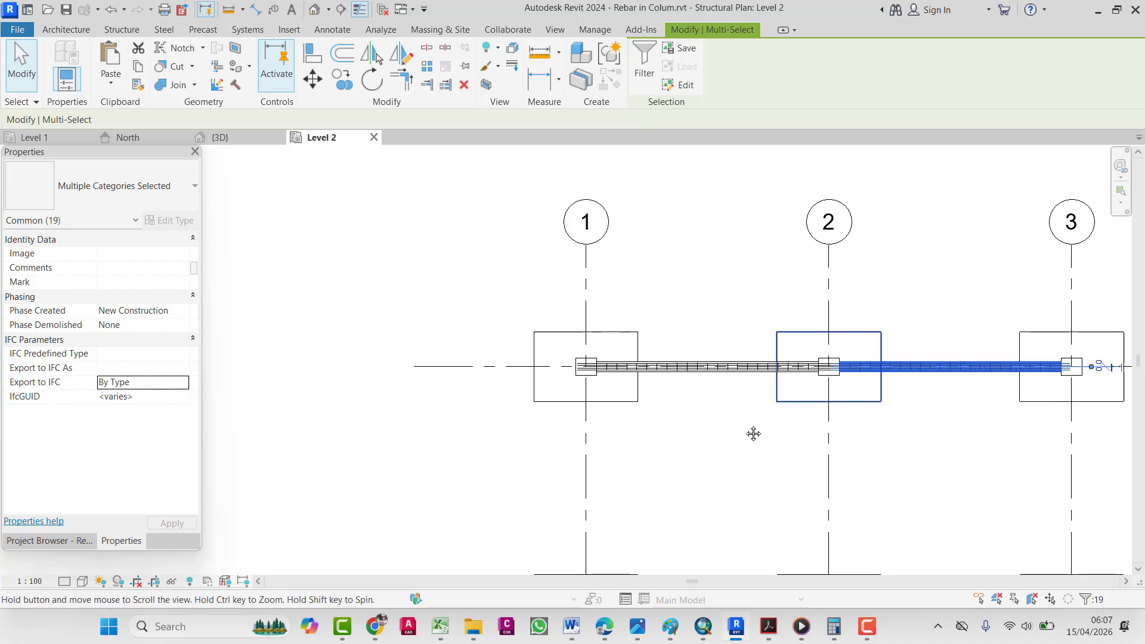
middle_drag(755, 435, 499, 474)
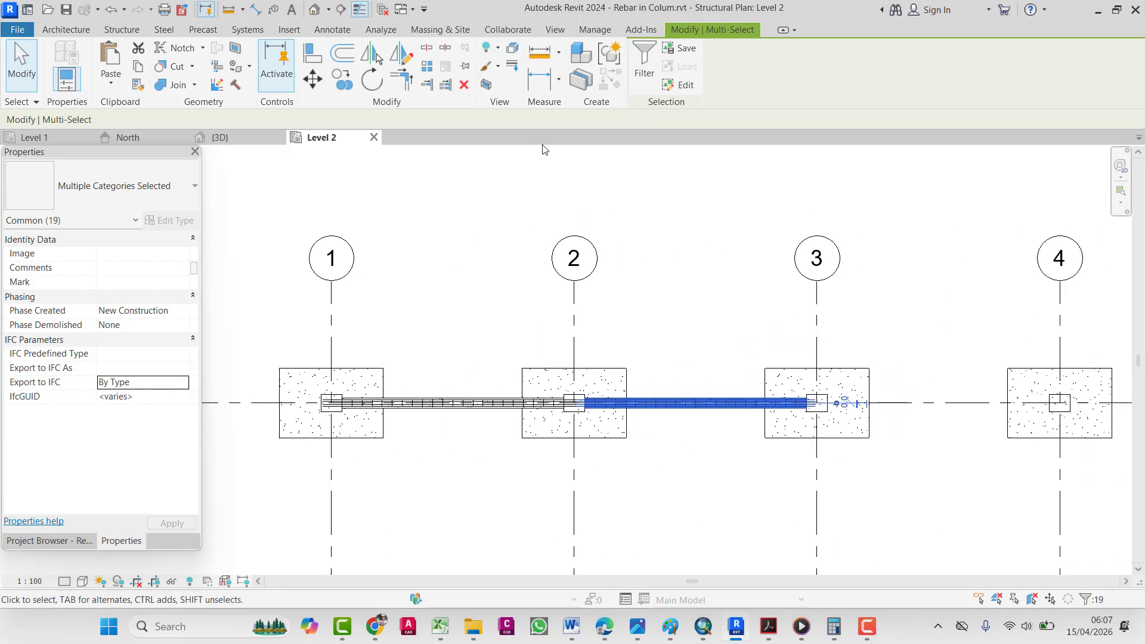
- Mirror a copy of the selected beam and rebar about grid 3 into the bay between grids 3 and 4
click(374, 55)
scroll(843, 396, up, 8)
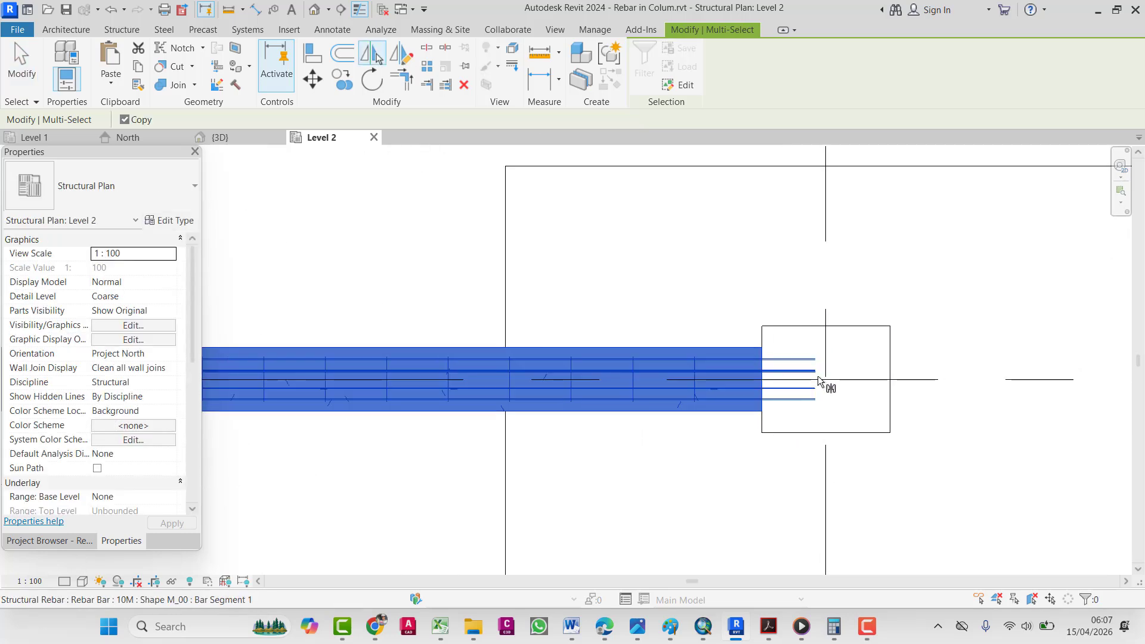
click(805, 418)
scroll(835, 429, down, 5)
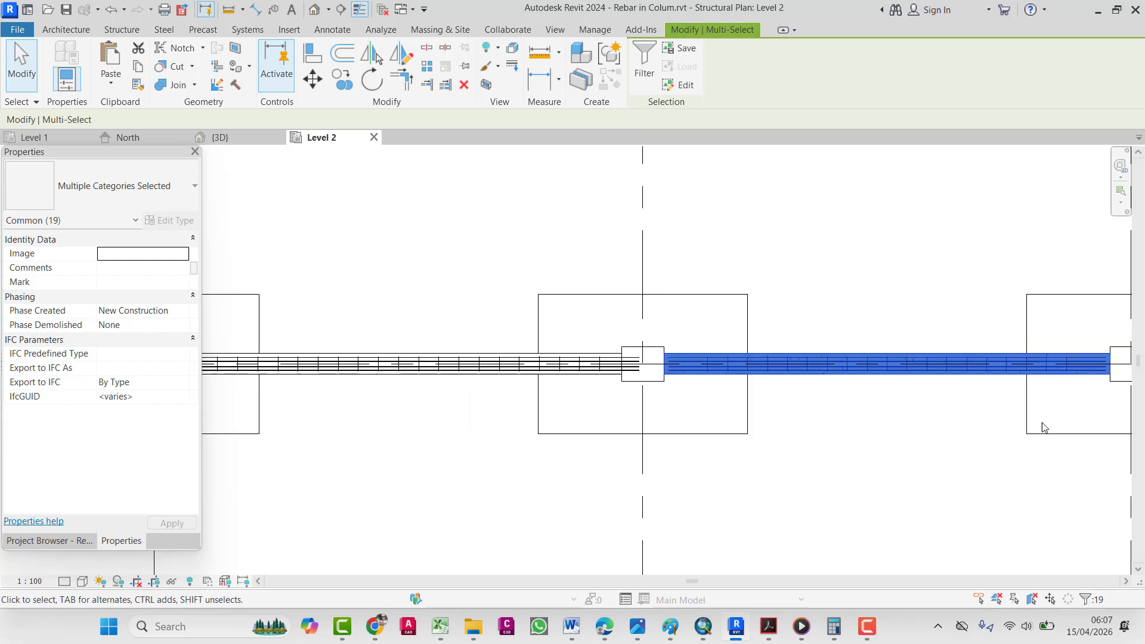
- Inspect the mirrored beam's rebar ends and the column and footing bars at the grid 3 and grid 5 intersection
scroll(1043, 427, down, 2)
click(666, 337)
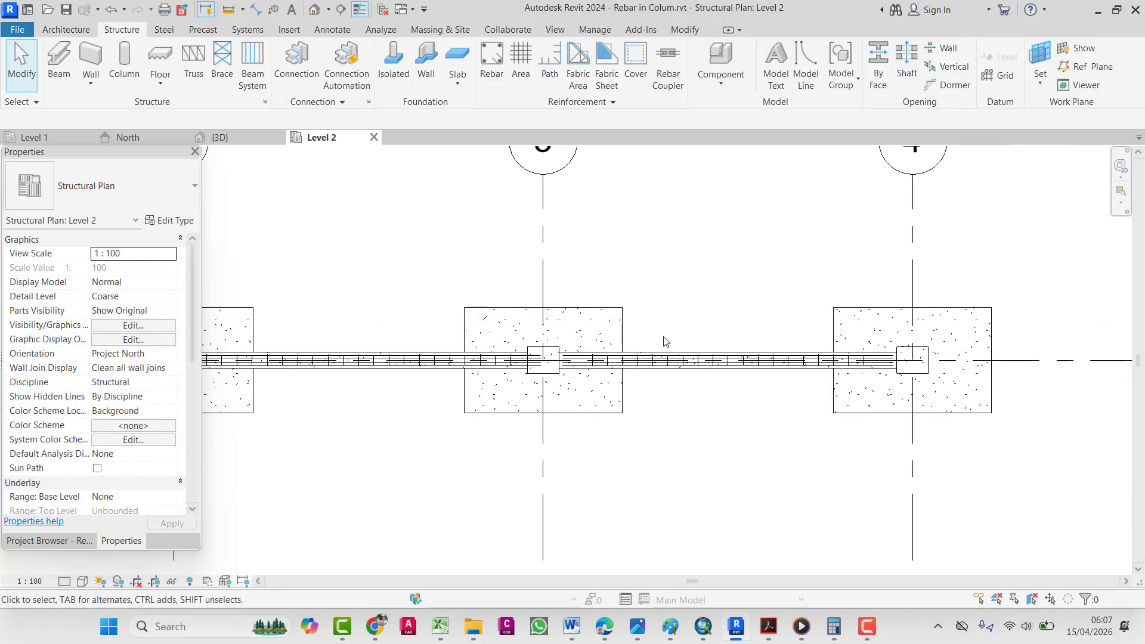
scroll(572, 358, up, 7)
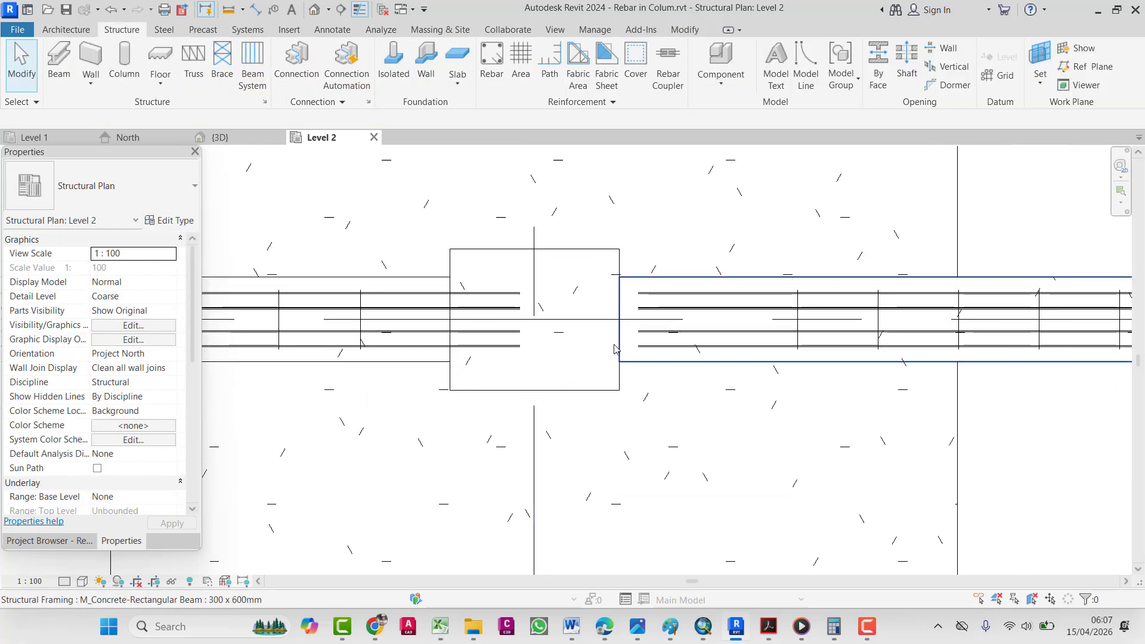
scroll(605, 376, down, 1)
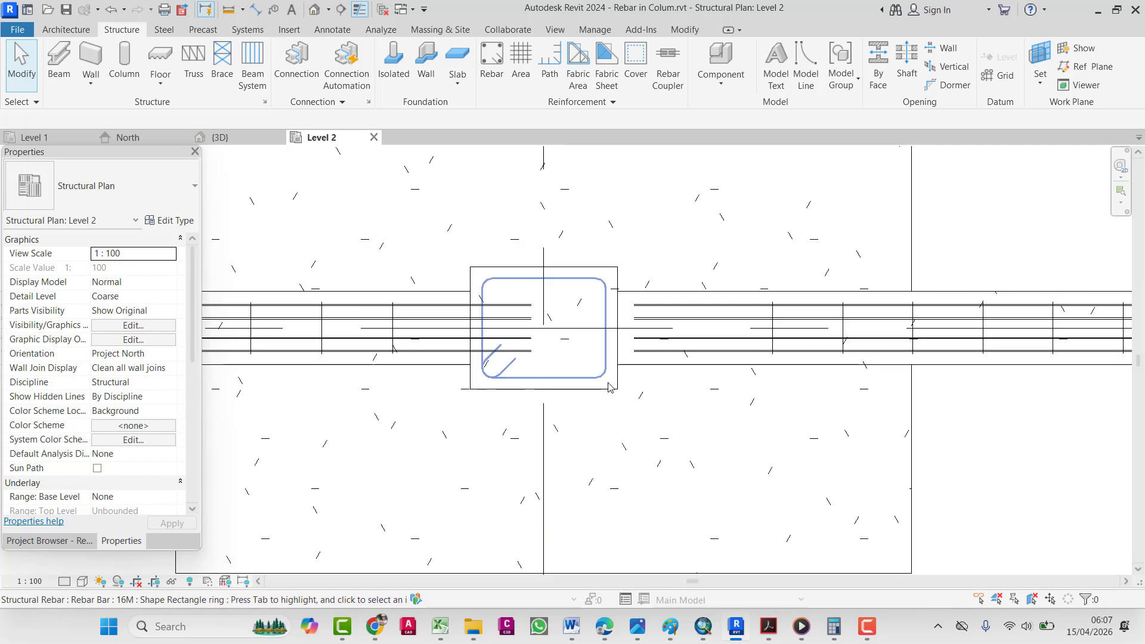
click(624, 345)
middle_drag(741, 323, 602, 316)
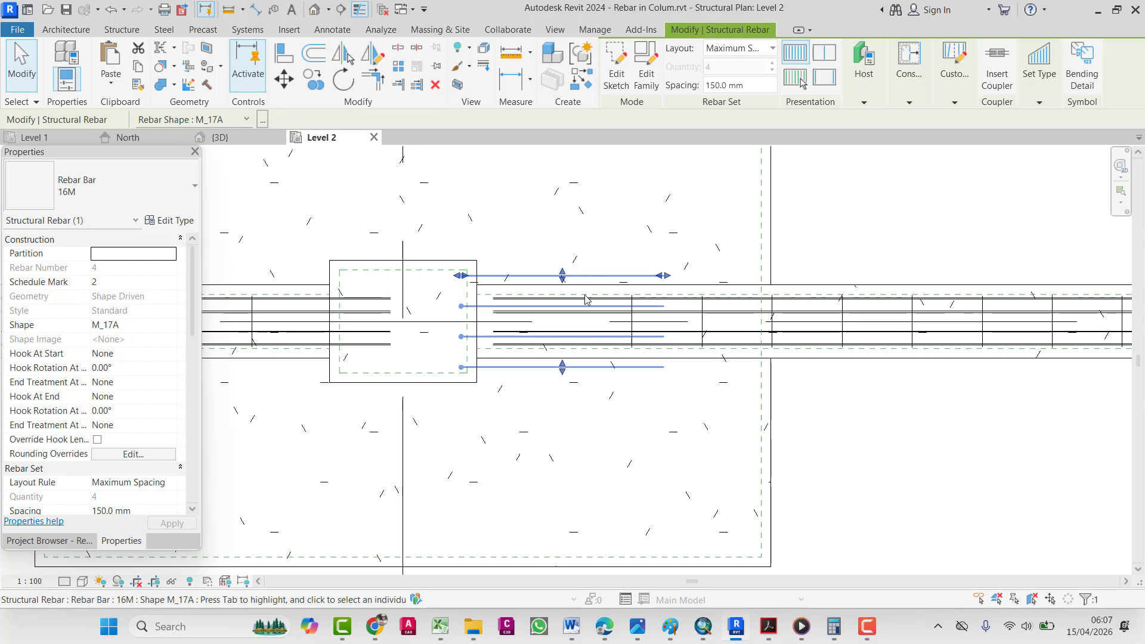
right_click(516, 264)
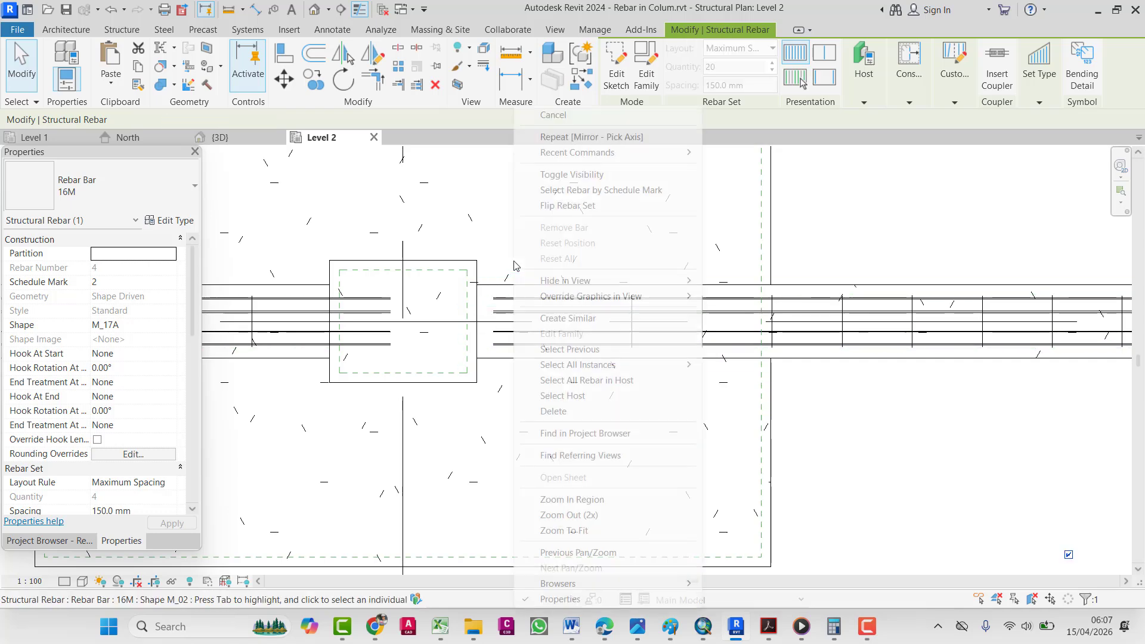
mouse_move(549, 362)
click(138, 448)
scroll(137, 447, down, 4)
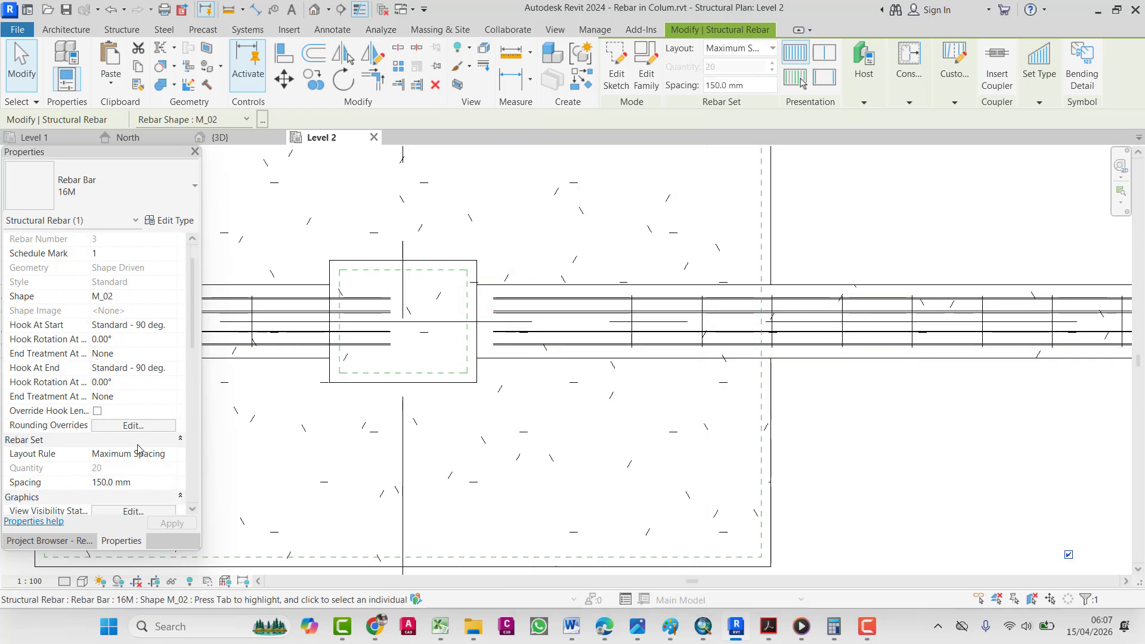
key(Escape)
scroll(486, 378, down, 5)
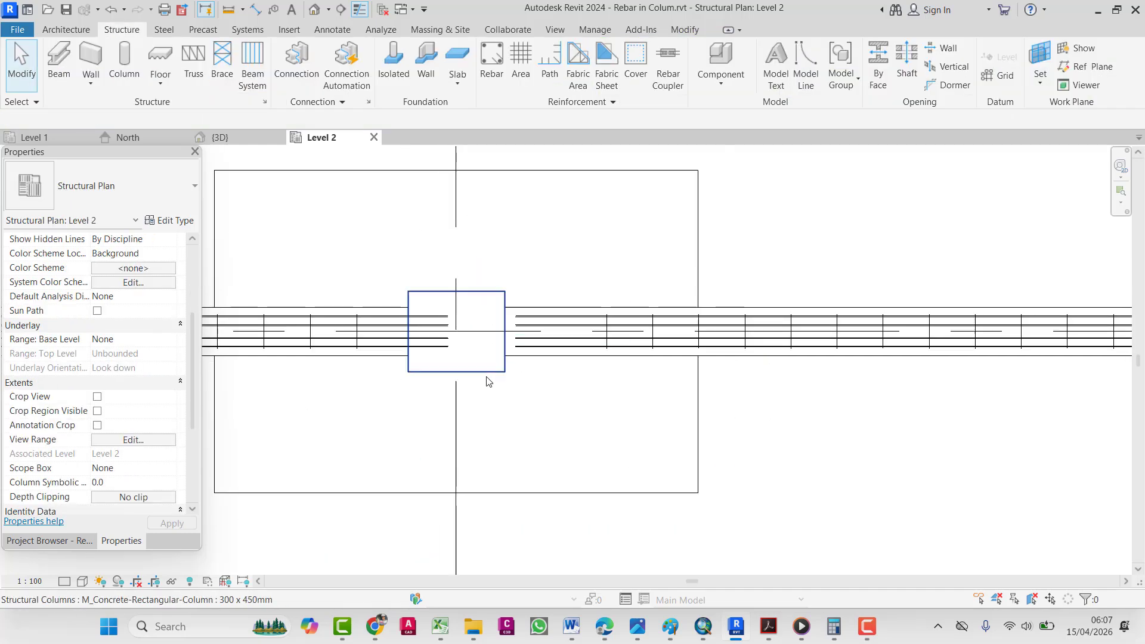
- Select all beams and their rebar along grid 5 between grids 1 and 4, excluding the grid line
scroll(745, 292, down, 3)
middle_drag(656, 349, 749, 310)
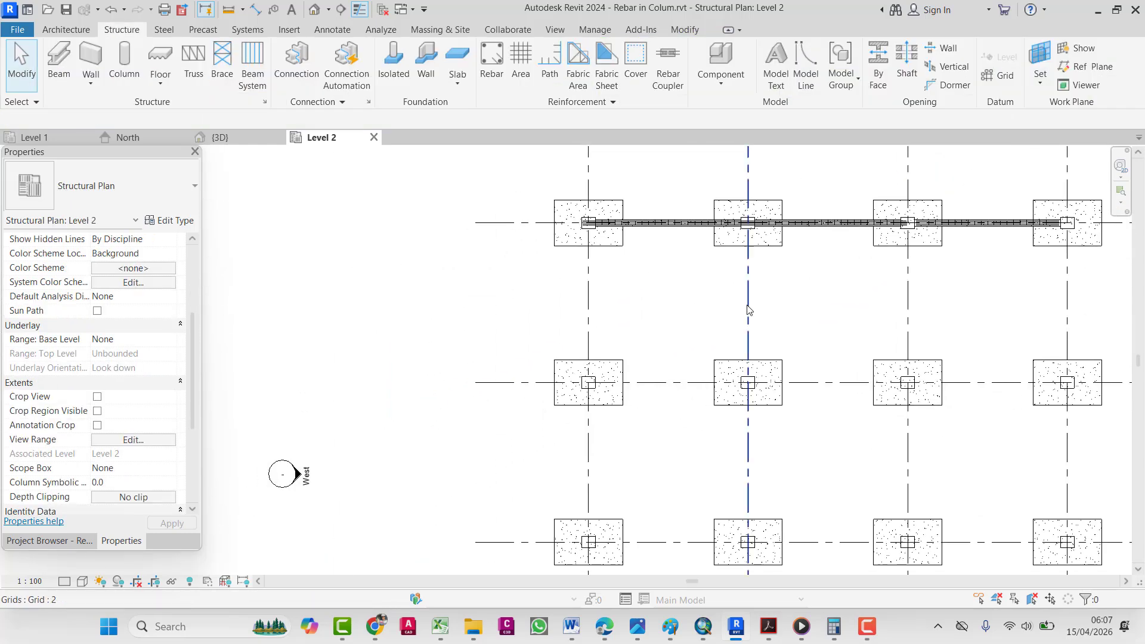
scroll(629, 232, up, 5)
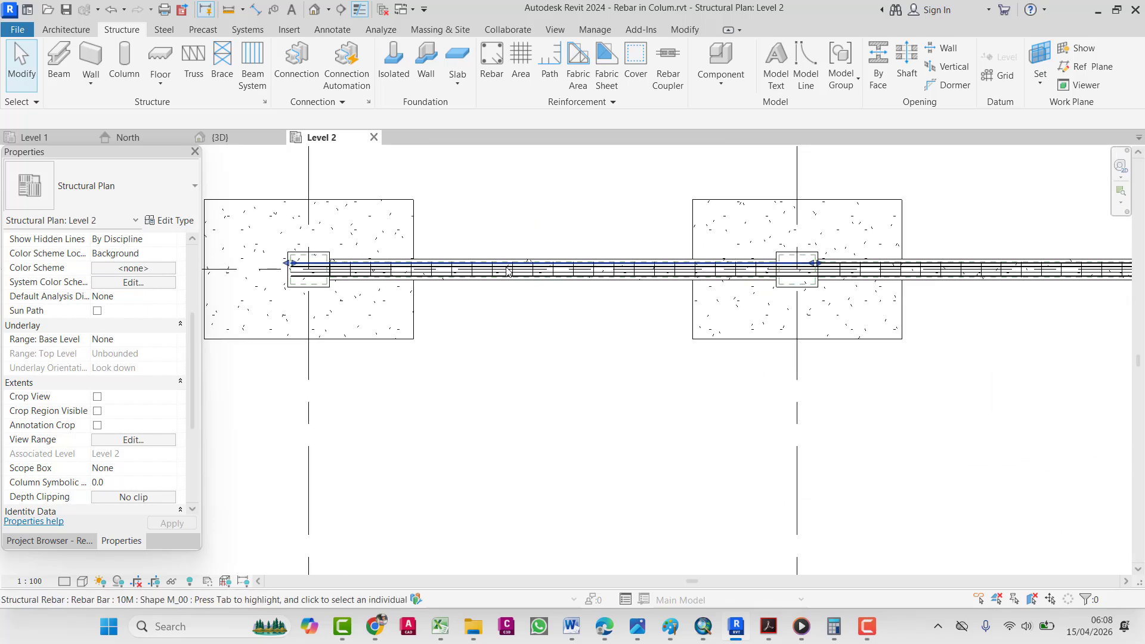
click(507, 270)
click(575, 232)
drag(575, 233, 483, 316)
scroll(542, 304, down, 2)
scroll(419, 273, up, 1)
shift+drag(301, 356, 302, 354)
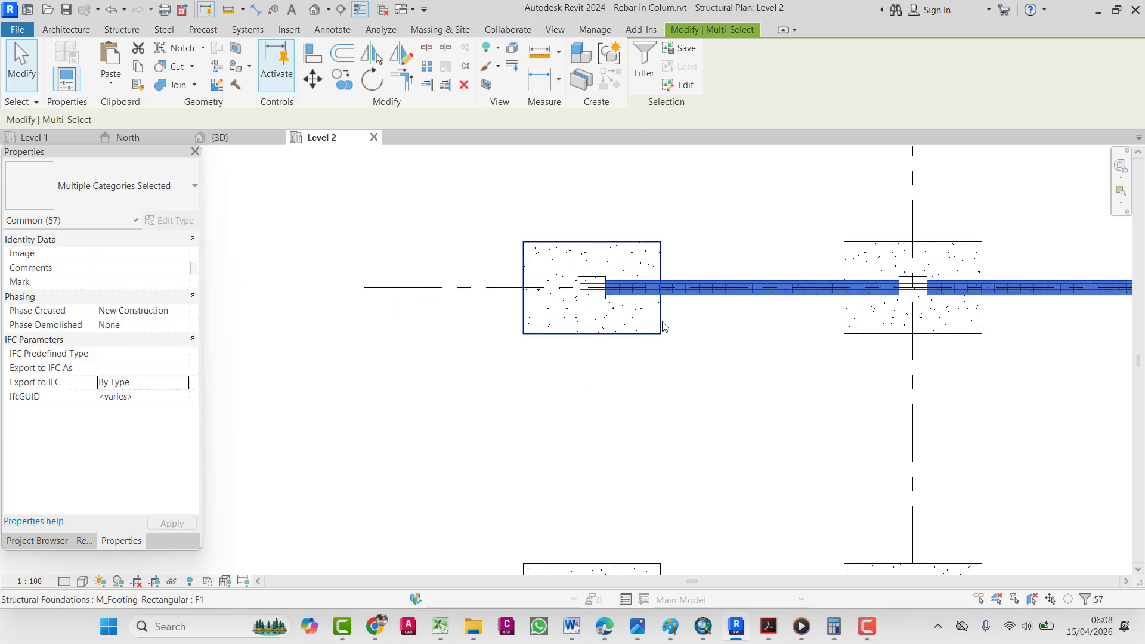
- Start a multiple copy of the selection from the grid 1 and 5 intersection and place the first copy on grid 6
scroll(662, 324, down, 1)
middle_drag(628, 311, 591, 209)
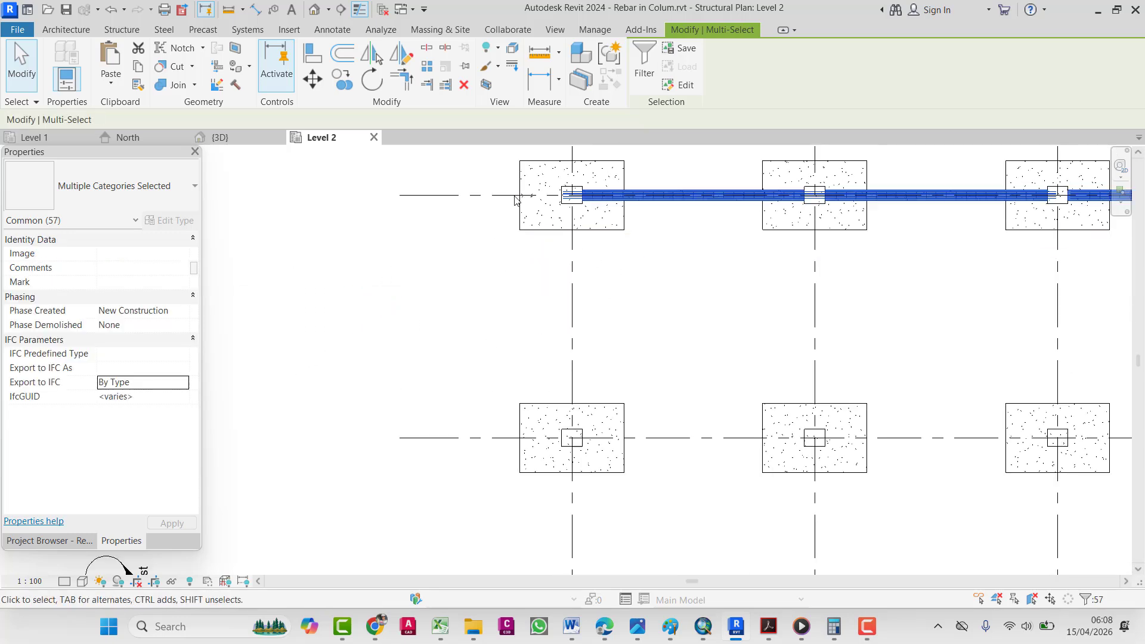
click(338, 85)
scroll(583, 191, up, 5)
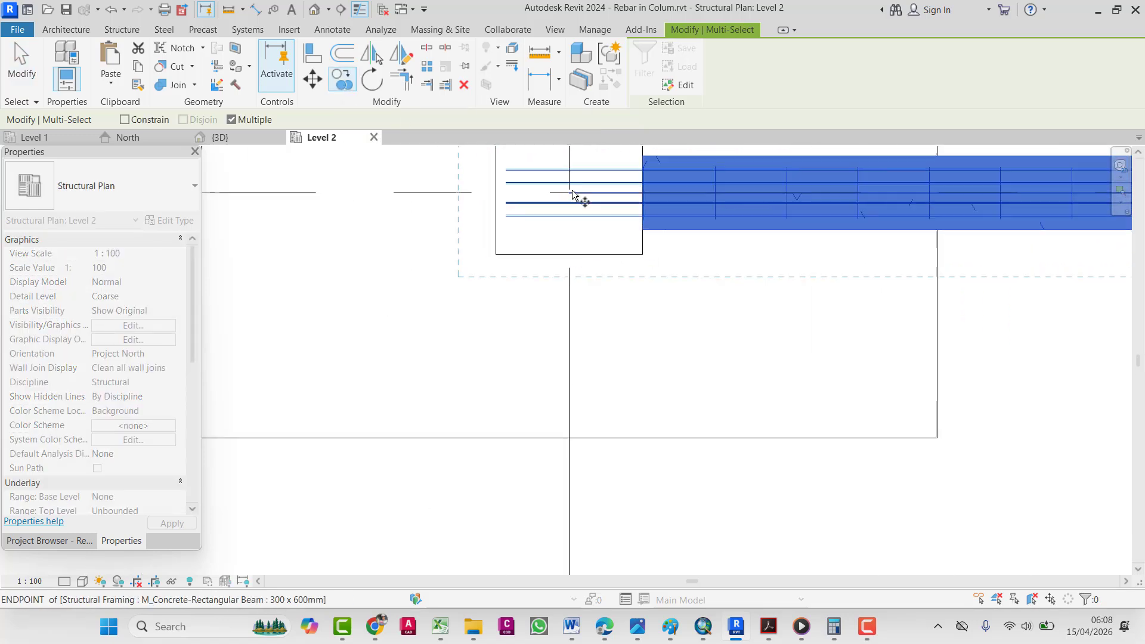
scroll(591, 316, down, 2)
middle_drag(592, 417, 582, 184)
scroll(579, 238, down, 2)
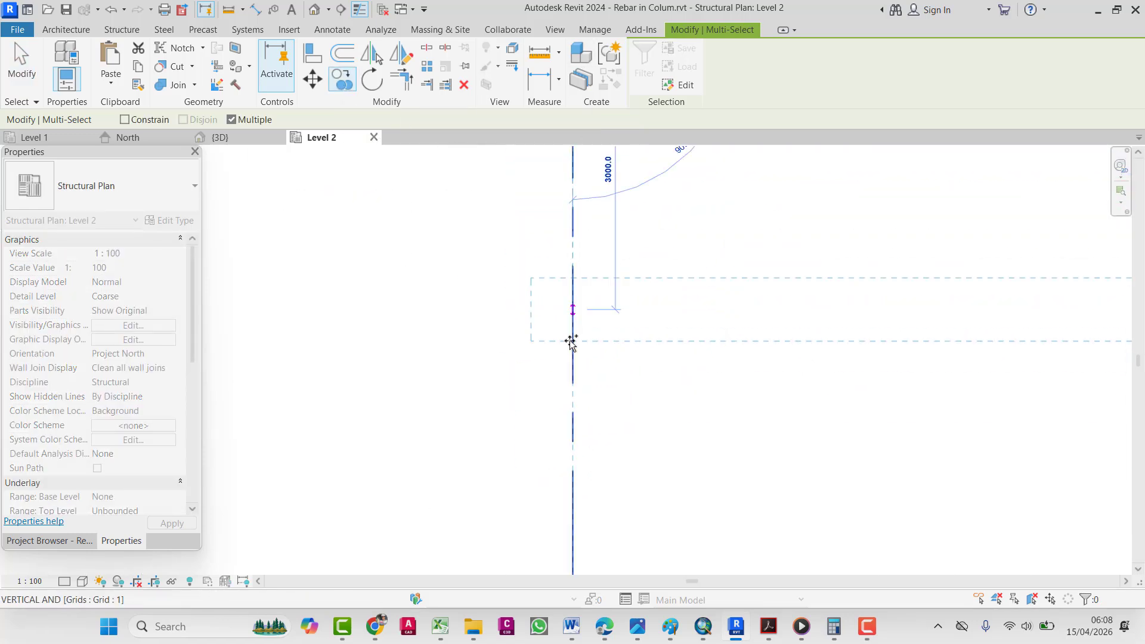
middle_drag(565, 525, 572, 254)
scroll(571, 250, down, 1)
scroll(579, 355, up, 2)
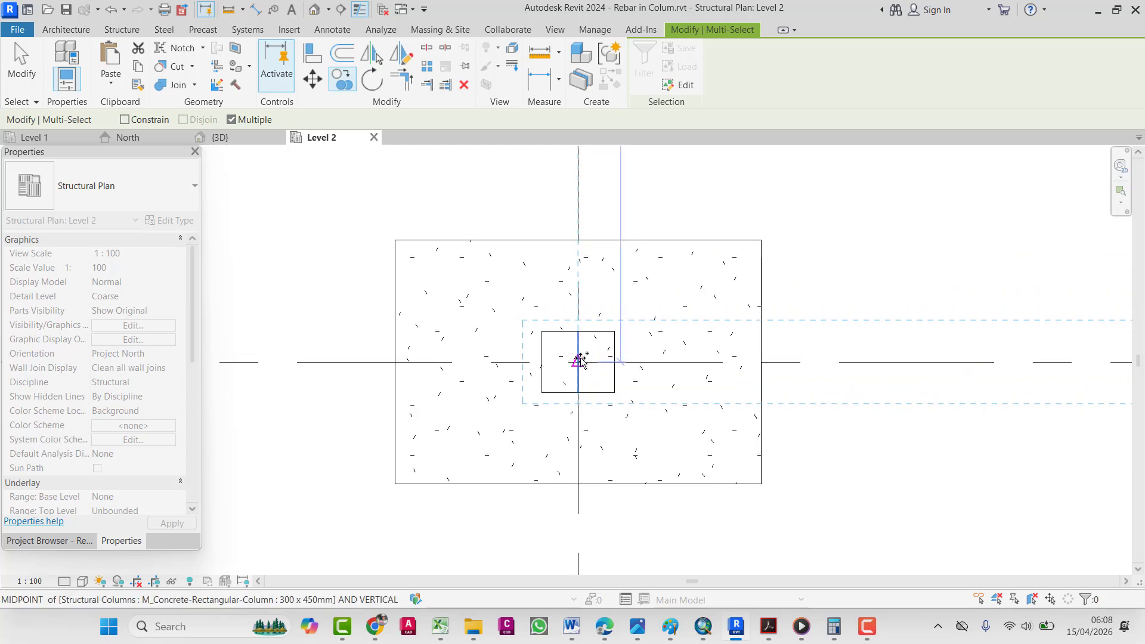
click(606, 362)
- Place a second copy of the beams and rebar on grid 7, then end the copy and clear the selection
scroll(595, 337, down, 3)
middle_drag(598, 501, 591, 276)
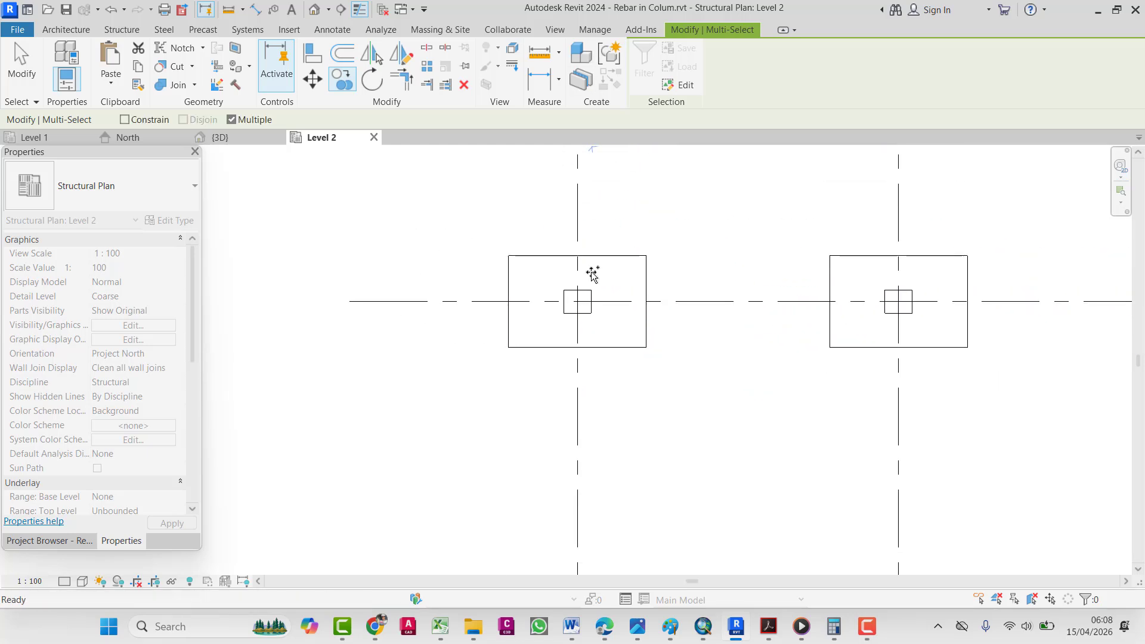
scroll(577, 301, up, 2)
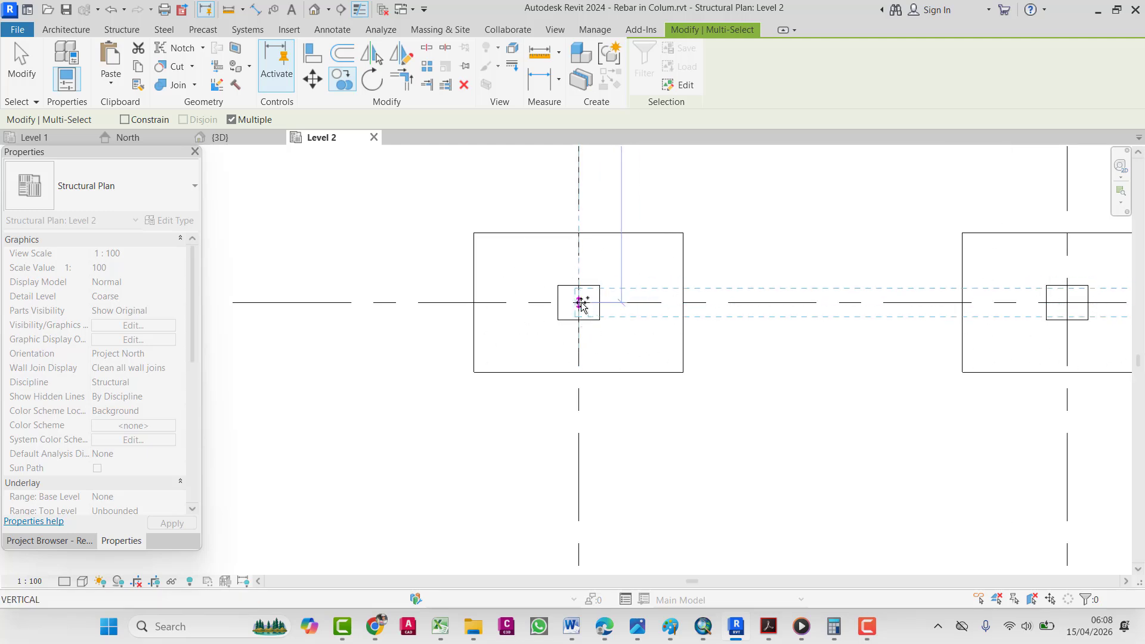
scroll(578, 304, up, 4)
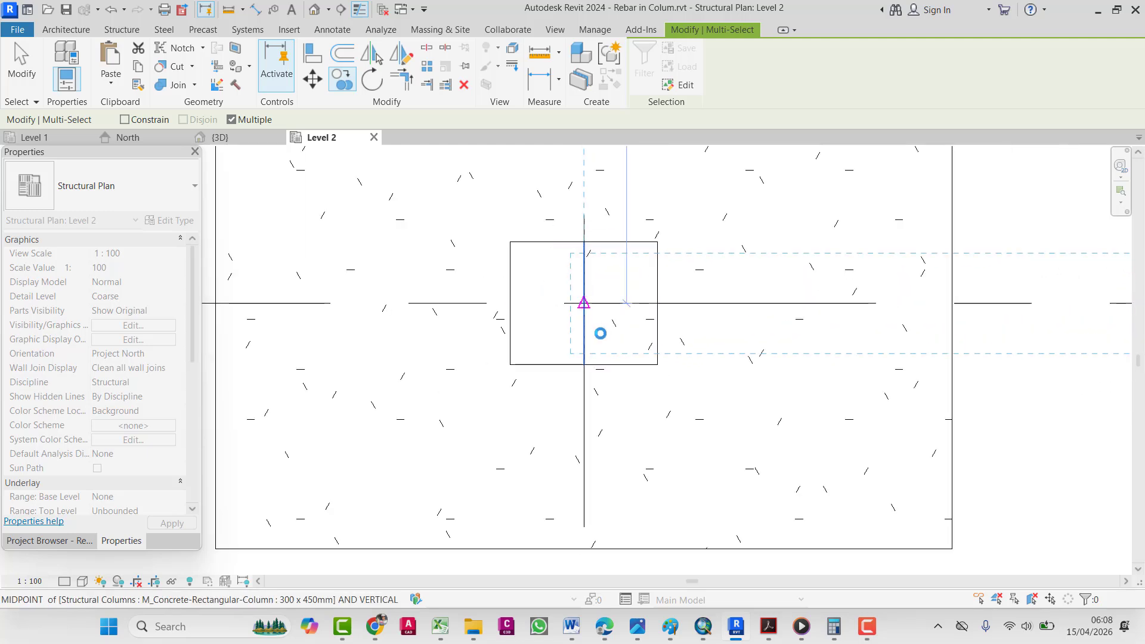
scroll(628, 305, down, 6)
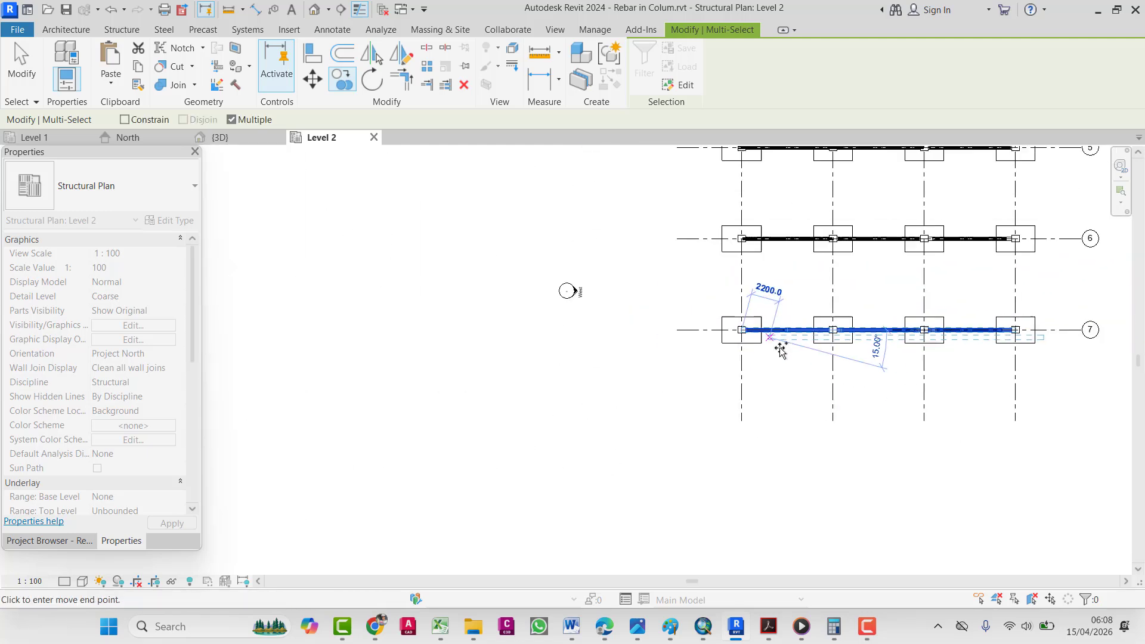
middle_drag(678, 429, 658, 432)
click(684, 388)
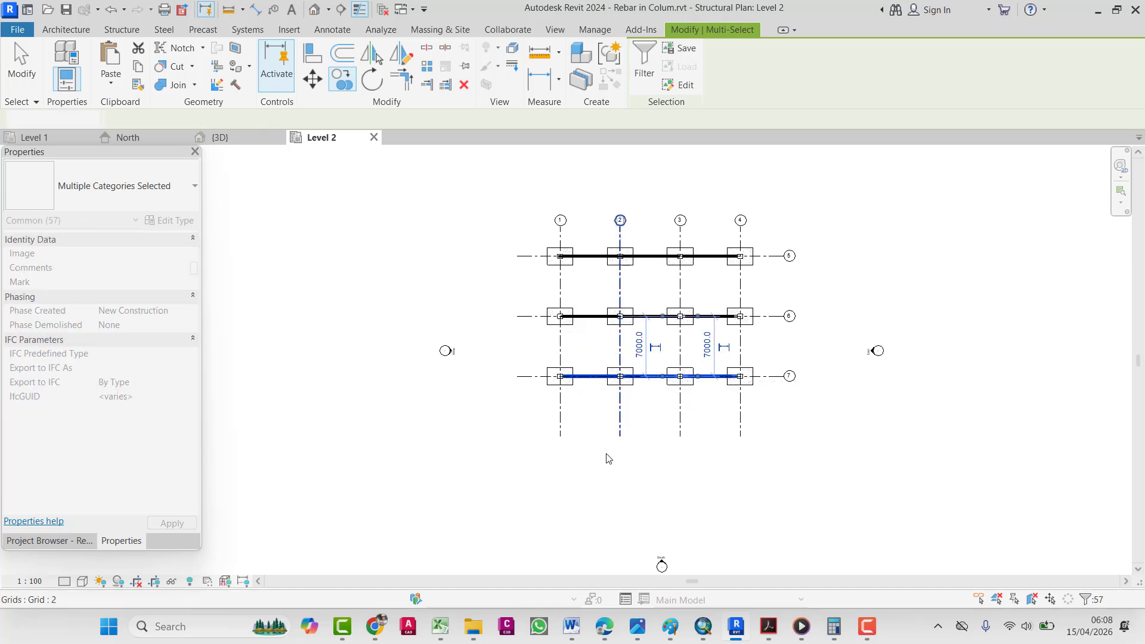
click(596, 462)
- Examine in plan how the copied longitudinal bars and stirrups end at the columns along grids 7 and 6
scroll(697, 393, up, 4)
scroll(708, 398, up, 3)
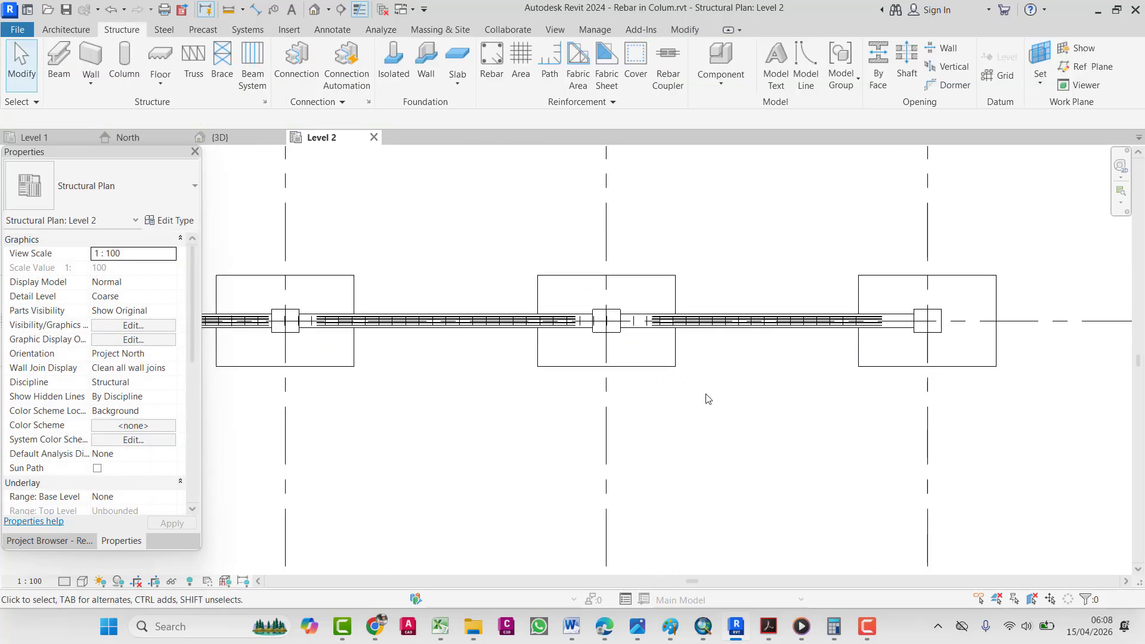
scroll(686, 384, up, 2)
scroll(675, 370, down, 8)
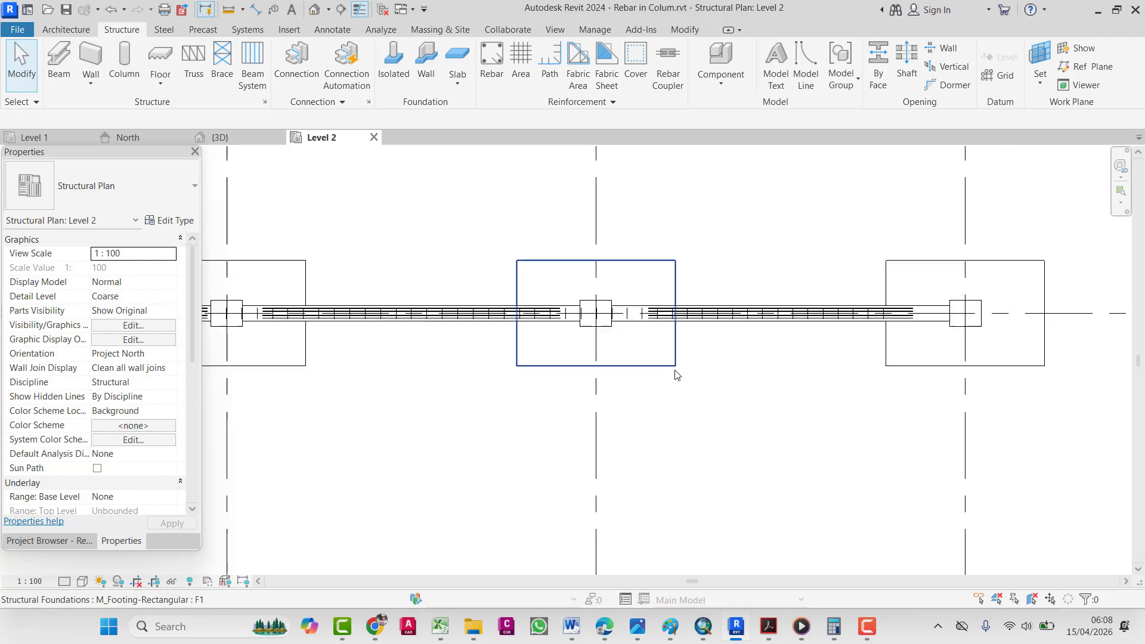
middle_drag(694, 281, 695, 357)
middle_drag(700, 240, 664, 398)
scroll(642, 421, up, 7)
scroll(555, 443, up, 1)
middle_drag(547, 447, 668, 409)
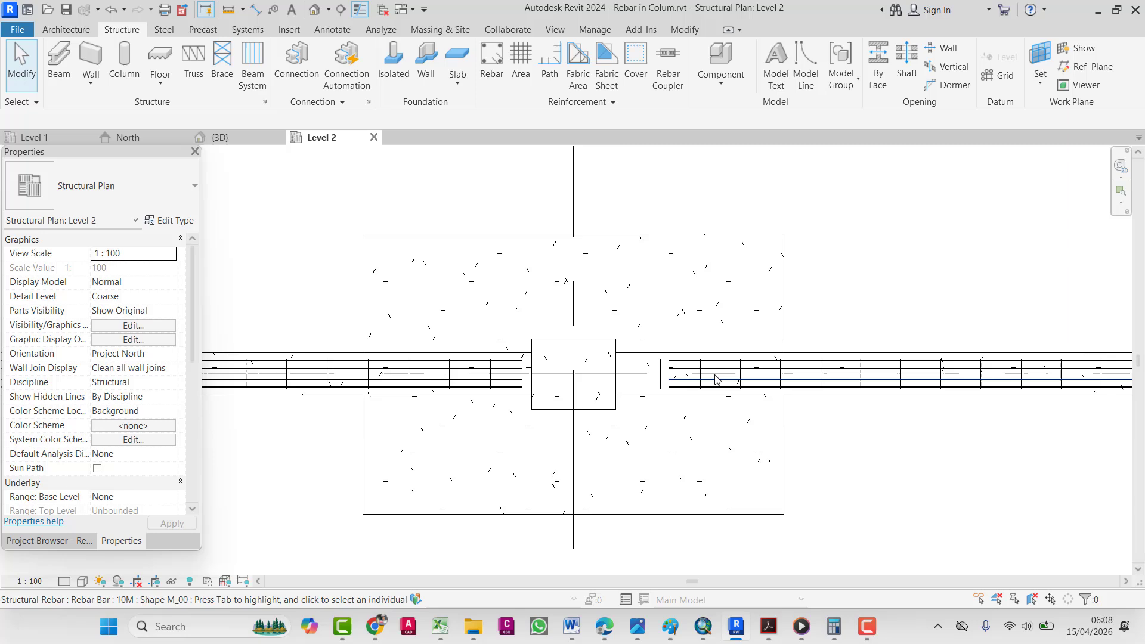
click(685, 382)
scroll(685, 382, down, 7)
scroll(749, 378, up, 1)
key(Escape)
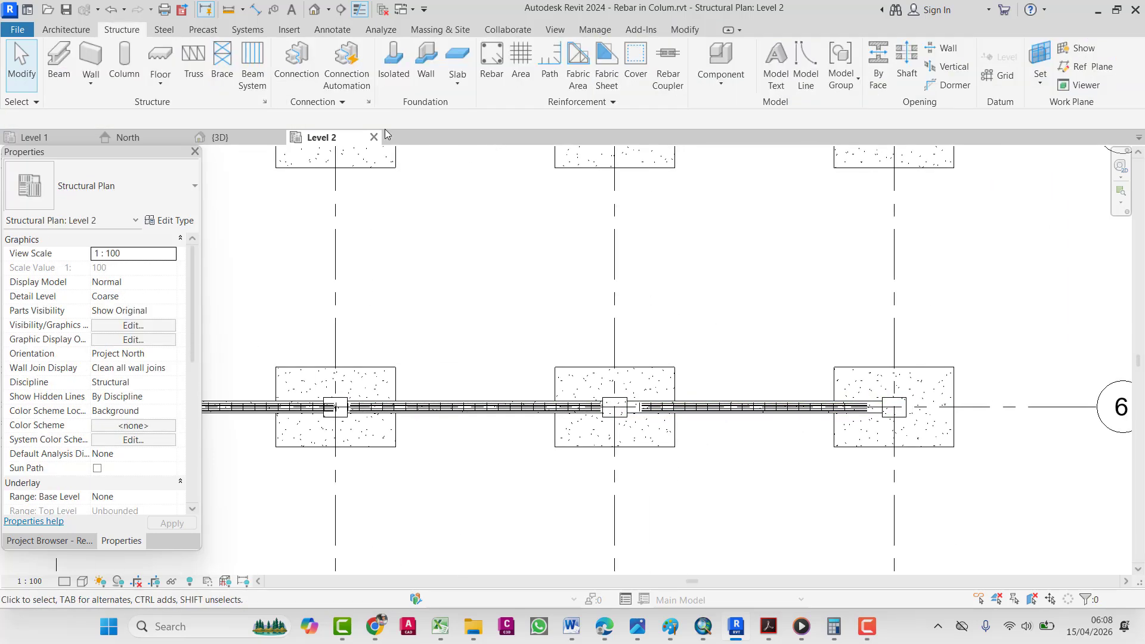
- Open the 3D view and examine the grid 5 beam bars and stirrups where they meet the column
click(247, 142)
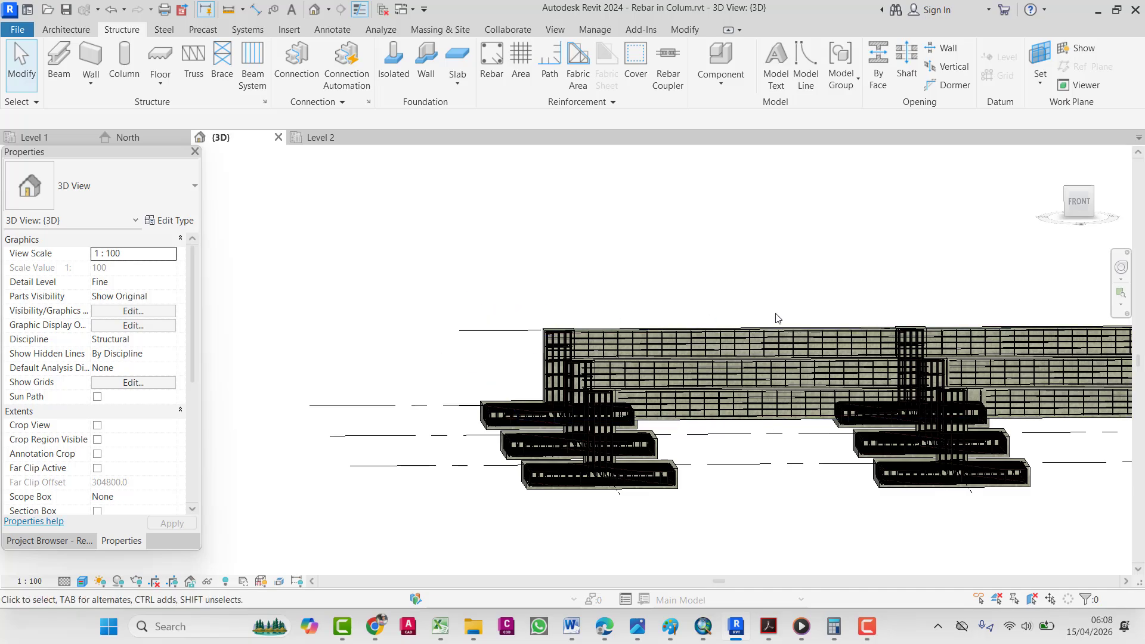
shift+middle_drag(727, 366, 654, 408)
middle_drag(882, 397, 590, 307)
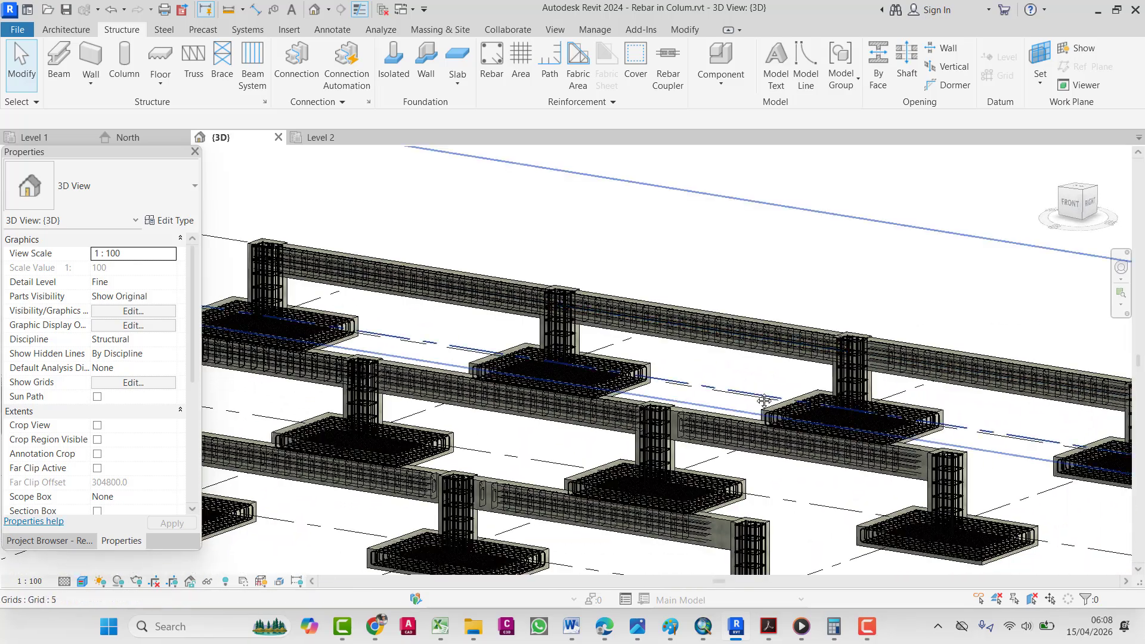
middle_drag(824, 410, 677, 286)
scroll(781, 185, up, 4)
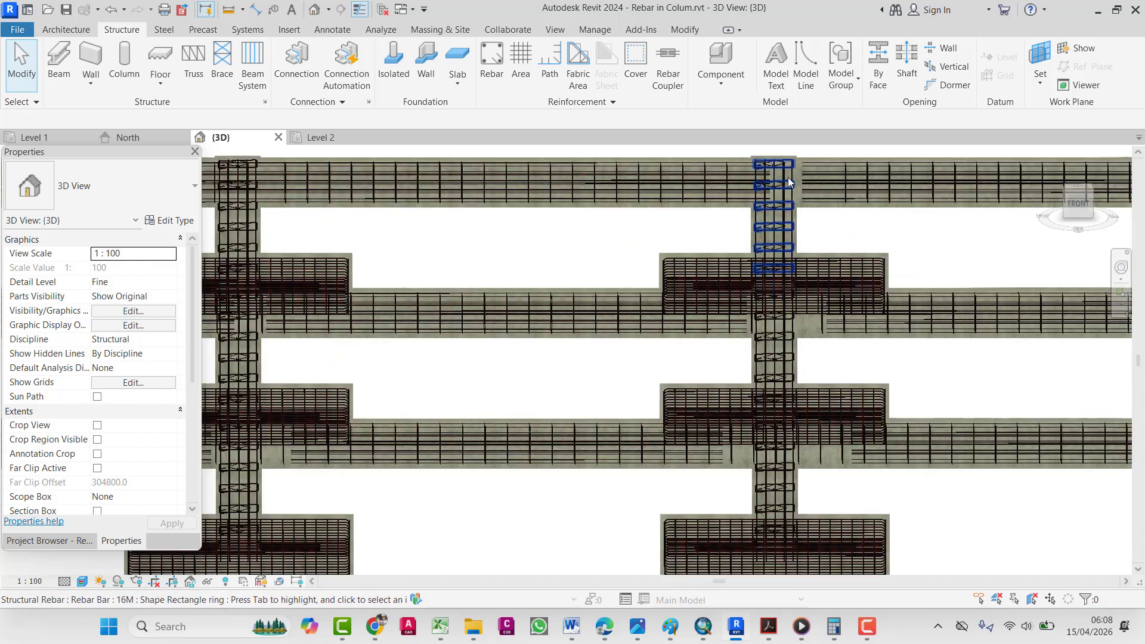
middle_drag(849, 192, 746, 246)
scroll(747, 262, up, 2)
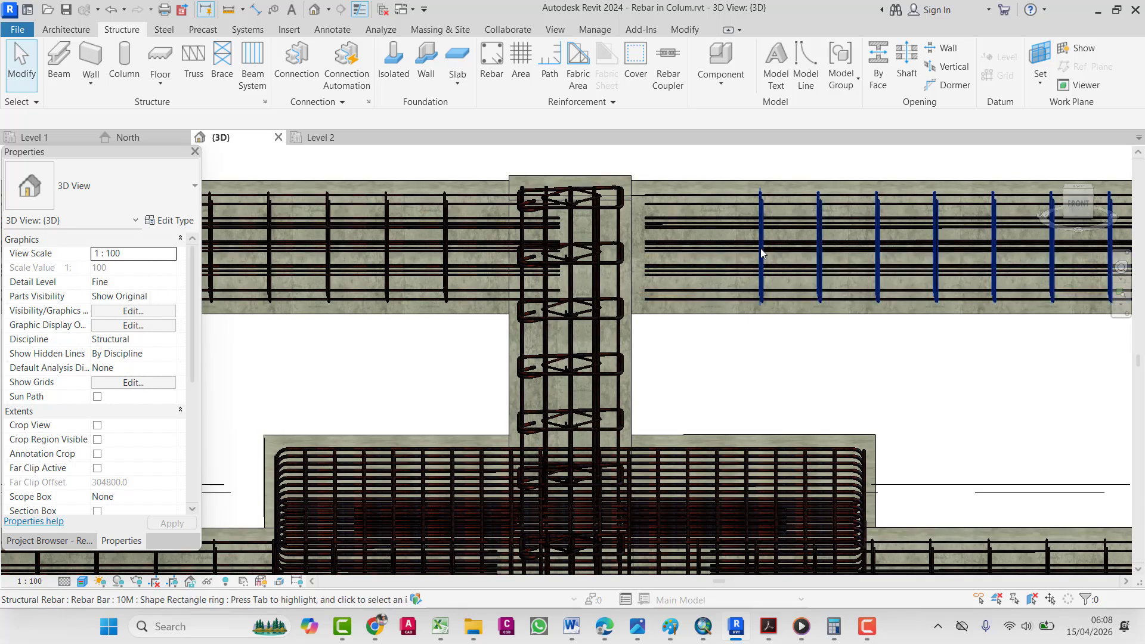
click(604, 260)
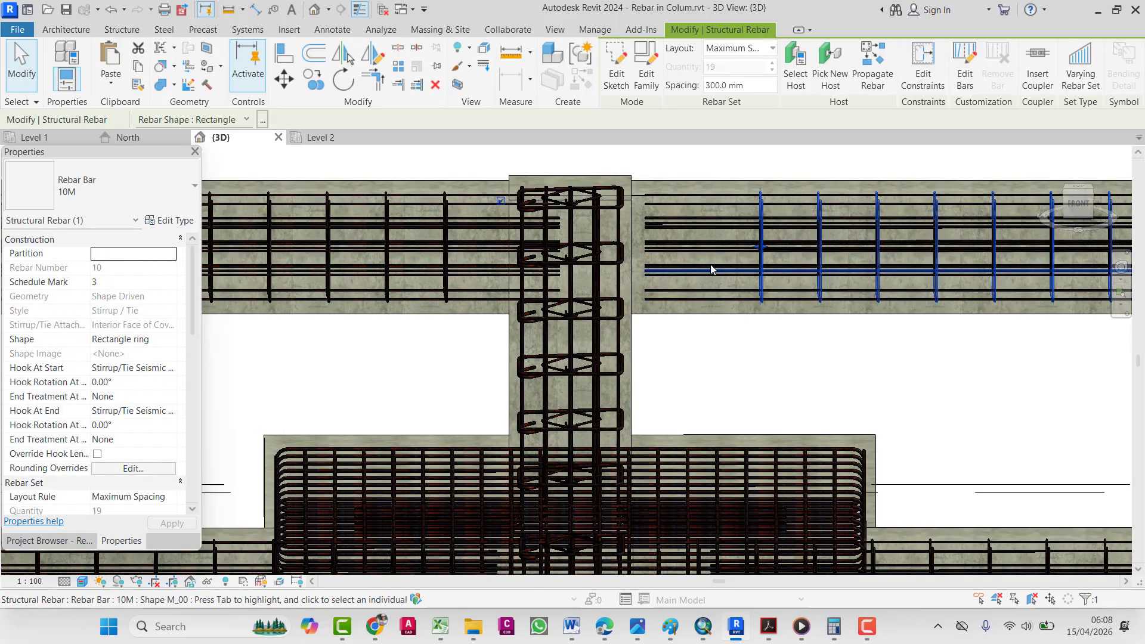
key(Escape)
scroll(700, 264, down, 3)
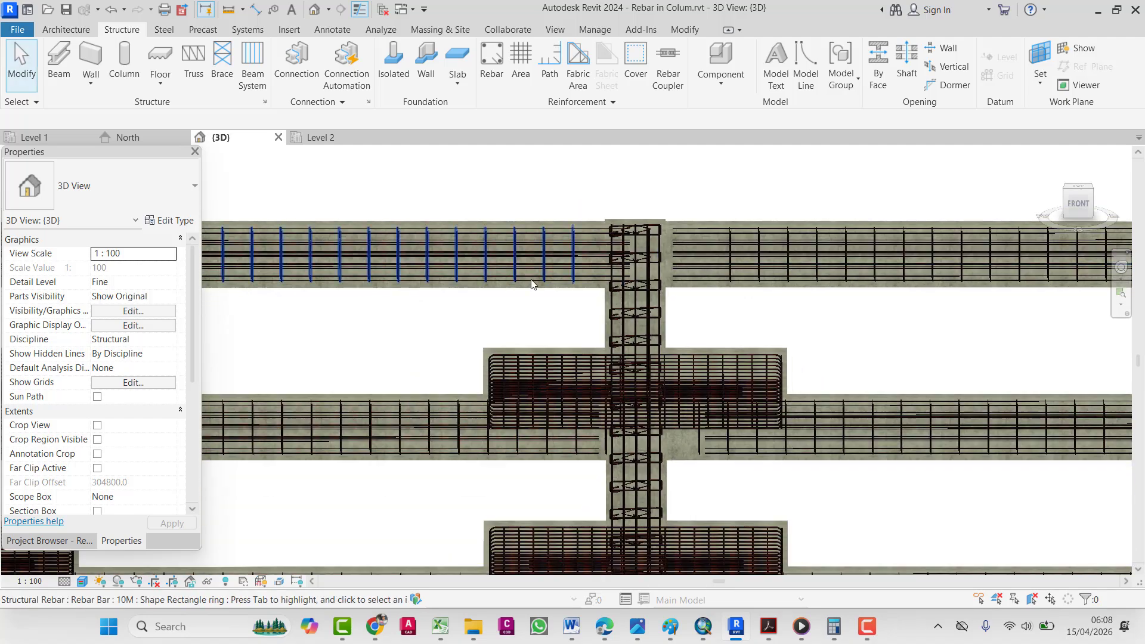
- Compare the rebar ends and stirrups of all three beam rows at their columns in the 3D model
scroll(533, 284, down, 1)
middle_drag(533, 285, 960, 291)
middle_drag(620, 278, 815, 280)
middle_drag(565, 282, 647, 148)
scroll(743, 245, down, 1)
middle_drag(795, 297, 626, 279)
middle_drag(1051, 327, 885, 301)
scroll(955, 342, up, 2)
scroll(966, 352, up, 1)
middle_drag(987, 368, 865, 363)
scroll(807, 328, up, 3)
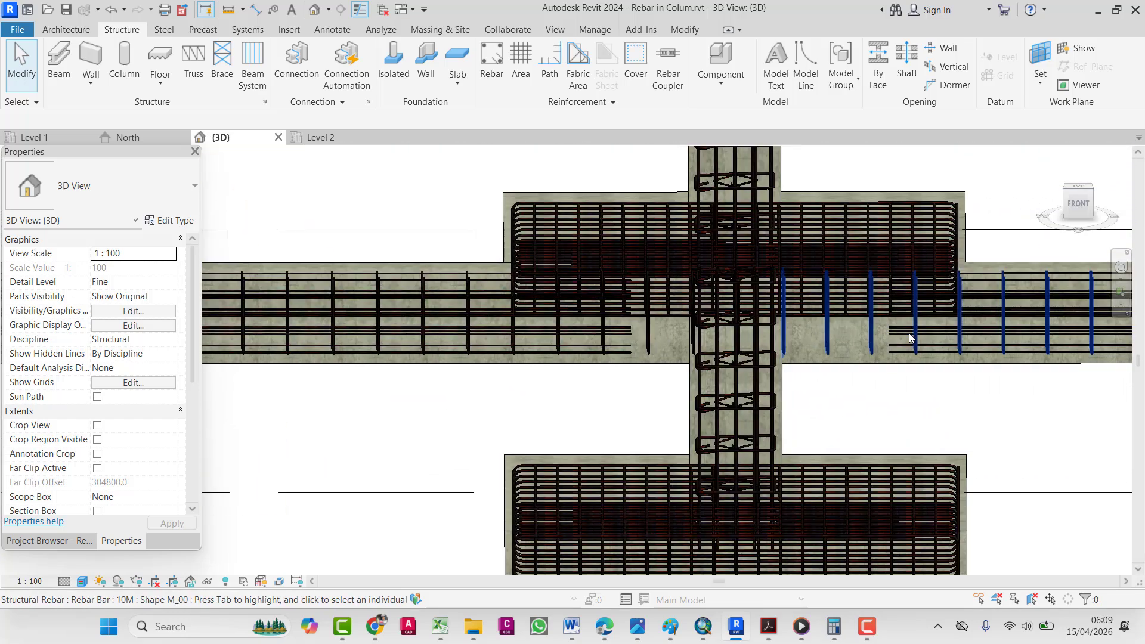
scroll(883, 341, down, 3)
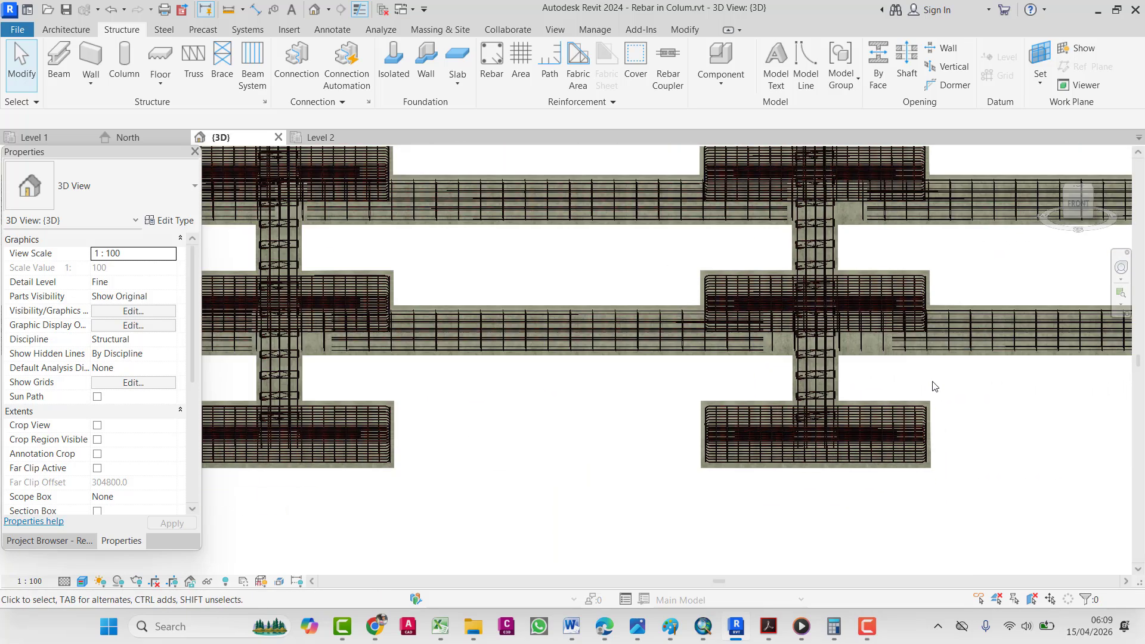
shift+middle_drag(934, 386, 709, 301)
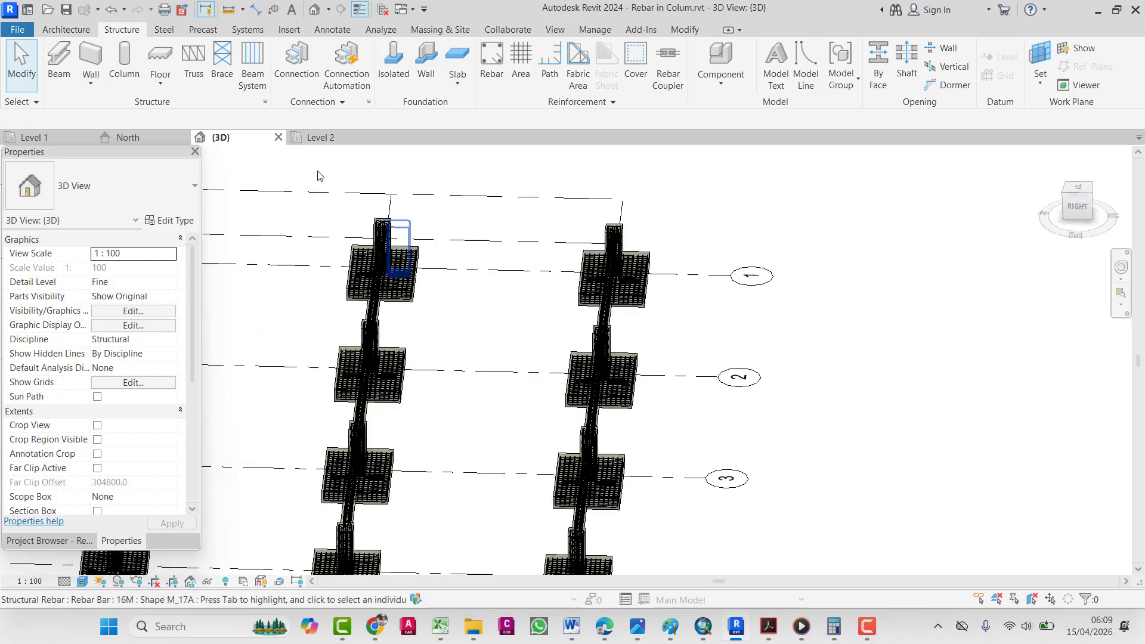
- Return to the Level 2 plan and extend the outer longitudinal bar of the grid 6 beam between grids 3 and 4 to the grid 3 column's centre
click(301, 138)
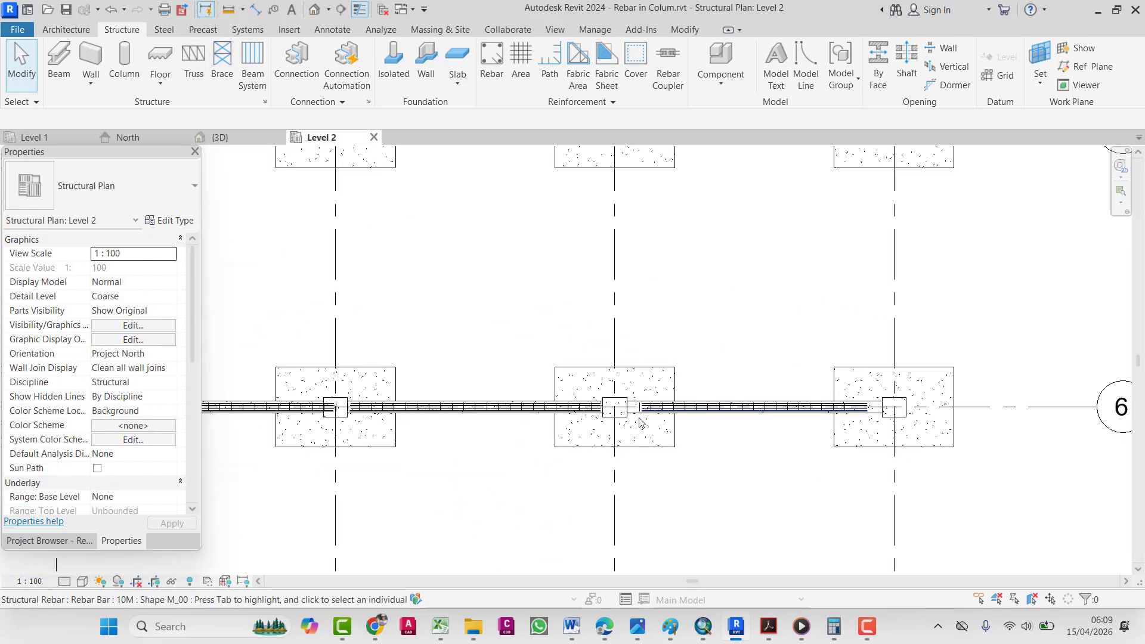
scroll(639, 422, up, 8)
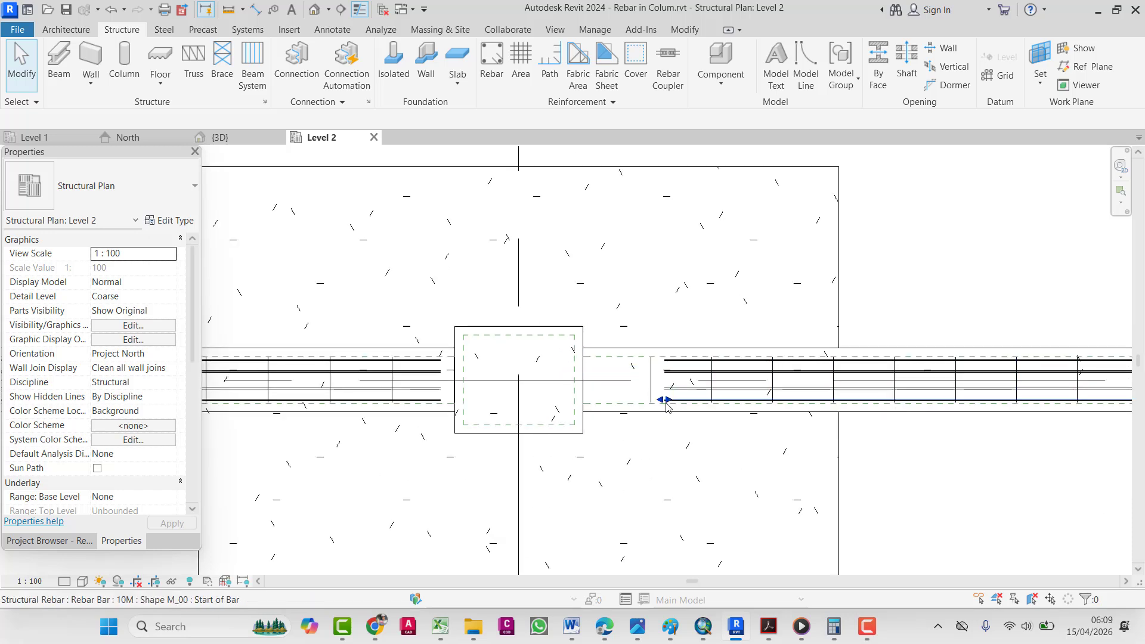
click(666, 404)
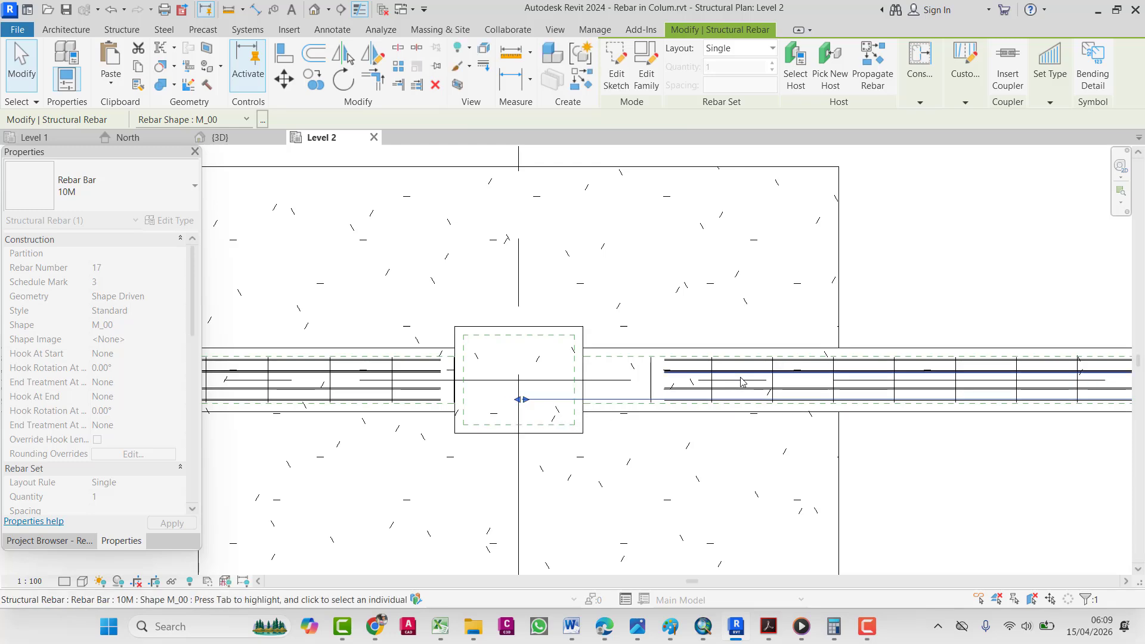
key(Escape)
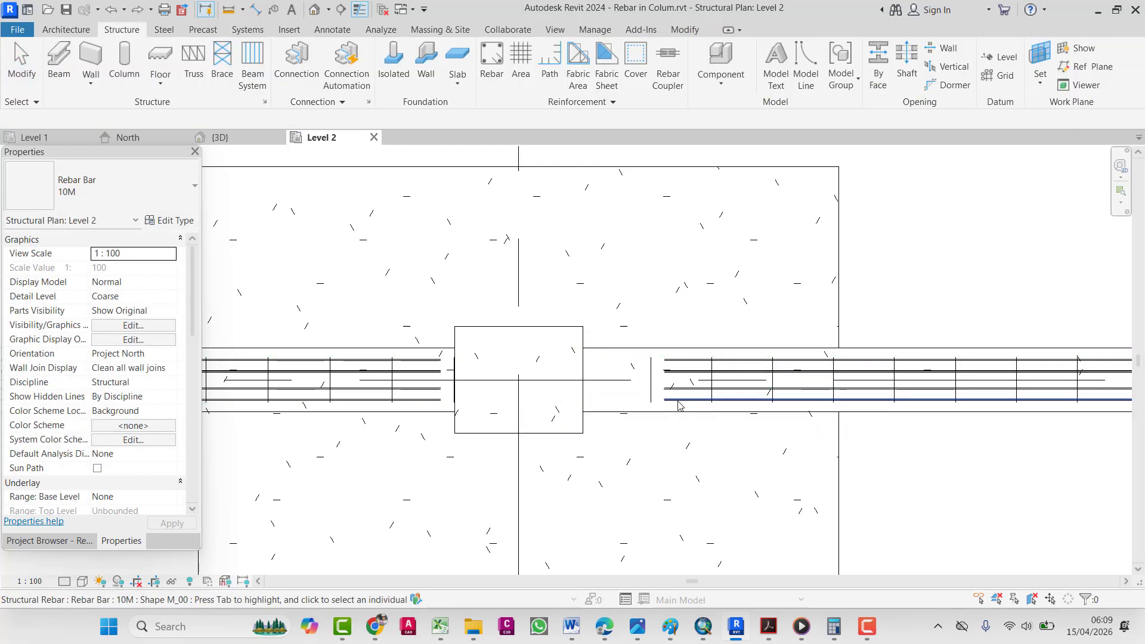
click(672, 401)
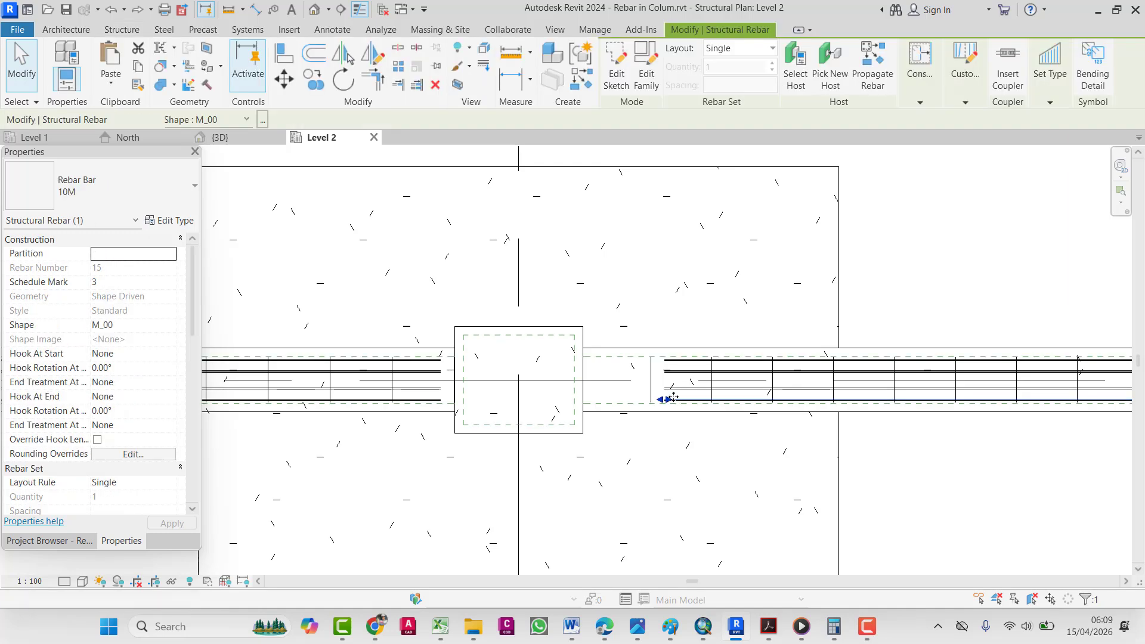
drag(672, 396, 666, 404)
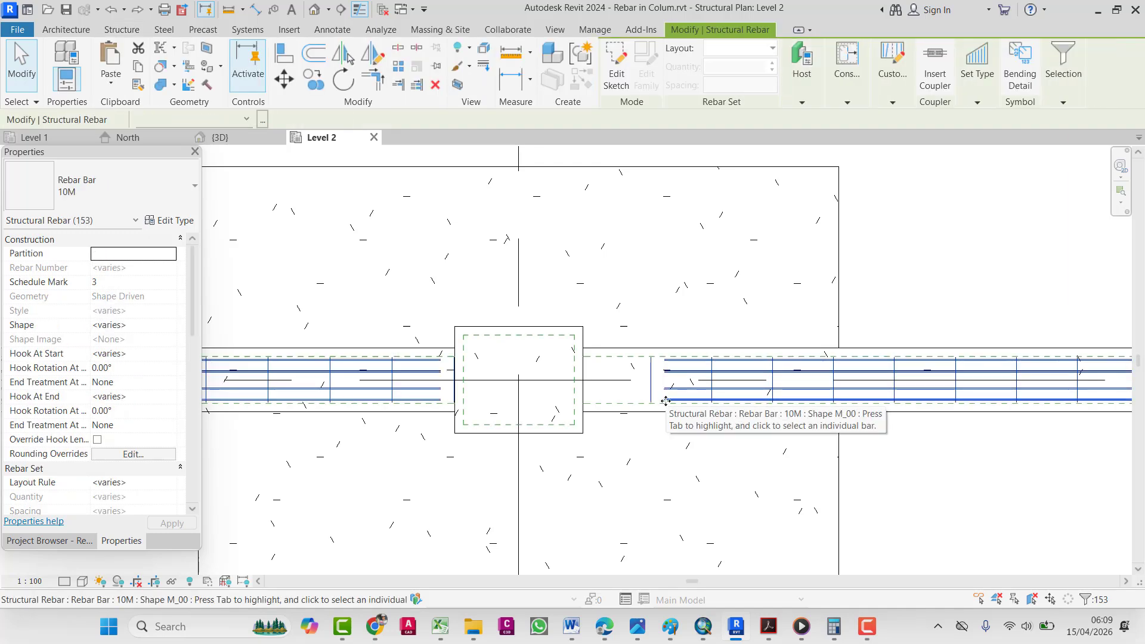
scroll(674, 396, down, 5)
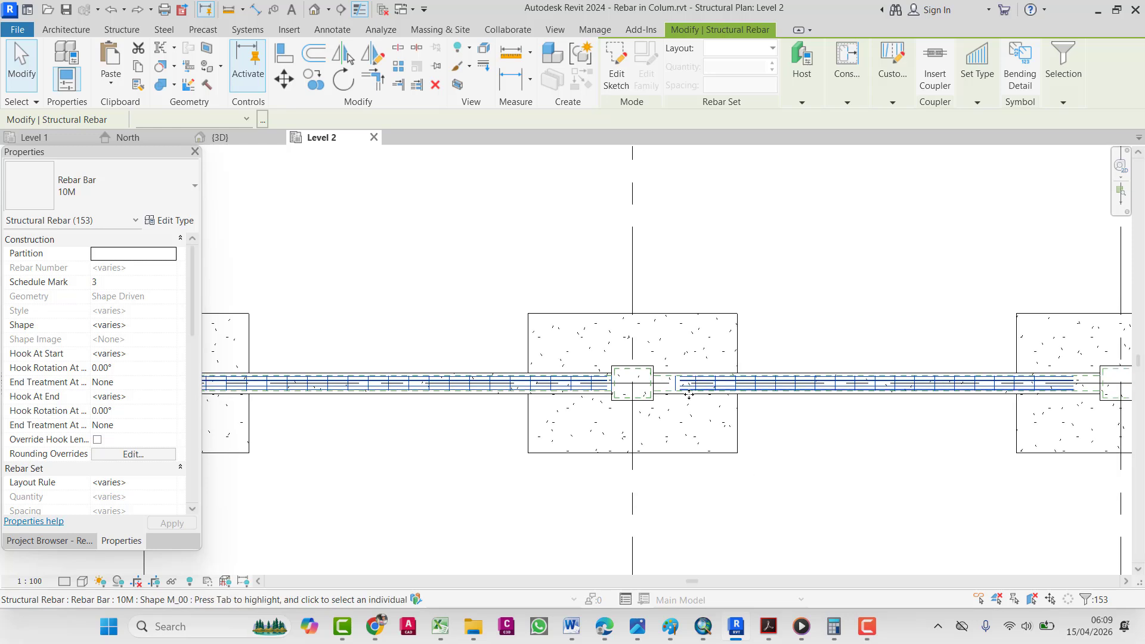
scroll(680, 396, up, 8)
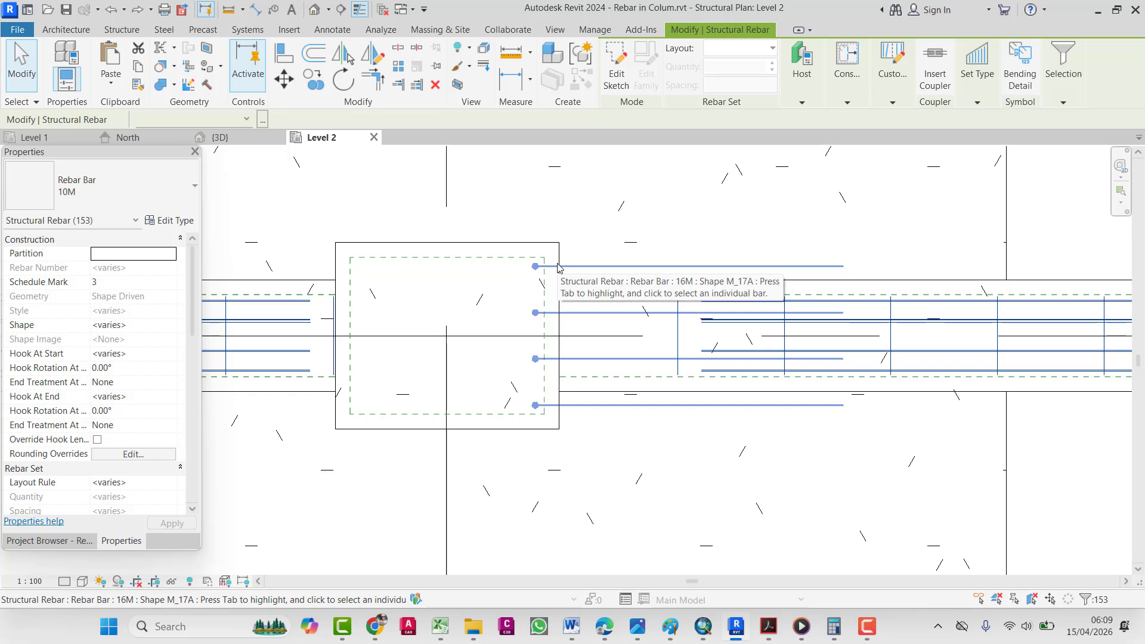
scroll(551, 372, down, 10)
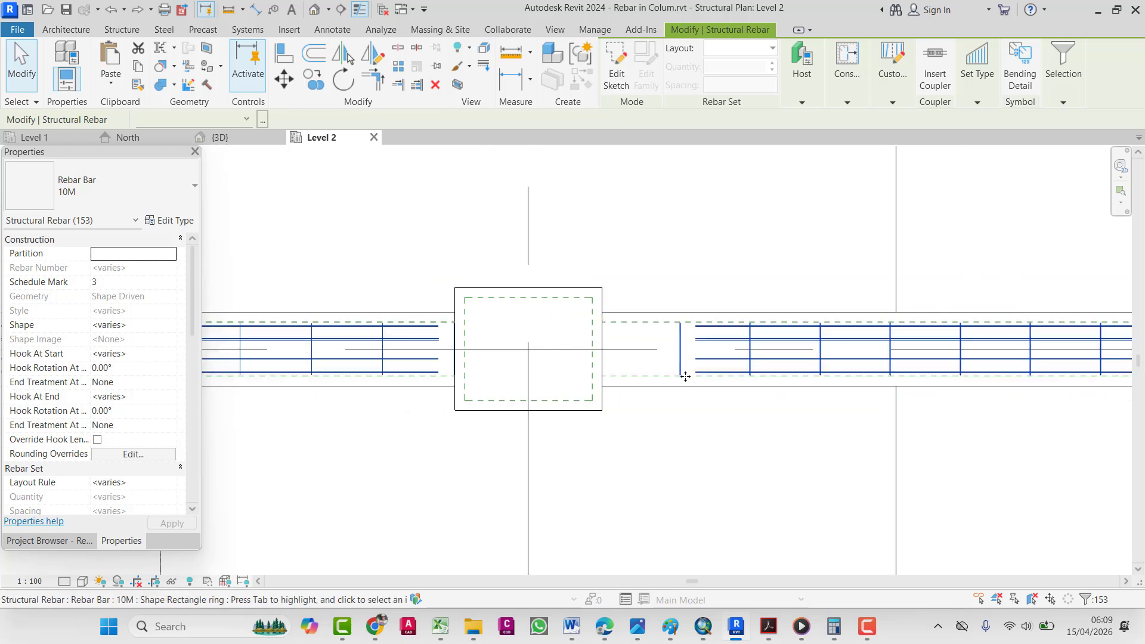
key(Escape)
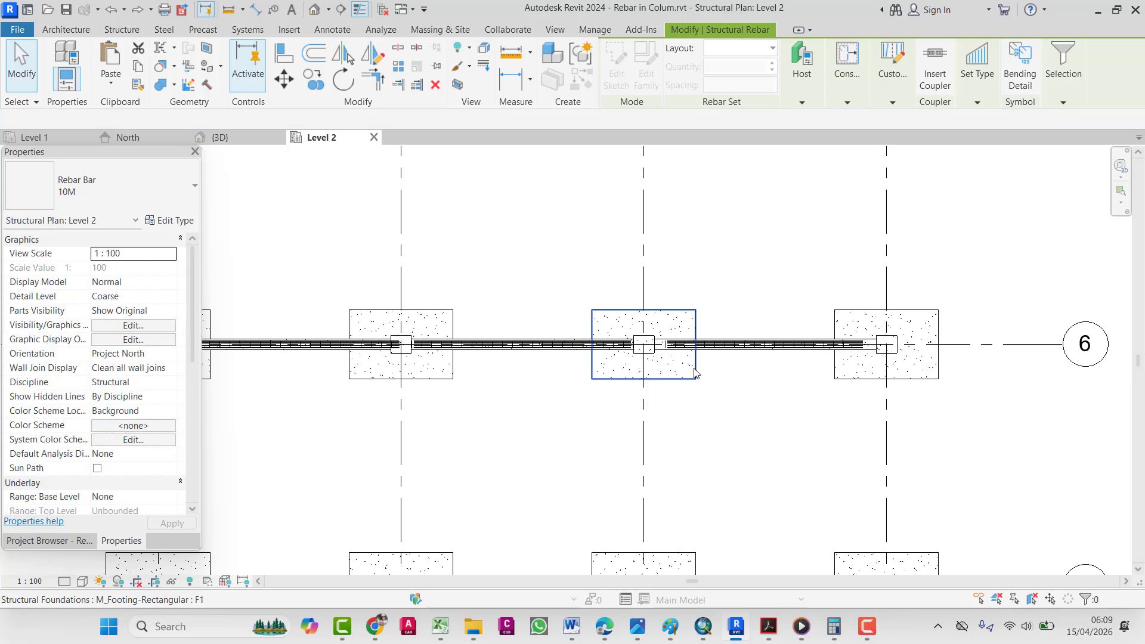
- Open the Level 1 plan and examine the footing reinforcement along grids 5, 6 and 7
scroll(640, 346, down, 5)
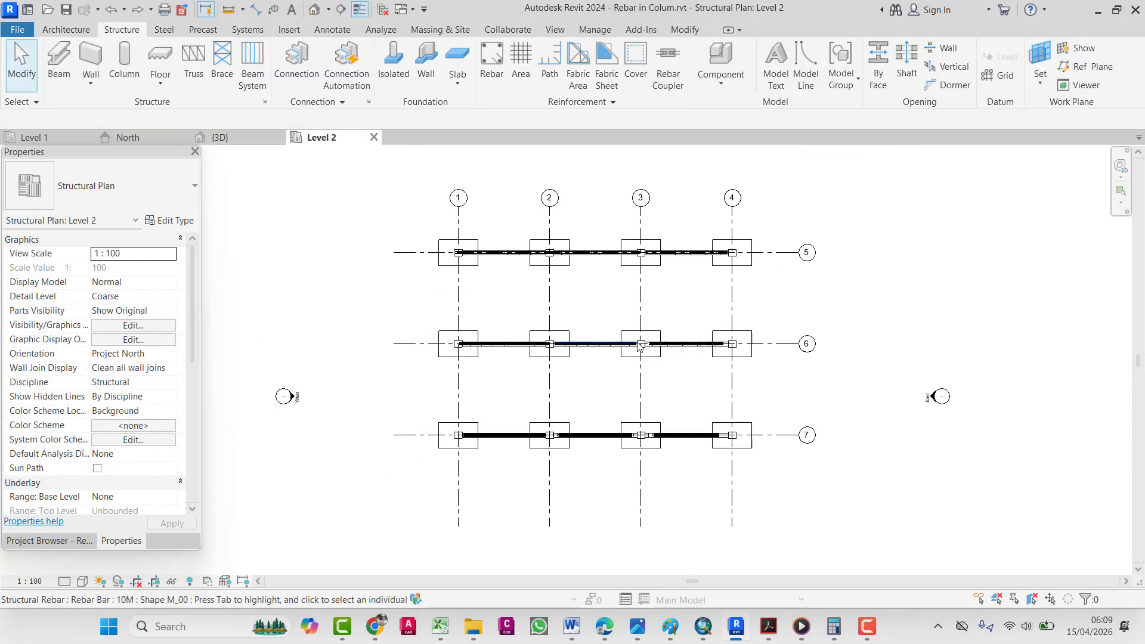
click(22, 143)
scroll(585, 312, down, 4)
middle_drag(672, 340, 343, 260)
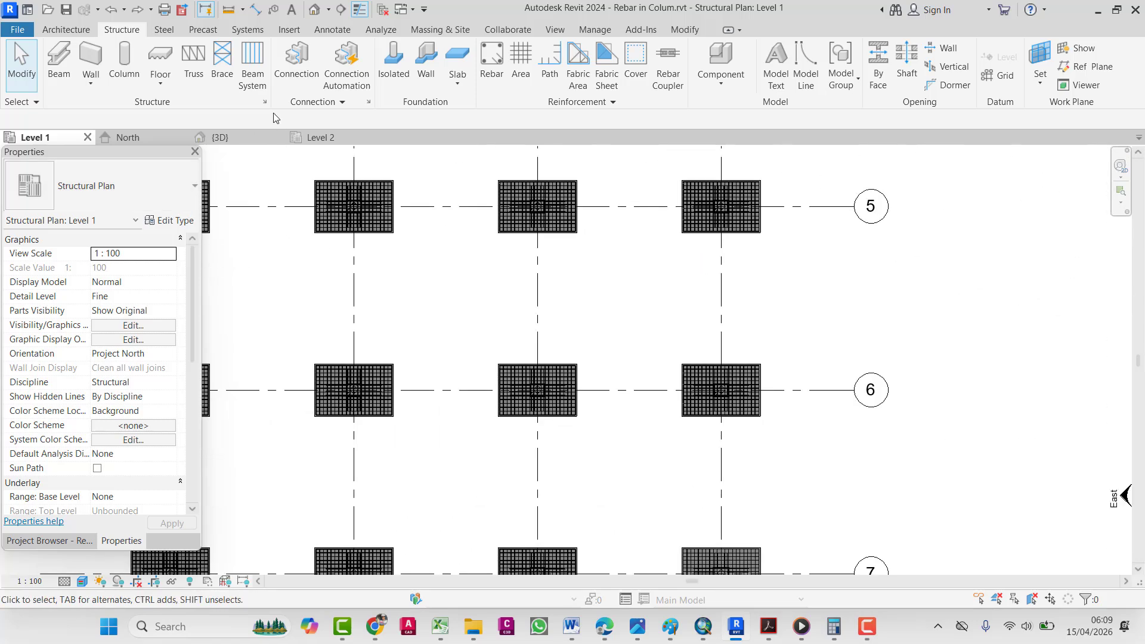
- Return to the Level 2 plan and examine the beam bar ends at the columns along grids 6 and 7
click(321, 137)
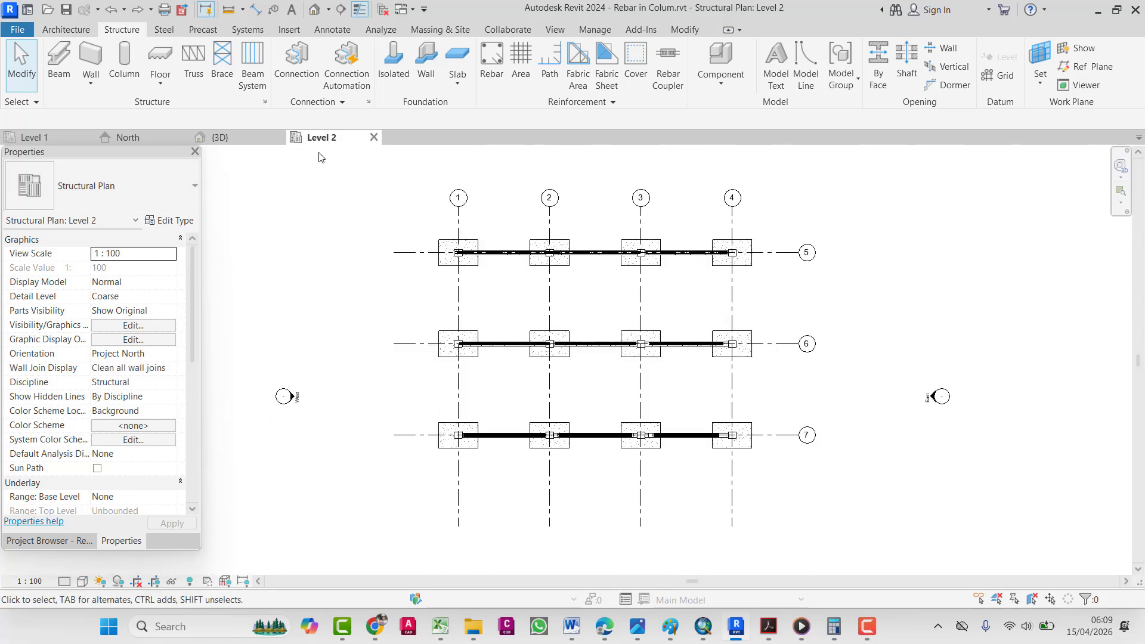
scroll(637, 514, up, 3)
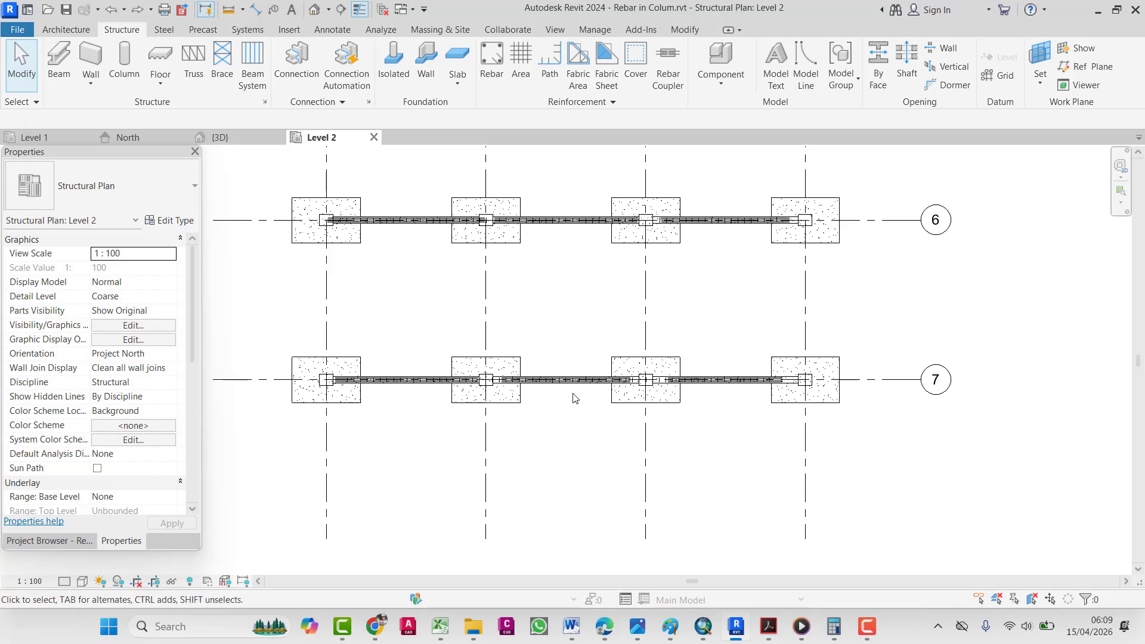
middle_drag(579, 317, 591, 372)
scroll(618, 394, down, 4)
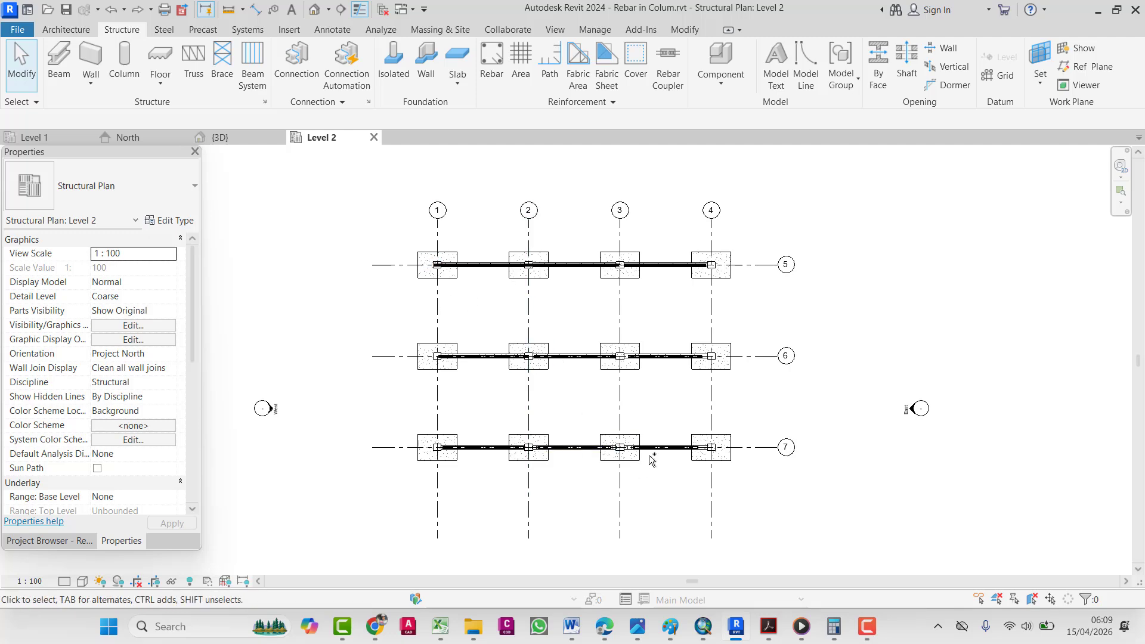
scroll(629, 459, up, 10)
scroll(611, 430, down, 6)
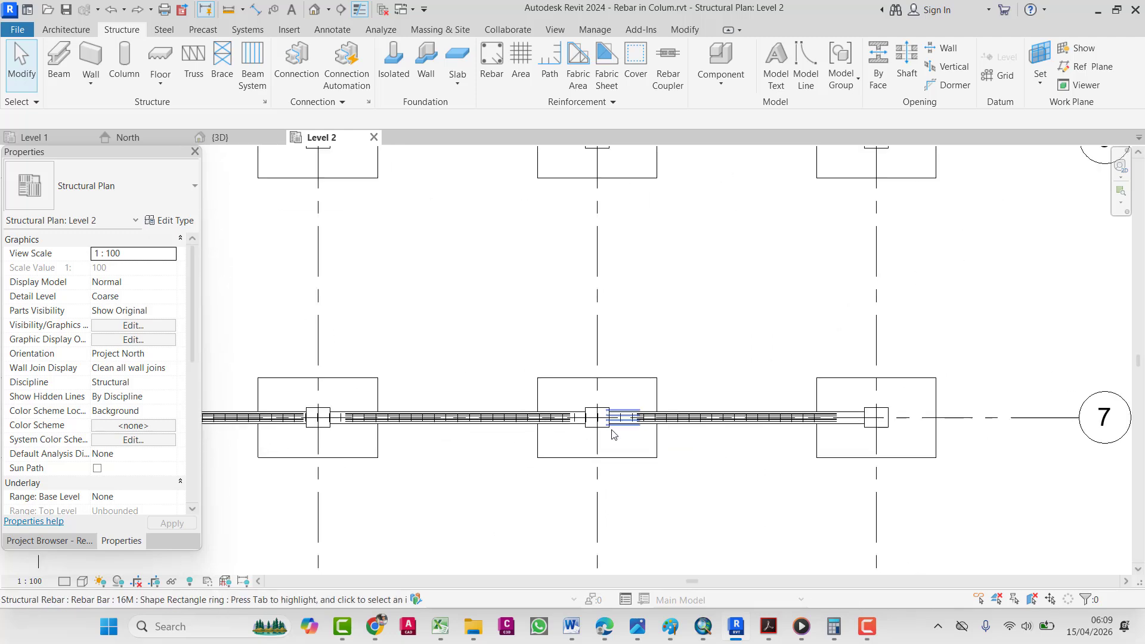
middle_drag(611, 427, 635, 449)
scroll(557, 366, down, 1)
middle_drag(535, 309, 547, 181)
scroll(439, 234, up, 7)
scroll(535, 290, down, 2)
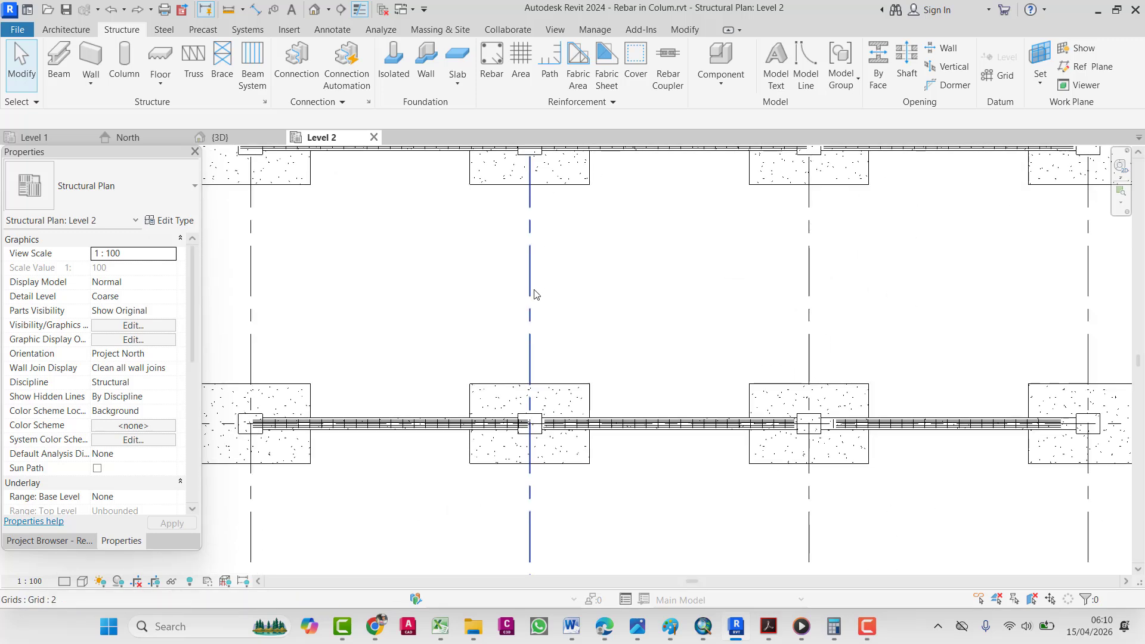
- Examine how the grid 5 beam bars run into the columns at grids 1 and 2 in the Level 2 plan
scroll(535, 293, down, 3)
scroll(484, 292, up, 4)
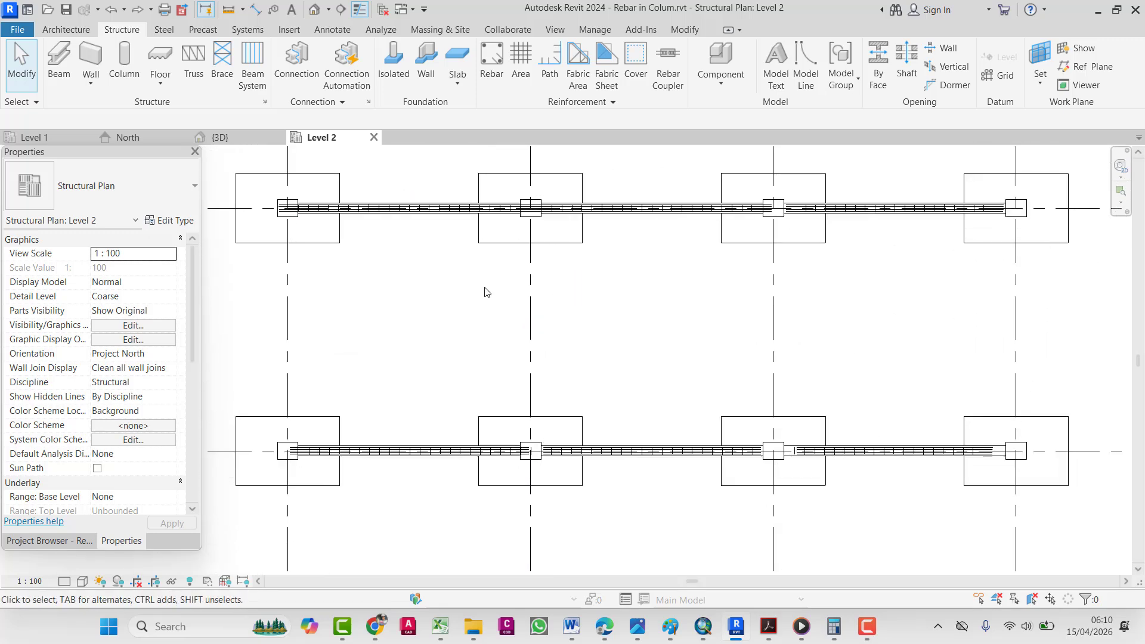
middle_drag(484, 292, 608, 353)
scroll(608, 352, up, 5)
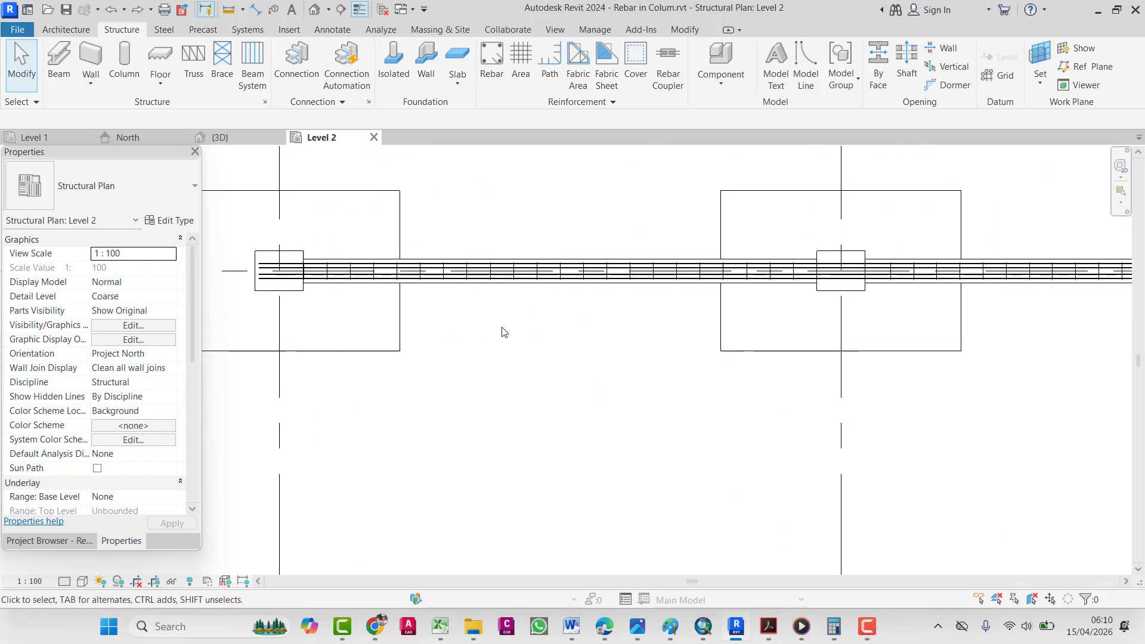
scroll(502, 332, down, 3)
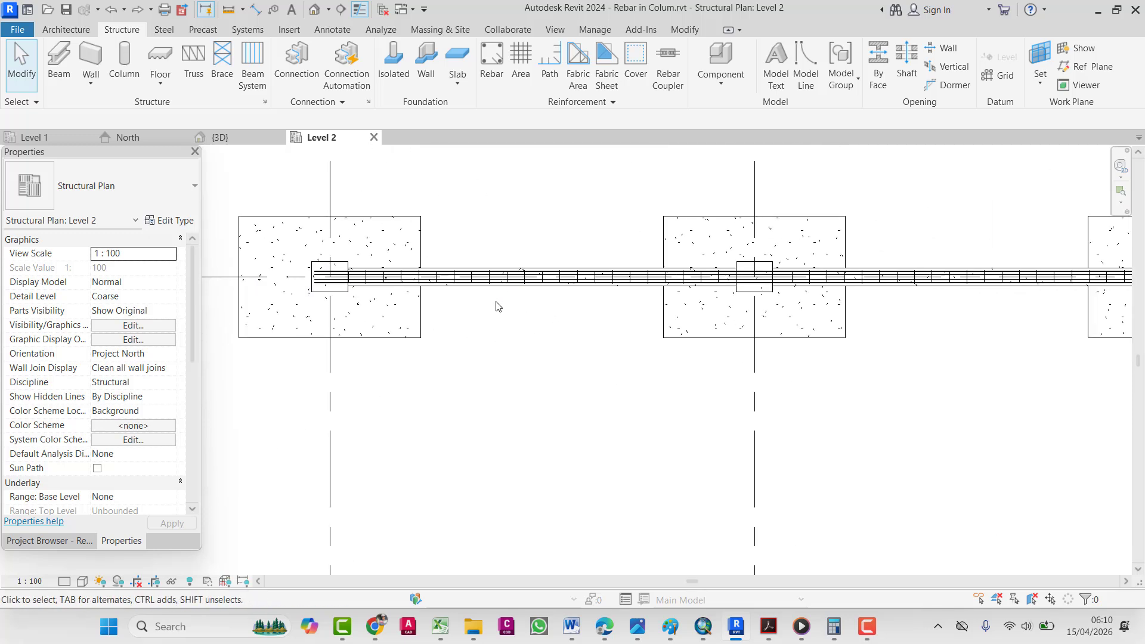
scroll(343, 281, up, 3)
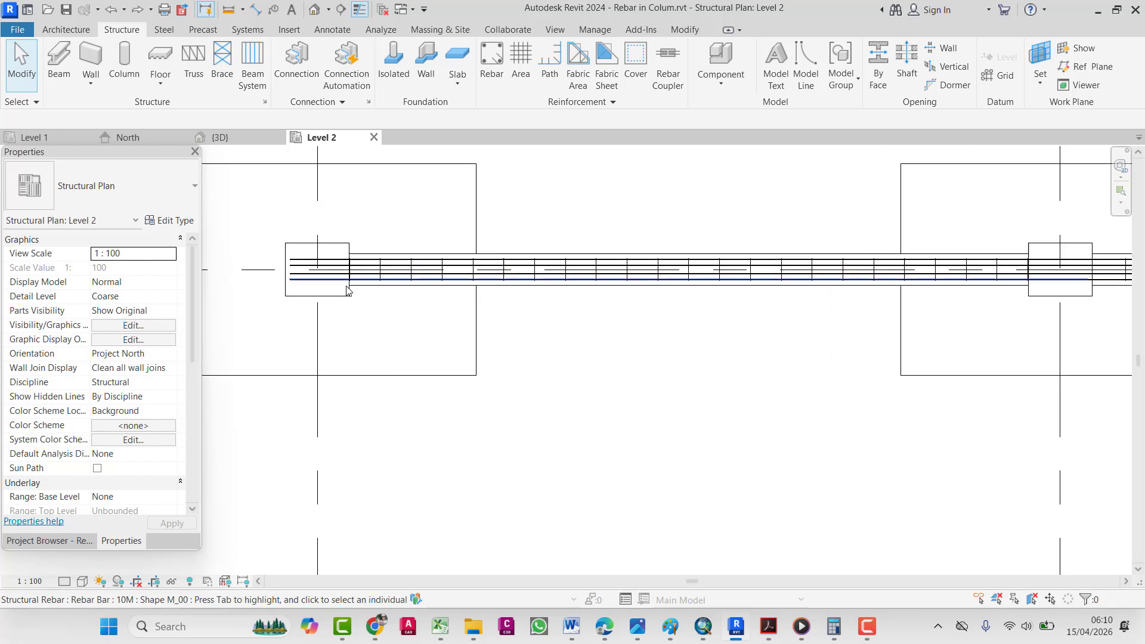
scroll(340, 276, down, 2)
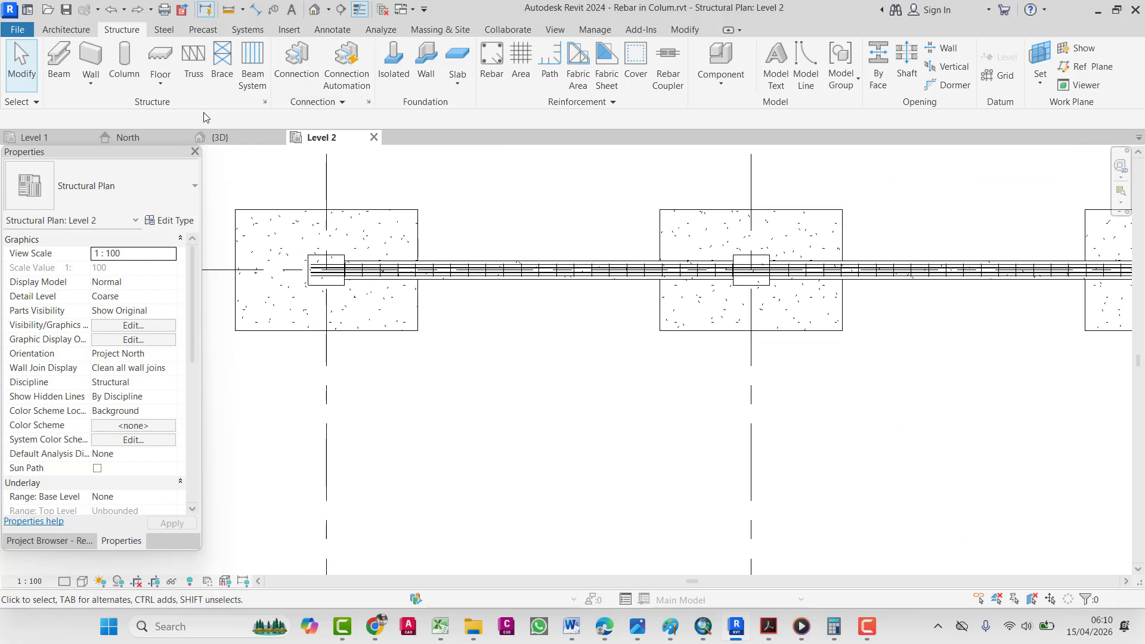
click(866, 626)
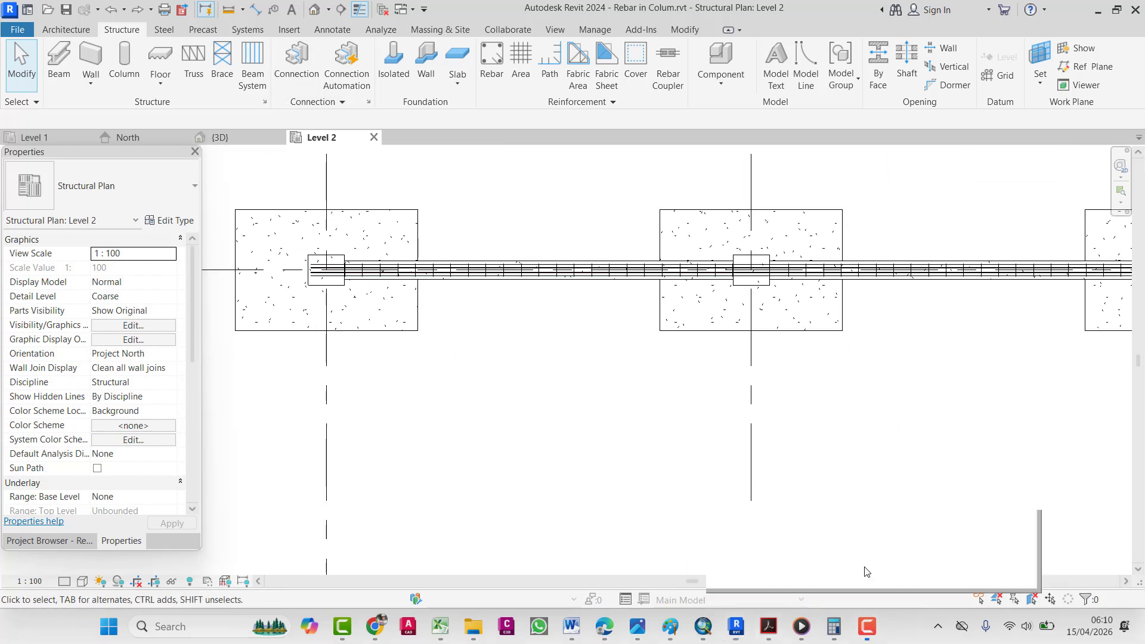